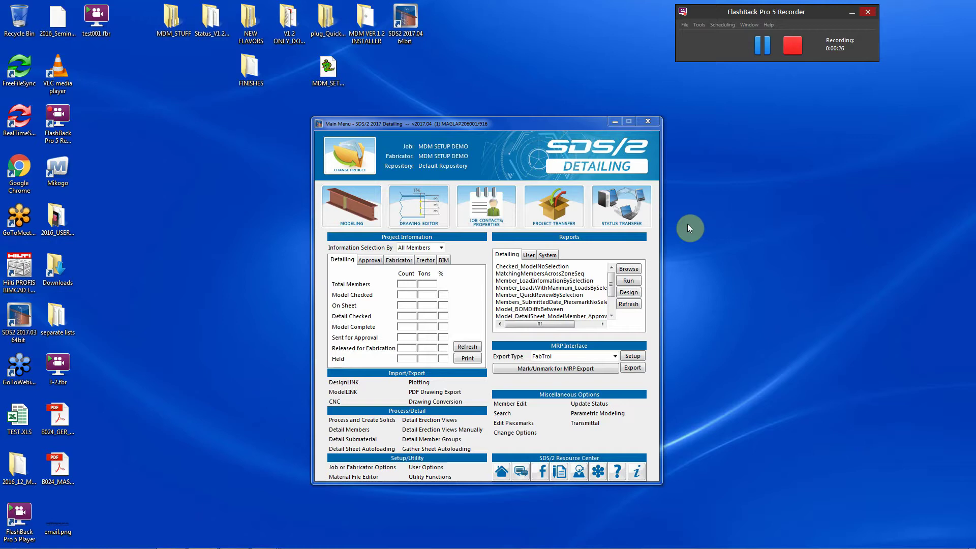
Run ManagementModuleV1.20.exe from the MDM VER 1.2 INSTALLER folder as administrator and continue to the data files location
{"action": "double_click", "coordinate": [366, 19]}
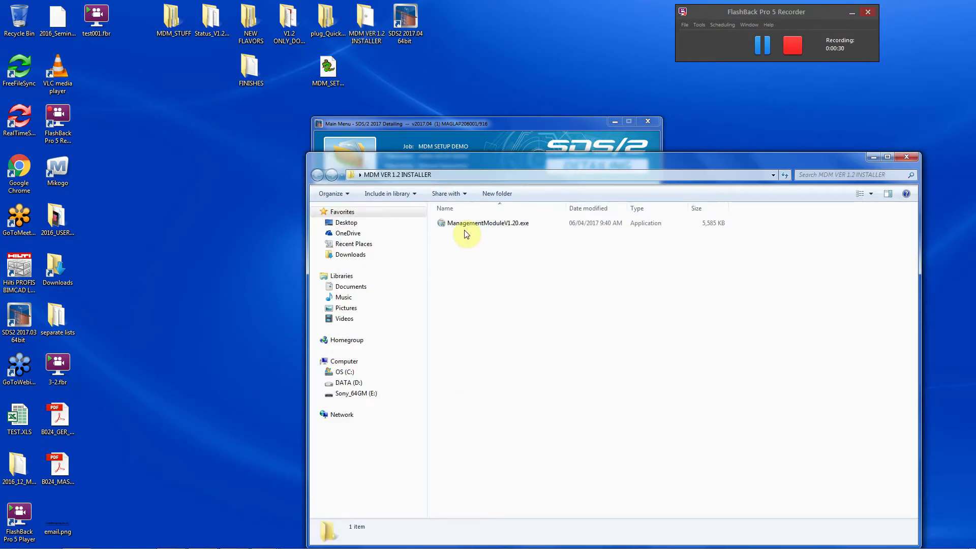
{"action": "double_click", "coordinate": [464, 224]}
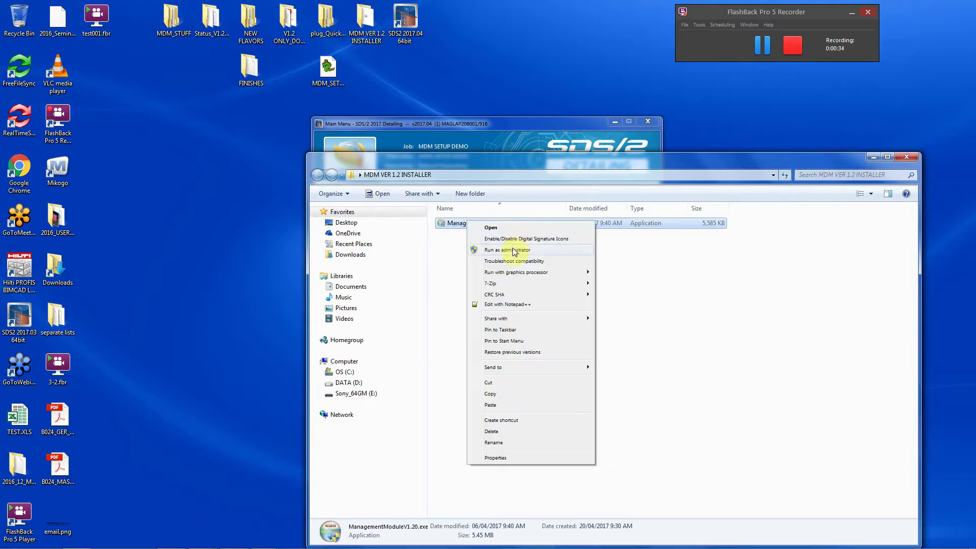
{"action": "left_click", "coordinate": [511, 250]}
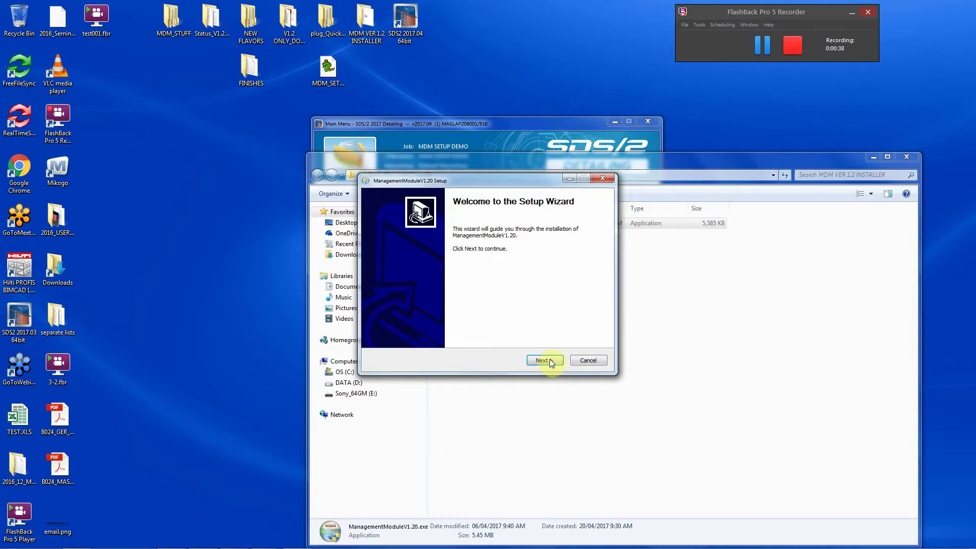
{"action": "left_click", "coordinate": [550, 361]}
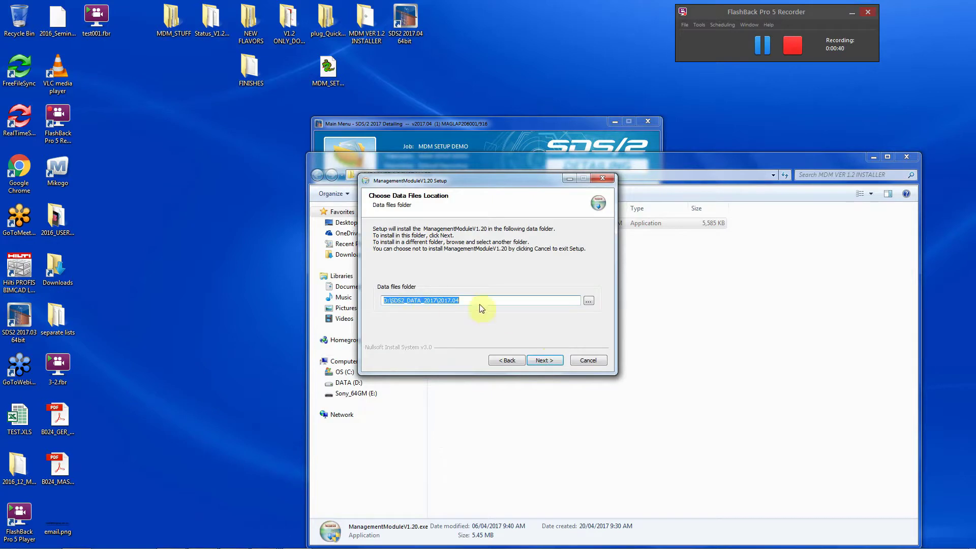
{"action": "left_click", "coordinate": [481, 304]}
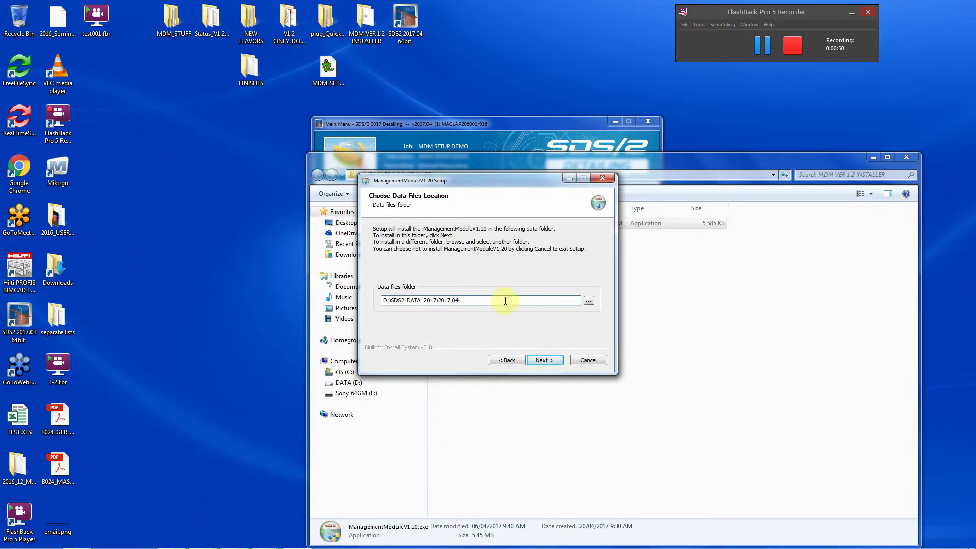
{"action": "left_click", "coordinate": [589, 301]}
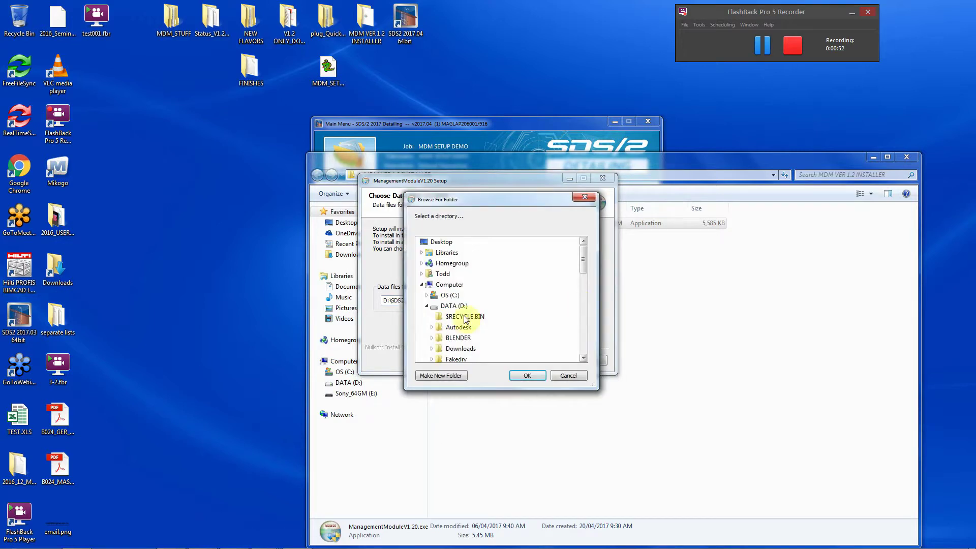
{"action": "scroll", "coordinate": [582, 285], "scroll_direction": "up", "scroll_amount": 2}
{"action": "scroll", "coordinate": [582, 301], "scroll_direction": "down", "scroll_amount": 2}
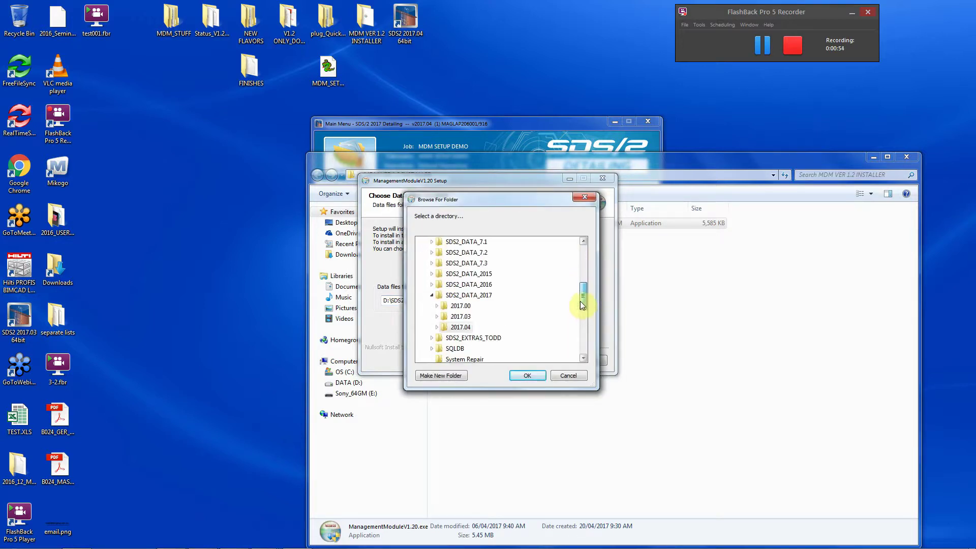
{"action": "left_click", "coordinate": [432, 285]}
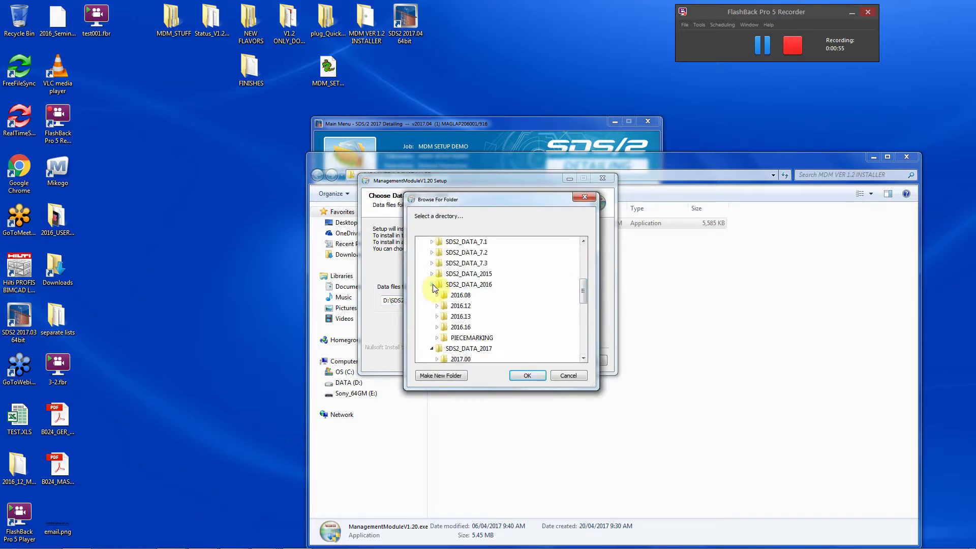
{"action": "double_click", "coordinate": [459, 327]}
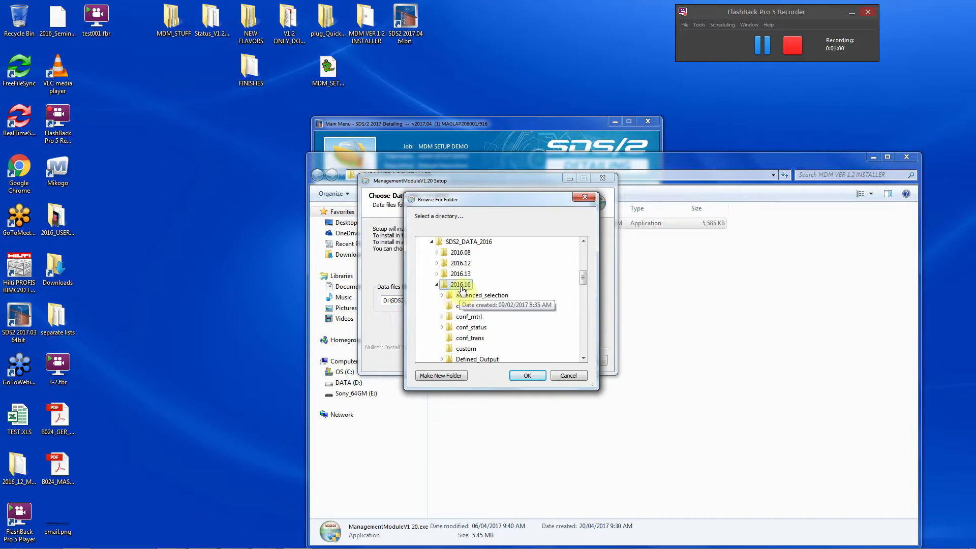
{"action": "left_click", "coordinate": [569, 376]}
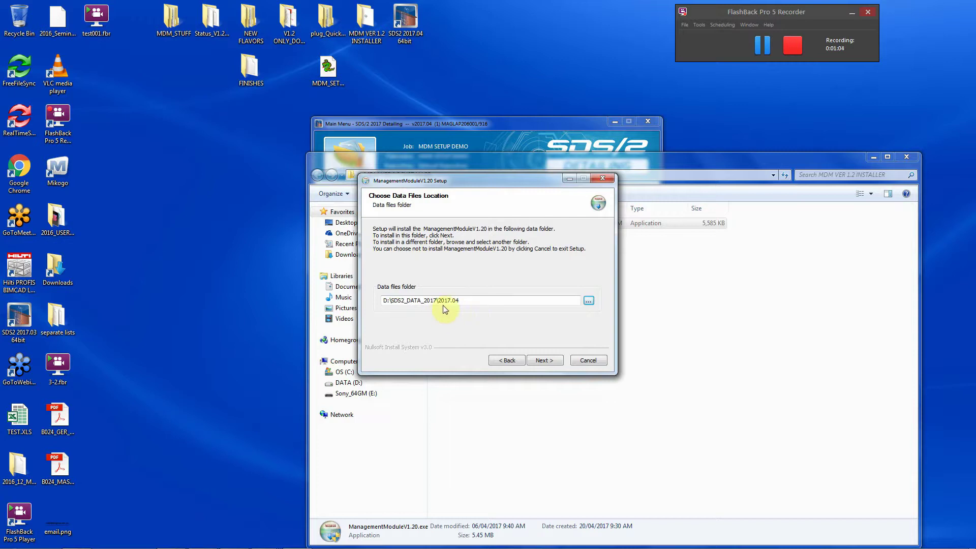
Install ManagementModuleV1.20 into D:\SDS2_DATA_2017\2017.04, finish the setup wizard and close the installer folder
{"action": "left_click", "coordinate": [542, 360]}
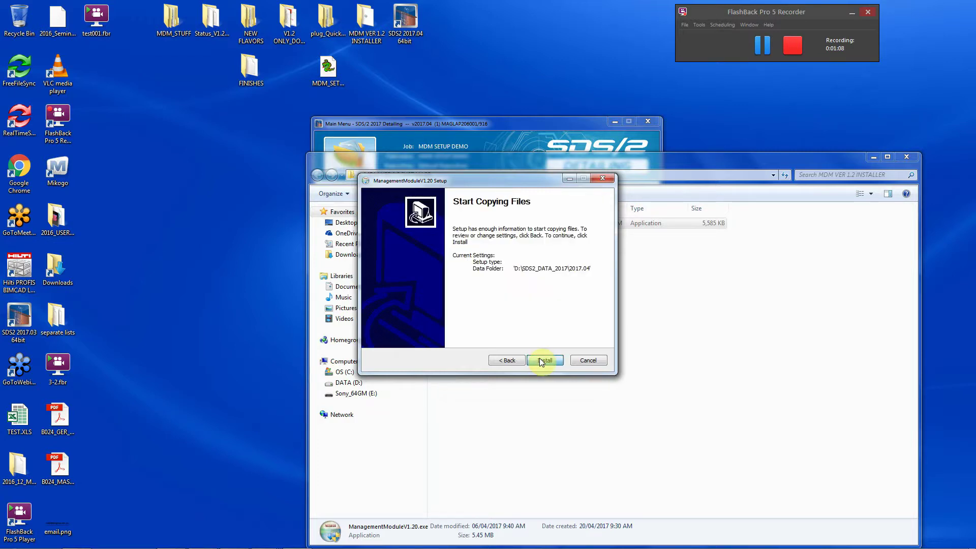
{"action": "left_click", "coordinate": [542, 360]}
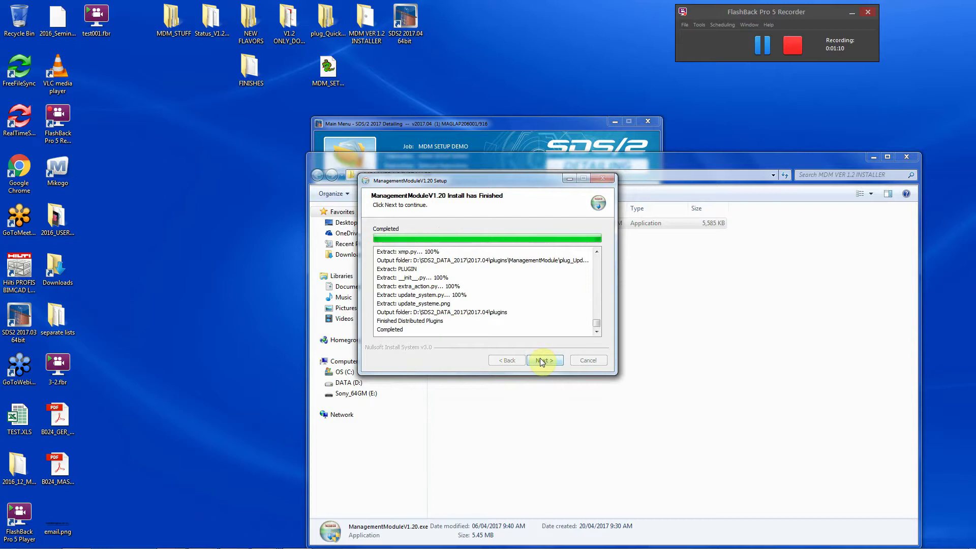
{"action": "left_click", "coordinate": [543, 361]}
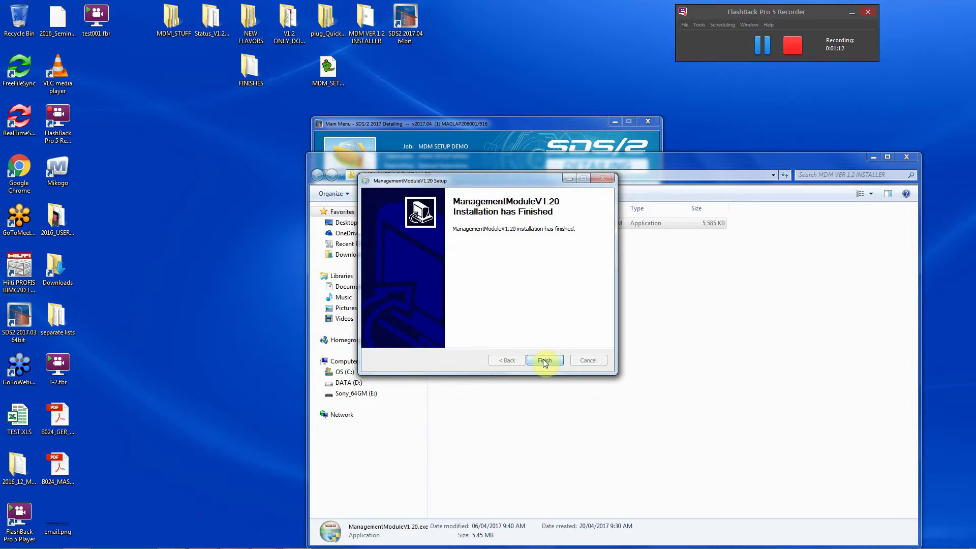
{"action": "left_click", "coordinate": [544, 361]}
{"action": "left_click", "coordinate": [907, 157]}
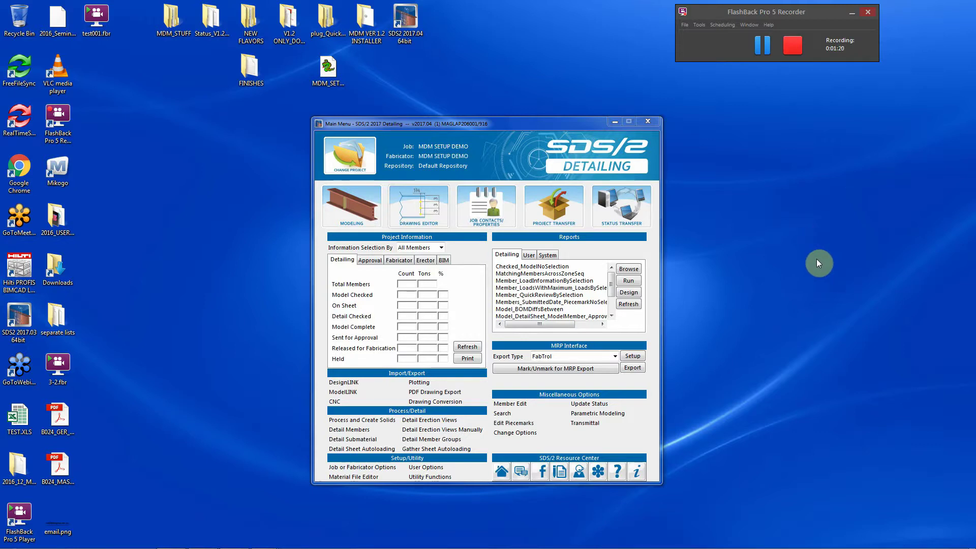
Examine the flavor options for a new project with job and fabricator TEST, and cancel its creation
{"action": "left_click", "coordinate": [346, 161]}
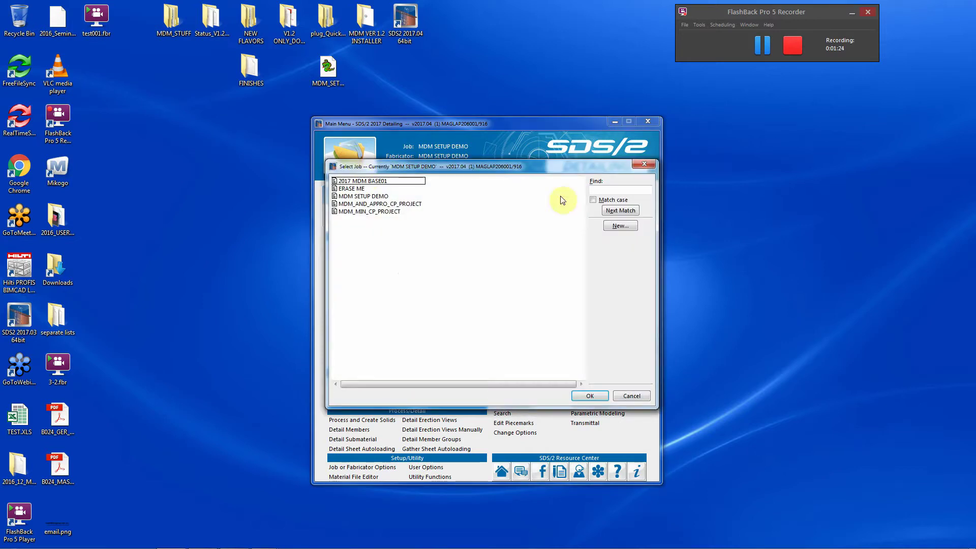
{"action": "left_click", "coordinate": [621, 228]}
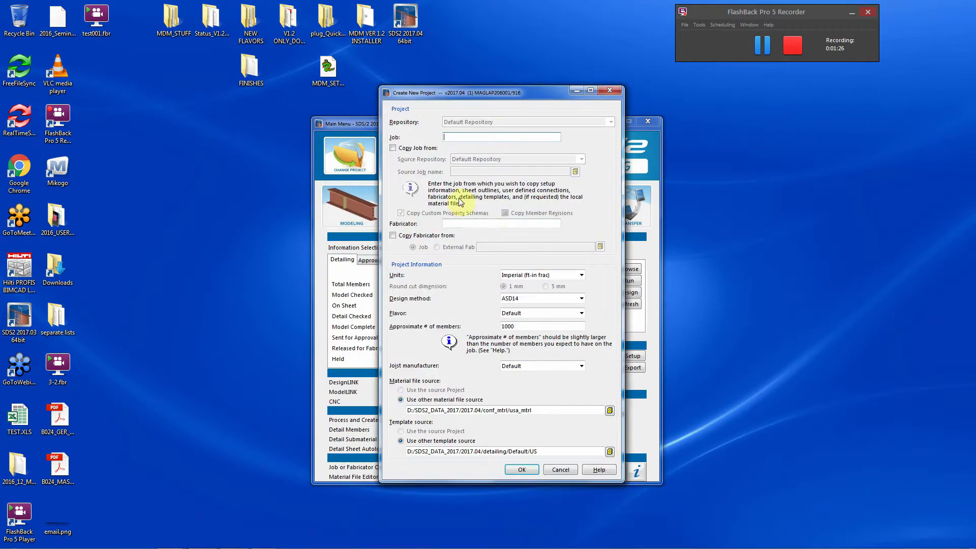
{"action": "type", "text": "TEST"}
{"action": "left_click", "coordinate": [456, 224]}
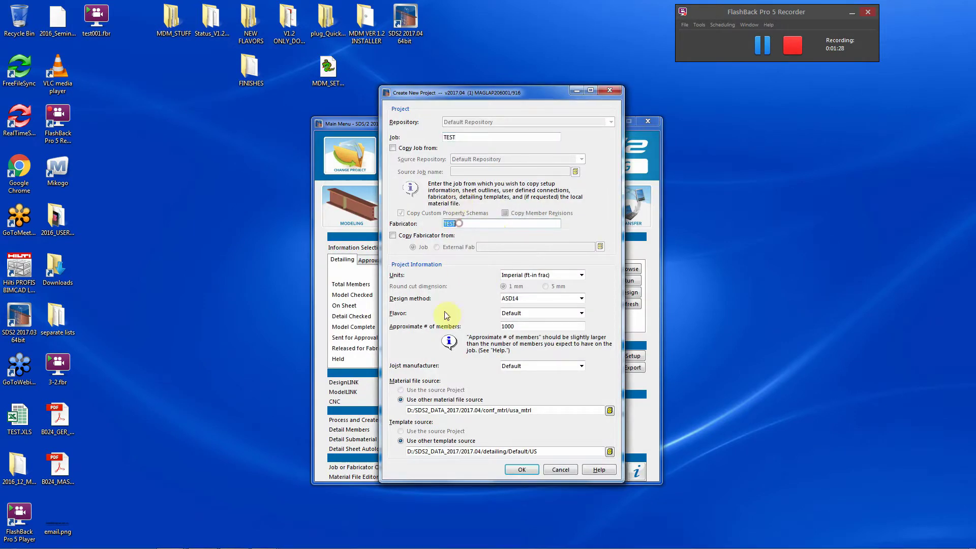
{"action": "left_click", "coordinate": [502, 313]}
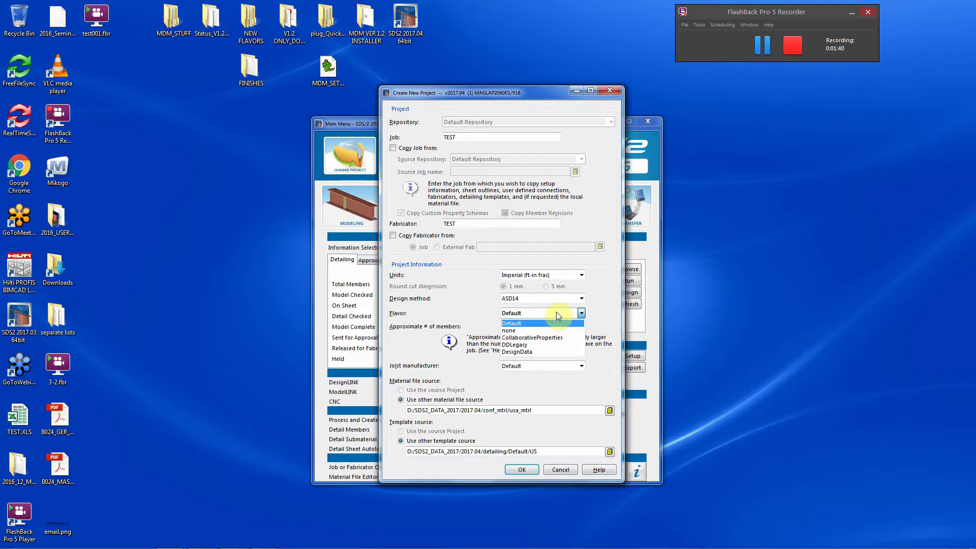
{"action": "left_click", "coordinate": [606, 279]}
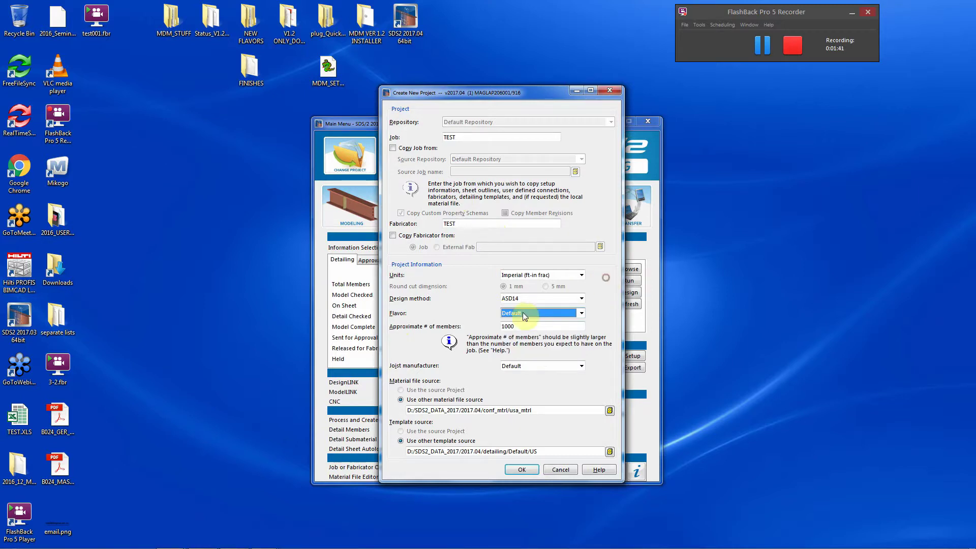
{"action": "left_click", "coordinate": [561, 470]}
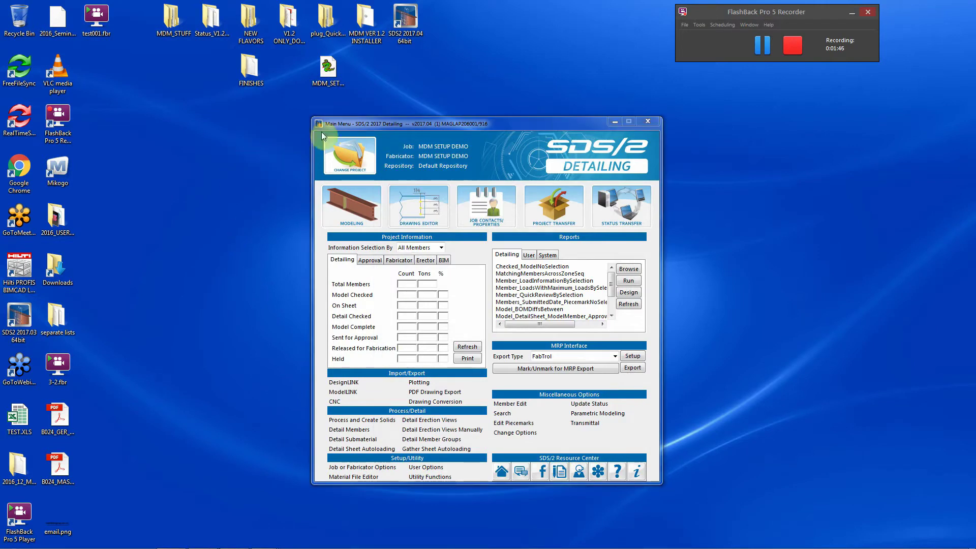
Copy the MDM_AND_APPRO_CP and MDM_MINIMUM_CP folders from the NEW FLAVORS desktop folder
{"action": "double_click", "coordinate": [252, 19]}
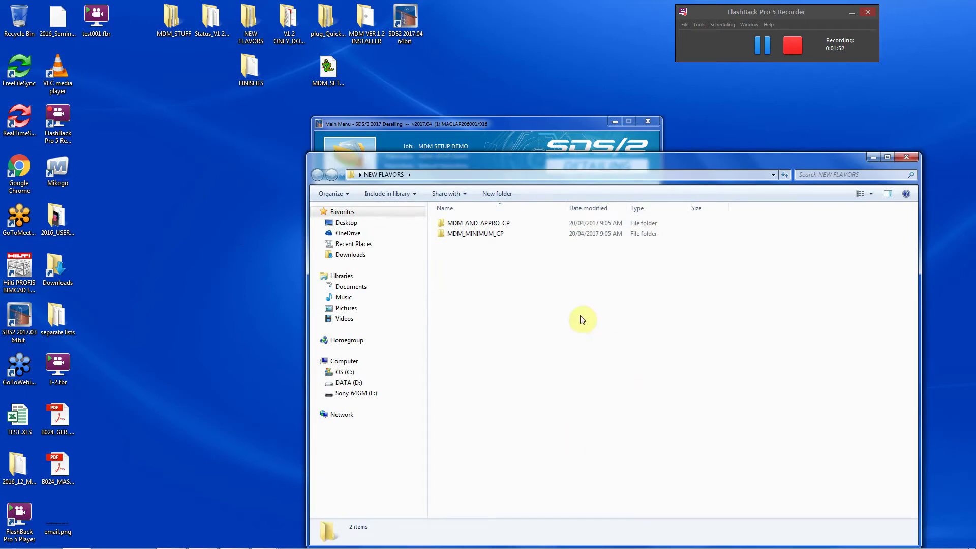
{"action": "left_click_drag", "start_coordinate": [543, 262], "coordinate": [440, 219]}
{"action": "right_click", "coordinate": [487, 225]}
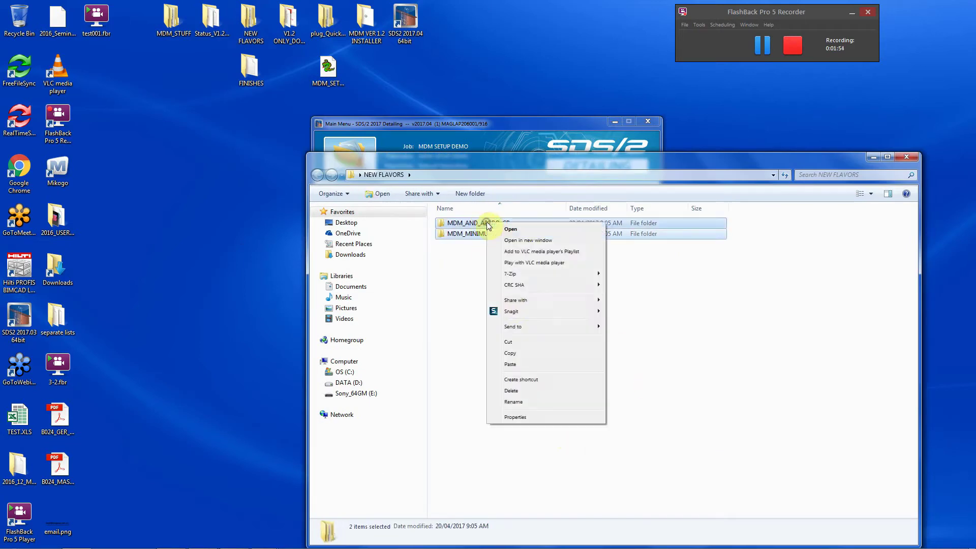
{"action": "left_click", "coordinate": [519, 355]}
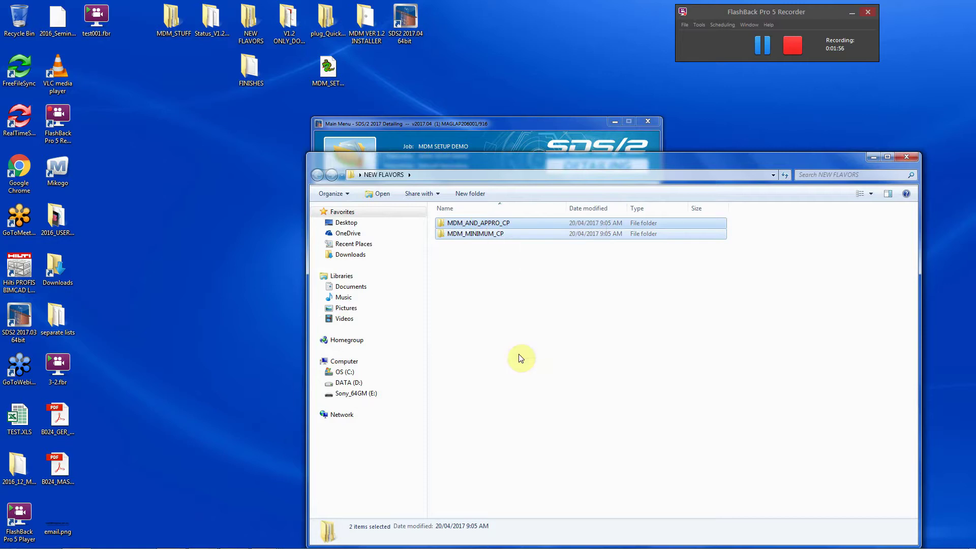
Paste the copied flavor folders into D:\SDS2_DATA_2017\2017.04\flavors
{"action": "left_click", "coordinate": [350, 384]}
{"action": "double_click", "coordinate": [468, 352]}
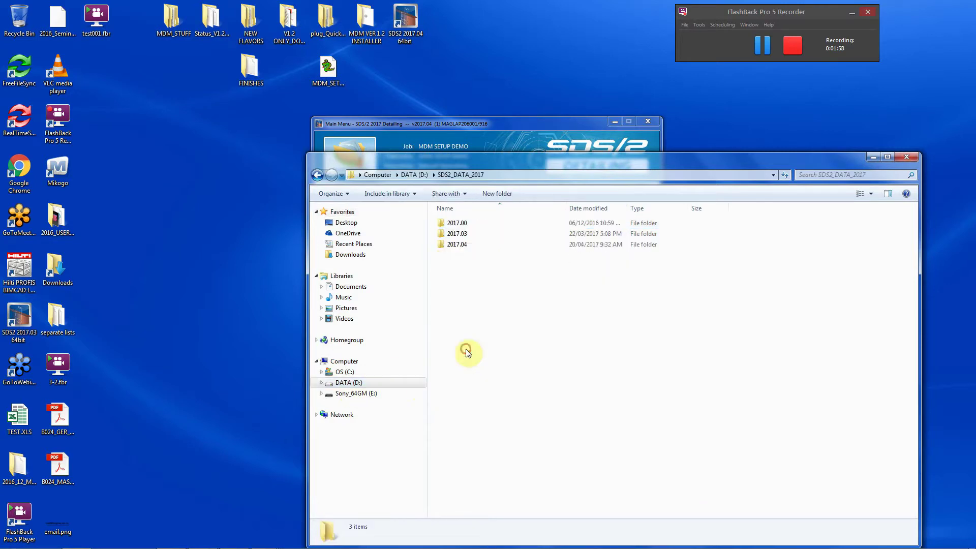
{"action": "left_click", "coordinate": [456, 246]}
{"action": "double_click", "coordinate": [456, 246]}
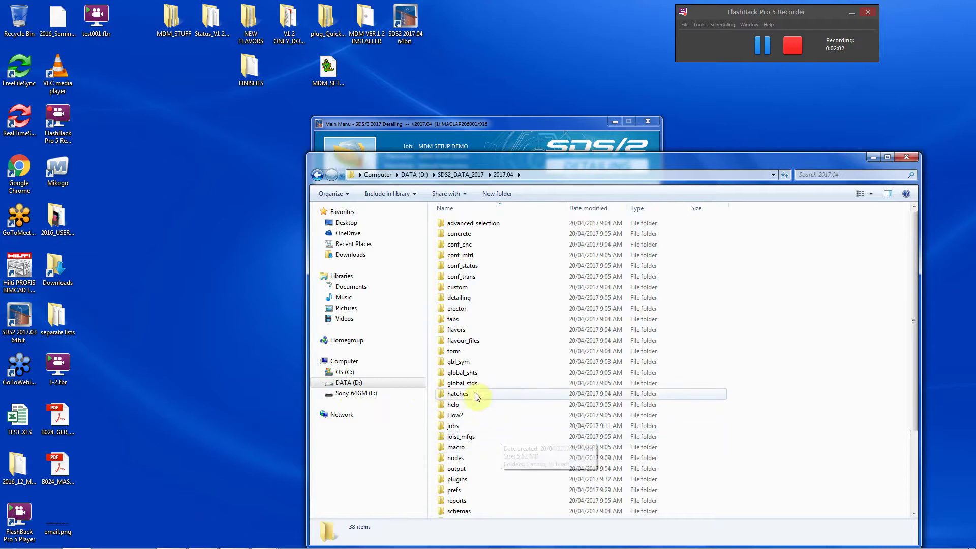
{"action": "double_click", "coordinate": [463, 331]}
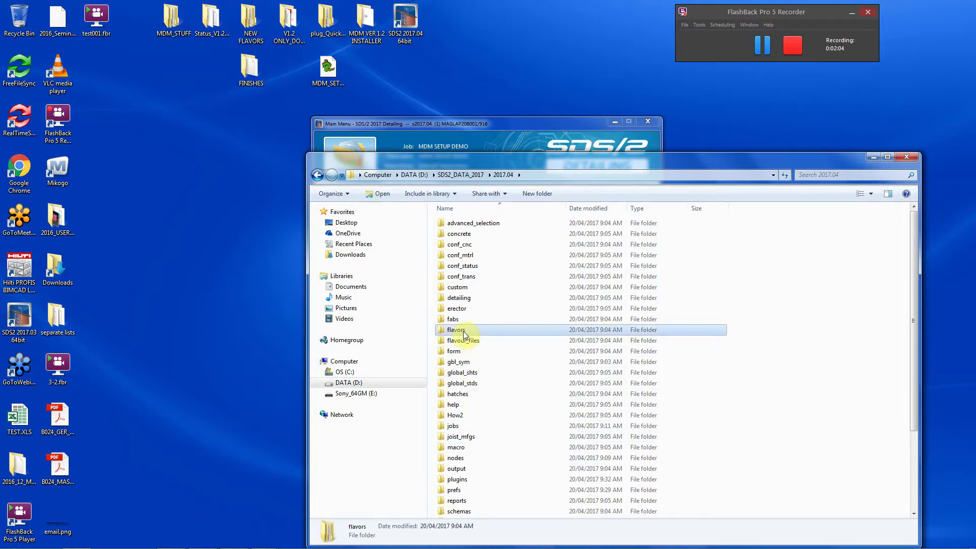
{"action": "right_click", "coordinate": [471, 316]}
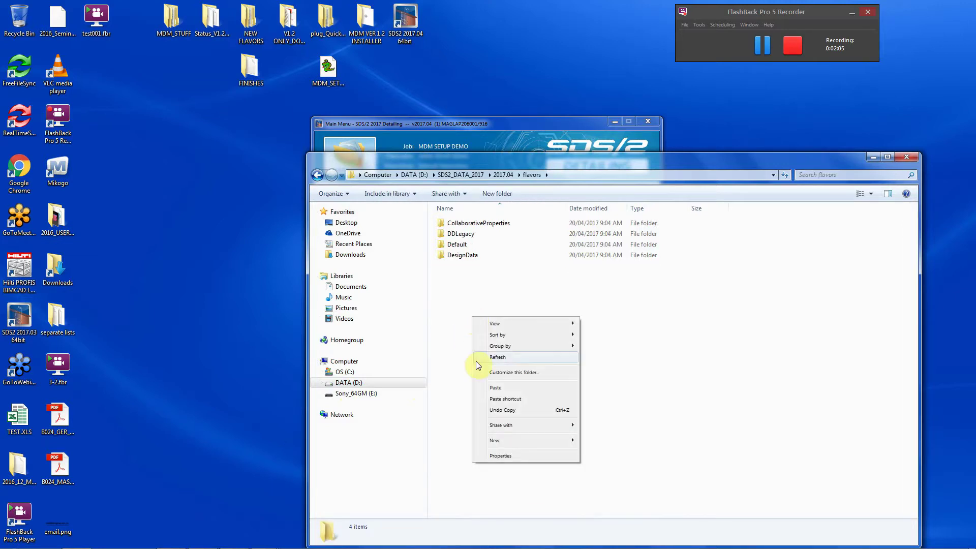
{"action": "left_click", "coordinate": [492, 388]}
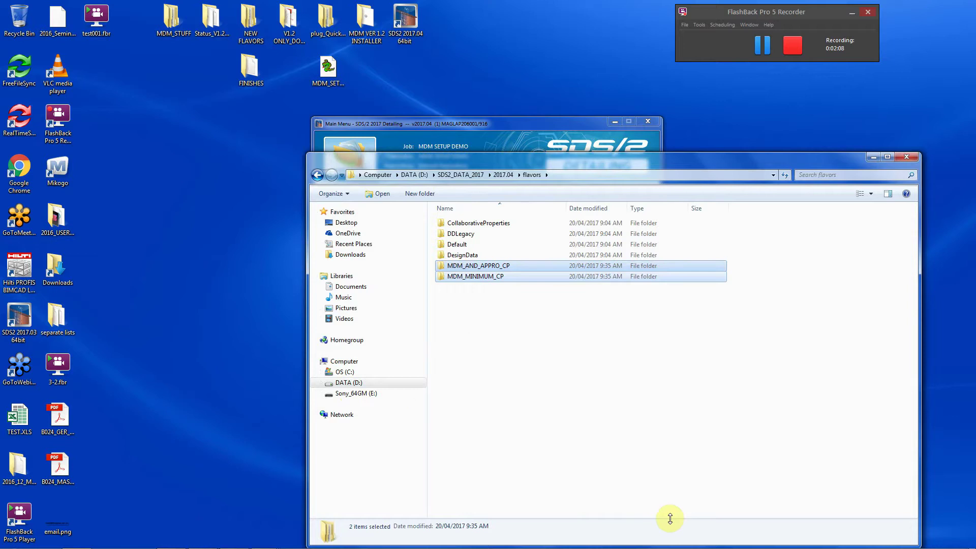
{"action": "left_click", "coordinate": [535, 425]}
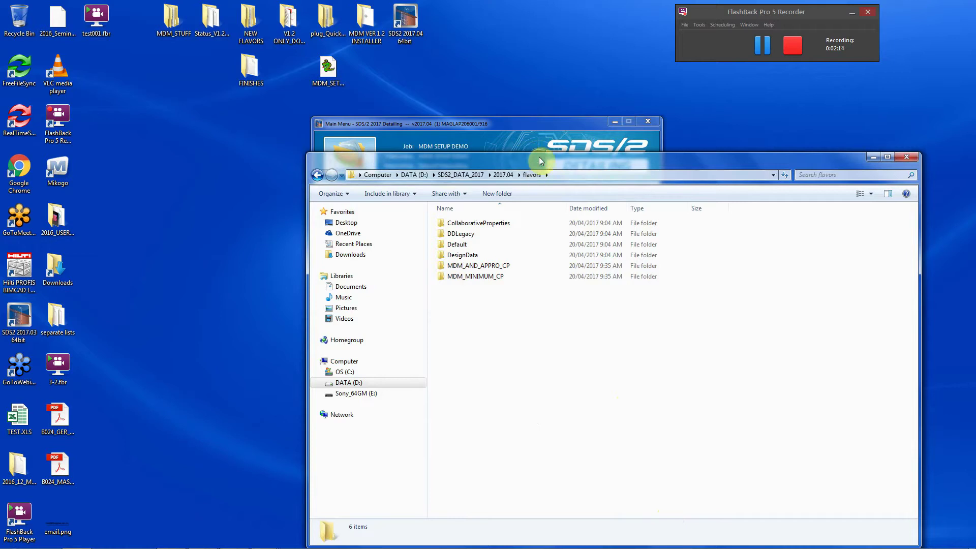
Arrange the flavors folder window and the SDS/2 main menu side by side, and select the MDM_AND_APPRO_CP folder
{"action": "left_click_drag", "start_coordinate": [540, 161], "coordinate": [972, 148]}
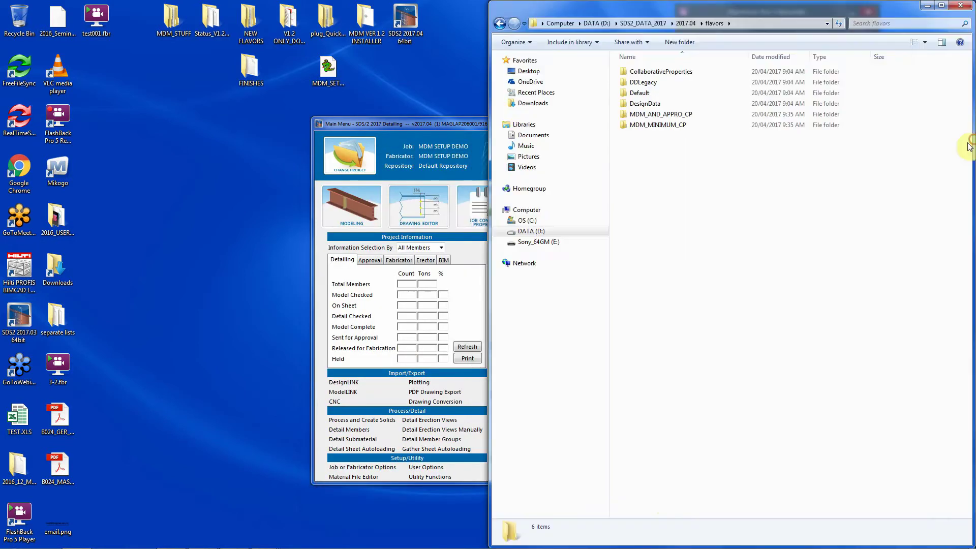
{"action": "left_click_drag", "start_coordinate": [426, 125], "coordinate": [197, 117]}
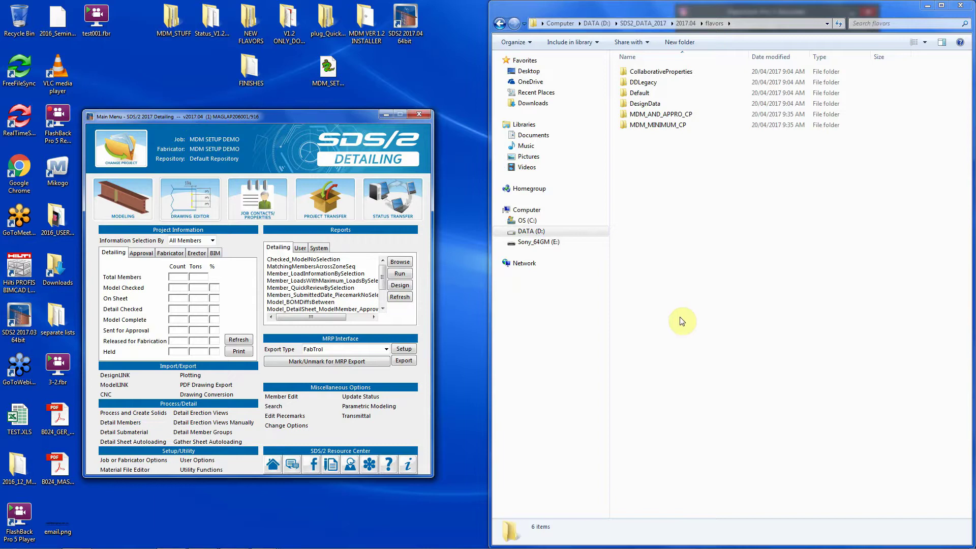
{"action": "left_click", "coordinate": [652, 115]}
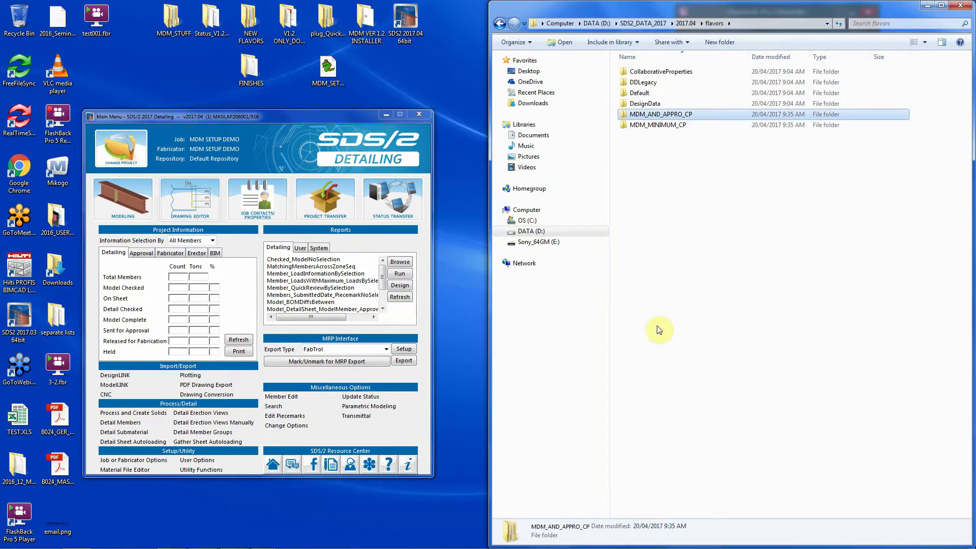
Change the current SDS/2 project to the job MDM_AND_APPRO_CP_PROJECT
{"action": "left_click", "coordinate": [113, 148]}
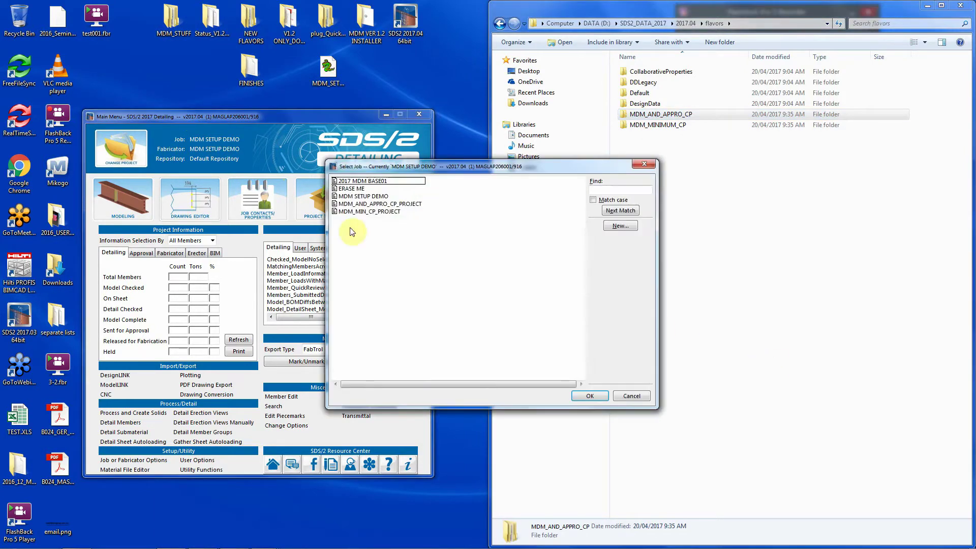
{"action": "left_click", "coordinate": [393, 205]}
{"action": "double_click", "coordinate": [392, 205]}
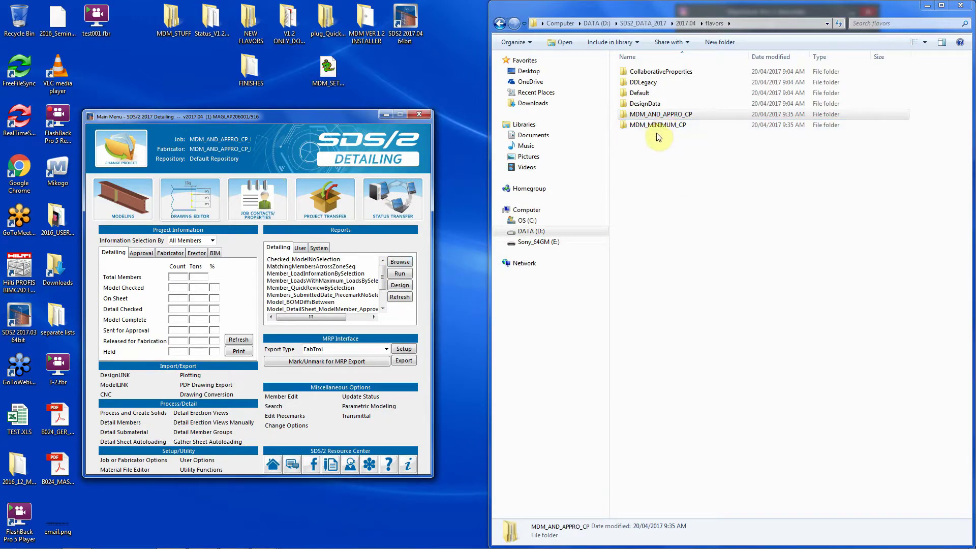
Open column C_1 for editing by member number, skipping the user name entry, and display its custom properties
{"action": "left_click", "coordinate": [289, 398]}
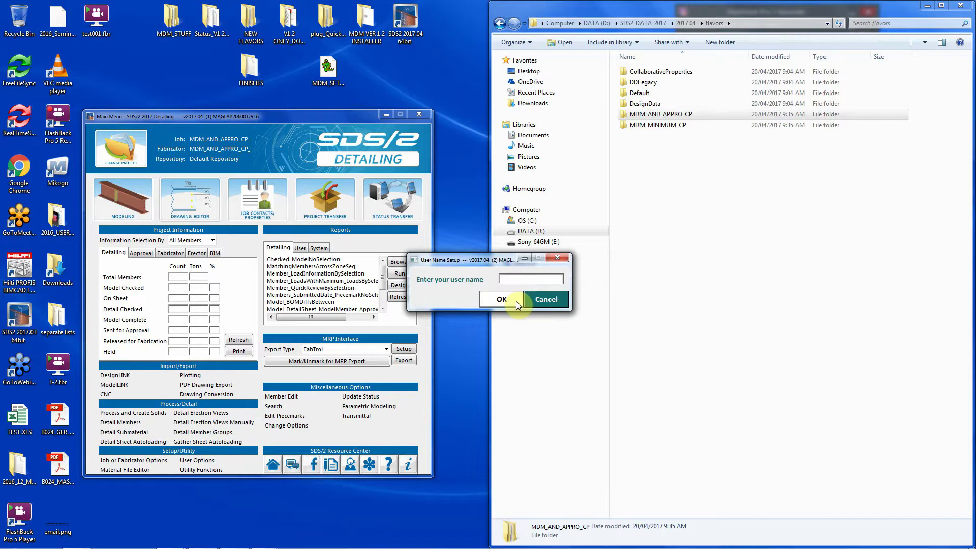
{"action": "left_click", "coordinate": [542, 301]}
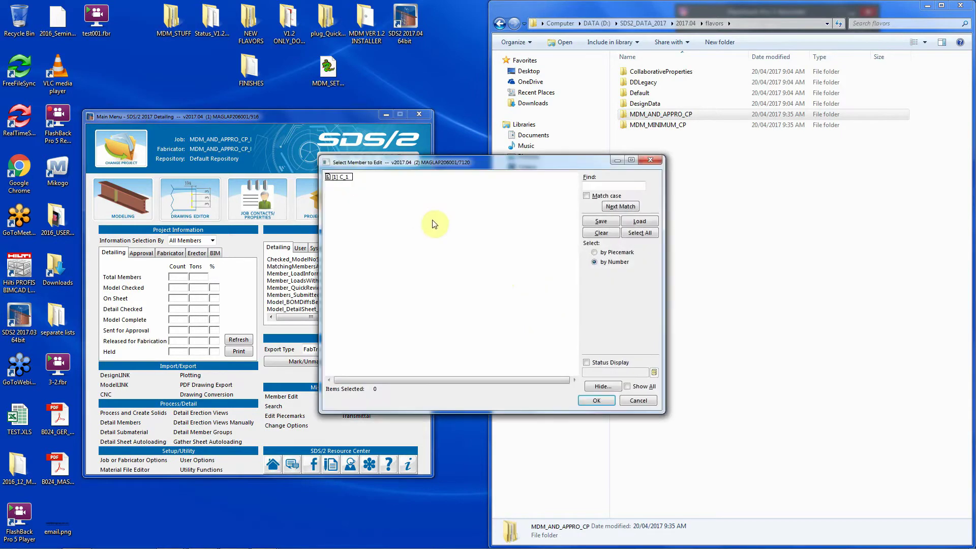
{"action": "left_click", "coordinate": [338, 177]}
{"action": "left_click", "coordinate": [606, 403]}
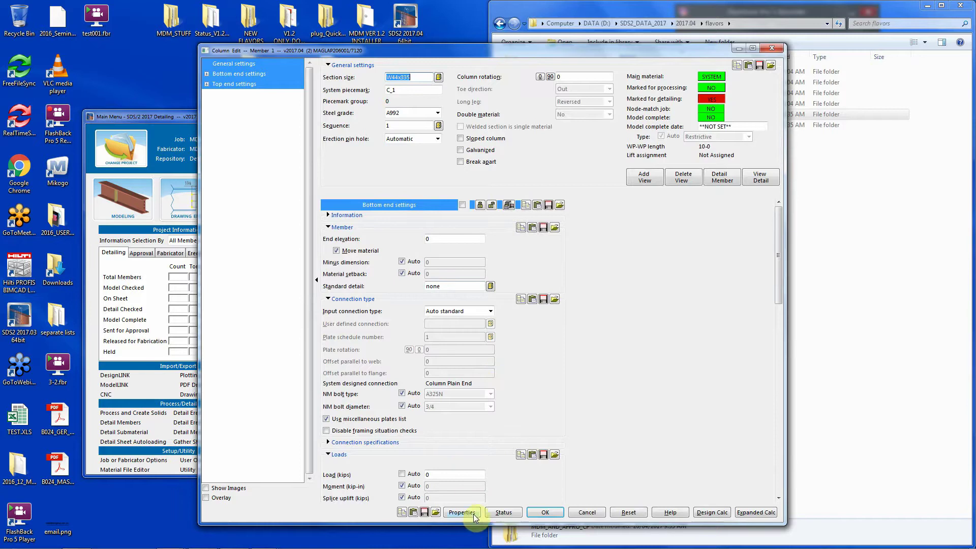
{"action": "left_click", "coordinate": [461, 512]}
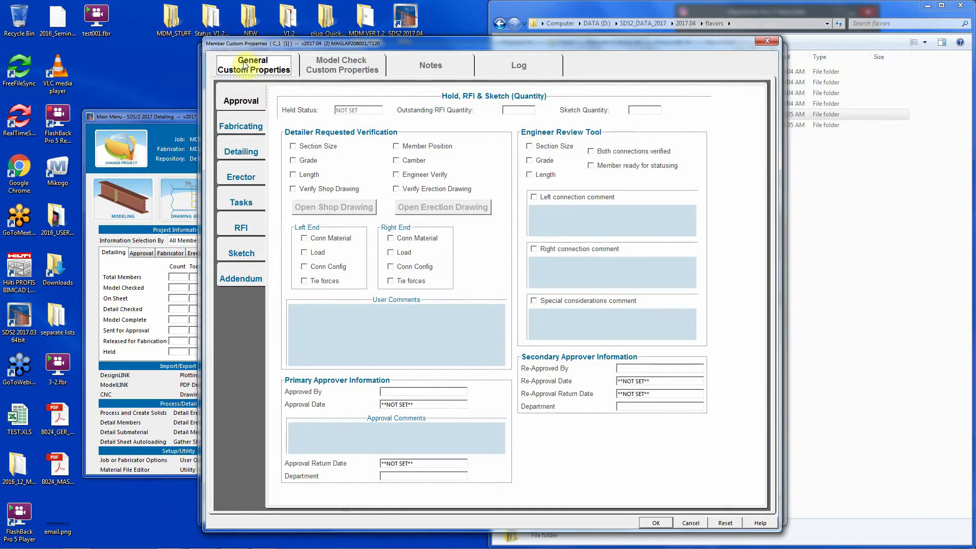
Examine the column's General custom property pages from Approval to Addendum and its Model Check properties, and leave the member edit without saving
{"action": "left_click", "coordinate": [245, 100]}
{"action": "left_click", "coordinate": [245, 133]}
{"action": "left_click", "coordinate": [240, 157]}
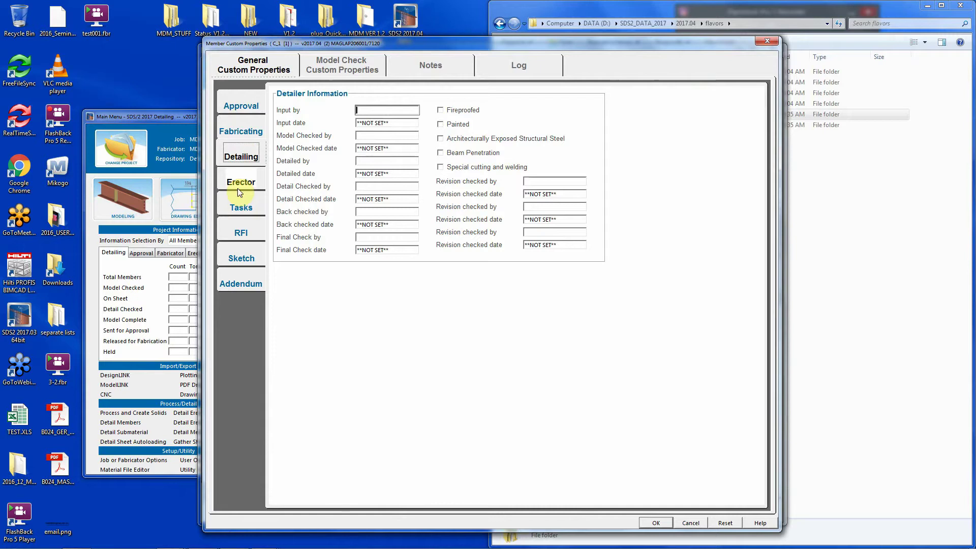
{"action": "left_click", "coordinate": [237, 182]}
{"action": "left_click", "coordinate": [251, 237]}
{"action": "left_click", "coordinate": [245, 257]}
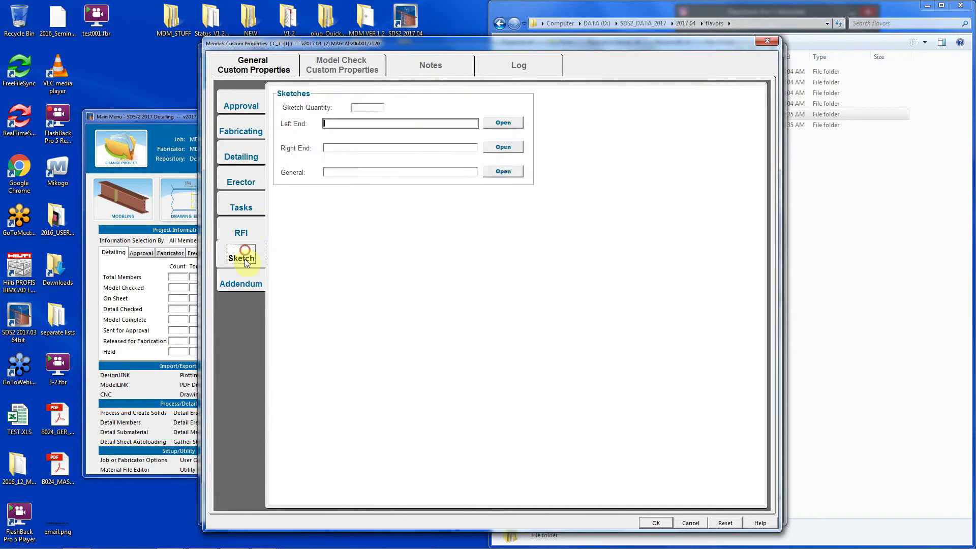
{"action": "left_click", "coordinate": [241, 283]}
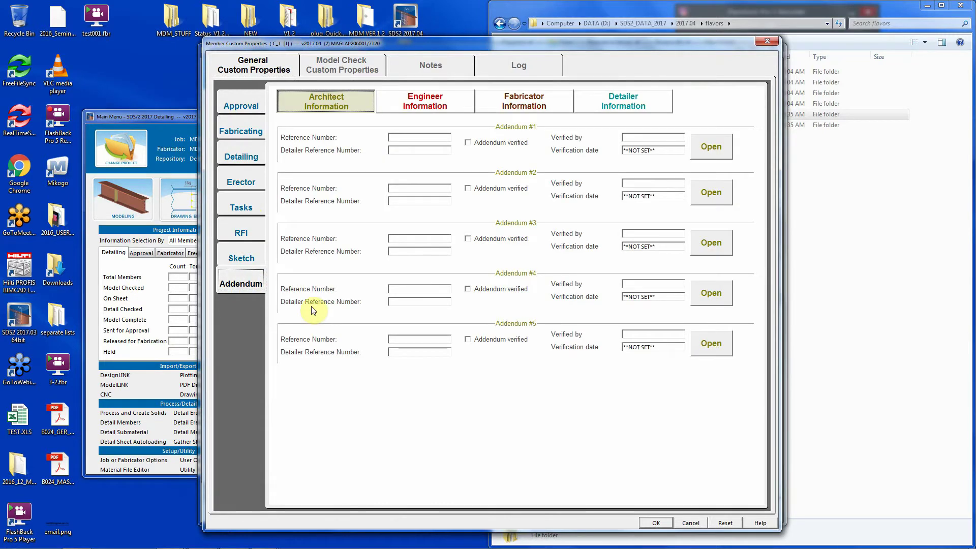
{"action": "left_click", "coordinate": [334, 69]}
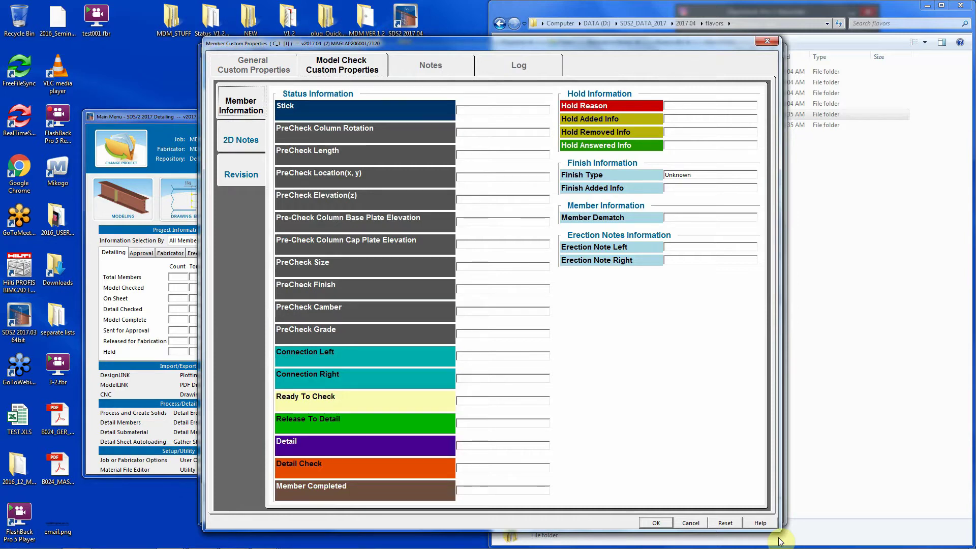
{"action": "left_click", "coordinate": [691, 522]}
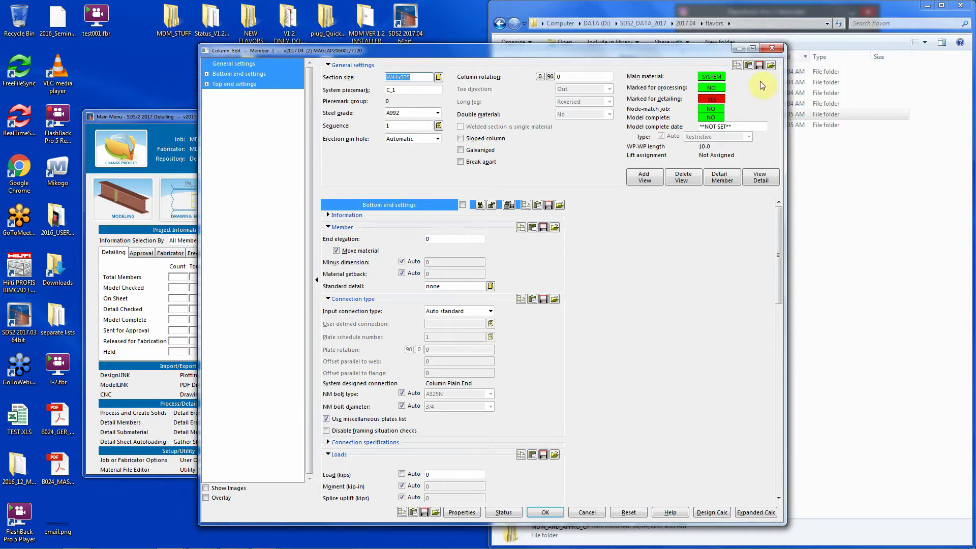
{"action": "left_click", "coordinate": [586, 512]}
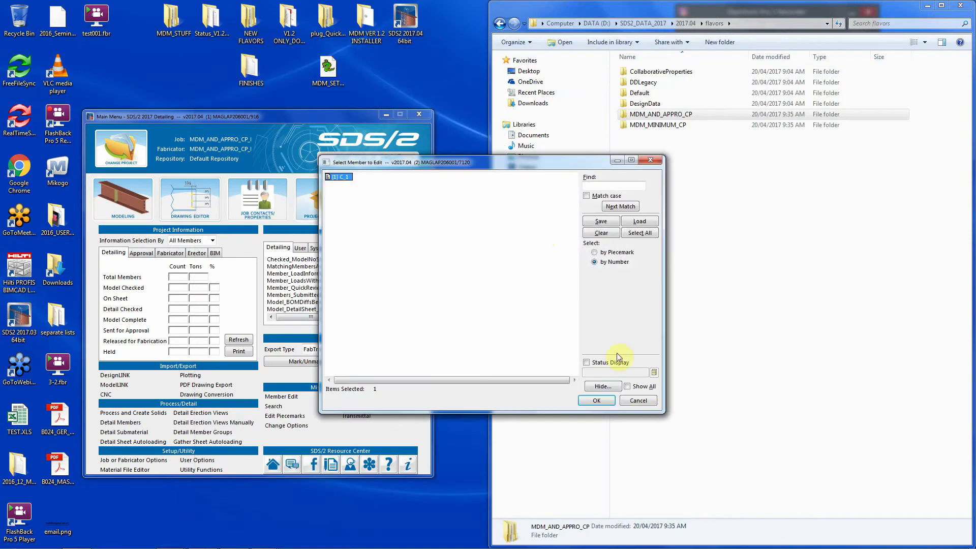
{"action": "left_click", "coordinate": [638, 401]}
Select the MDM_MINIMUM_CP flavor folder and change the current SDS/2 project to the job MDM_MIN_CP_PROJECT
{"action": "left_click", "coordinate": [670, 126]}
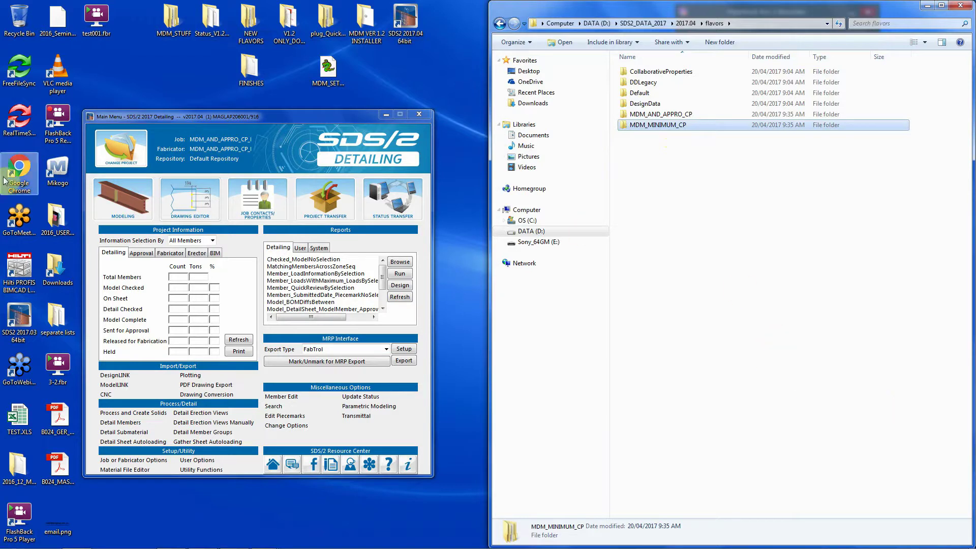
{"action": "left_click", "coordinate": [111, 155]}
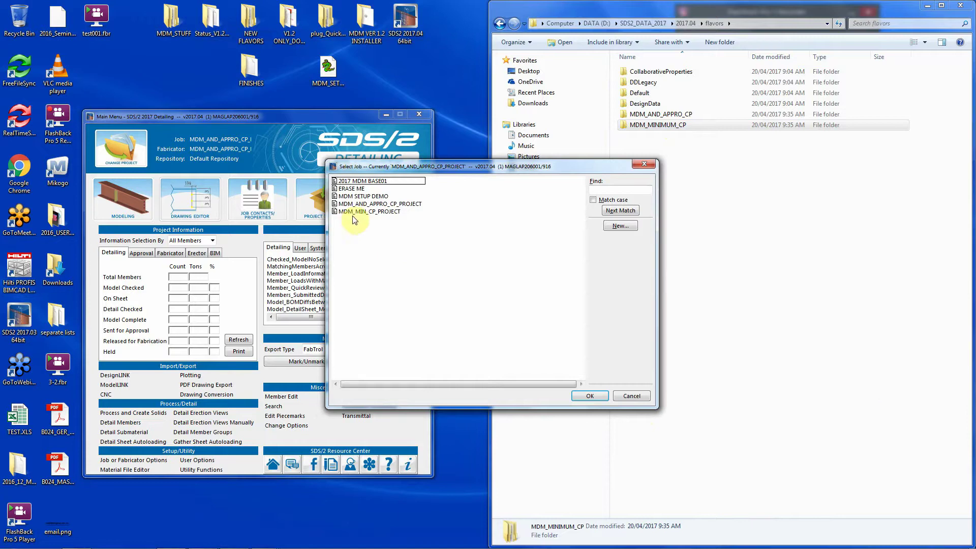
{"action": "left_click", "coordinate": [358, 212]}
{"action": "double_click", "coordinate": [357, 212]}
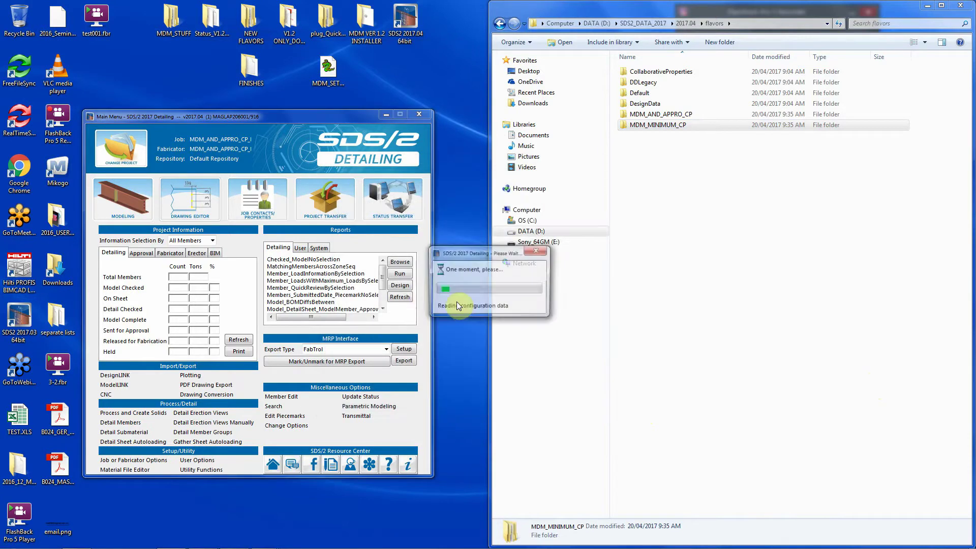
Open the custom properties of the column in the minimum-flavor project through member edit, skipping the user name entry
{"action": "left_click", "coordinate": [286, 403]}
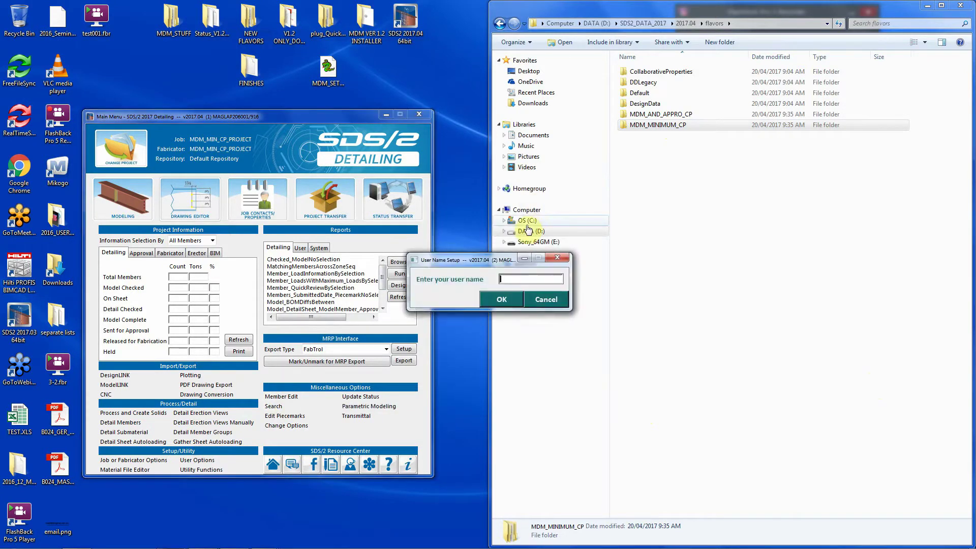
{"action": "left_click", "coordinate": [539, 300]}
{"action": "left_click", "coordinate": [580, 403]}
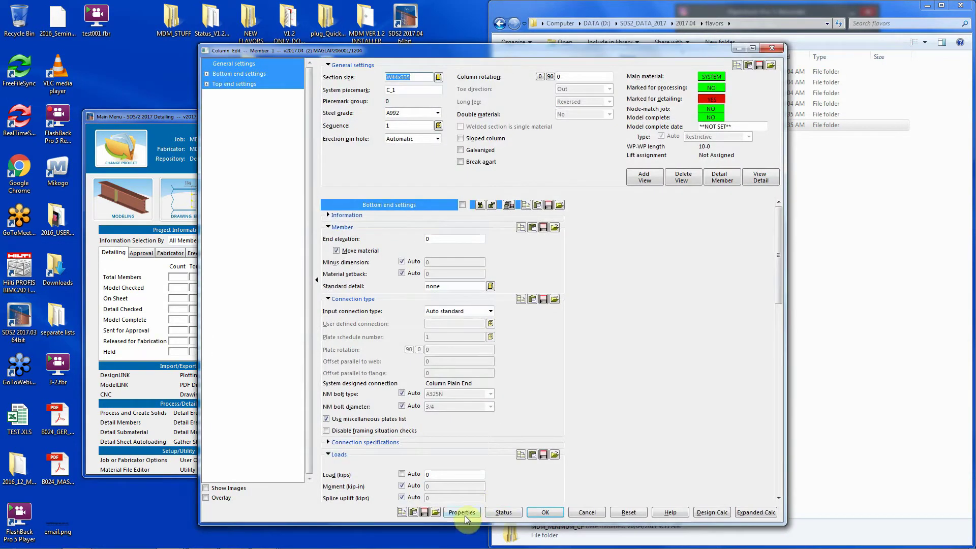
{"action": "left_click", "coordinate": [462, 512]}
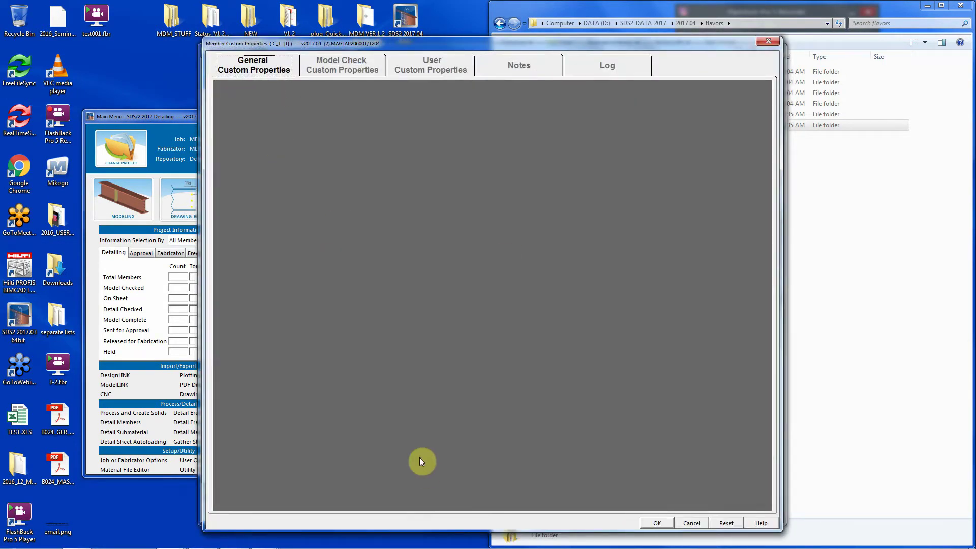
Review the Member Information, Sketches, 2D Notes and Revision pages of the Model Check custom properties, and cancel out of the member edit
{"action": "left_click", "coordinate": [318, 76]}
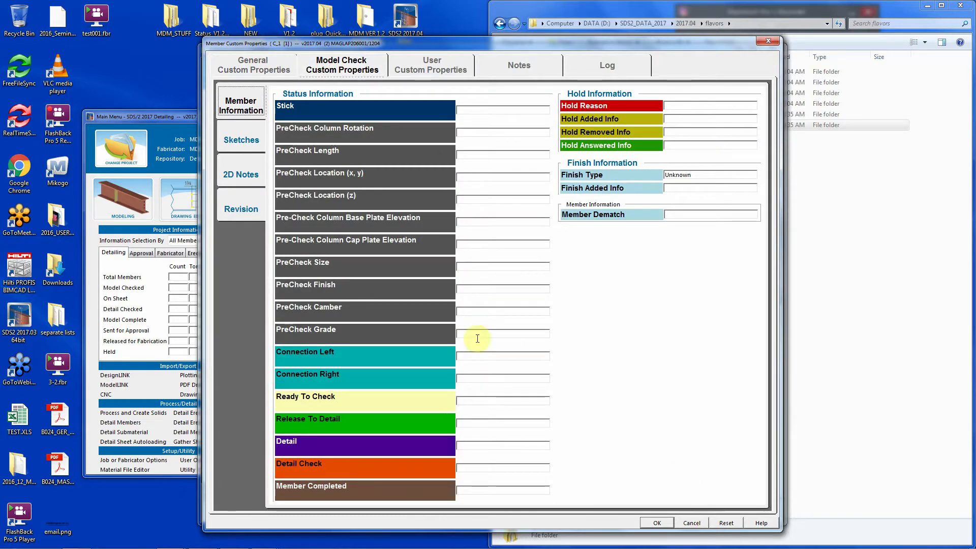
{"action": "left_click", "coordinate": [238, 143]}
{"action": "left_click", "coordinate": [242, 182]}
{"action": "left_click", "coordinate": [240, 208]}
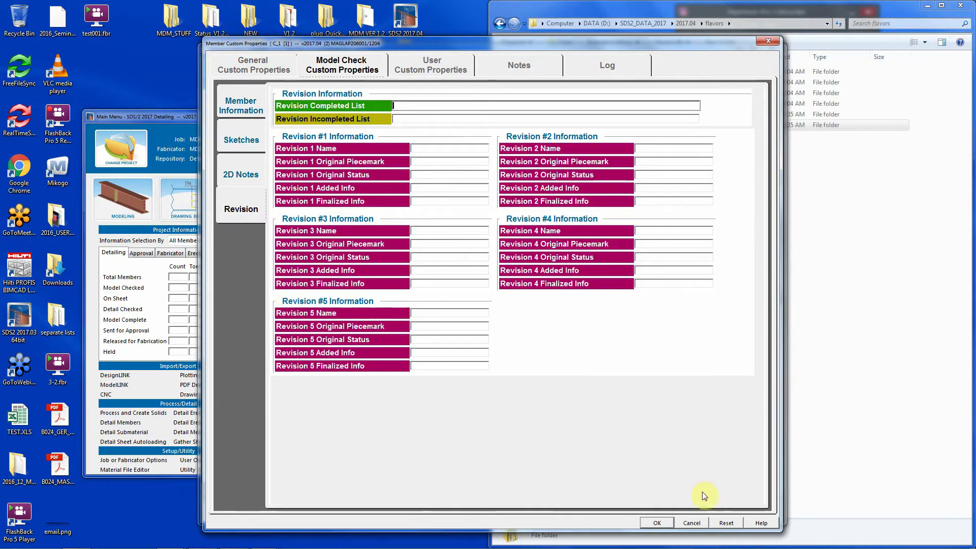
{"action": "left_click", "coordinate": [694, 523]}
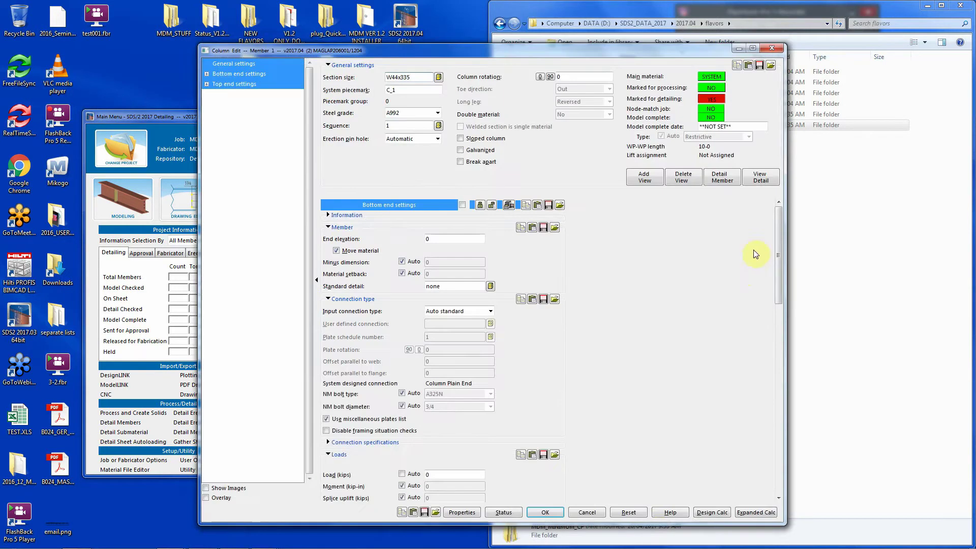
{"action": "left_click", "coordinate": [588, 513]}
{"action": "left_click", "coordinate": [638, 401]}
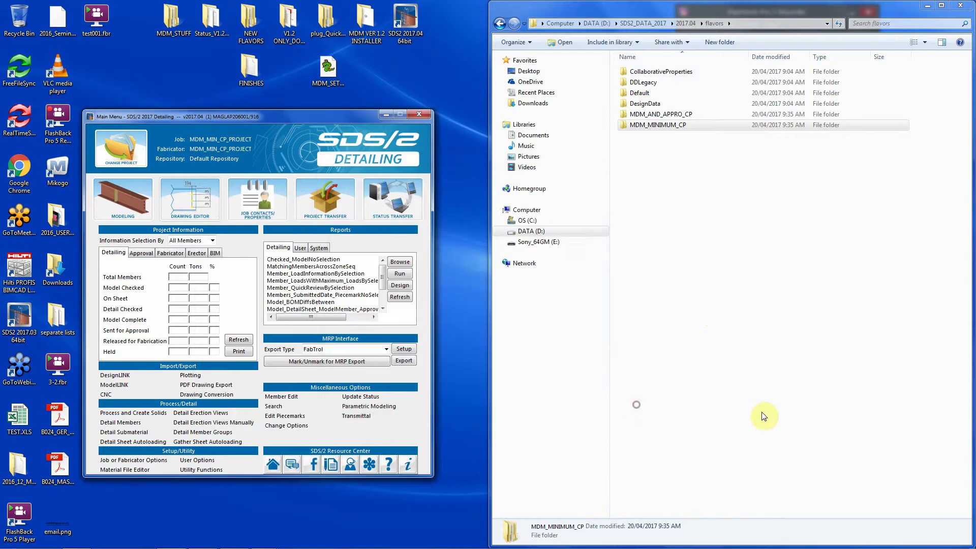
Enter TEST as the job name of a new project, check which flavors are offered, and cancel the project creation
{"action": "left_click", "coordinate": [121, 147]}
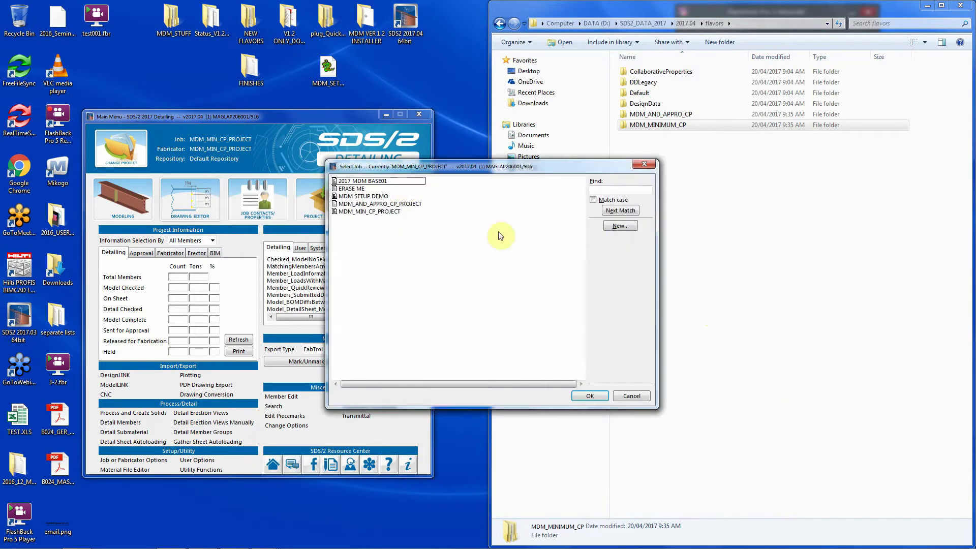
{"action": "left_click", "coordinate": [620, 226]}
{"action": "type", "text": "T"}
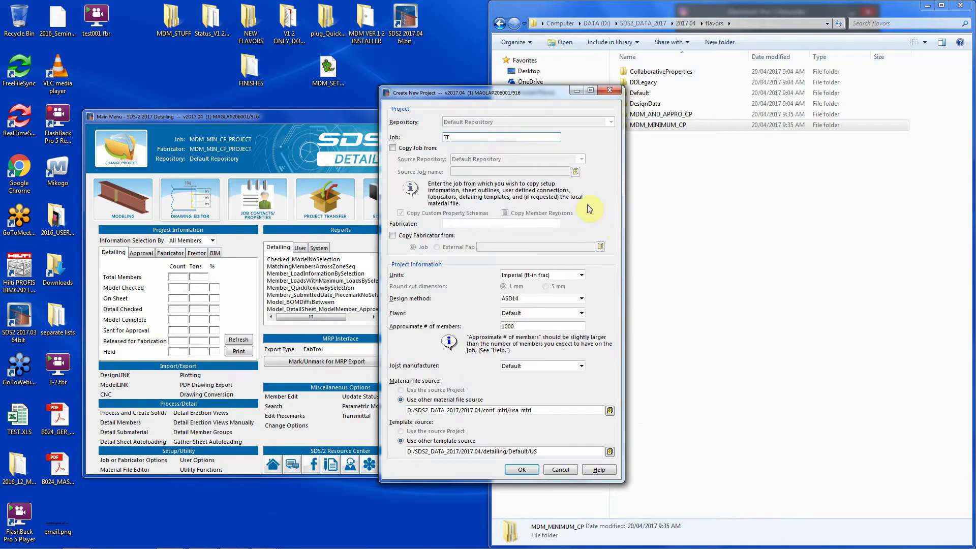
{"action": "type", "text": "EST"}
{"action": "left_click", "coordinate": [581, 313]}
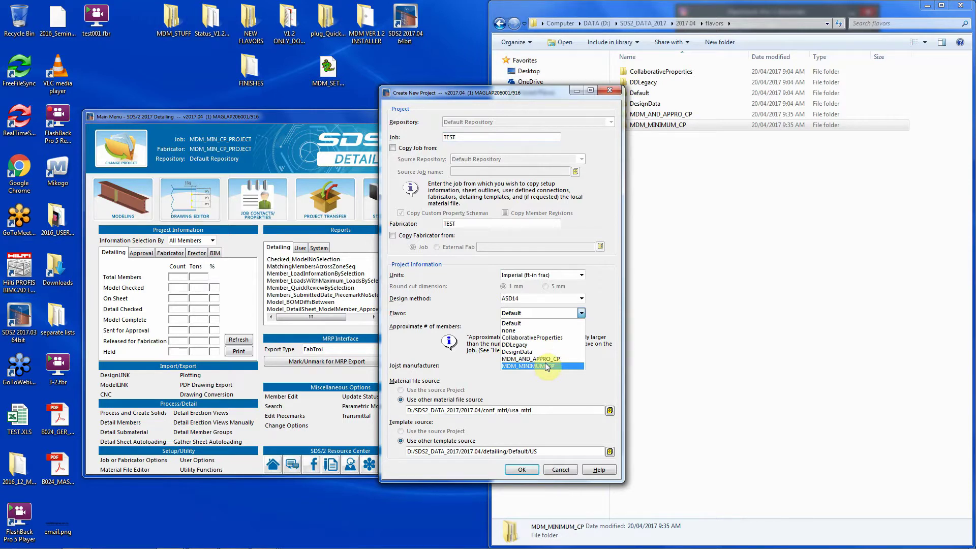
{"action": "left_click", "coordinate": [592, 379]}
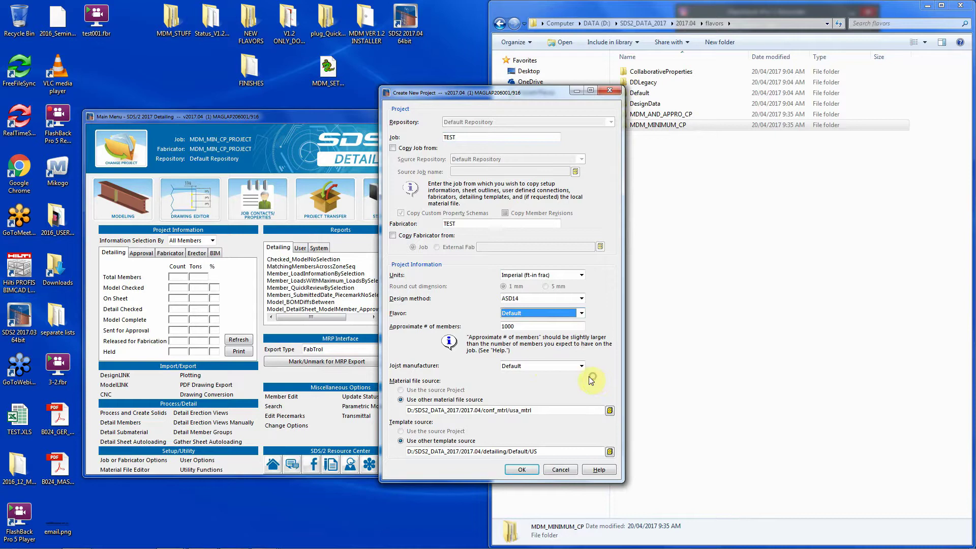
{"action": "left_click", "coordinate": [560, 470]}
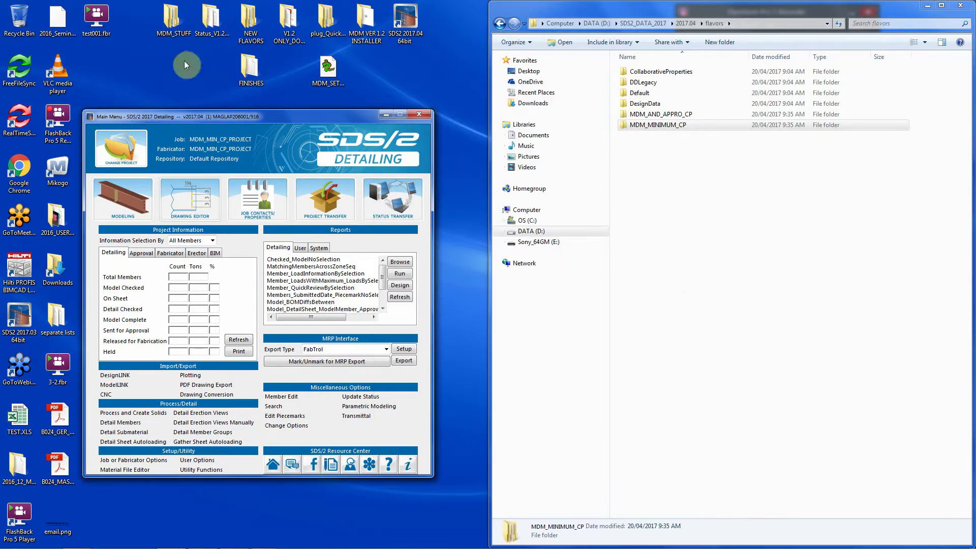
Change the current project to MDM SETUP DEMO, close the flavors folder window, and move the main menu to the middle of the desktop
{"action": "left_click", "coordinate": [151, 146]}
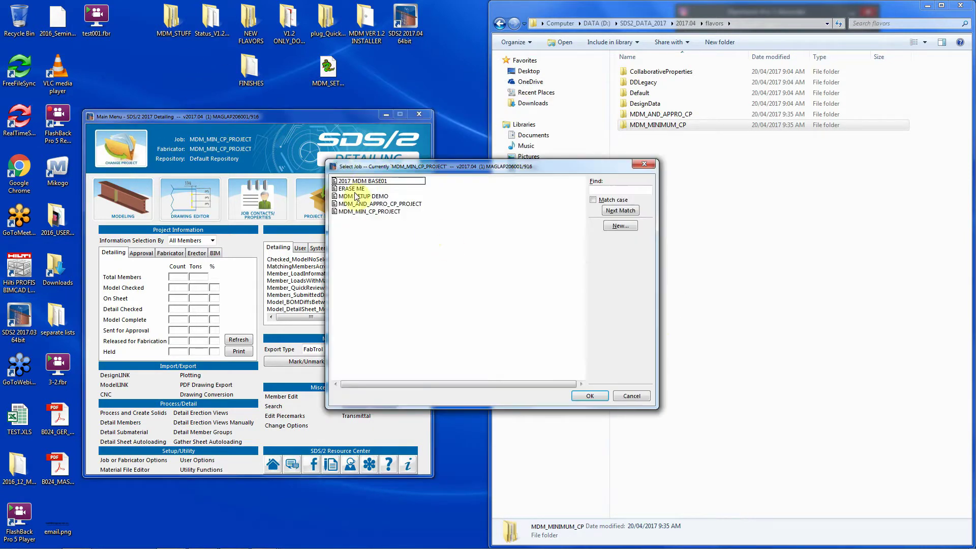
{"action": "double_click", "coordinate": [361, 196]}
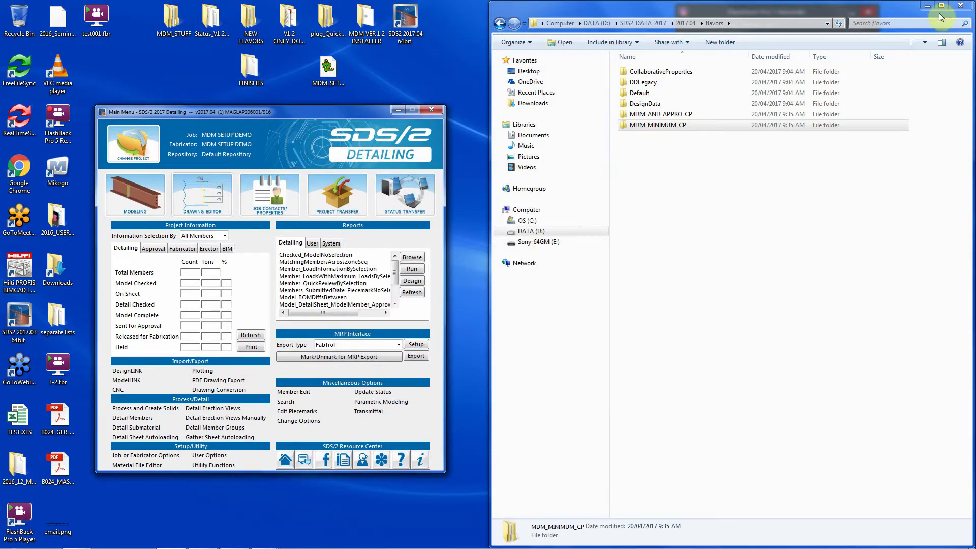
{"action": "key", "text": "alt+F4"}
{"action": "left_click_drag", "start_coordinate": [349, 106], "coordinate": [598, 113]}
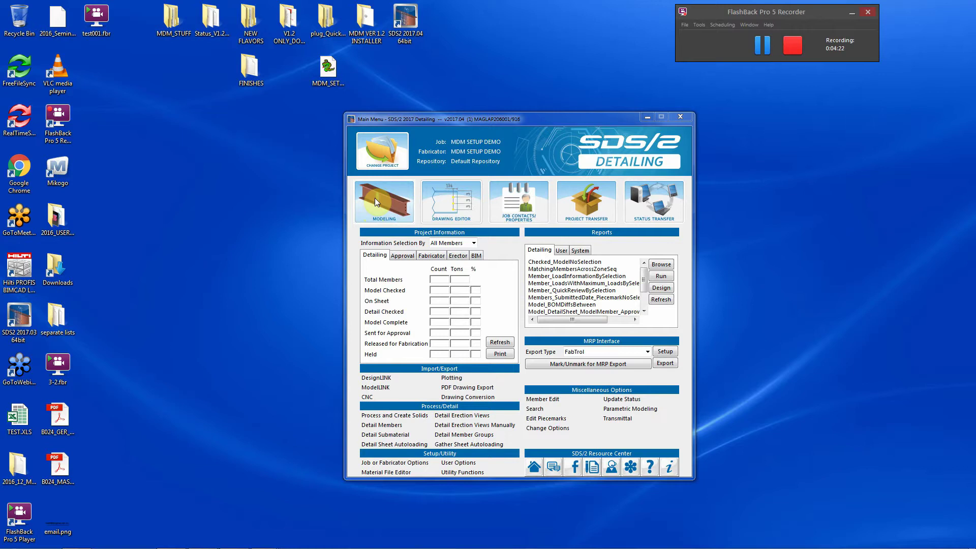
Start Modeling with the user name filled in and open the --ISO_1-- erection view
{"action": "left_click", "coordinate": [374, 201]}
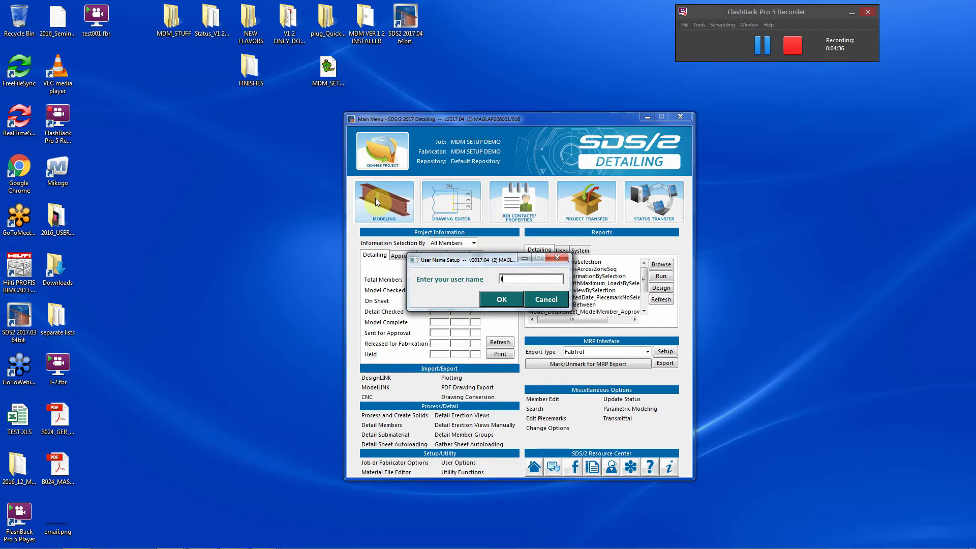
{"action": "type", "text": "Todd G"}
{"action": "left_click", "coordinate": [512, 299]}
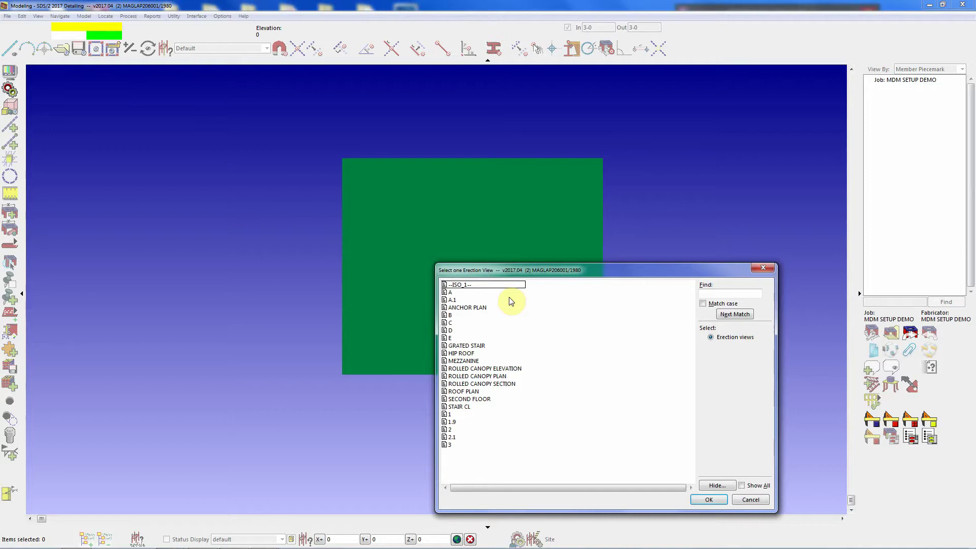
{"action": "double_click", "coordinate": [453, 284]}
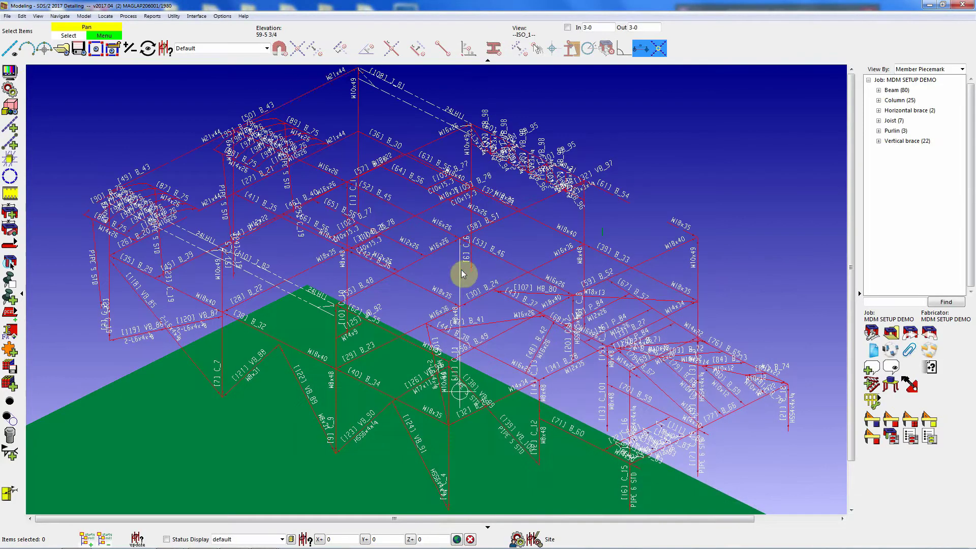
Start configuring the toolbars, move the empty Tools toolbar clear of the command list, and show the MANAGEMENT TOOL command group
{"action": "left_click", "coordinate": [227, 15]}
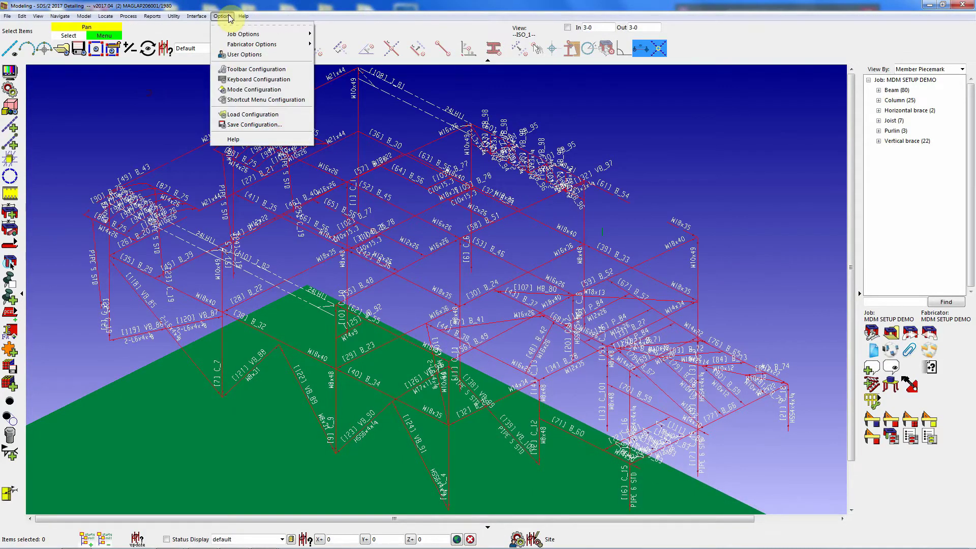
{"action": "left_click", "coordinate": [255, 72]}
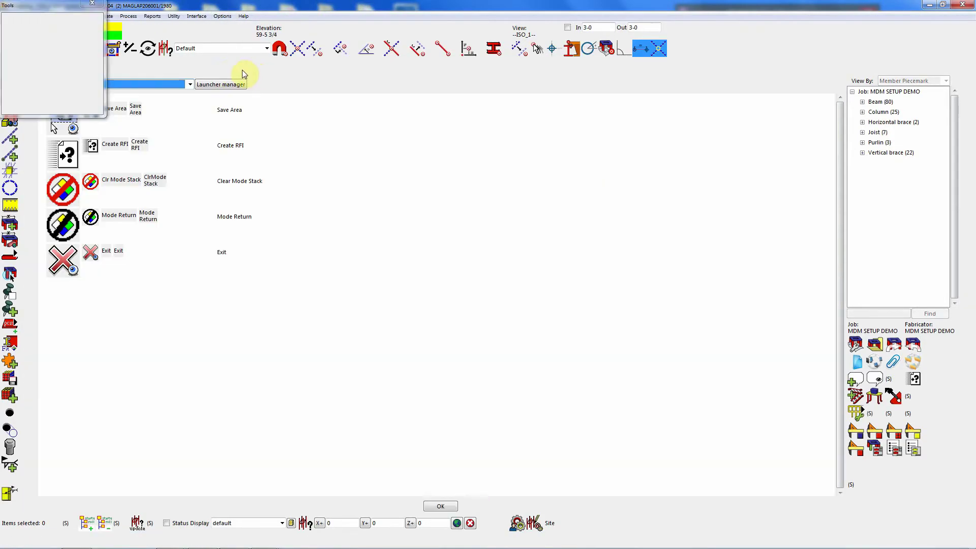
{"action": "left_click_drag", "start_coordinate": [71, 6], "coordinate": [766, 111]}
{"action": "left_click", "coordinate": [178, 85]}
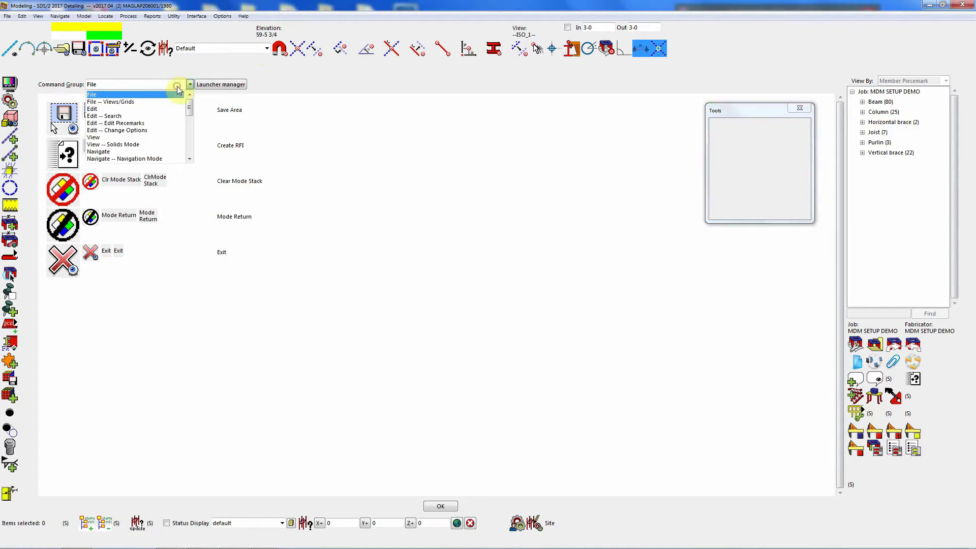
{"action": "left_click_drag", "start_coordinate": [191, 107], "coordinate": [189, 145]}
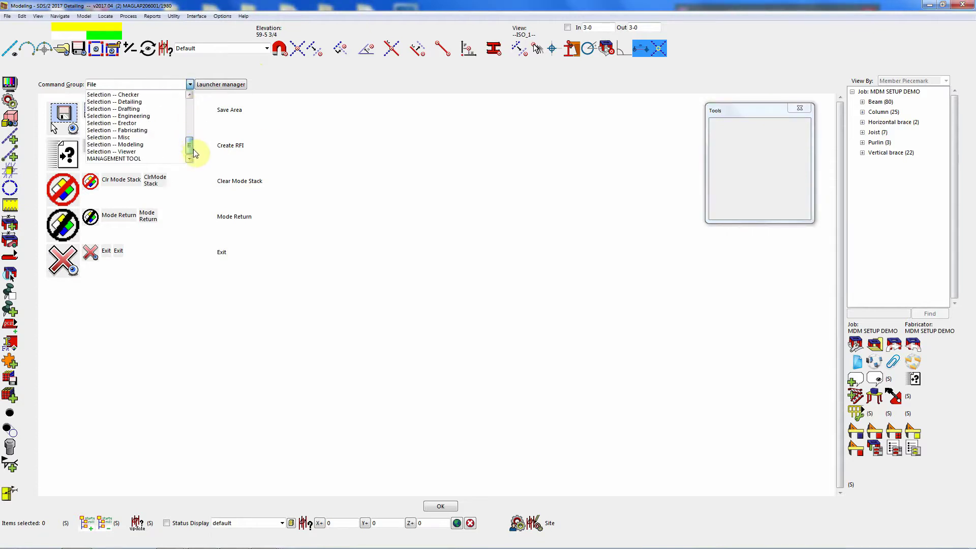
{"action": "left_click", "coordinate": [161, 160]}
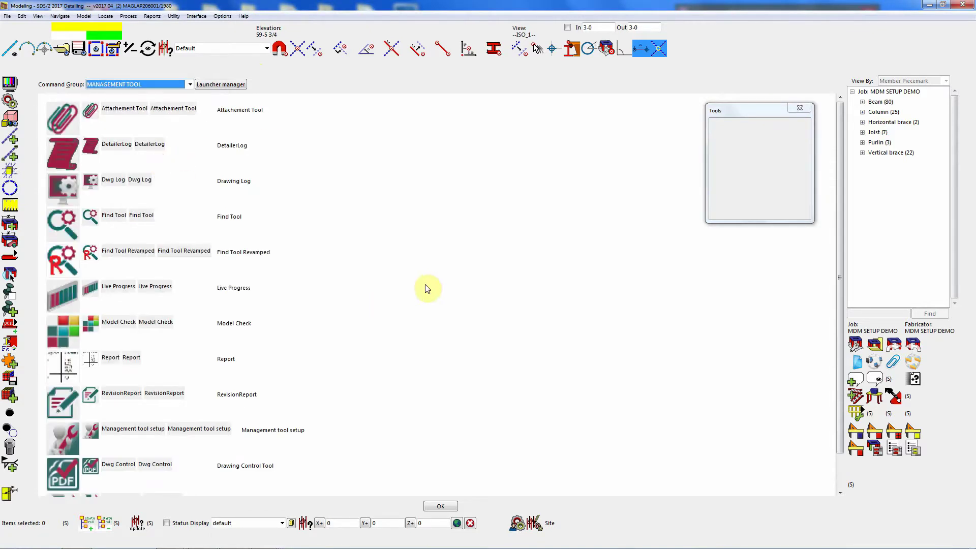
Add large icons for Attachement Tool, DetailerLog, Dwg Log, Find Tool, Find Tool Revamped and Live Progress to the Tools toolbar
{"action": "left_click_drag", "start_coordinate": [48, 133], "coordinate": [714, 132]}
{"action": "left_click_drag", "start_coordinate": [63, 153], "coordinate": [737, 126]}
{"action": "left_click_drag", "start_coordinate": [66, 192], "coordinate": [414, 163]}
{"action": "left_click_drag", "start_coordinate": [50, 214], "coordinate": [366, 214]}
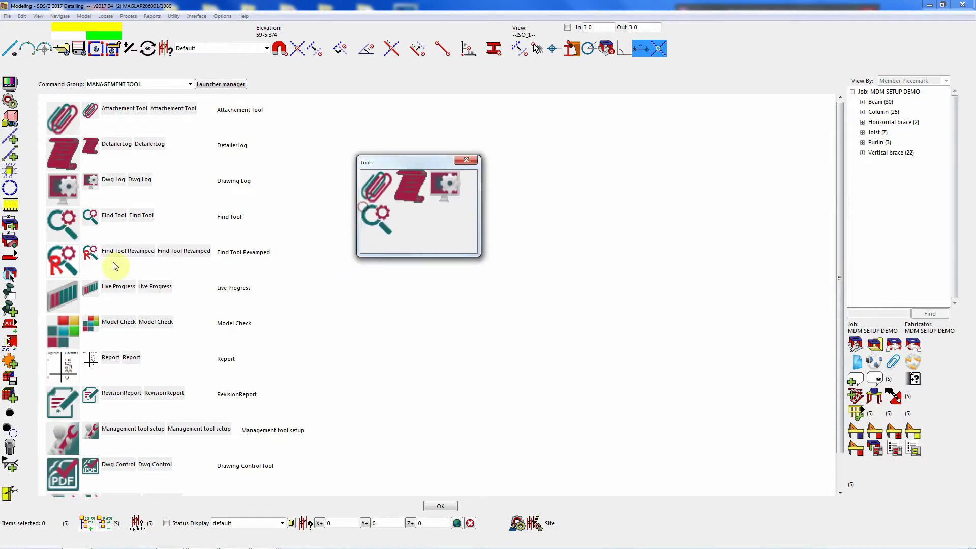
{"action": "left_click_drag", "start_coordinate": [80, 266], "coordinate": [410, 221]}
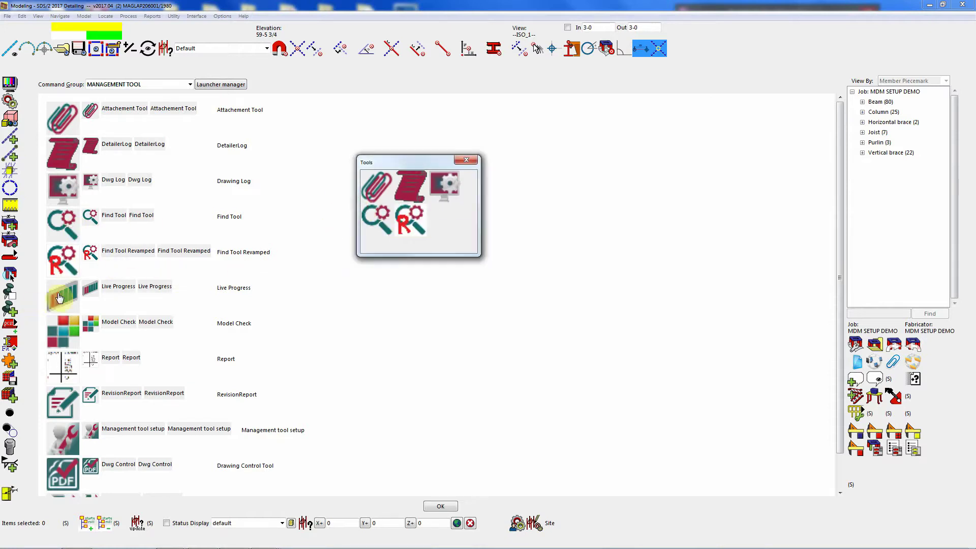
{"action": "left_click_drag", "start_coordinate": [61, 298], "coordinate": [429, 204]}
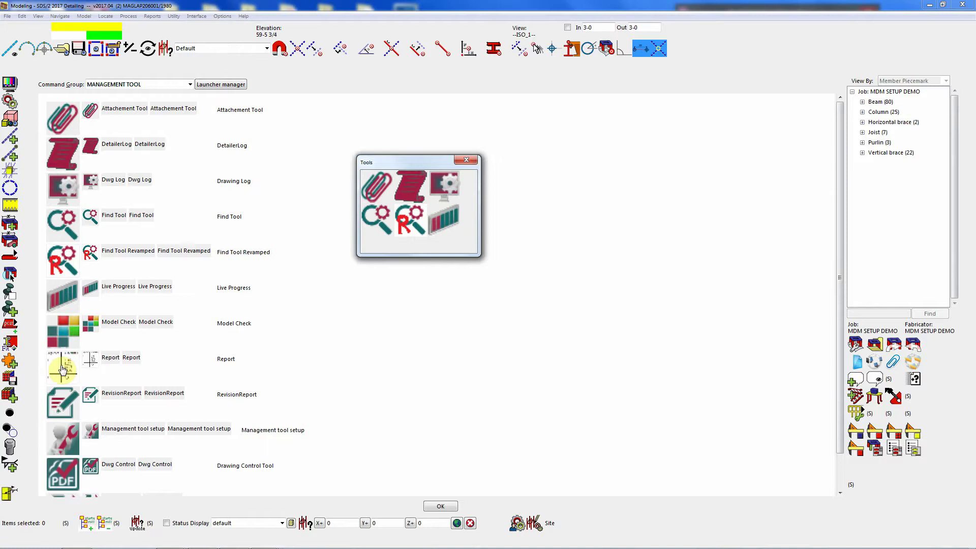
Add large icons for Model Check, Report, RevisionReport, Management tool setup, Dwg Control and Update System to the toolbar, and accept the configuration
{"action": "left_click_drag", "start_coordinate": [64, 331], "coordinate": [385, 239]}
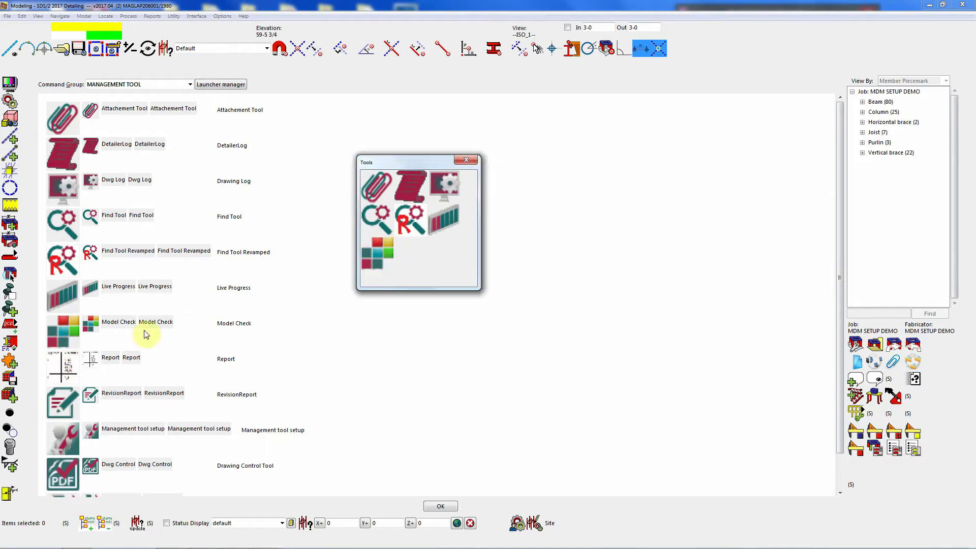
{"action": "left_click_drag", "start_coordinate": [60, 365], "coordinate": [402, 245]}
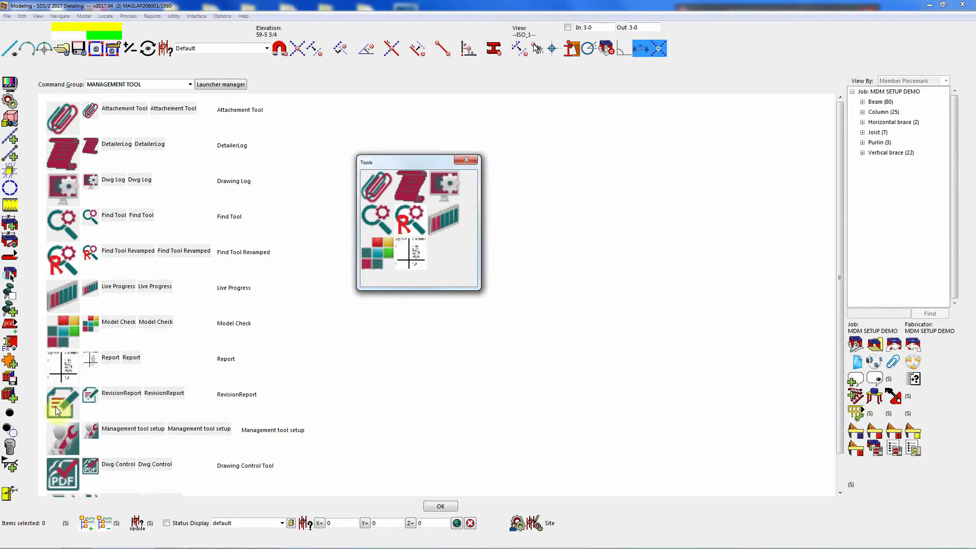
{"action": "left_click_drag", "start_coordinate": [56, 407], "coordinate": [431, 240]}
{"action": "left_click_drag", "start_coordinate": [64, 438], "coordinate": [379, 288]}
{"action": "left_click_drag", "start_coordinate": [60, 473], "coordinate": [411, 288]}
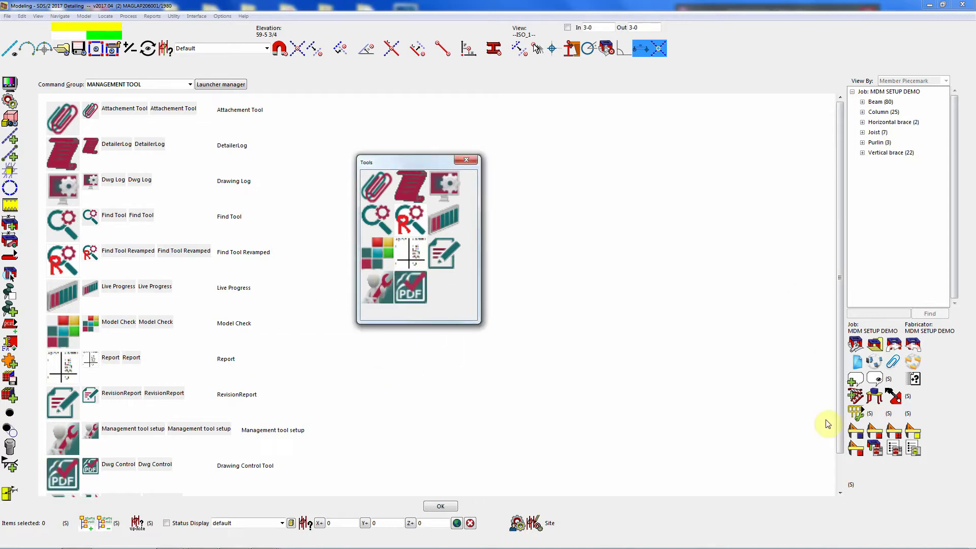
{"action": "left_click", "coordinate": [840, 468]}
{"action": "left_click_drag", "start_coordinate": [97, 460], "coordinate": [445, 284]}
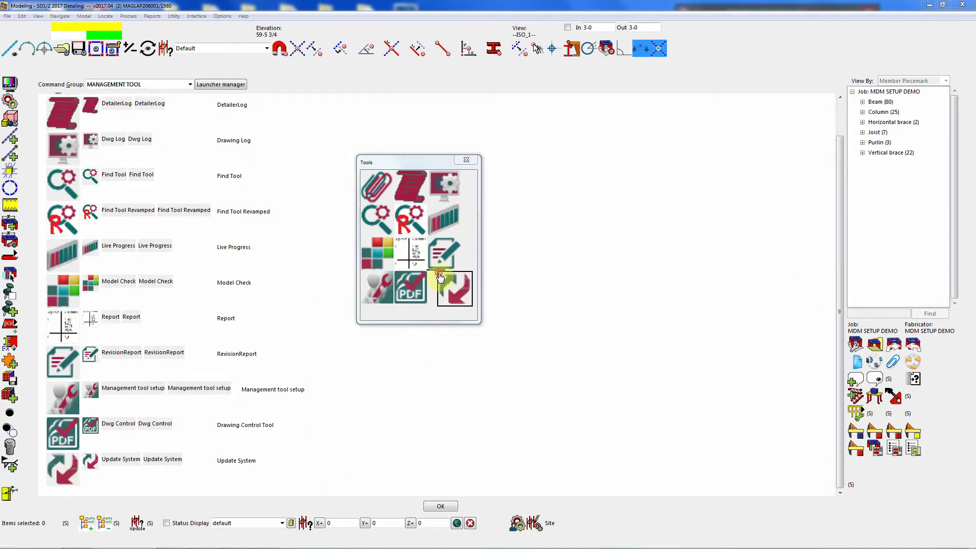
{"action": "left_click", "coordinate": [440, 506]}
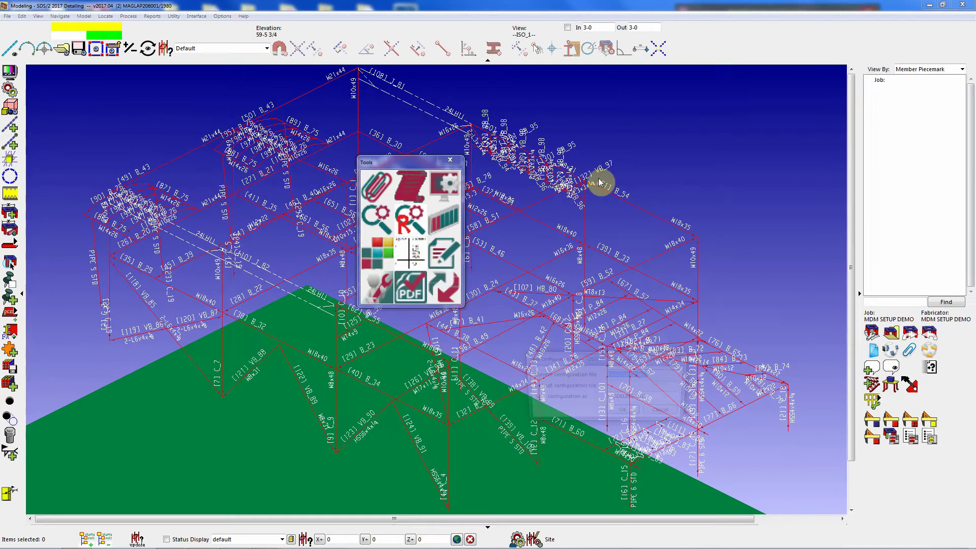
Save the toolbar configuration as MODELING-2017-mdm and move the Tools toolbar to an empty corner of the model view
{"action": "left_click", "coordinate": [661, 398]}
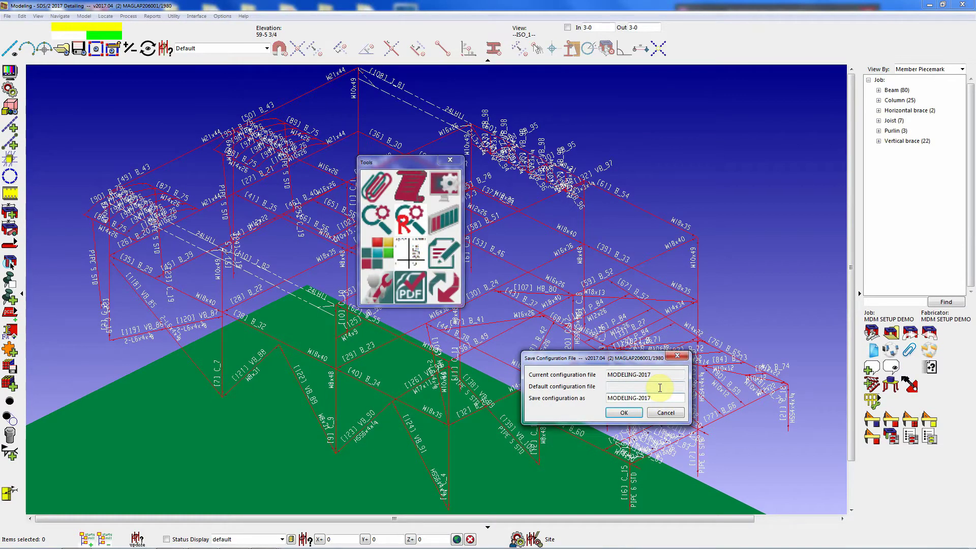
{"action": "type", "text": "-mdm"}
{"action": "left_click", "coordinate": [613, 413]}
{"action": "left_click_drag", "start_coordinate": [381, 160], "coordinate": [750, 81]}
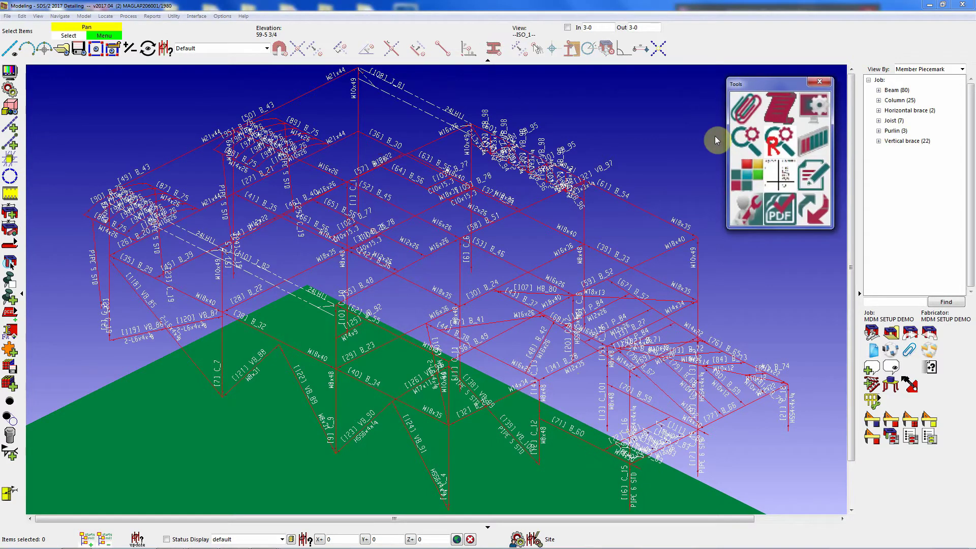
Run the Update System tool and cancel out of its directories setup
{"action": "left_click", "coordinate": [809, 218]}
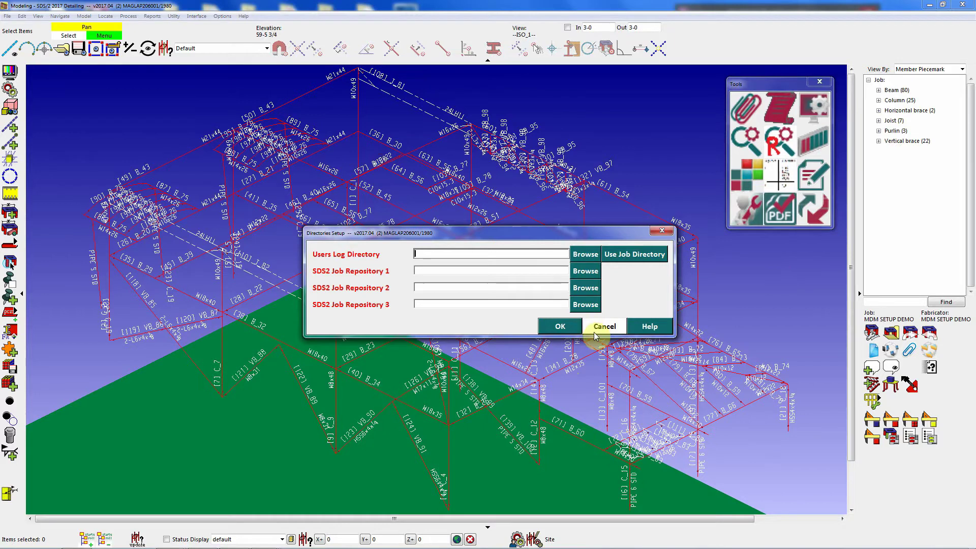
{"action": "left_click", "coordinate": [598, 330]}
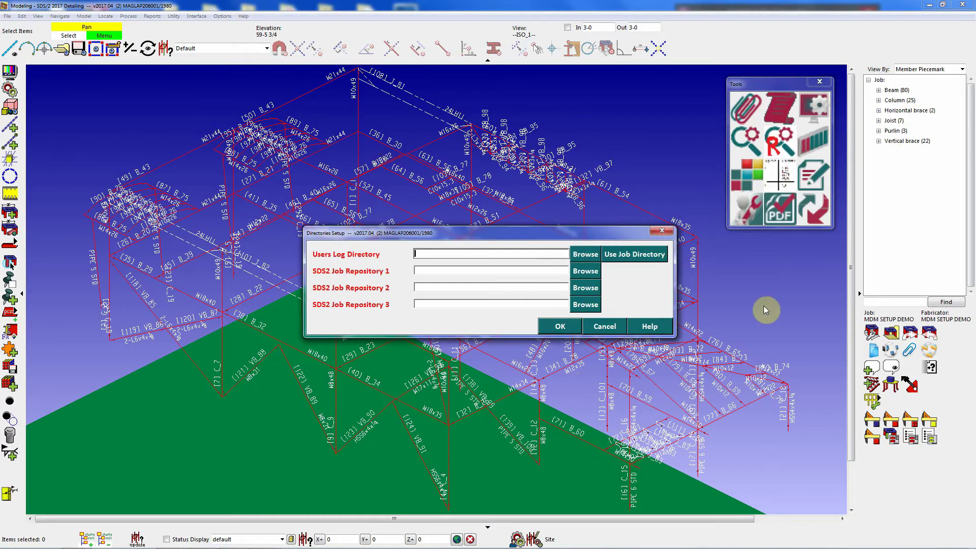
{"action": "left_click", "coordinate": [604, 325]}
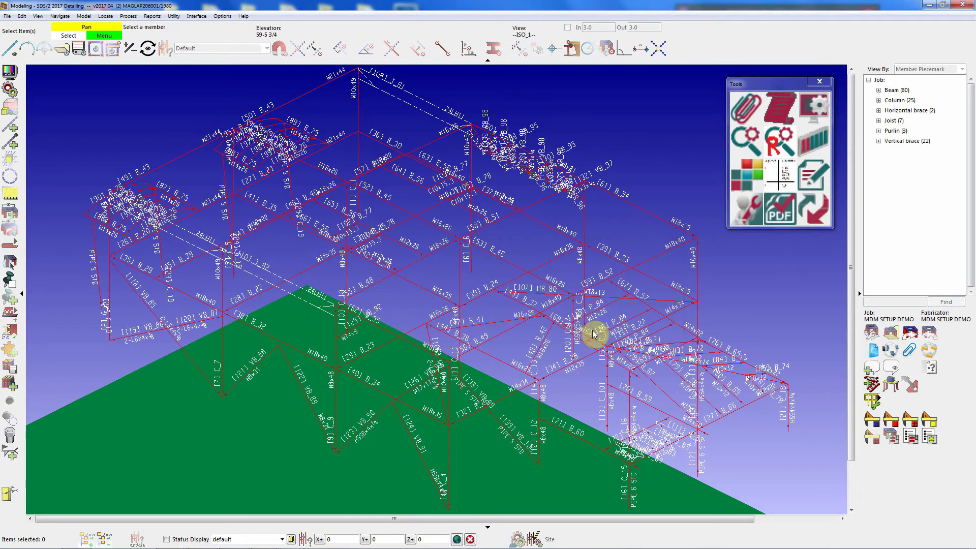
In the management tool's directories setup, make the Pdf Check, Users Log and Job Management directories use the job directory
{"action": "left_click", "coordinate": [744, 214]}
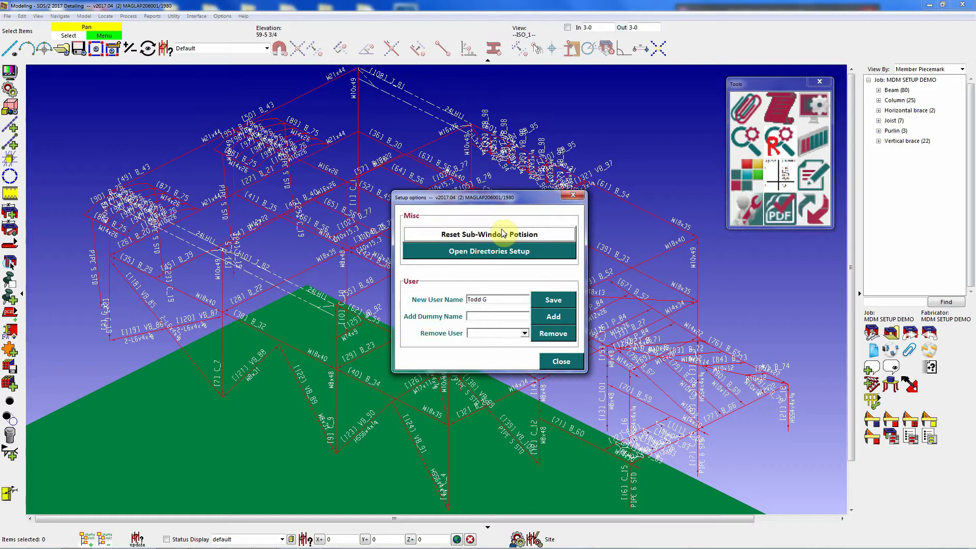
{"action": "left_click", "coordinate": [473, 256]}
{"action": "left_click_drag", "start_coordinate": [184, 8], "coordinate": [498, 206]}
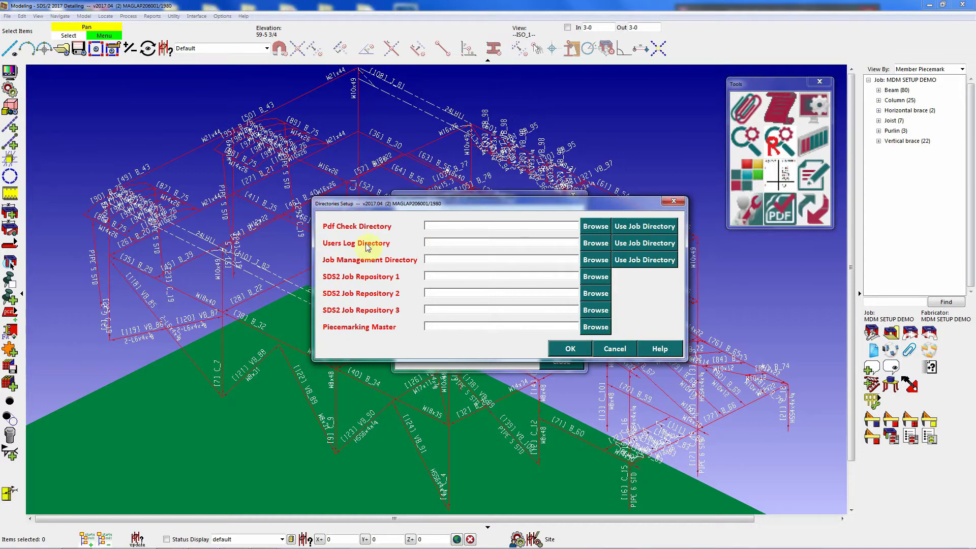
{"action": "left_click", "coordinate": [645, 233]}
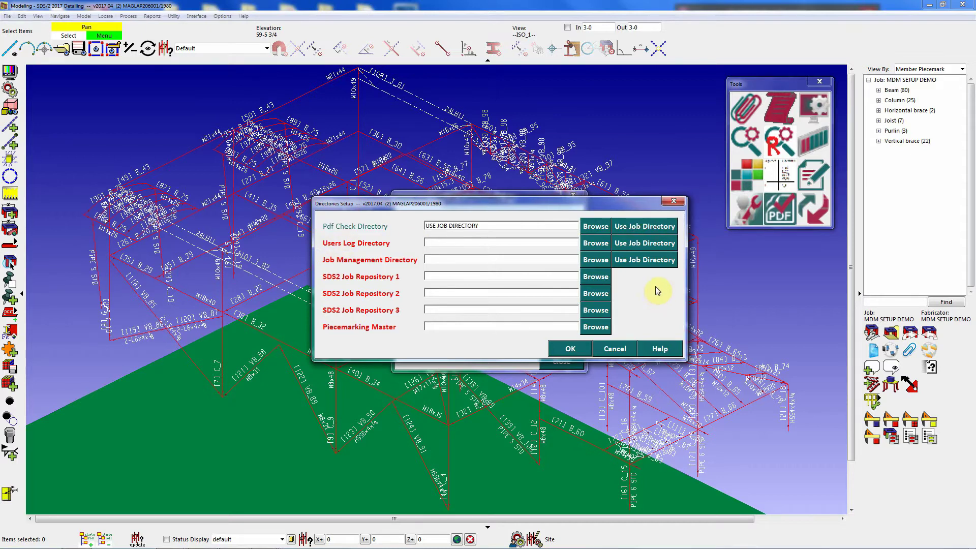
{"action": "left_click", "coordinate": [647, 243]}
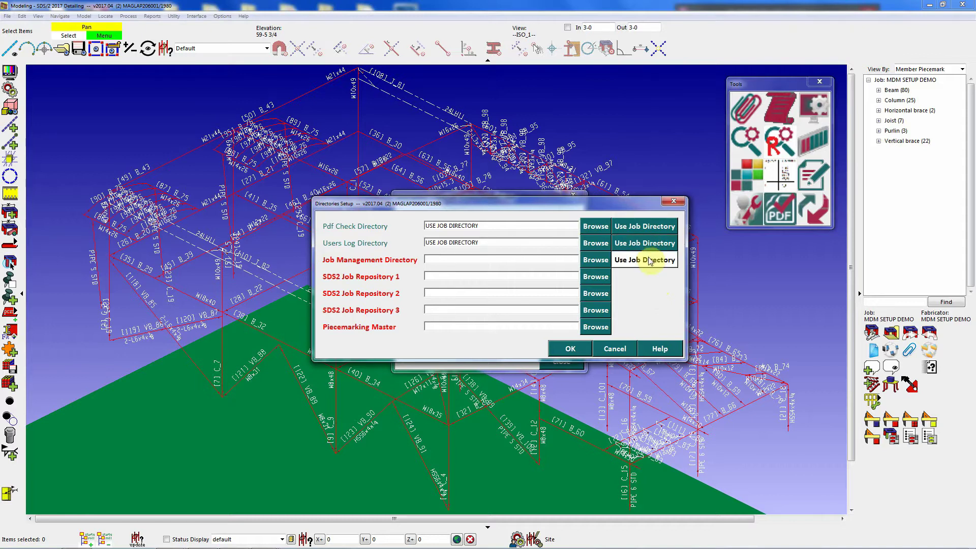
{"action": "left_click", "coordinate": [650, 259]}
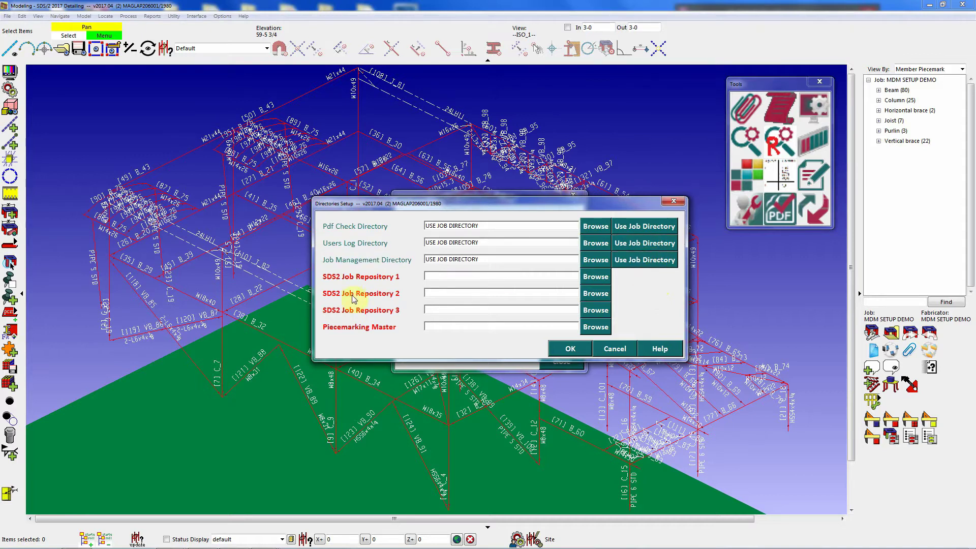
Set SDS2 Job Repository 1 to the folder D:/SDS2_DATA_2017/2017.04/jobs
{"action": "left_click", "coordinate": [603, 276]}
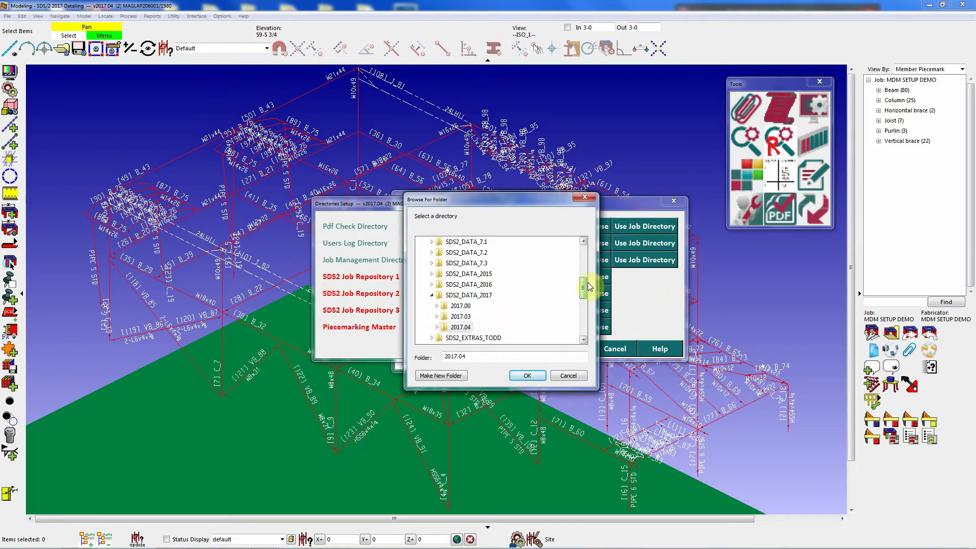
{"action": "left_click", "coordinate": [437, 328]}
{"action": "scroll", "coordinate": [519, 295], "scroll_direction": "down", "scroll_amount": 5}
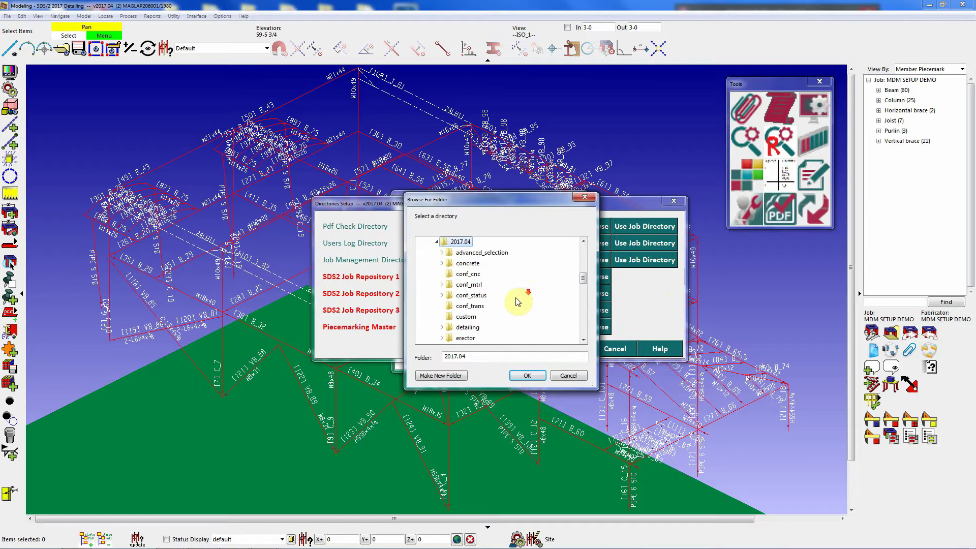
{"action": "scroll", "coordinate": [509, 310], "scroll_direction": "down", "scroll_amount": 3}
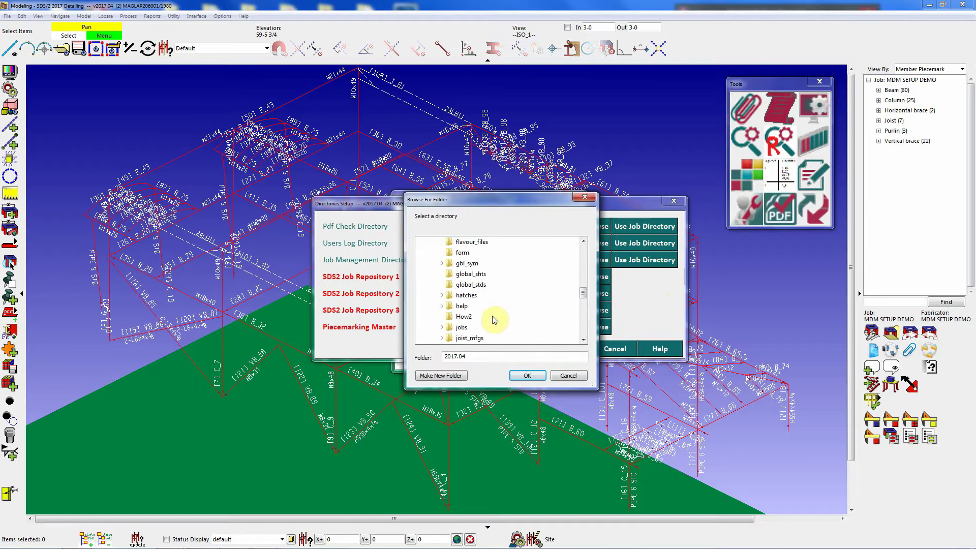
{"action": "left_click", "coordinate": [458, 337]}
{"action": "left_click", "coordinate": [523, 376]}
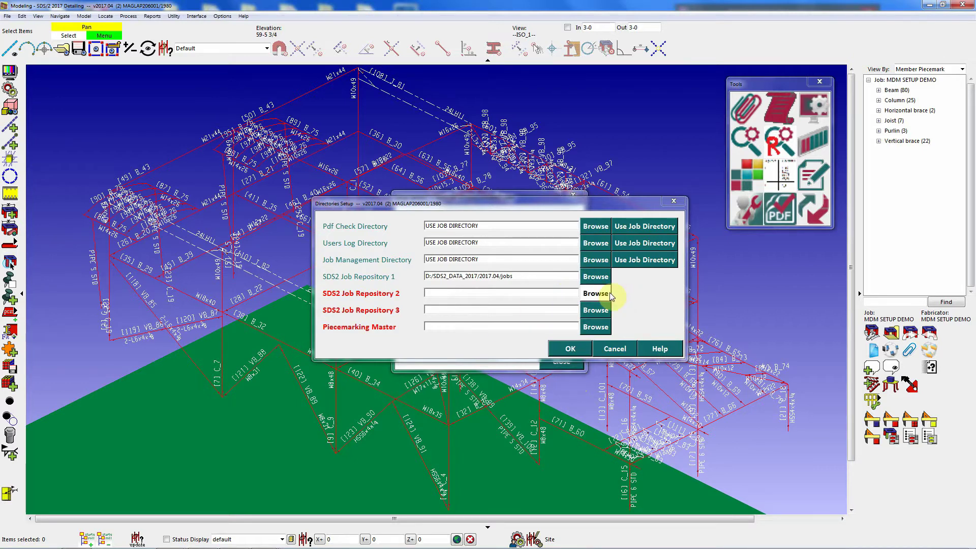
Copy the SDS2 Job Repository 1 path into SDS2 Job Repository 2 and SDS2 Job Repository 3
{"action": "left_click", "coordinate": [542, 277]}
{"action": "left_click", "coordinate": [542, 278]}
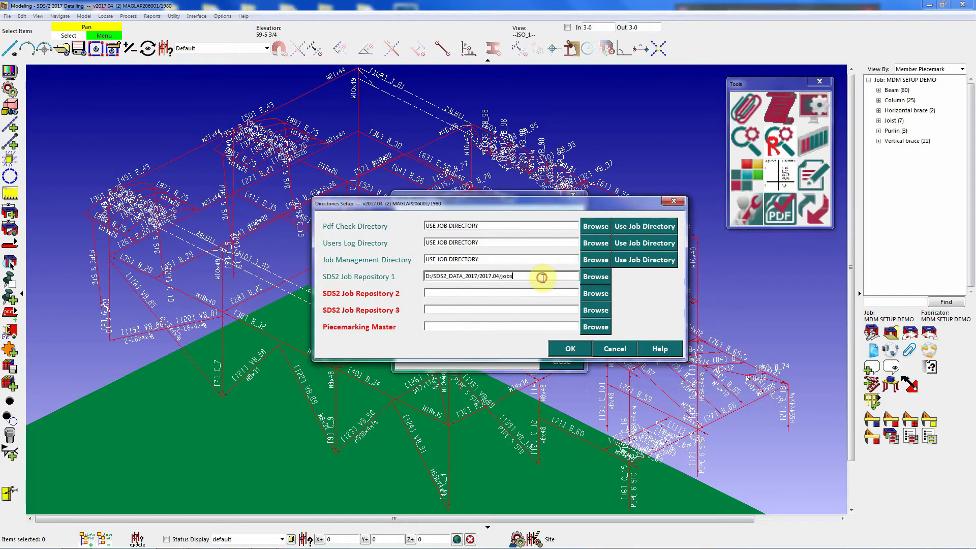
{"action": "left_click", "coordinate": [540, 292]}
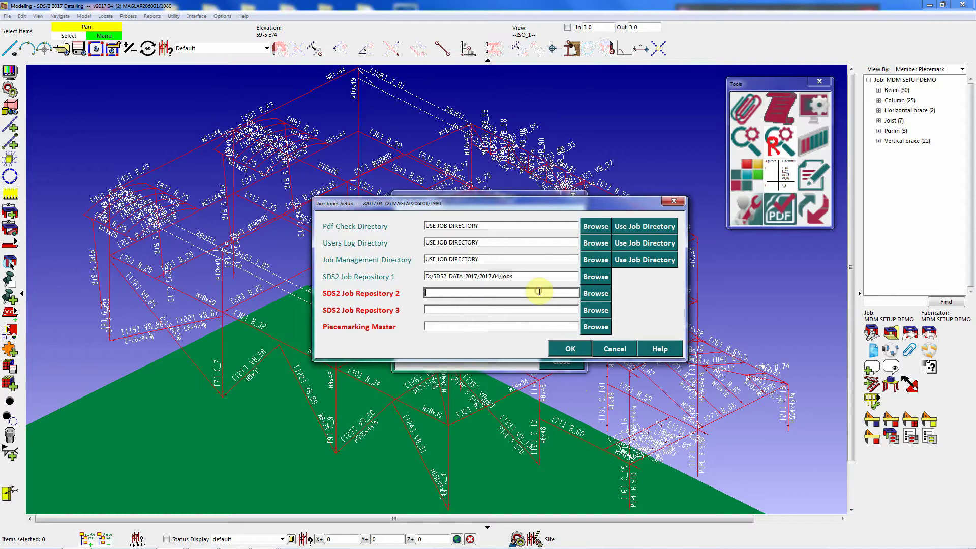
{"action": "left_click", "coordinate": [538, 278]}
{"action": "key", "text": "ctrl+c"}
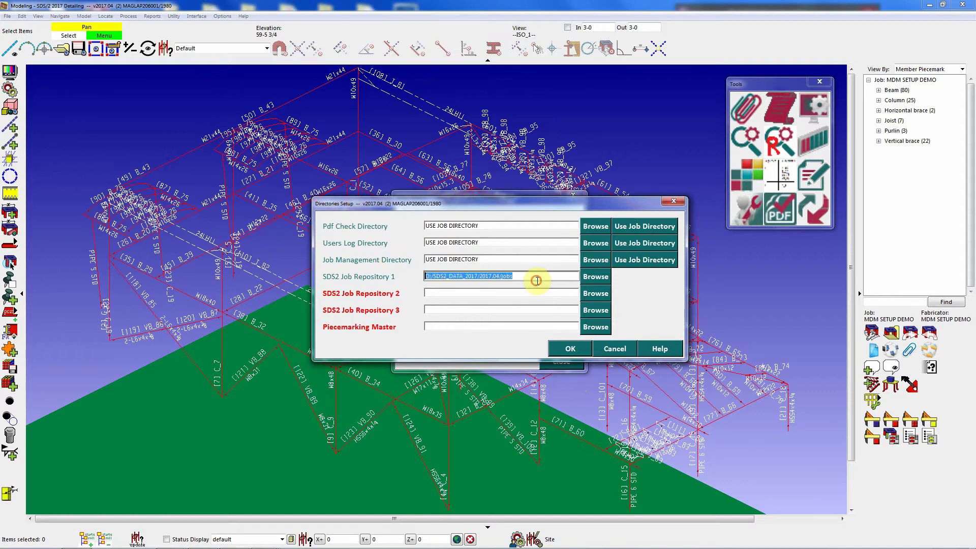
{"action": "left_click", "coordinate": [529, 291]}
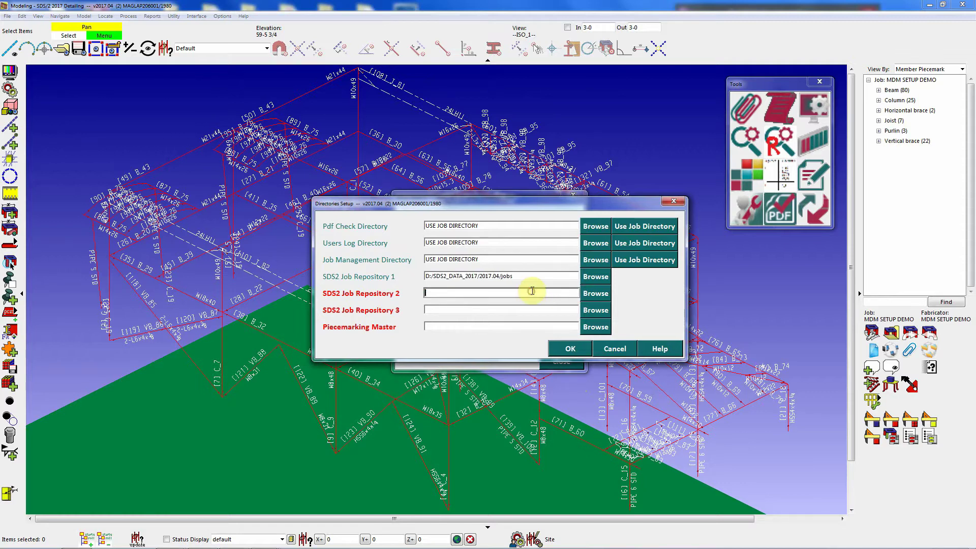
{"action": "key", "text": "ctrl+v"}
{"action": "left_click", "coordinate": [525, 309]}
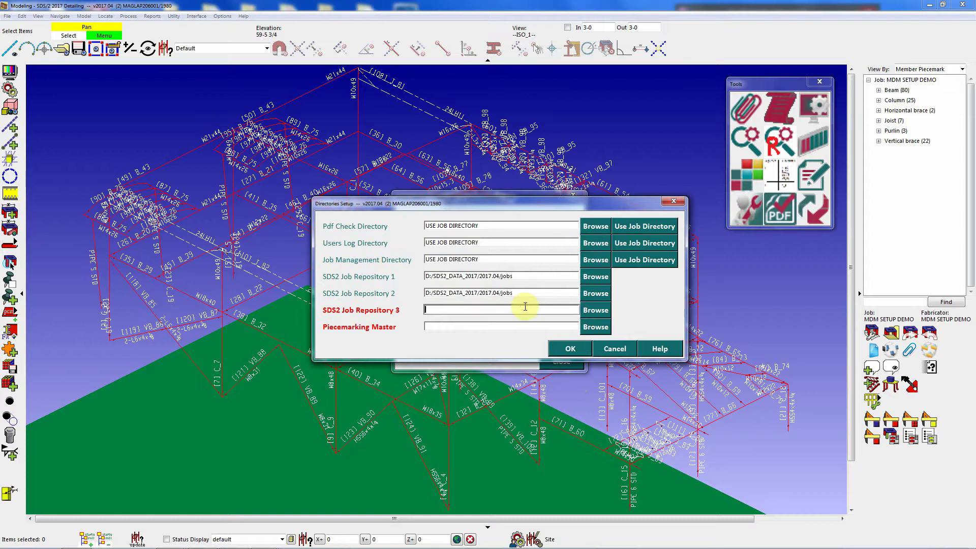
{"action": "key", "text": "ctrl+v"}
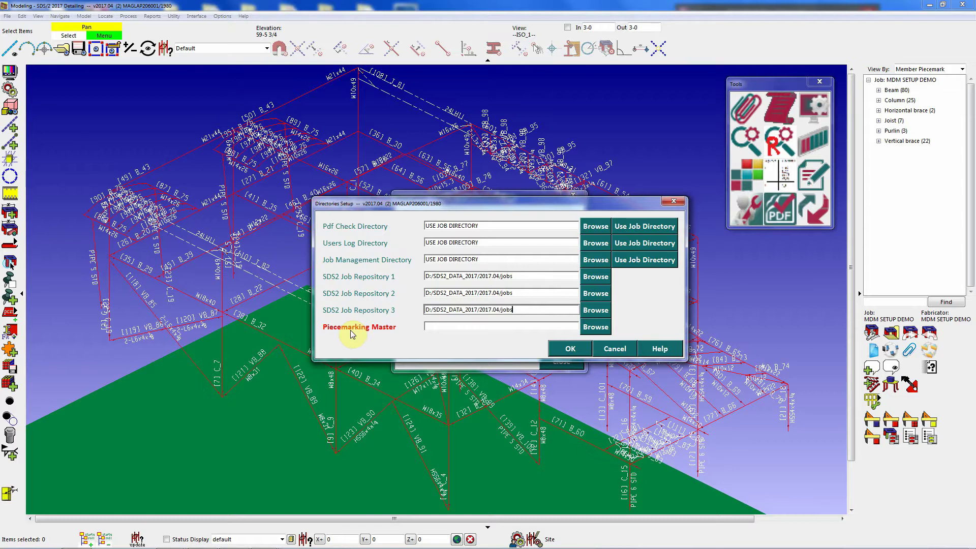
Create a PIECEMARKING folder in the 2017.04 data folder as the Piecemarking Master directory and accept the directories setup
{"action": "left_click", "coordinate": [589, 328]}
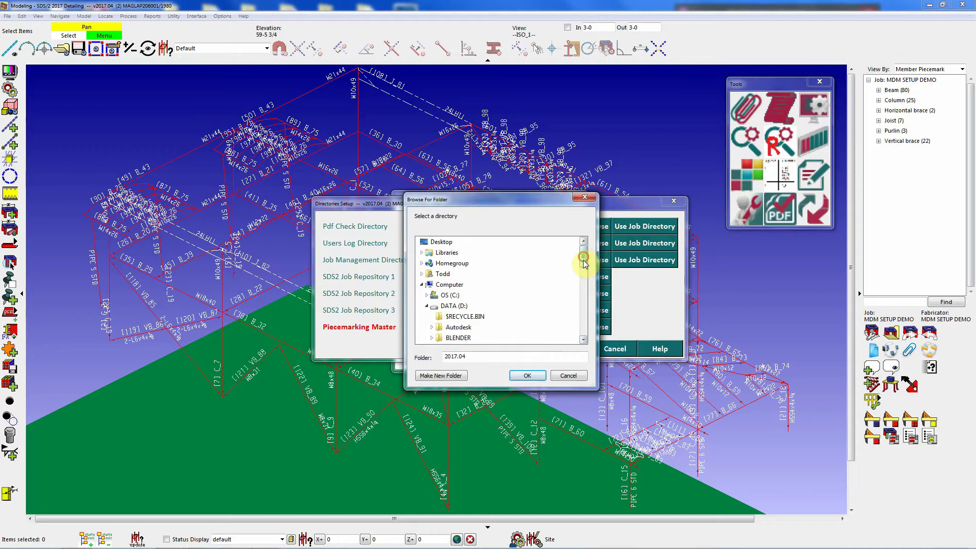
{"action": "left_click_drag", "start_coordinate": [583, 260], "coordinate": [580, 296]}
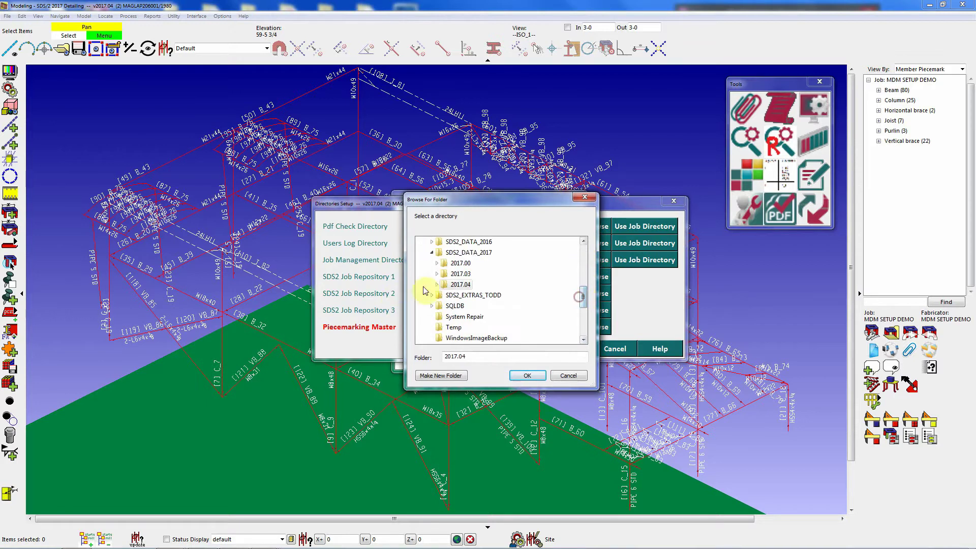
{"action": "left_click", "coordinate": [436, 284]}
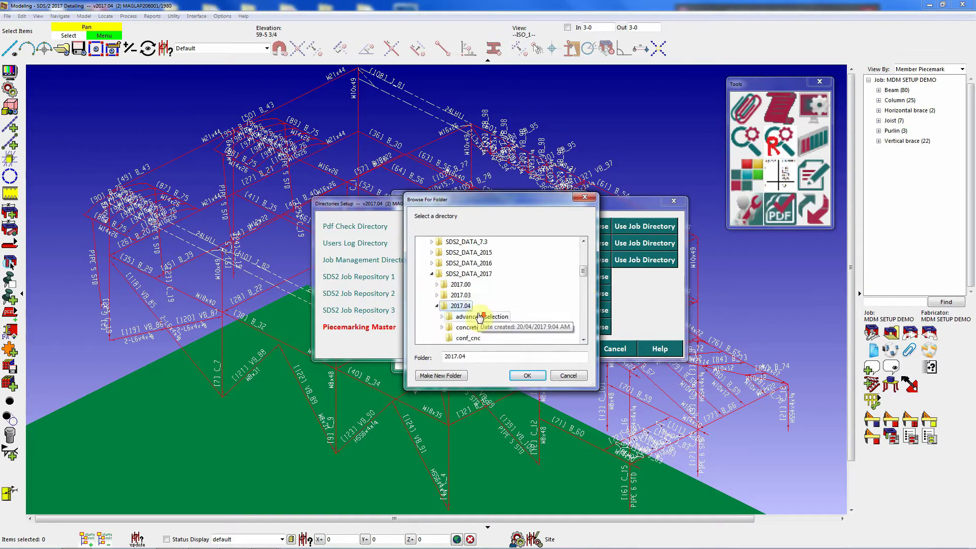
{"action": "scroll", "coordinate": [478, 311], "scroll_direction": "down", "scroll_amount": 1}
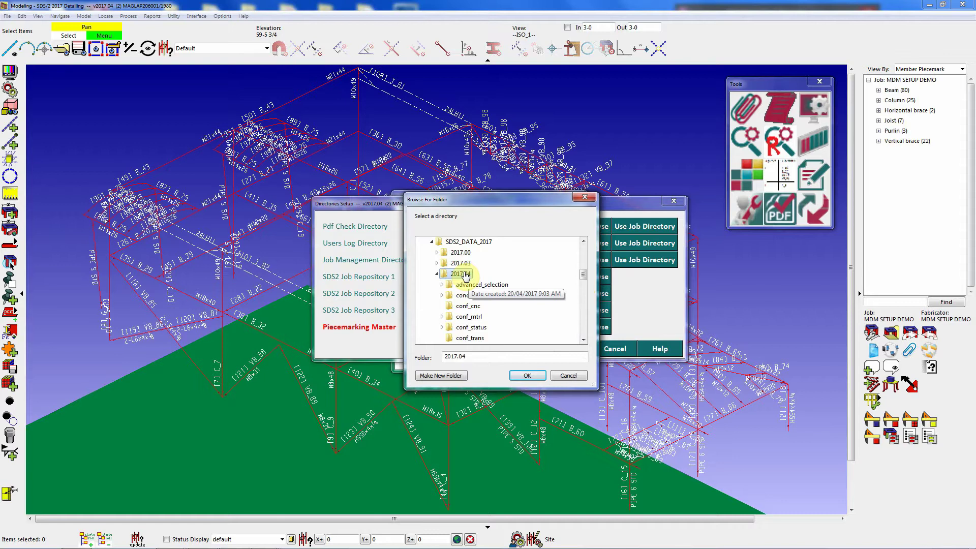
{"action": "left_click", "coordinate": [450, 377]}
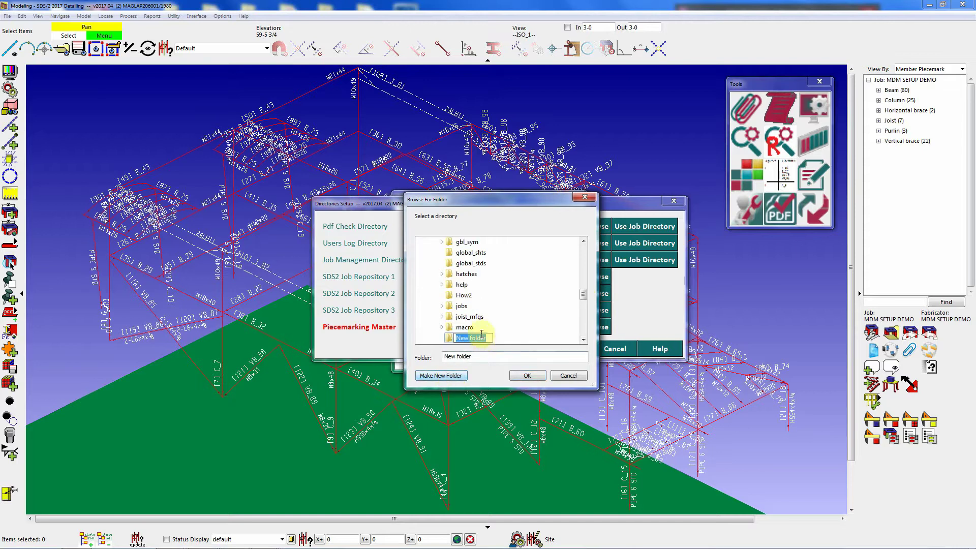
{"action": "type", "text": "PIE"}
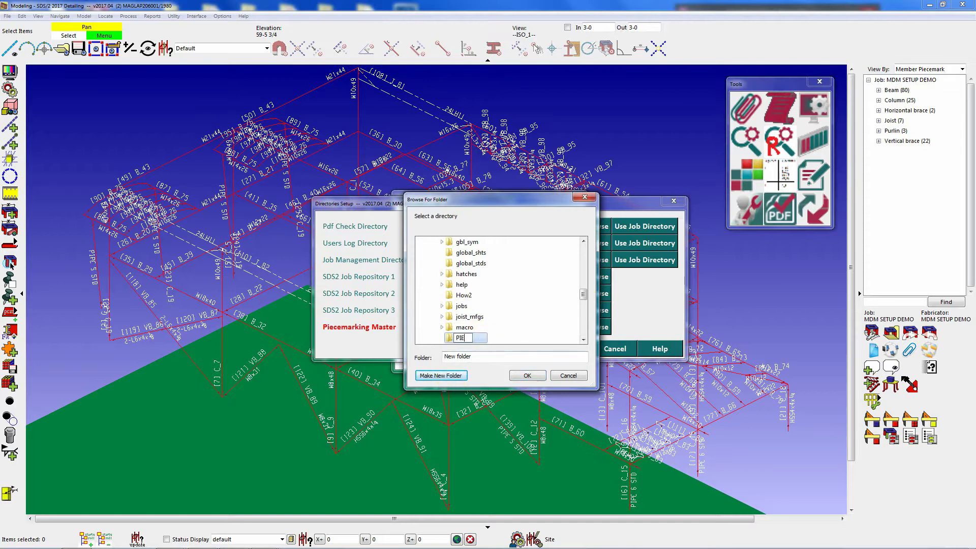
{"action": "type", "text": "CEMARKING"}
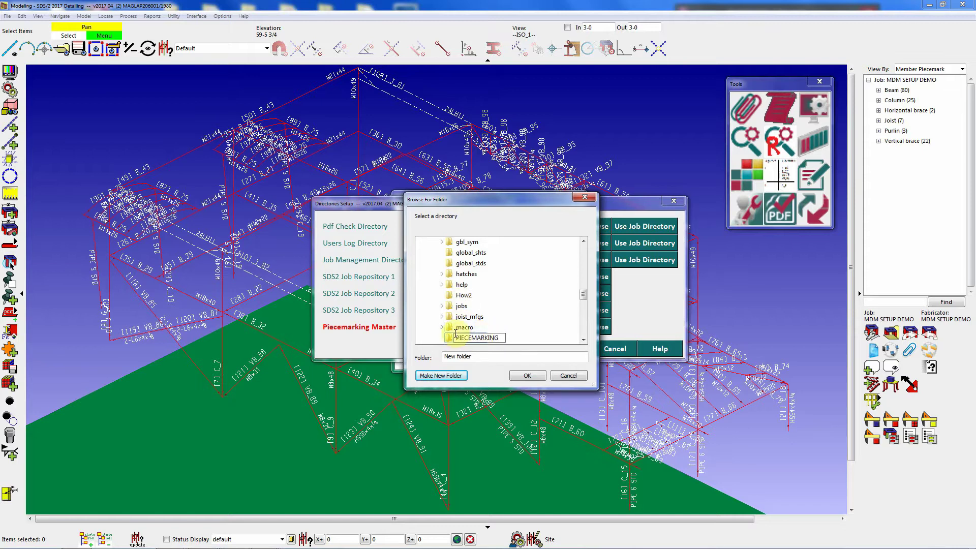
{"action": "key", "text": "Return"}
{"action": "left_click", "coordinate": [535, 377]}
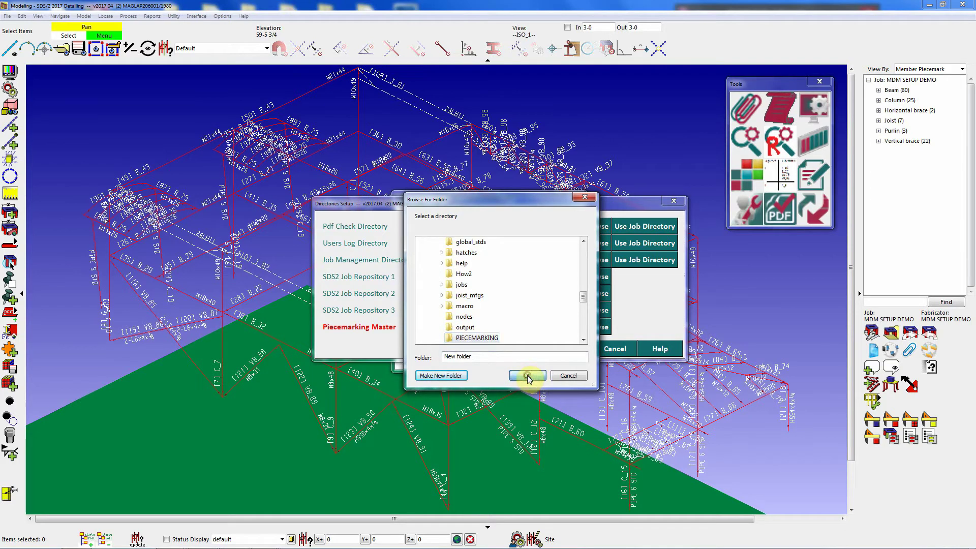
{"action": "left_click", "coordinate": [561, 348]}
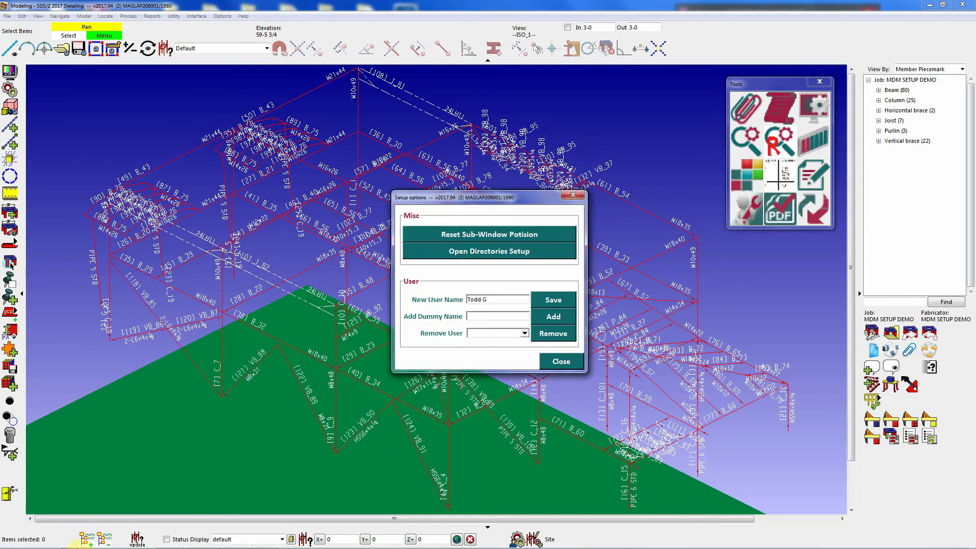
Locate the PIECEMARKING folder under D:\SDS2_DATA_2017\2017.04 in Windows Explorer, then close the Explorer window
{"action": "left_click", "coordinate": [77, 543]}
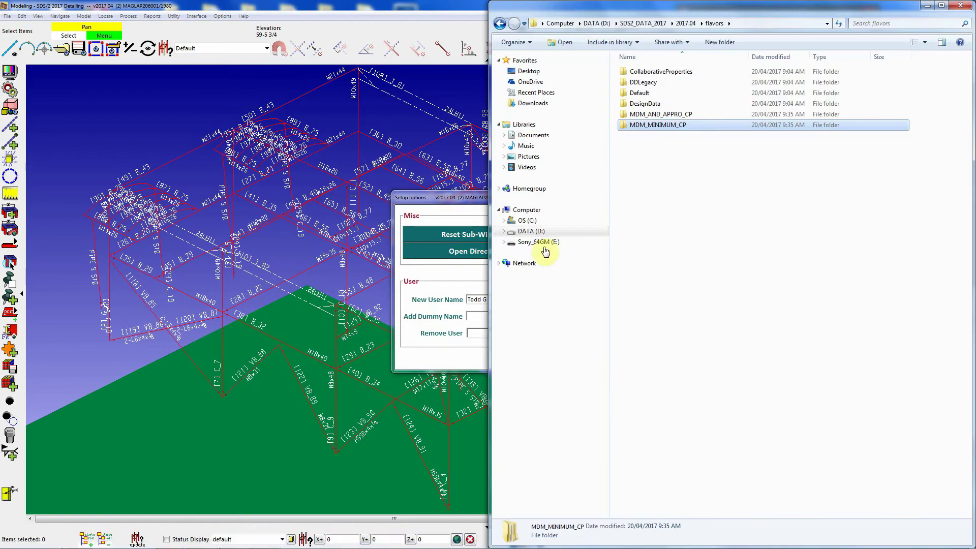
{"action": "left_click", "coordinate": [538, 231]}
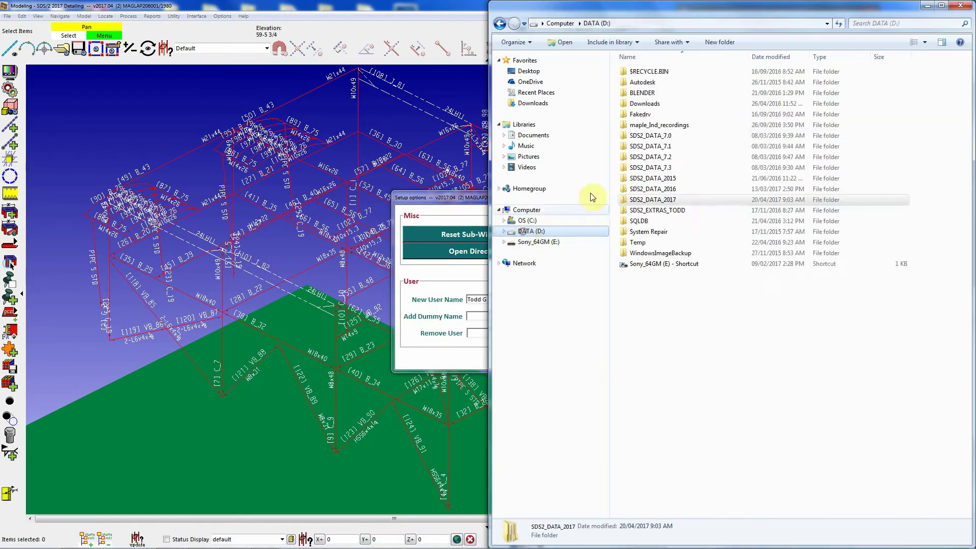
{"action": "double_click", "coordinate": [670, 200]}
{"action": "double_click", "coordinate": [628, 94]}
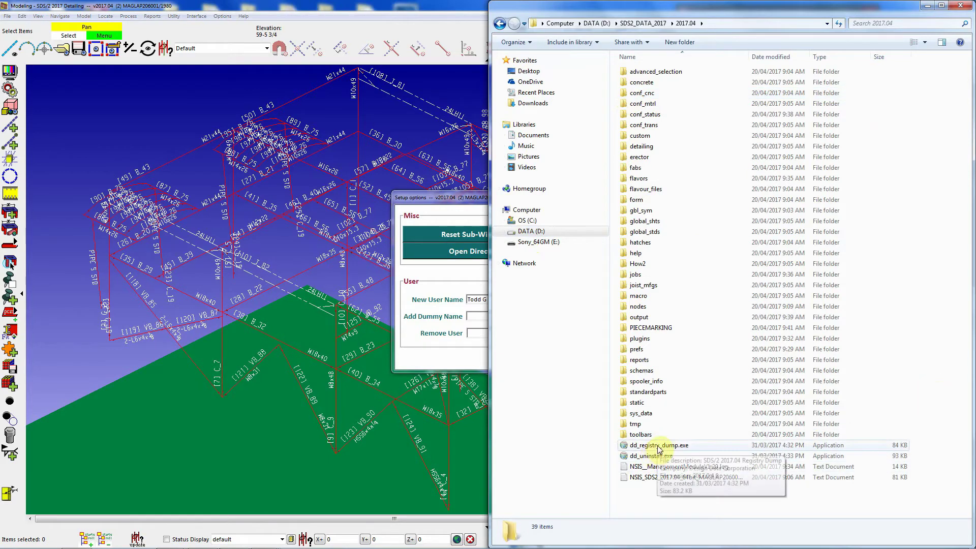
{"action": "left_click", "coordinate": [649, 328]}
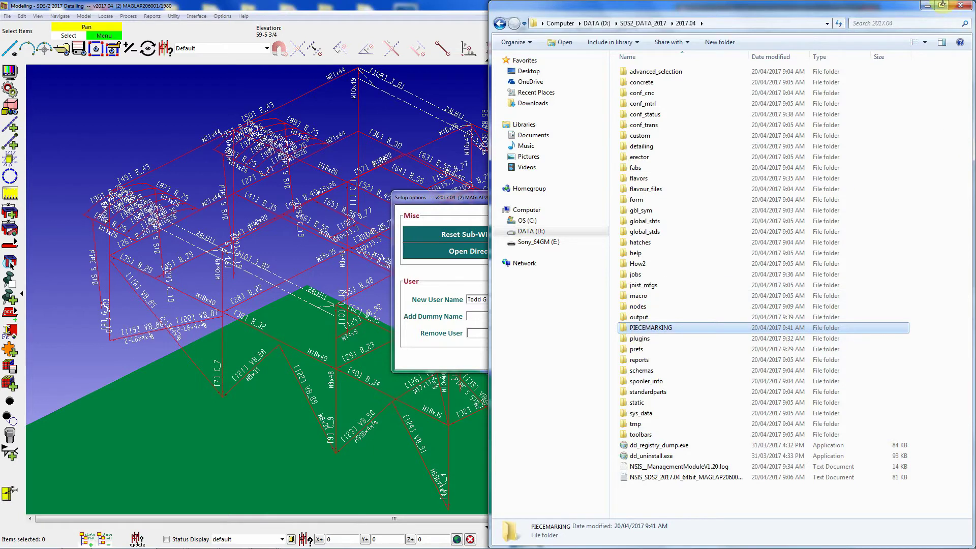
{"action": "left_click", "coordinate": [961, 6]}
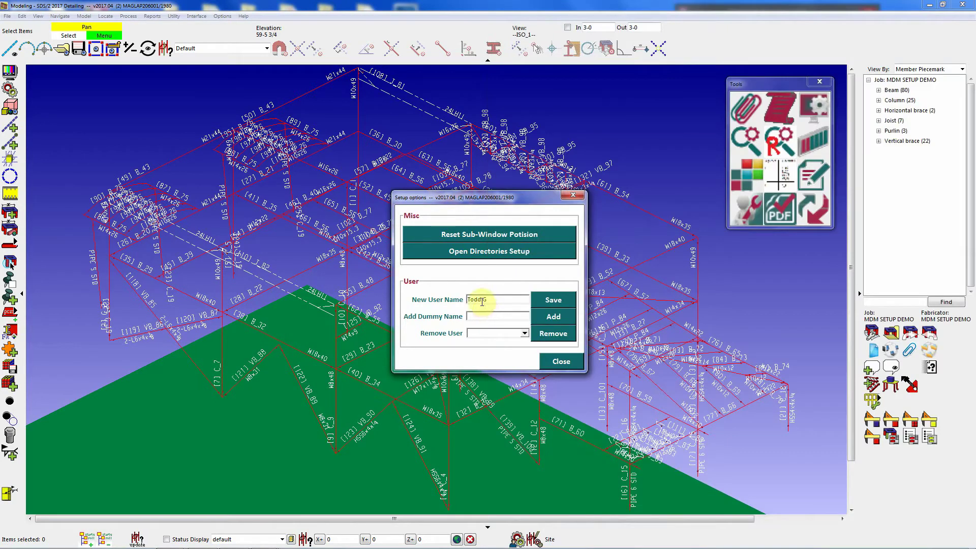
Replace the new user name in the setup options with another user's name and save it
{"action": "left_click_drag", "start_coordinate": [463, 197], "coordinate": [452, 176]}
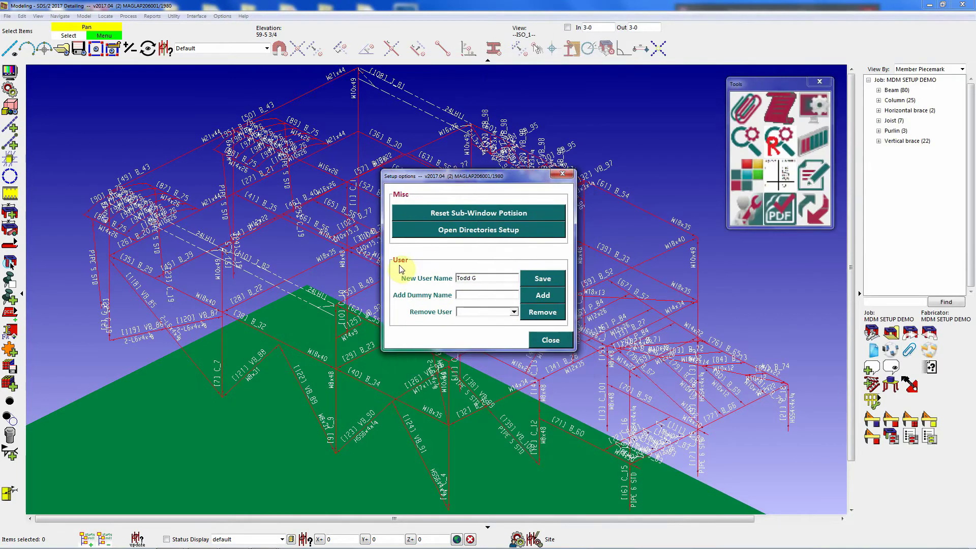
{"action": "left_click_drag", "start_coordinate": [457, 281], "coordinate": [492, 277]}
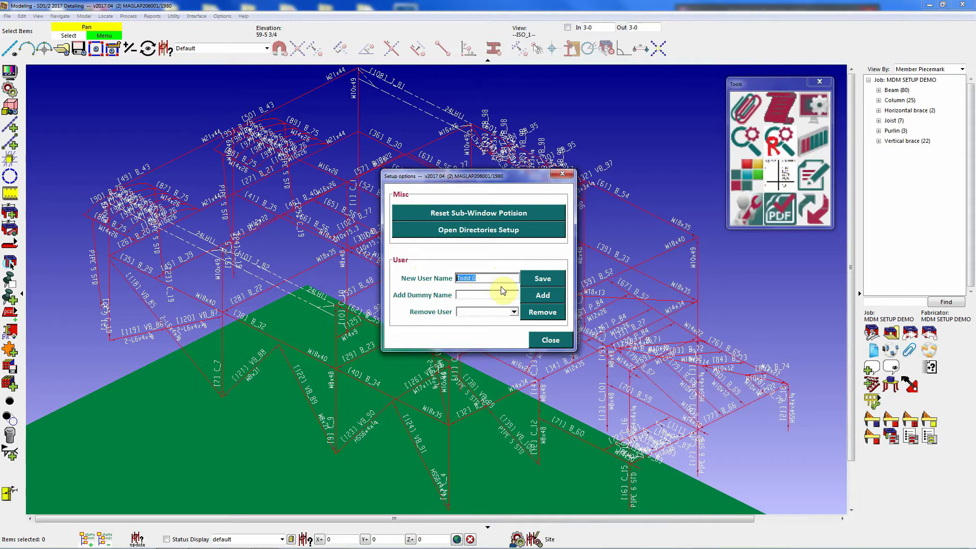
{"action": "type", "text": "F"}
{"action": "type", "text": "hi"}
{"action": "type", "text": "l P"}
{"action": "left_click", "coordinate": [540, 279]}
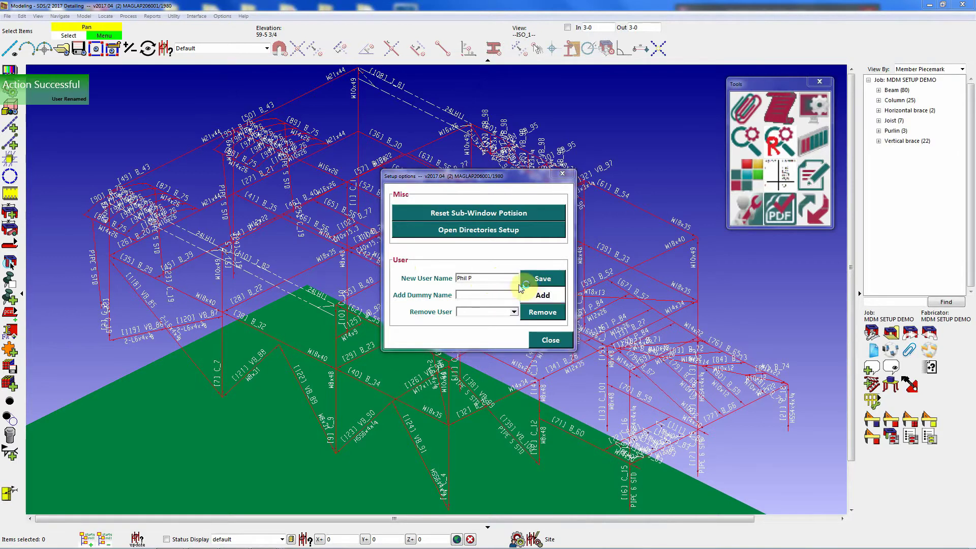
Check the list of removable users, clear the new user name entry and close the setup options
{"action": "left_click", "coordinate": [514, 311]}
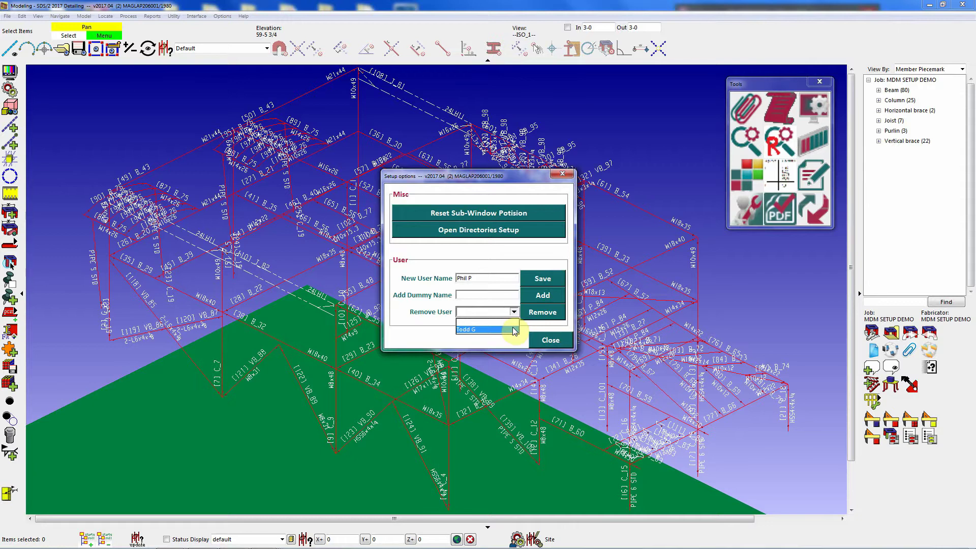
{"action": "left_click", "coordinate": [498, 277]}
{"action": "left_click", "coordinate": [420, 285]}
{"action": "left_click_drag", "start_coordinate": [483, 278], "coordinate": [447, 279]}
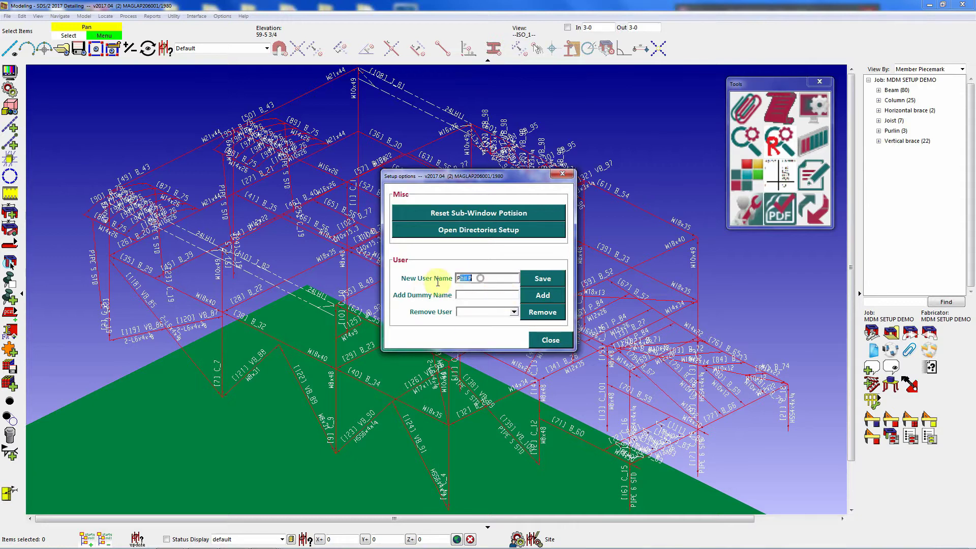
{"action": "key", "text": "BackSpace"}
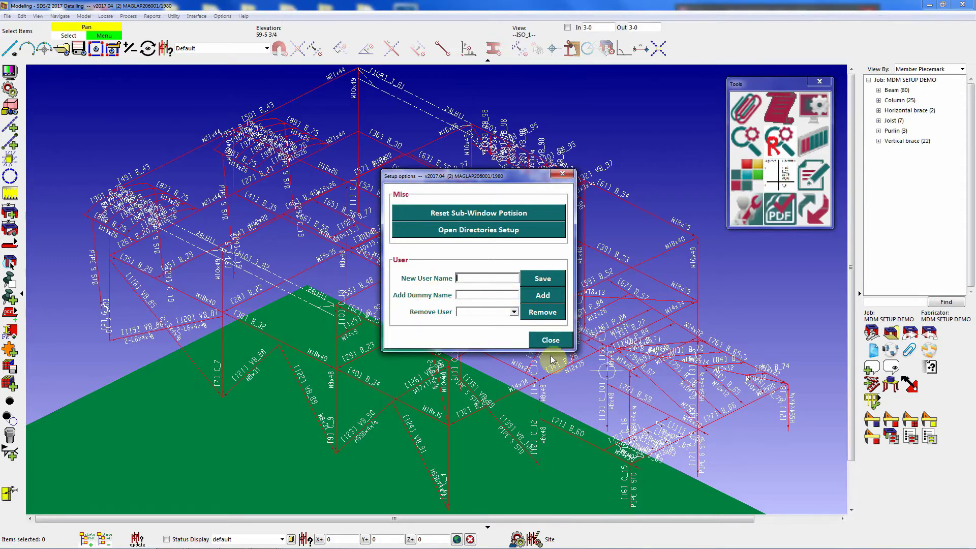
{"action": "left_click", "coordinate": [460, 295]}
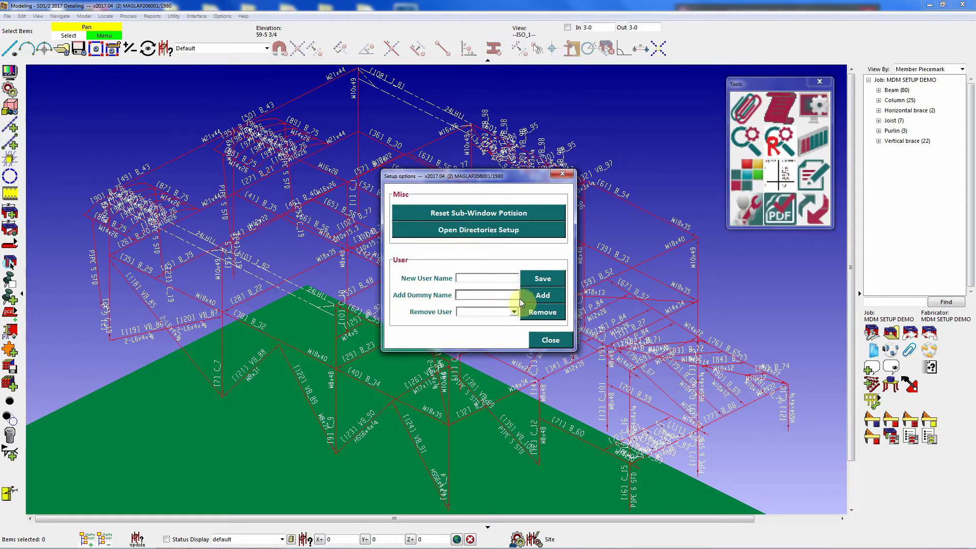
{"action": "left_click", "coordinate": [549, 340]}
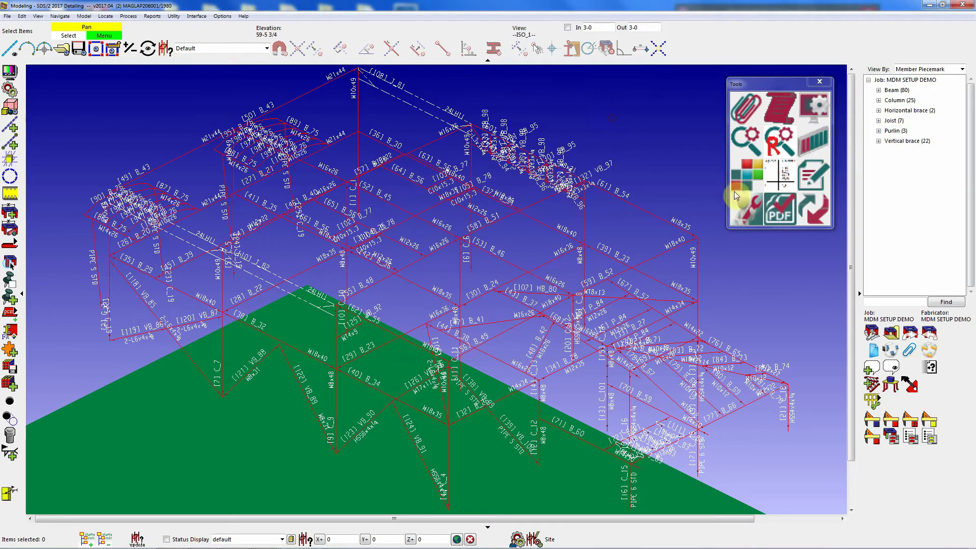
Try to run the Update System tool on beam B_54, dismiss its reports and deselect the beam
{"action": "left_click", "coordinate": [810, 207]}
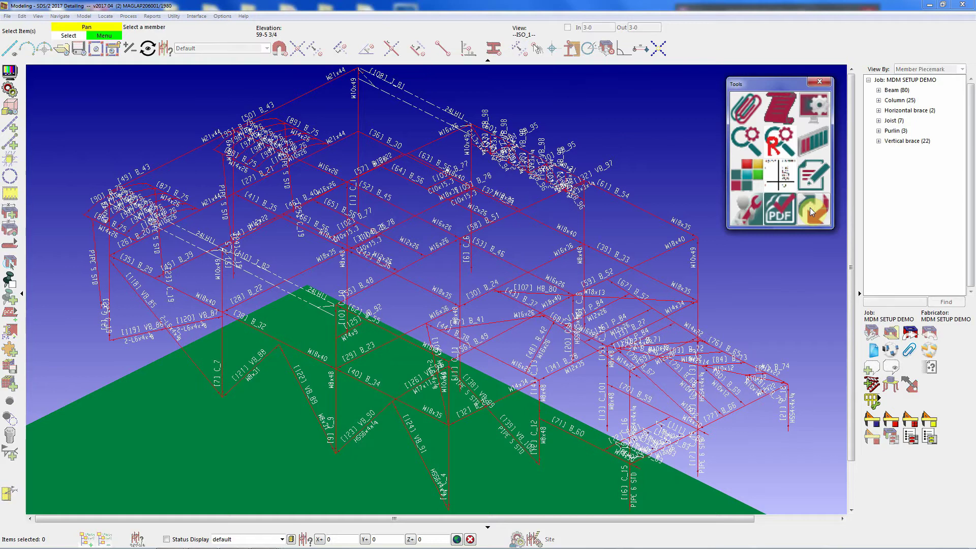
{"action": "left_click", "coordinate": [654, 206]}
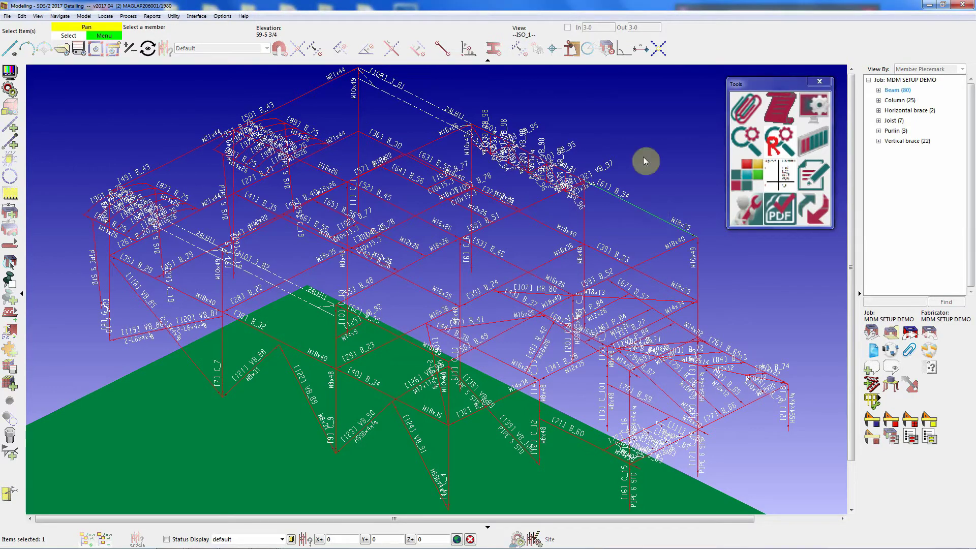
{"action": "right_click", "coordinate": [656, 156]}
{"action": "left_click", "coordinate": [661, 160]}
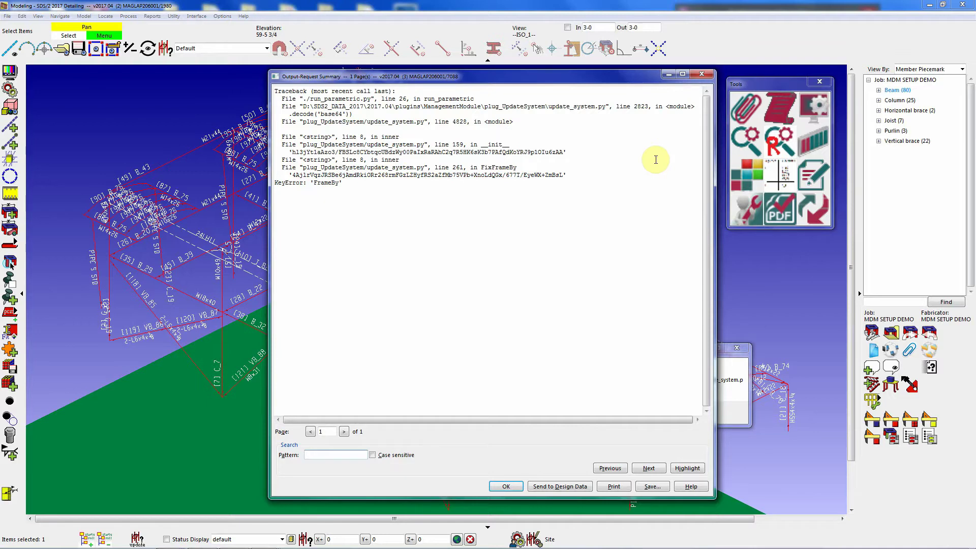
{"action": "left_click", "coordinate": [507, 487]}
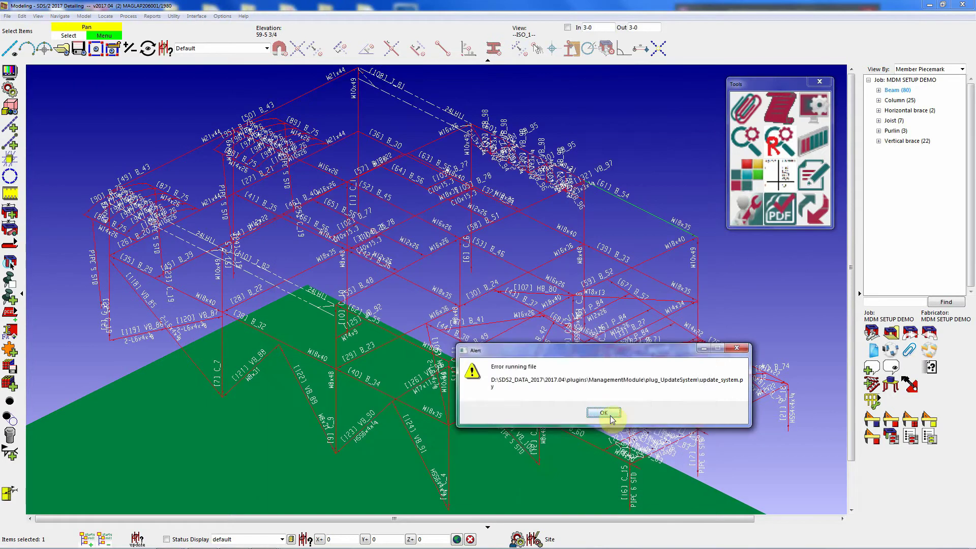
{"action": "left_click", "coordinate": [610, 416]}
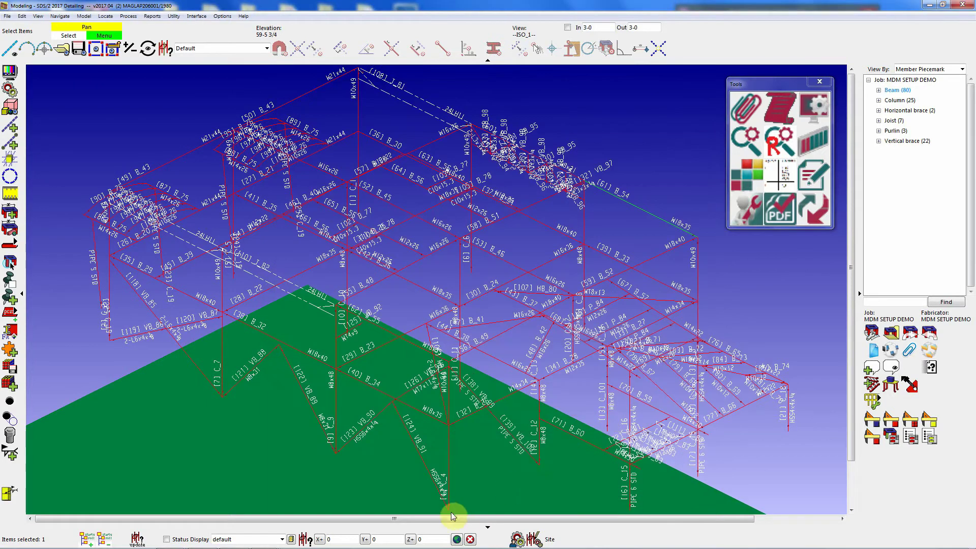
{"action": "left_click", "coordinate": [618, 134]}
Switch to MDM_SETUP_INFORMATION_V1.2.pdf in Adobe Acrobat Reader and review the required category, routing and user routing definitions
{"action": "mouse_move", "coordinate": [208, 542]}
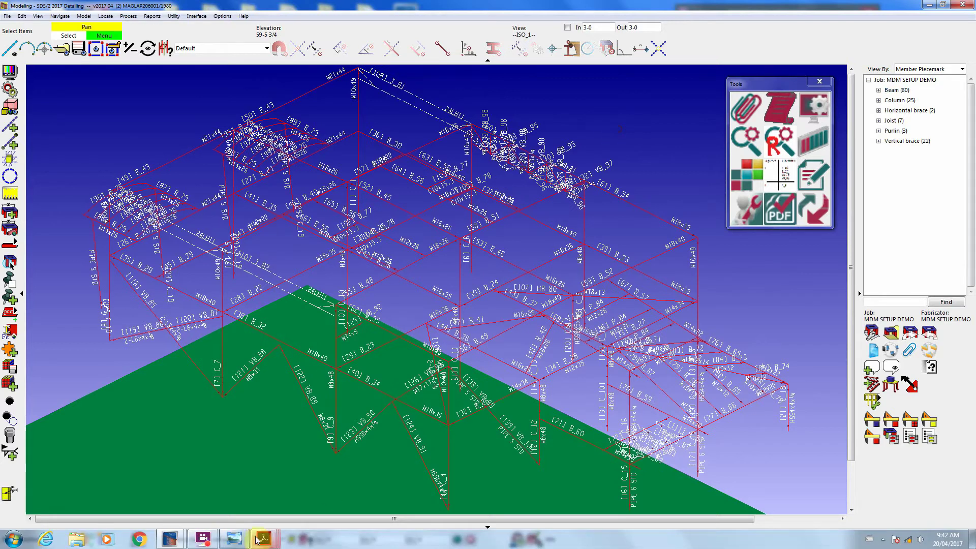
{"action": "mouse_move", "coordinate": [256, 540]}
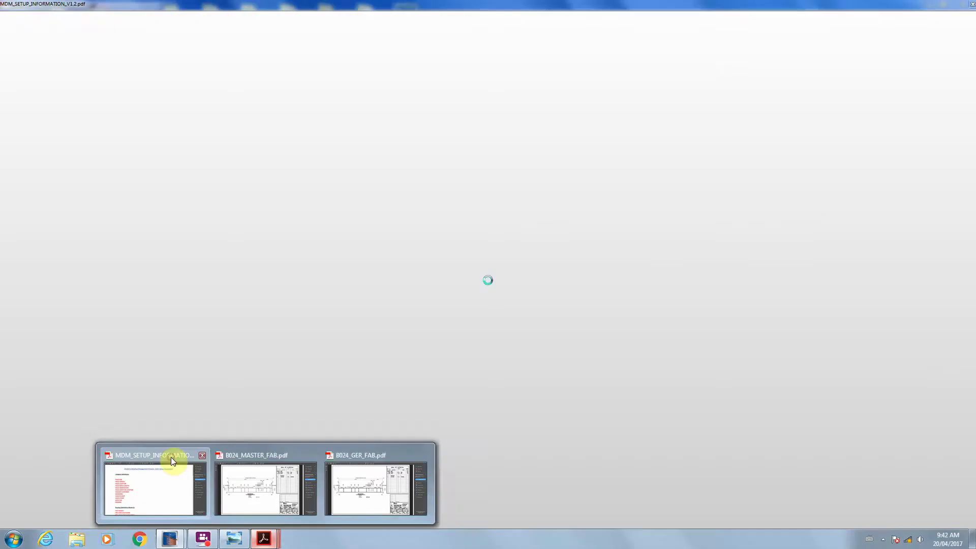
{"action": "left_click", "coordinate": [171, 457]}
{"action": "scroll", "coordinate": [529, 234], "scroll_direction": "up", "scroll_amount": 1}
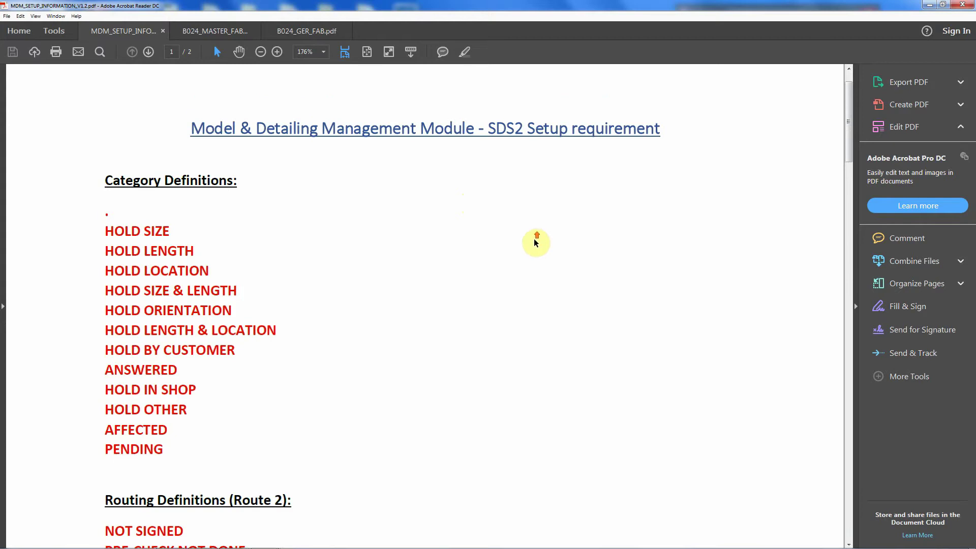
{"action": "scroll", "coordinate": [536, 239], "scroll_direction": "down", "scroll_amount": 1}
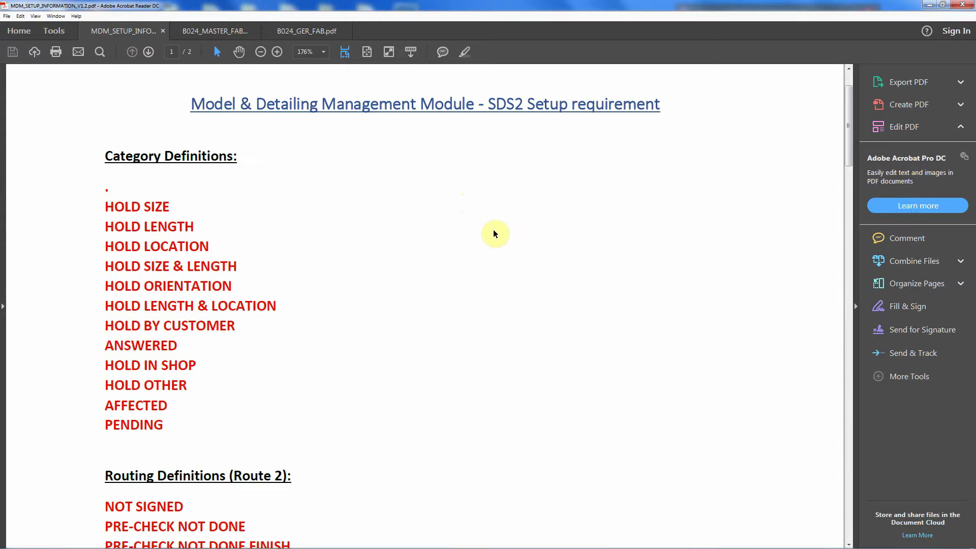
{"action": "scroll", "coordinate": [493, 230], "scroll_direction": "down", "scroll_amount": 10}
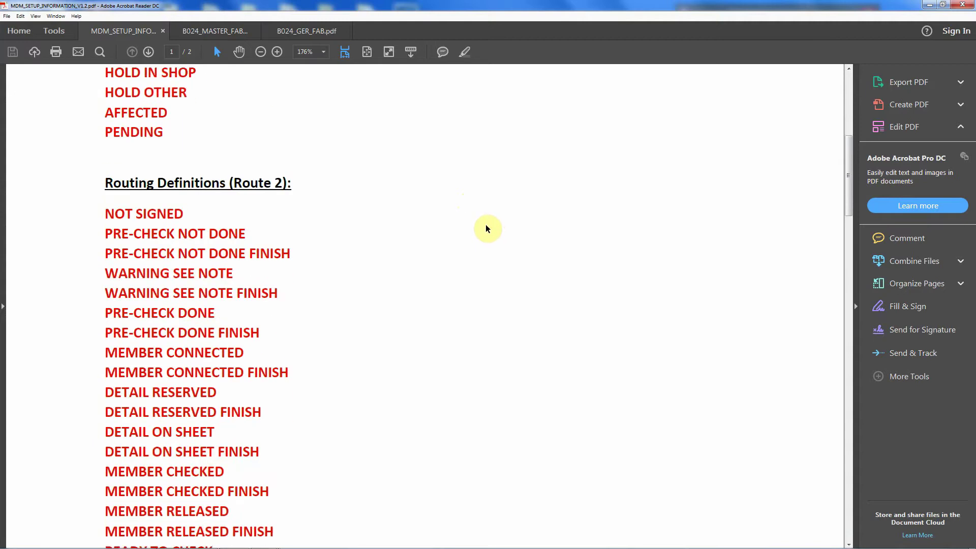
{"action": "scroll", "coordinate": [486, 228], "scroll_direction": "down", "scroll_amount": 3}
{"action": "scroll", "coordinate": [486, 229], "scroll_direction": "down", "scroll_amount": 1}
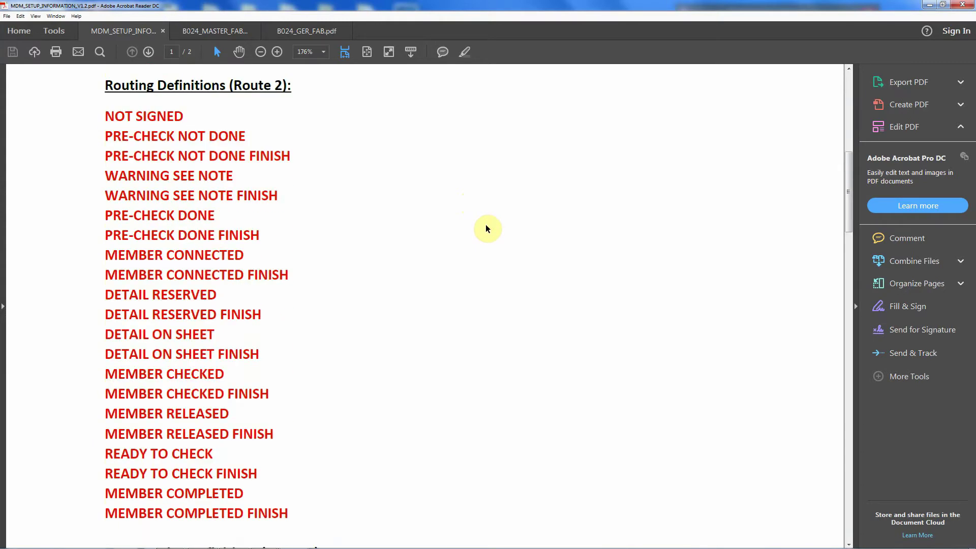
{"action": "scroll", "coordinate": [486, 228], "scroll_direction": "down", "scroll_amount": 7}
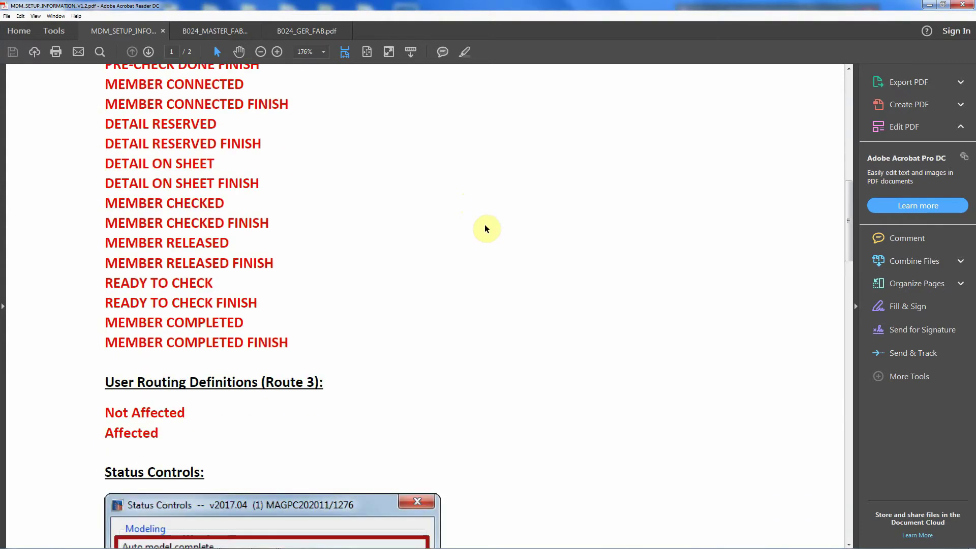
{"action": "scroll", "coordinate": [485, 228], "scroll_direction": "up", "scroll_amount": 1}
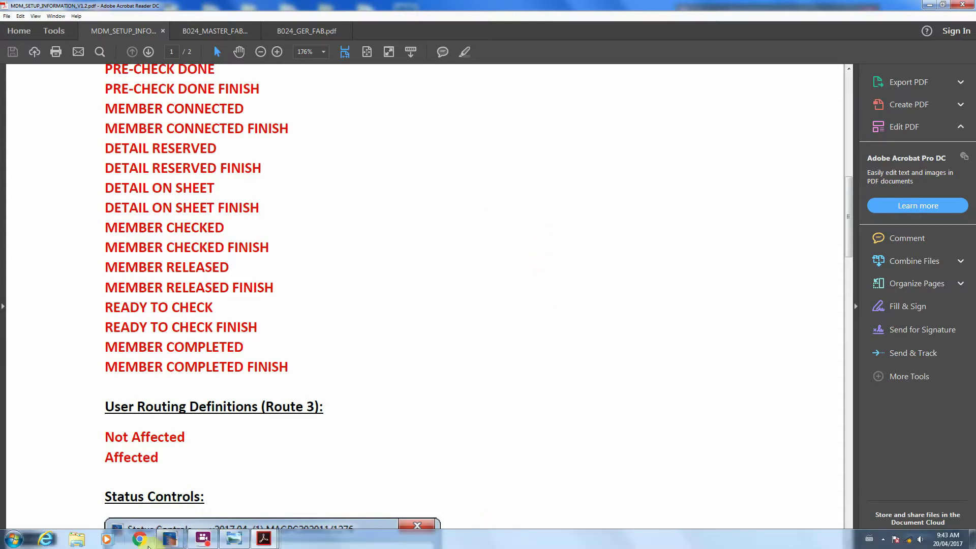
Review Category Definitions.txt in the desktop folder V1.2 ONLY_DOCUMENTS, then close the file and the folder
{"action": "left_click", "coordinate": [928, 6]}
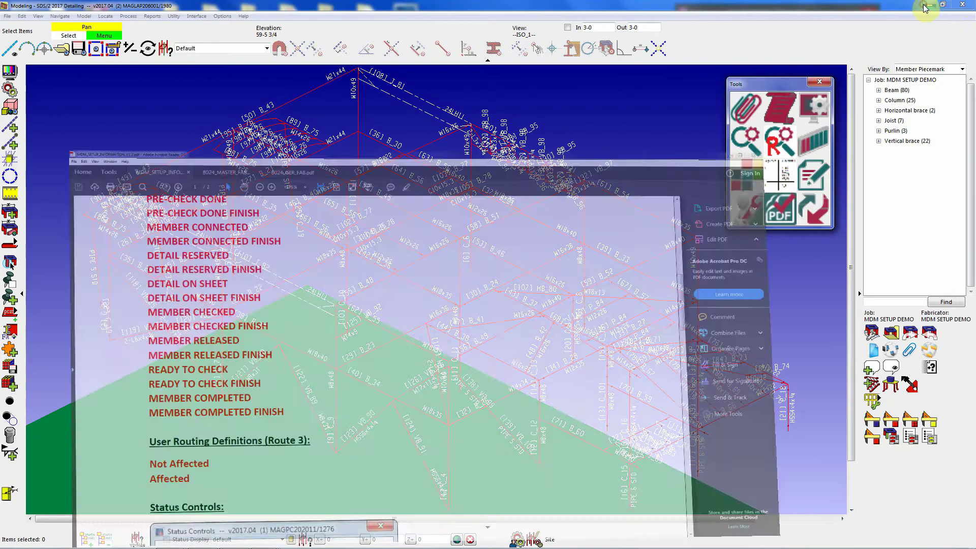
{"action": "left_click", "coordinate": [928, 6]}
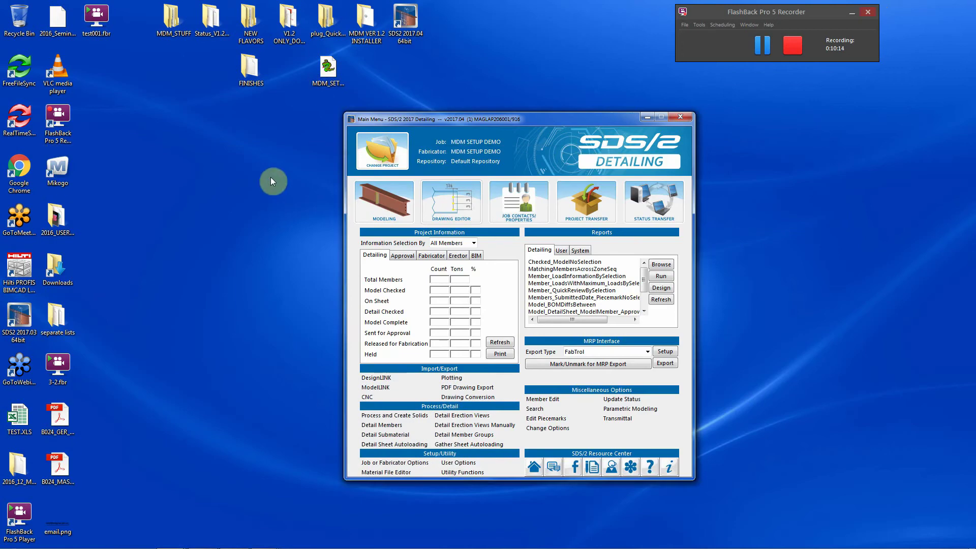
{"action": "double_click", "coordinate": [286, 27]}
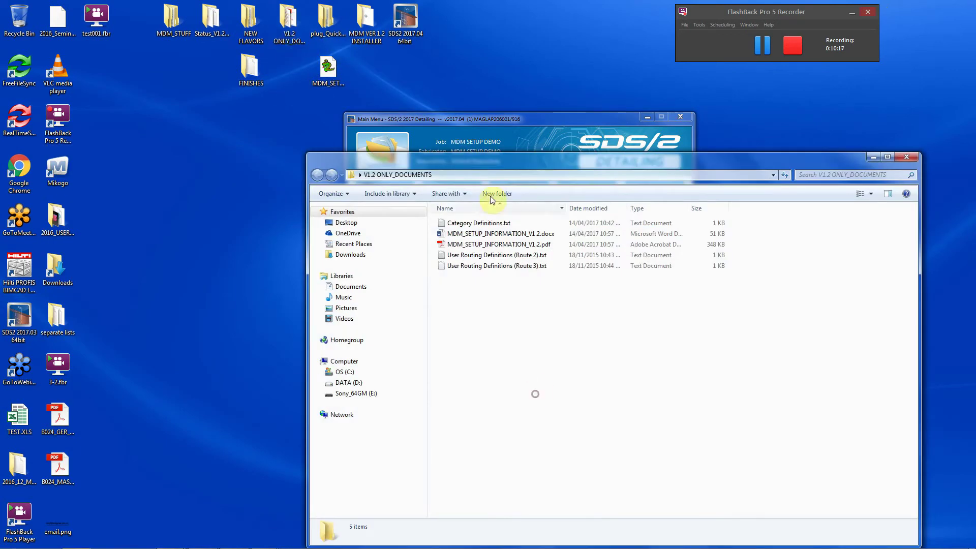
{"action": "double_click", "coordinate": [477, 223]}
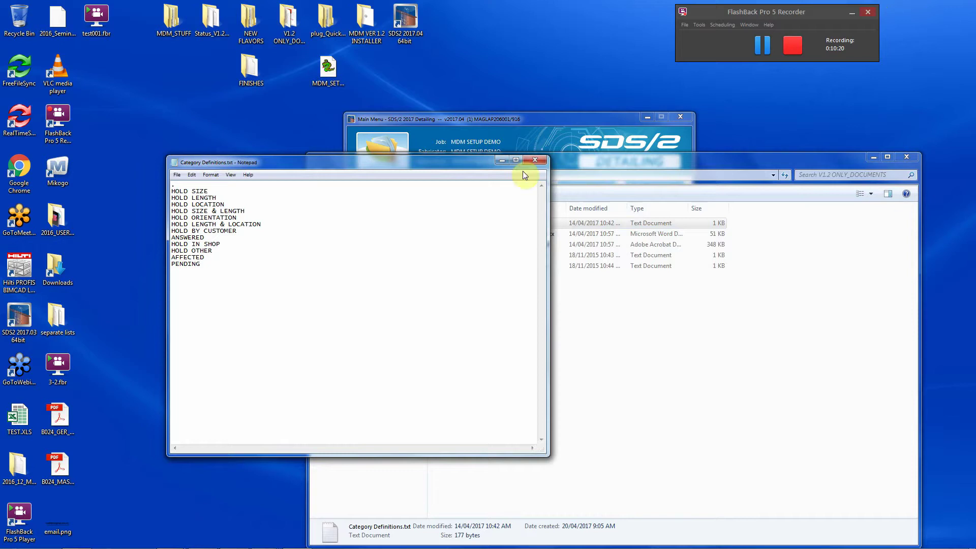
{"action": "left_click", "coordinate": [534, 161]}
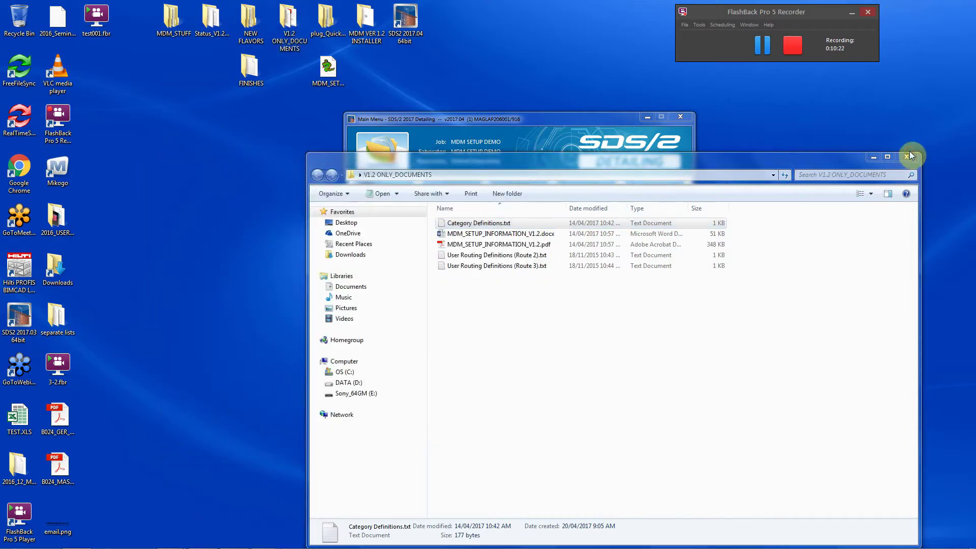
{"action": "left_click", "coordinate": [908, 157]}
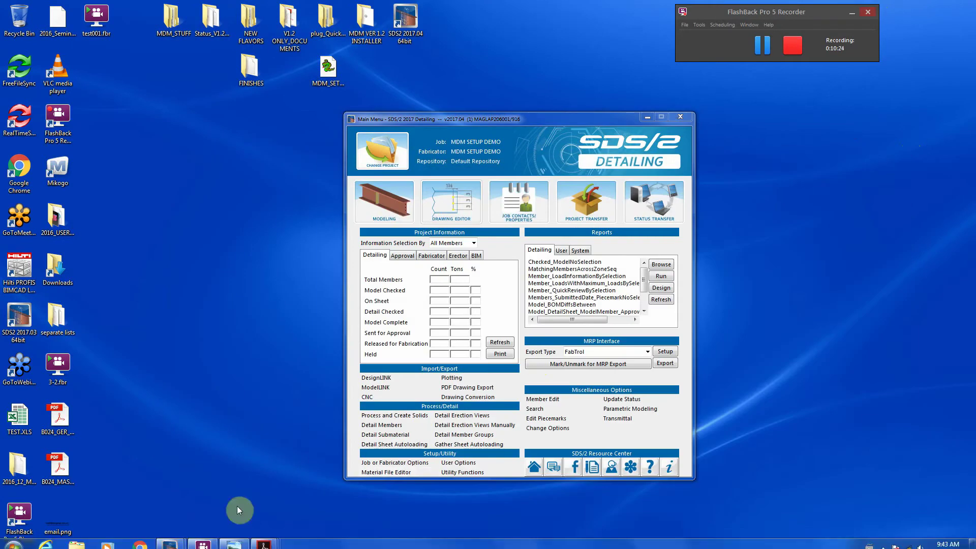
Return to SDS/2 Modeling and run setup_config.py from the desktop folder plug_QuickSetRoutAndCategory
{"action": "mouse_move", "coordinate": [172, 539]}
{"action": "left_click", "coordinate": [213, 485]}
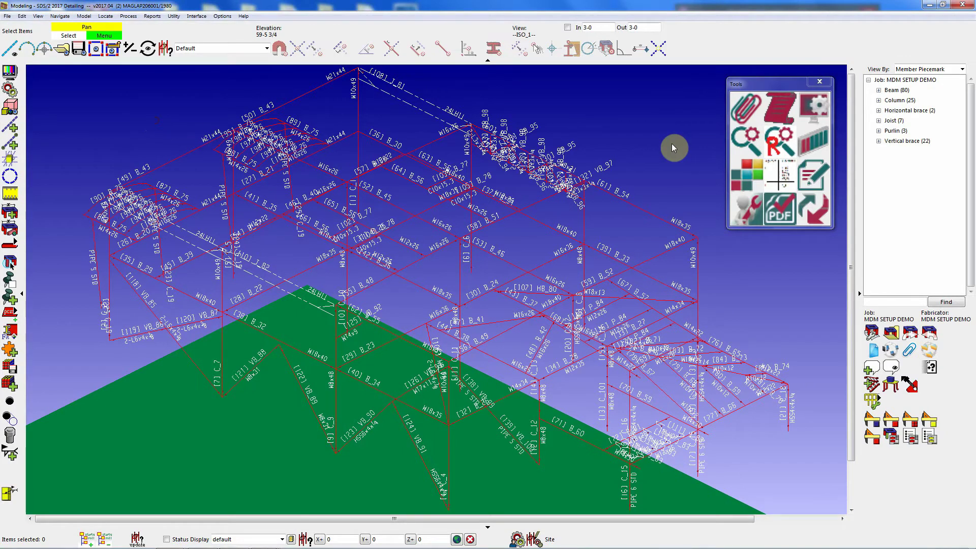
{"action": "left_click", "coordinate": [174, 15]}
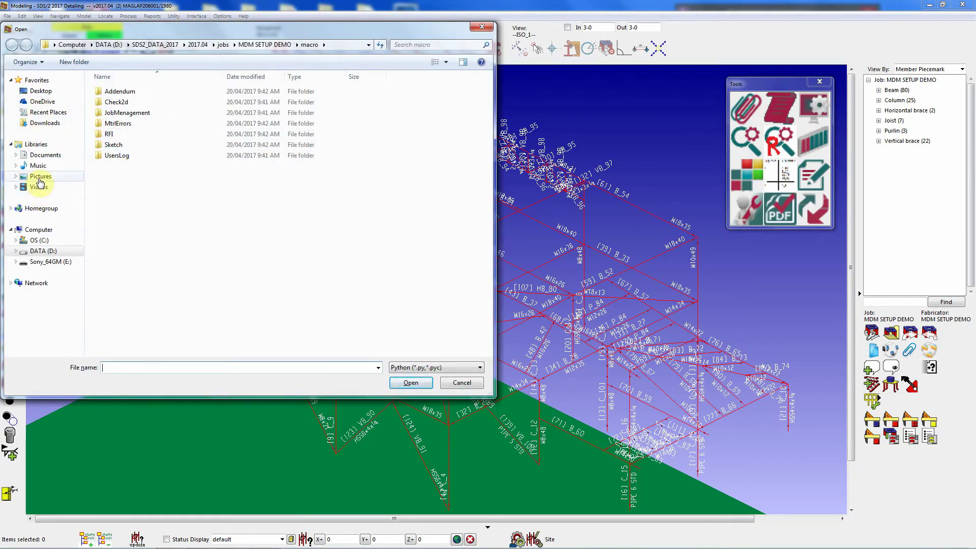
{"action": "left_click", "coordinate": [39, 91]}
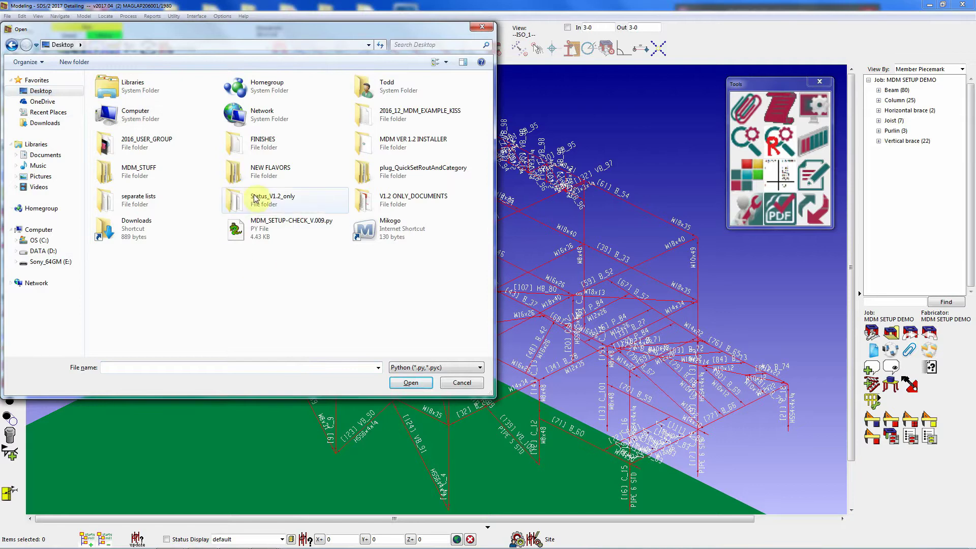
{"action": "double_click", "coordinate": [382, 175]}
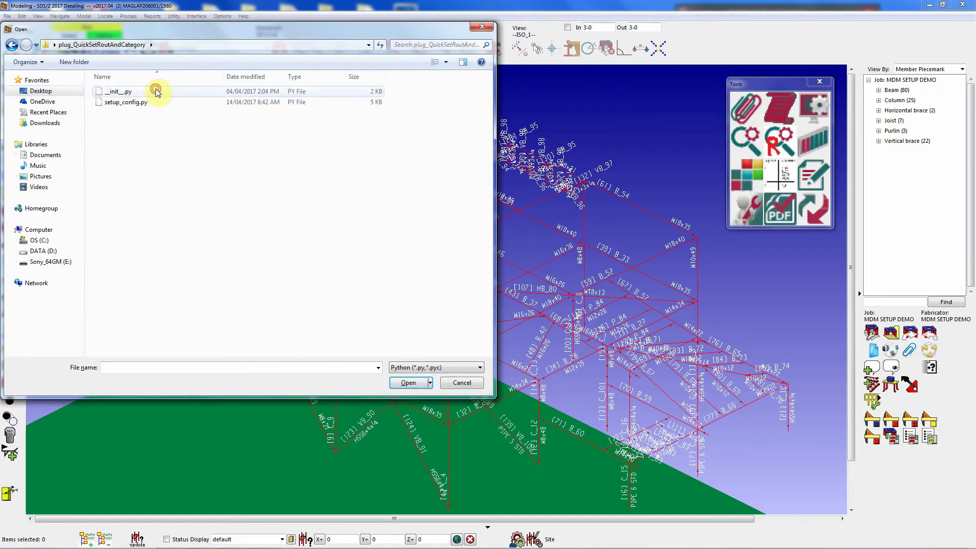
{"action": "left_click", "coordinate": [125, 103]}
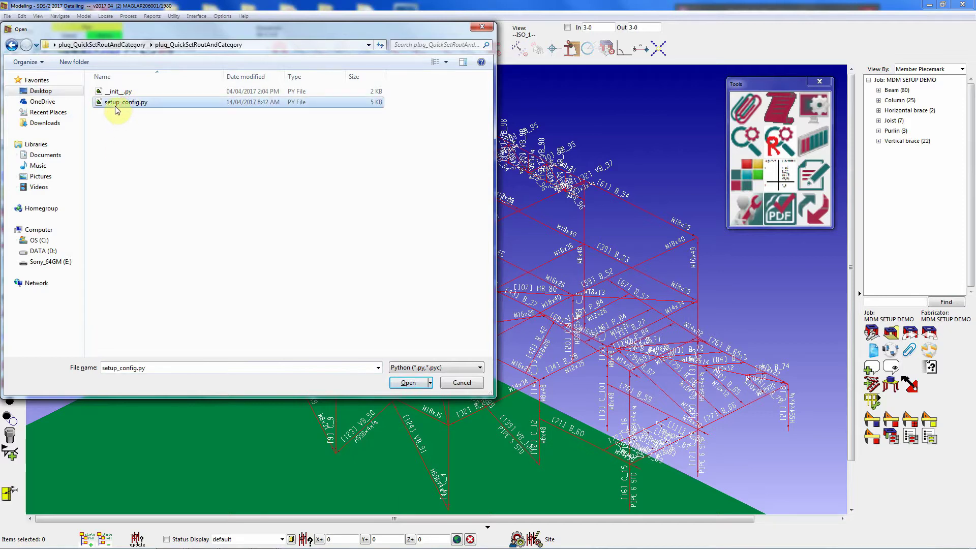
{"action": "left_click", "coordinate": [408, 385]}
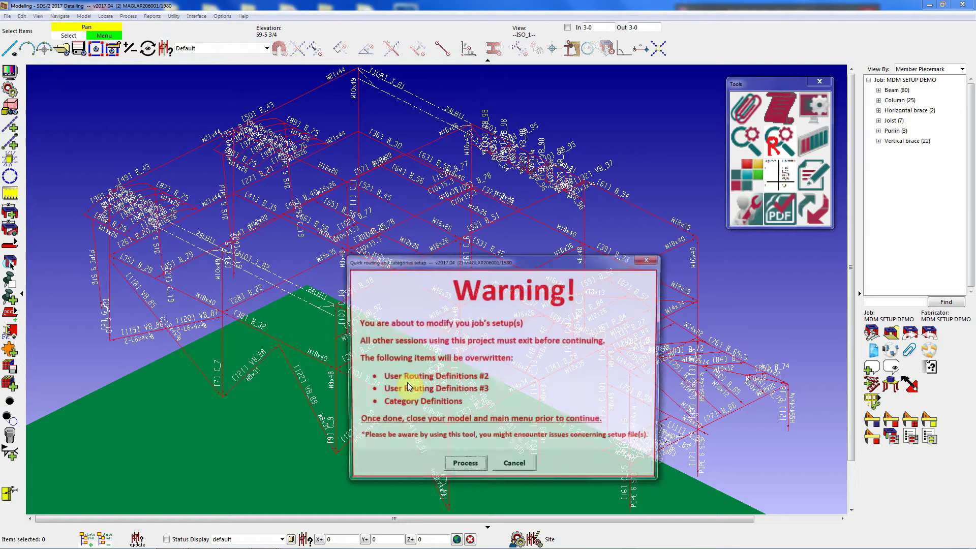
Process the quick setup to overwrite User Routing Definitions #2 and #3 and the Category Definitions, and acknowledge the alert
{"action": "left_click_drag", "start_coordinate": [448, 263], "coordinate": [411, 150]}
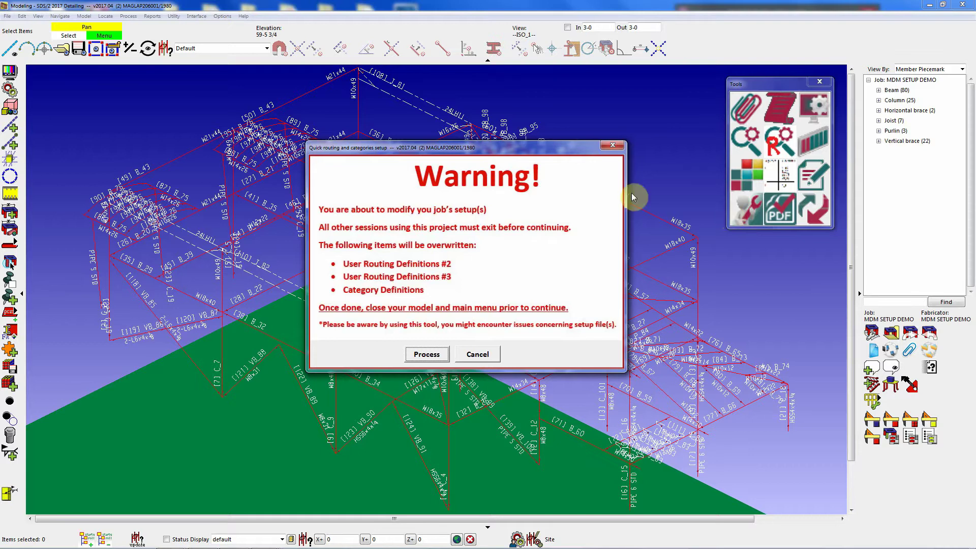
{"action": "left_click", "coordinate": [426, 355]}
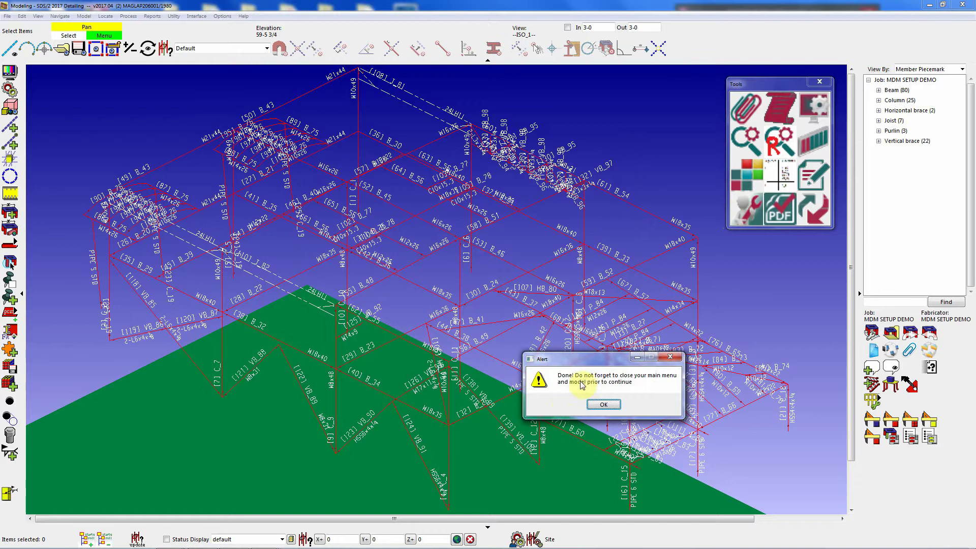
{"action": "left_click", "coordinate": [598, 405]}
Close Modeling and the main menu, restart SDS/2 2017.04 and reopen the model in the --ISO_1-- erection view
{"action": "left_click", "coordinate": [963, 4]}
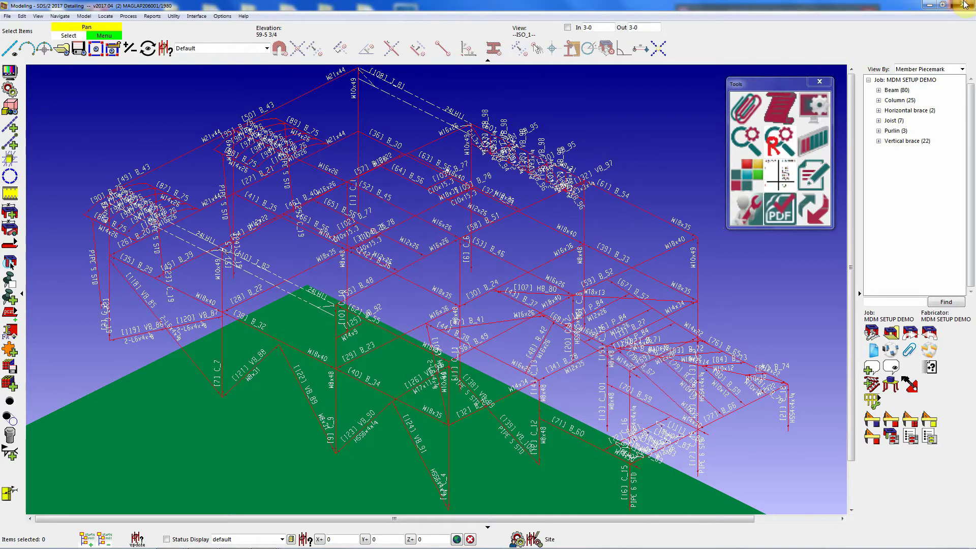
{"action": "left_click", "coordinate": [677, 117]}
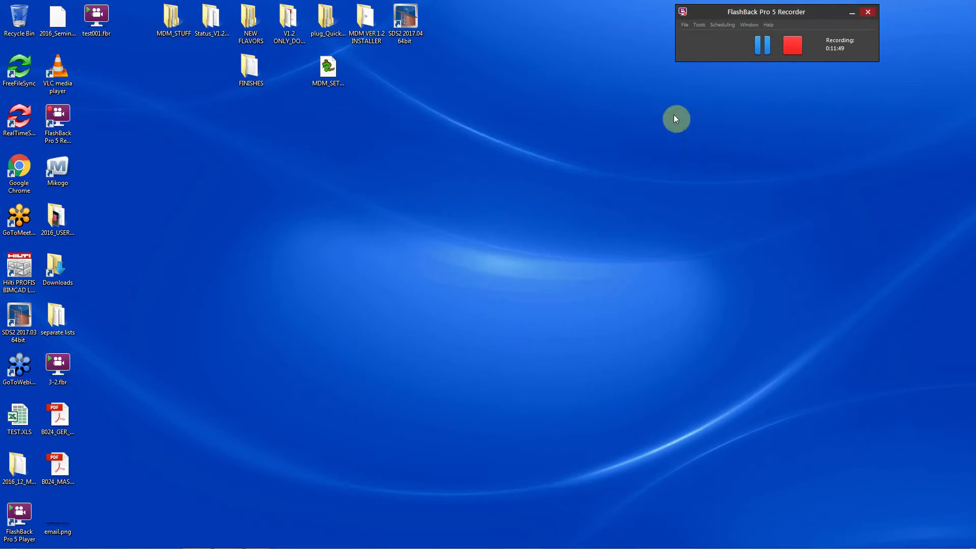
{"action": "double_click", "coordinate": [411, 23]}
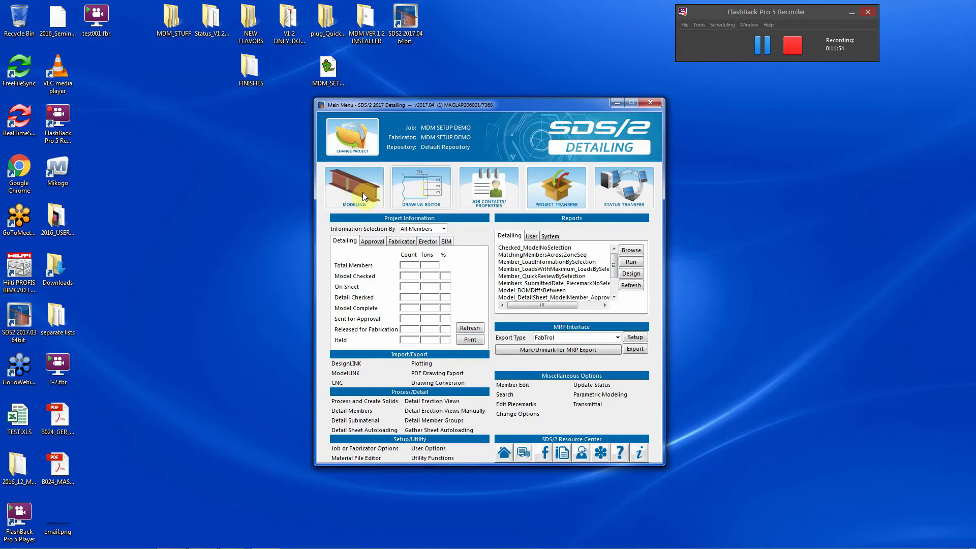
{"action": "left_click", "coordinate": [339, 199]}
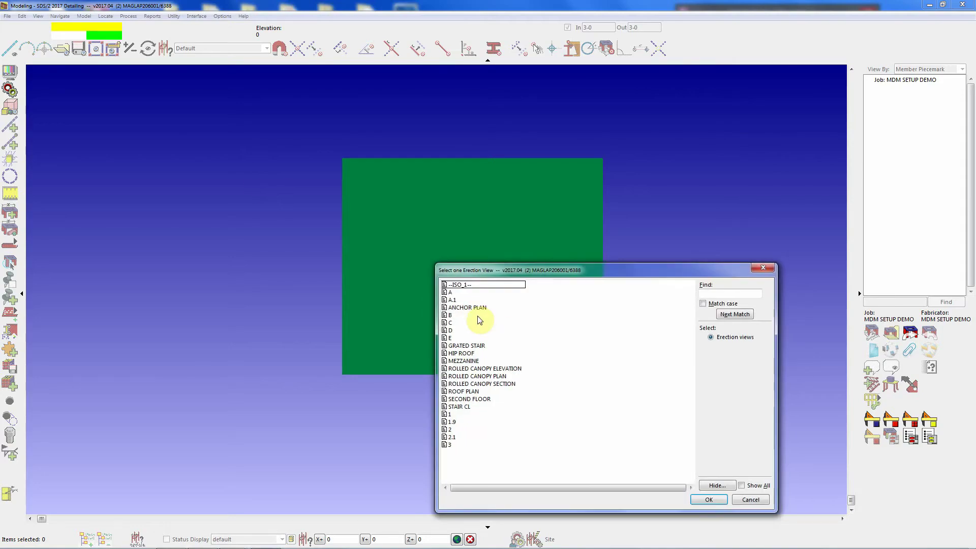
{"action": "double_click", "coordinate": [461, 285]}
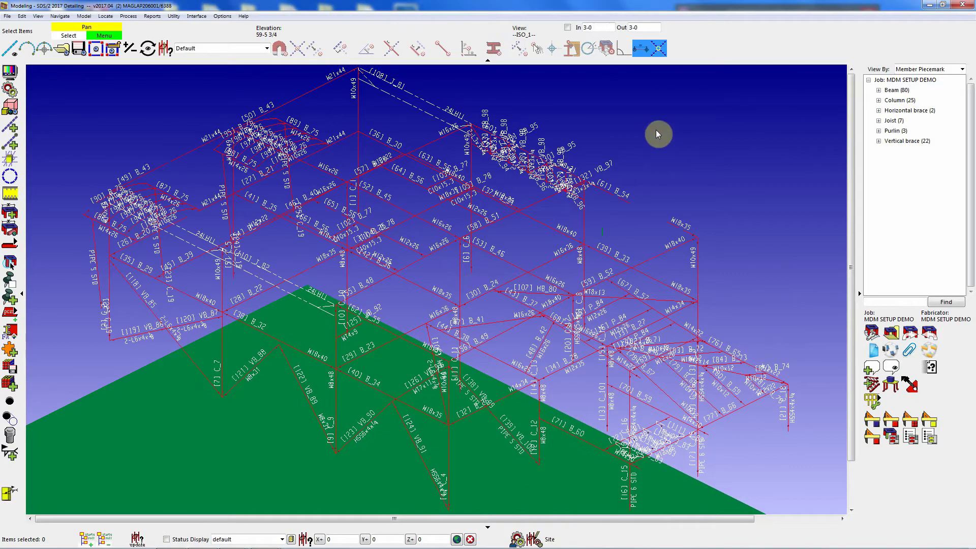
Run MDM_SETUP-CHECK_V.009.py from the desktop, check its route and category results and close the report
{"action": "key", "text": "ctrl+o"}
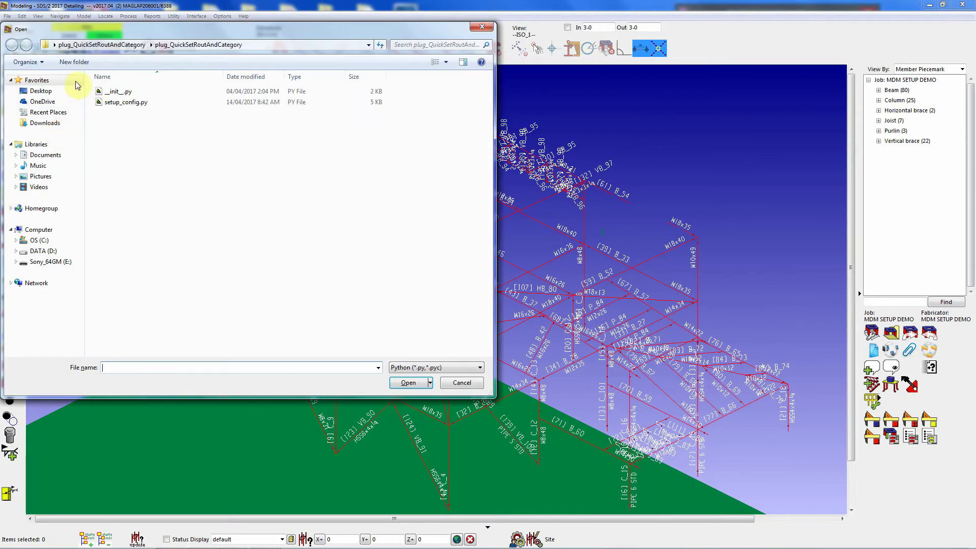
{"action": "left_click", "coordinate": [40, 91]}
{"action": "left_click", "coordinate": [249, 231]}
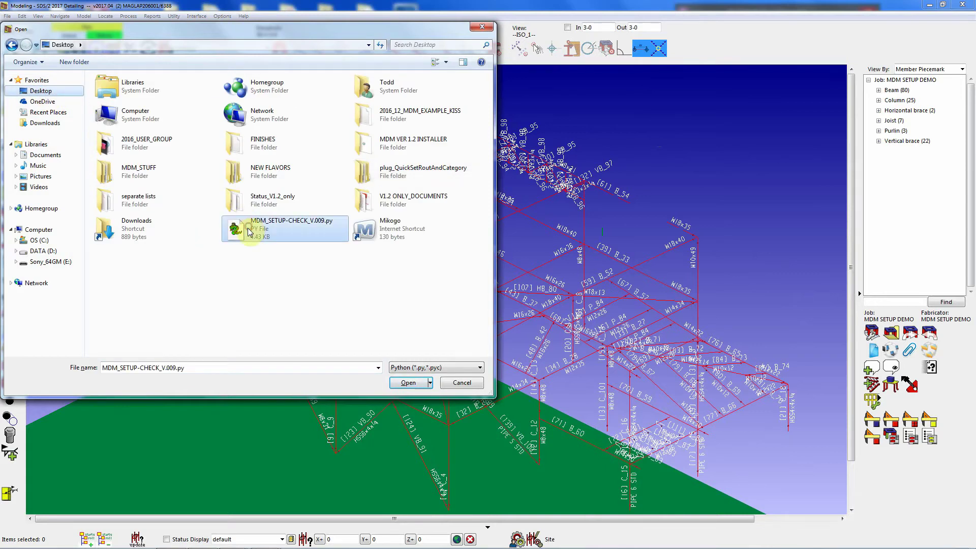
{"action": "left_click", "coordinate": [404, 384]}
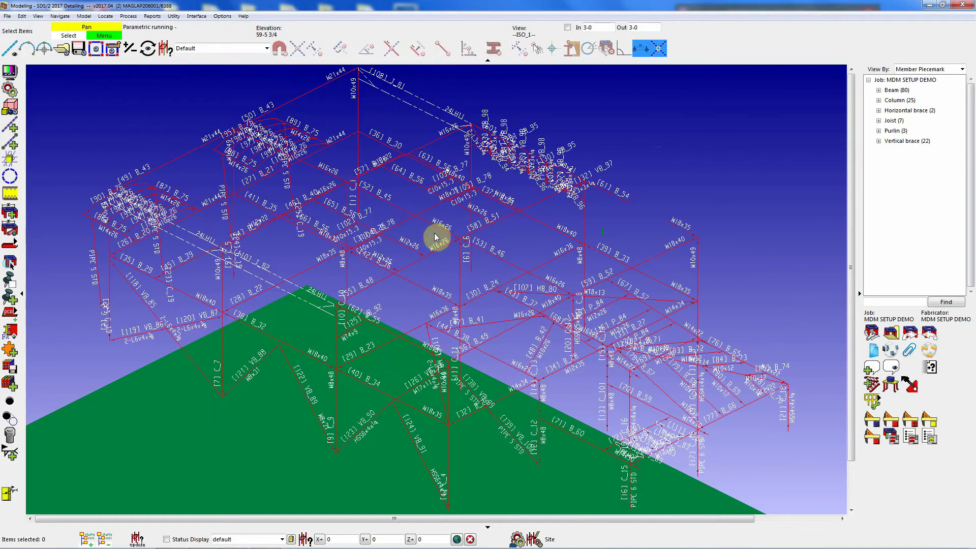
{"action": "left_click", "coordinate": [437, 234]}
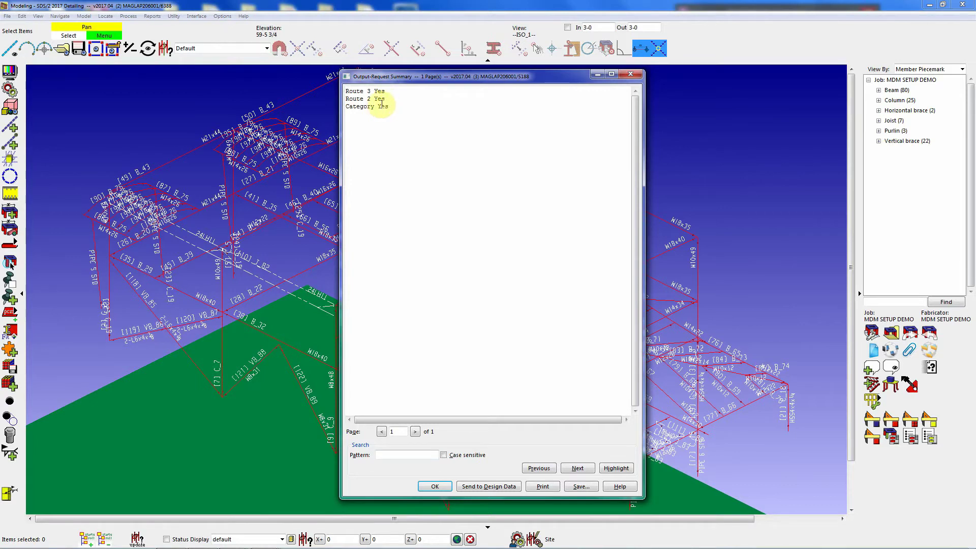
{"action": "double_click", "coordinate": [356, 107]}
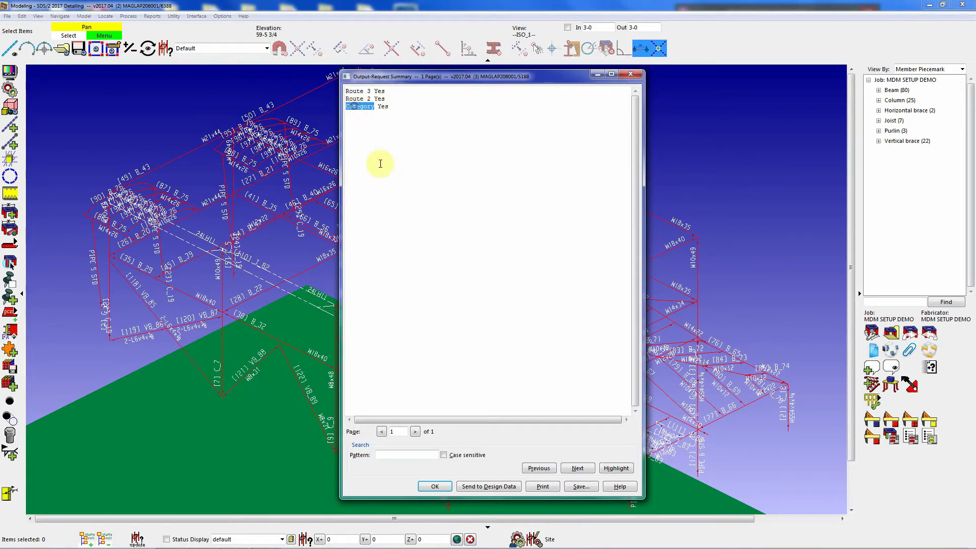
{"action": "left_click", "coordinate": [437, 487]}
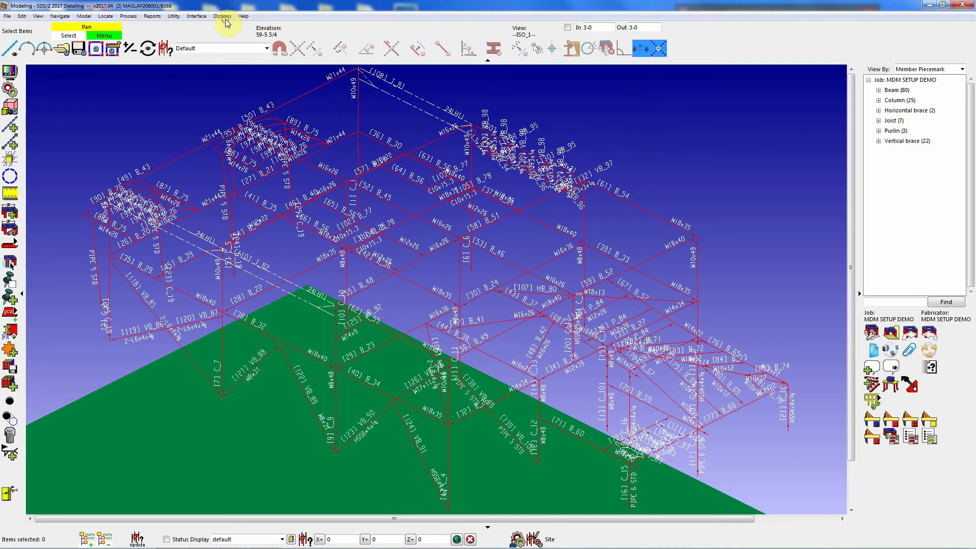
Review the fabricator's Category Definitions list, cancel out of it and close Modeling
{"action": "left_click", "coordinate": [223, 17]}
{"action": "mouse_move", "coordinate": [240, 36]}
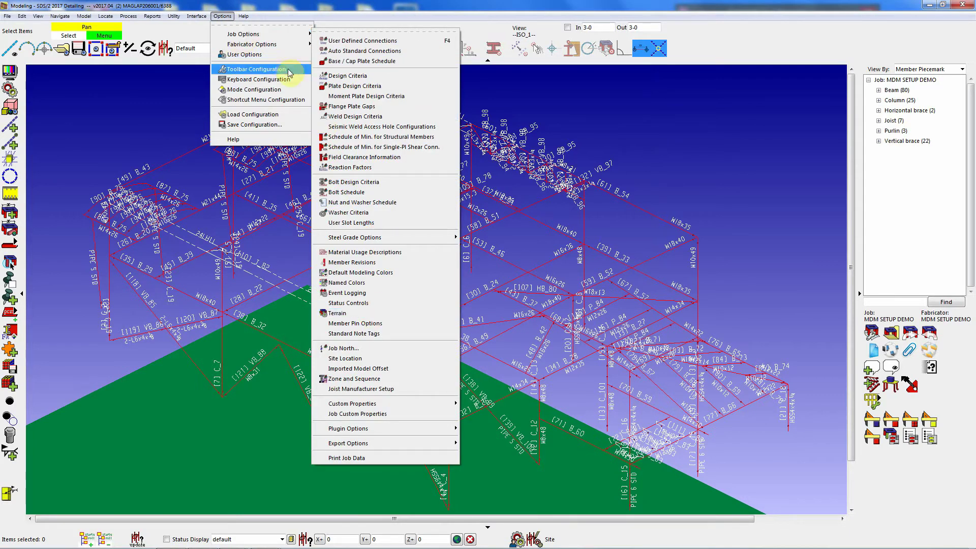
{"action": "mouse_move", "coordinate": [274, 45]}
{"action": "left_click", "coordinate": [389, 333]}
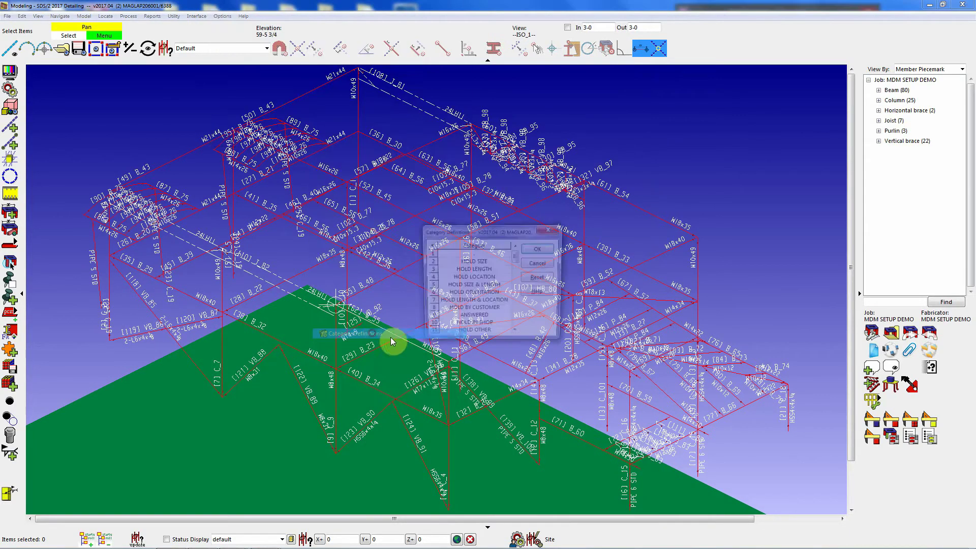
{"action": "scroll", "coordinate": [516, 267], "scroll_direction": "down", "scroll_amount": 6}
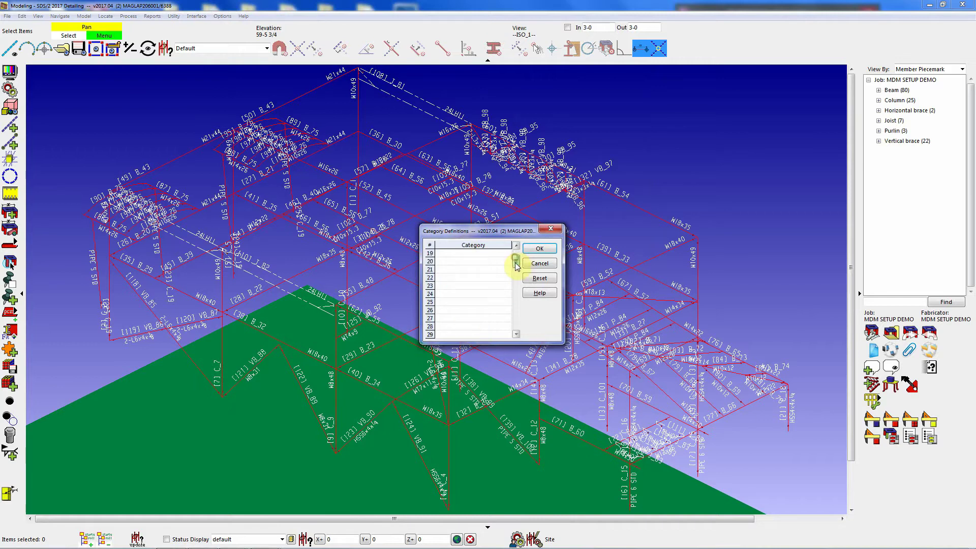
{"action": "scroll", "coordinate": [517, 266], "scroll_direction": "up", "scroll_amount": 4}
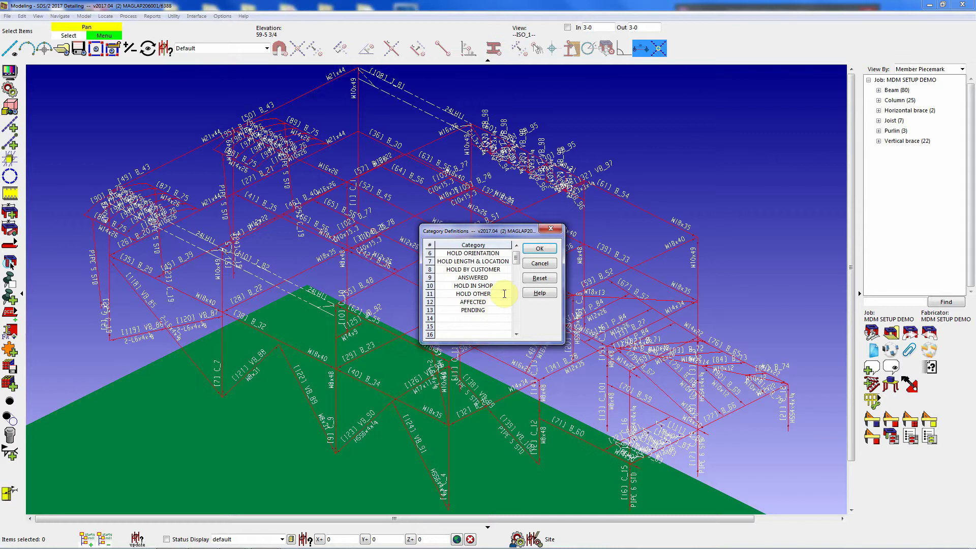
{"action": "left_click", "coordinate": [544, 265]}
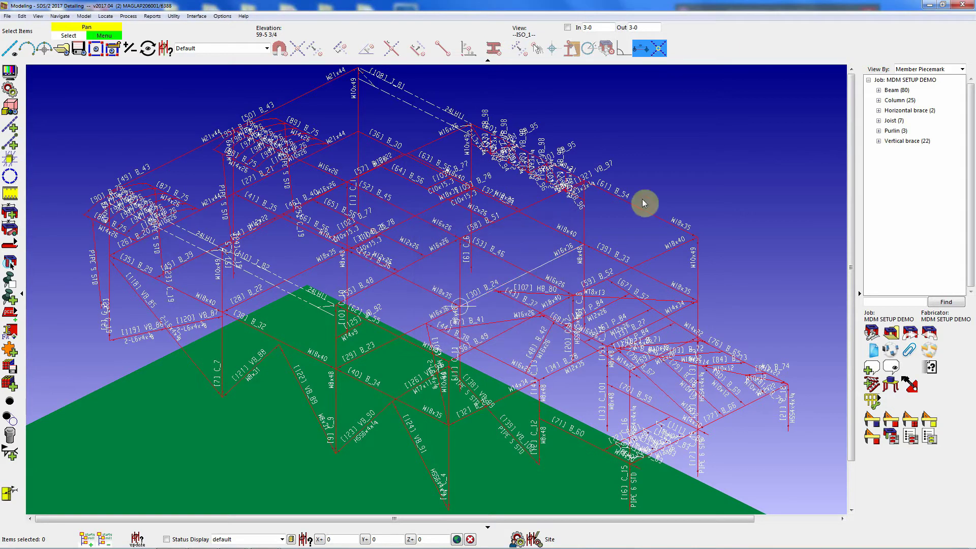
{"action": "left_click", "coordinate": [965, 5]}
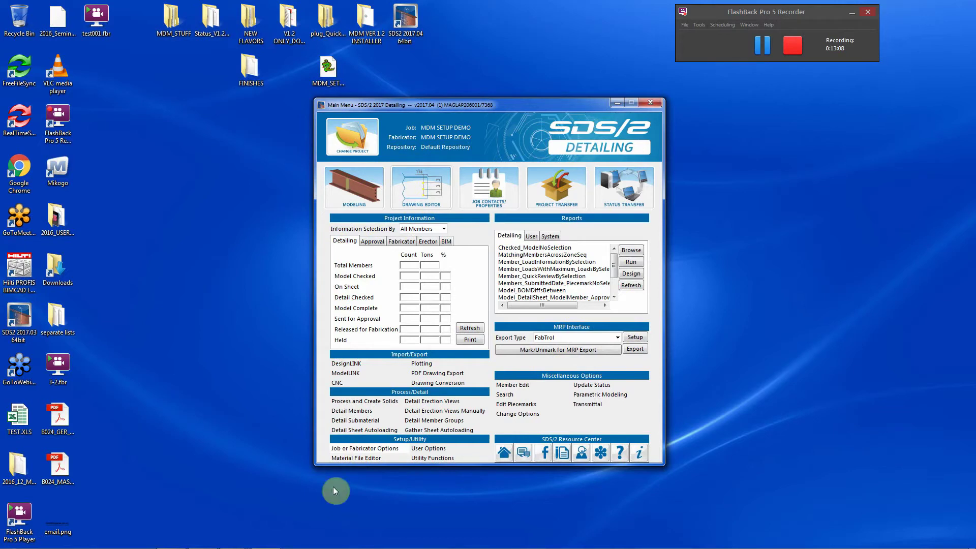
Switch to MDM_SETUP_INFORMATION_V1.2.pdf in Adobe Acrobat Reader and review the routing definitions and required Status Controls settings
{"action": "mouse_move", "coordinate": [300, 539]}
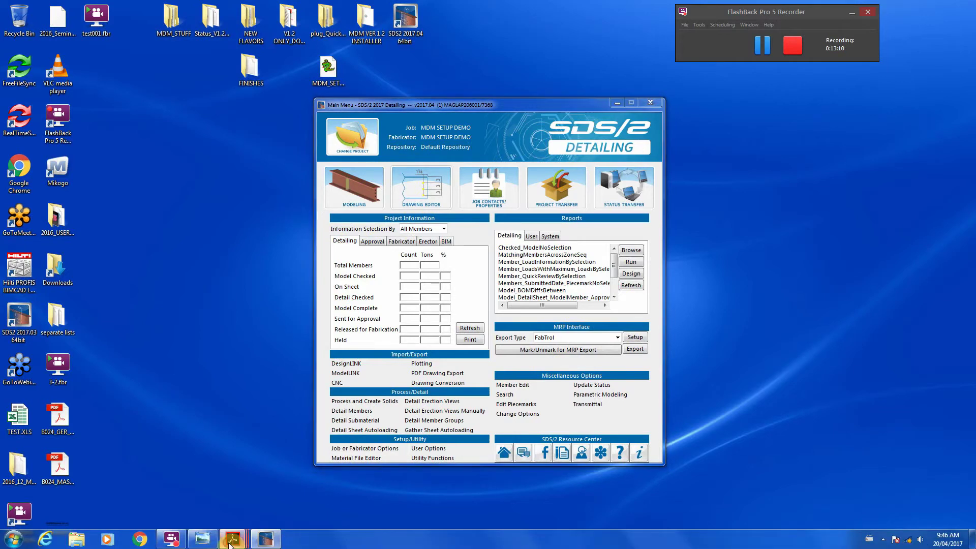
{"action": "mouse_move", "coordinate": [232, 539]}
{"action": "left_click", "coordinate": [119, 495]}
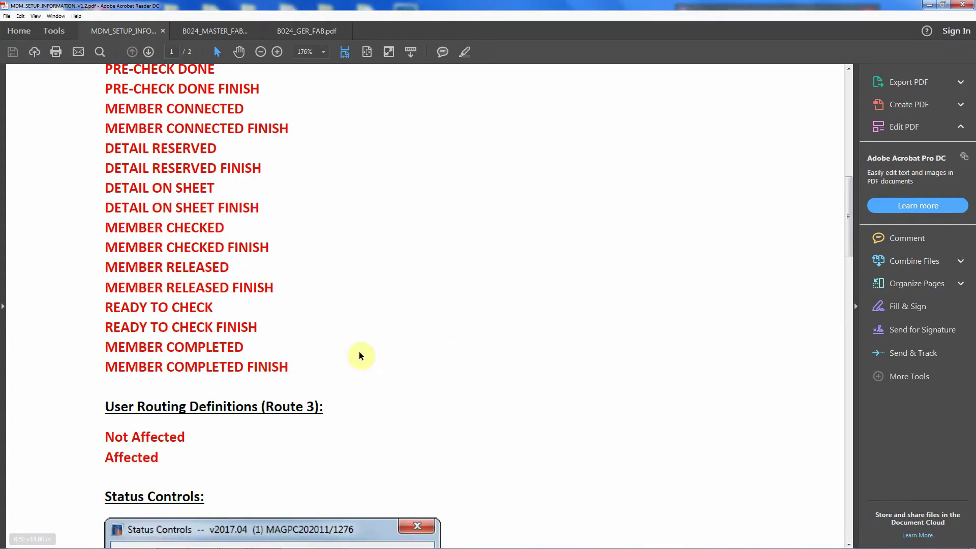
{"action": "scroll", "coordinate": [251, 344], "scroll_direction": "up", "scroll_amount": 3}
{"action": "scroll", "coordinate": [240, 337], "scroll_direction": "down", "scroll_amount": 5}
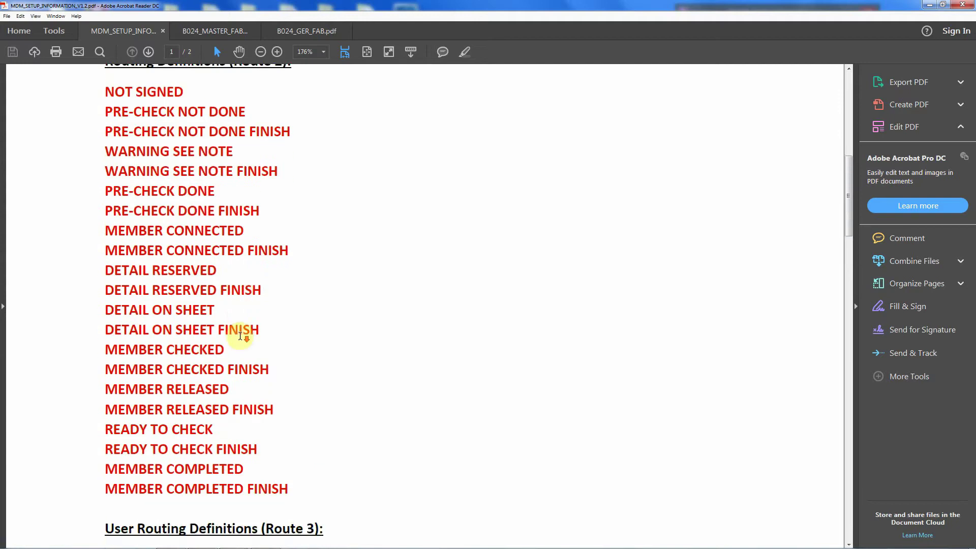
{"action": "scroll", "coordinate": [242, 334], "scroll_direction": "down", "scroll_amount": 3}
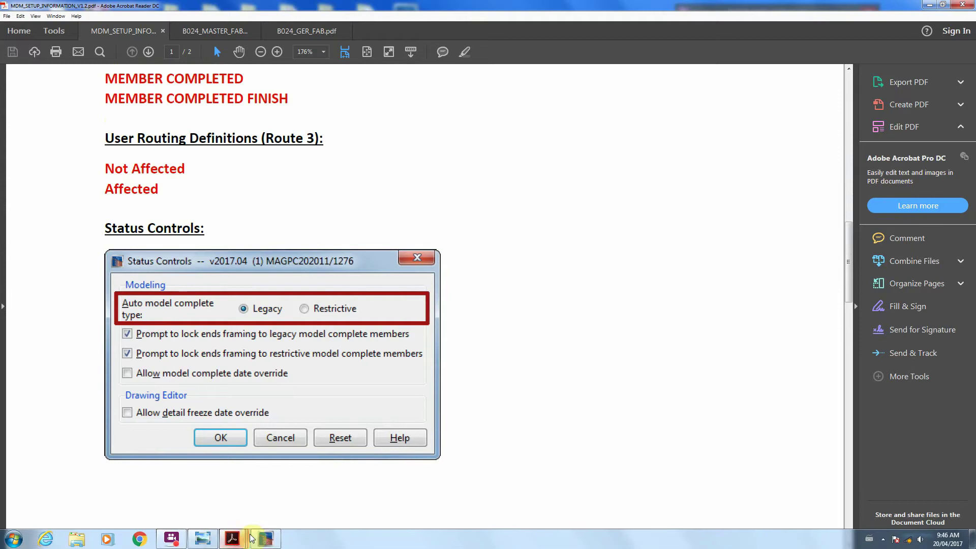
Switch to SDS/2 and set the job's Status Controls auto model complete type to Legacy
{"action": "left_click", "coordinate": [265, 537]}
{"action": "left_click", "coordinate": [356, 450]}
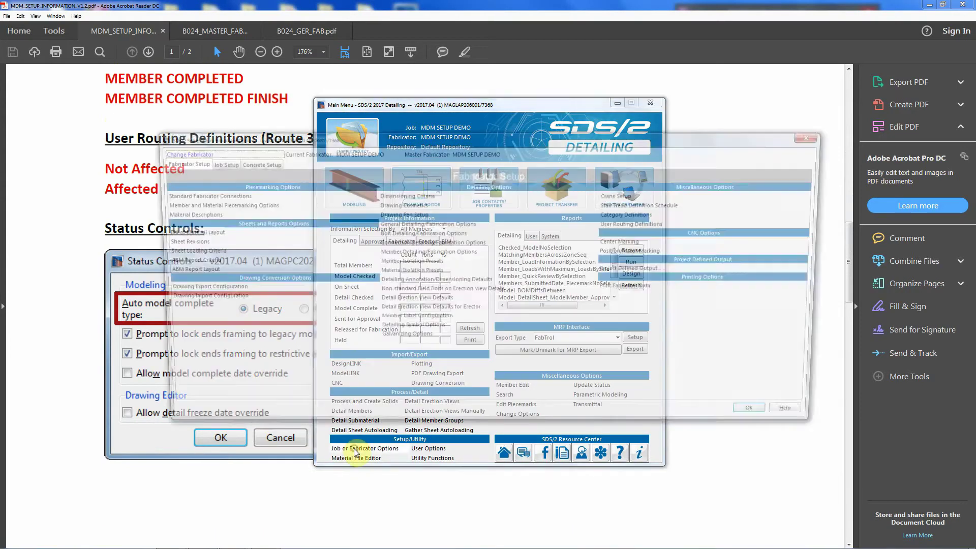
{"action": "left_click", "coordinate": [212, 163]}
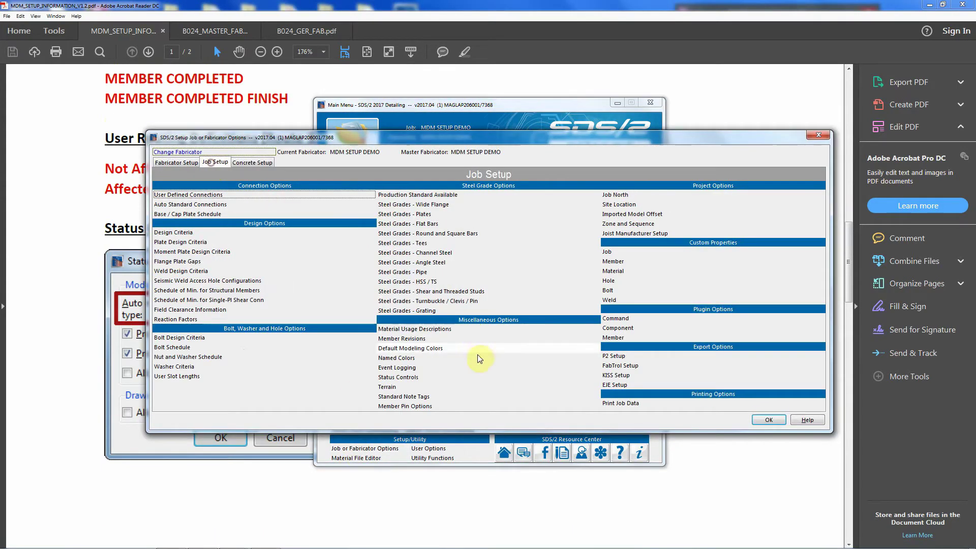
{"action": "left_click", "coordinate": [415, 377]}
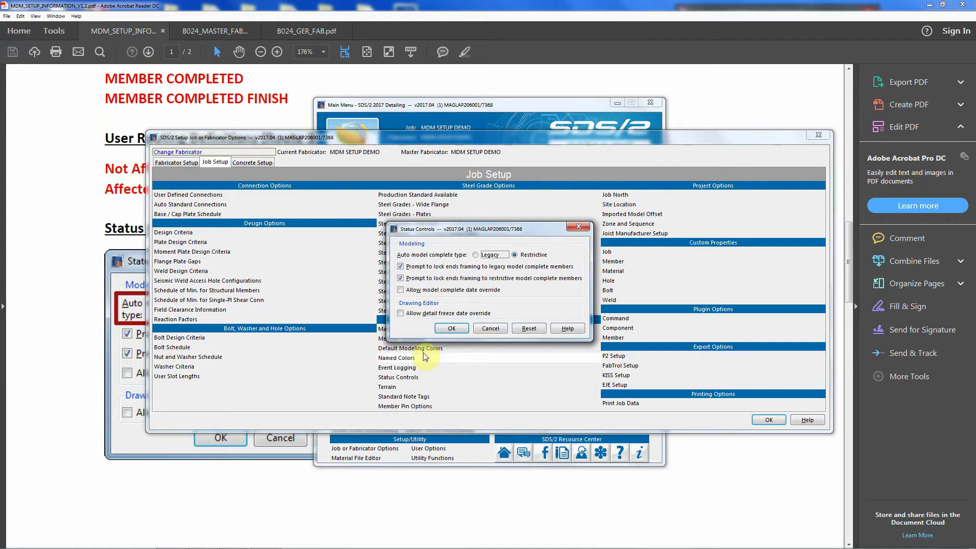
{"action": "left_click", "coordinate": [482, 259]}
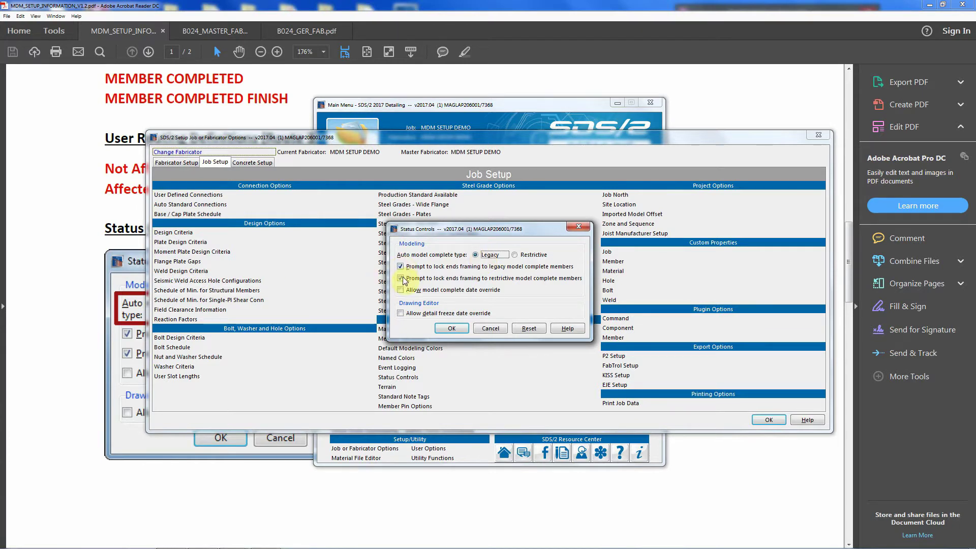
{"action": "left_click", "coordinate": [451, 330]}
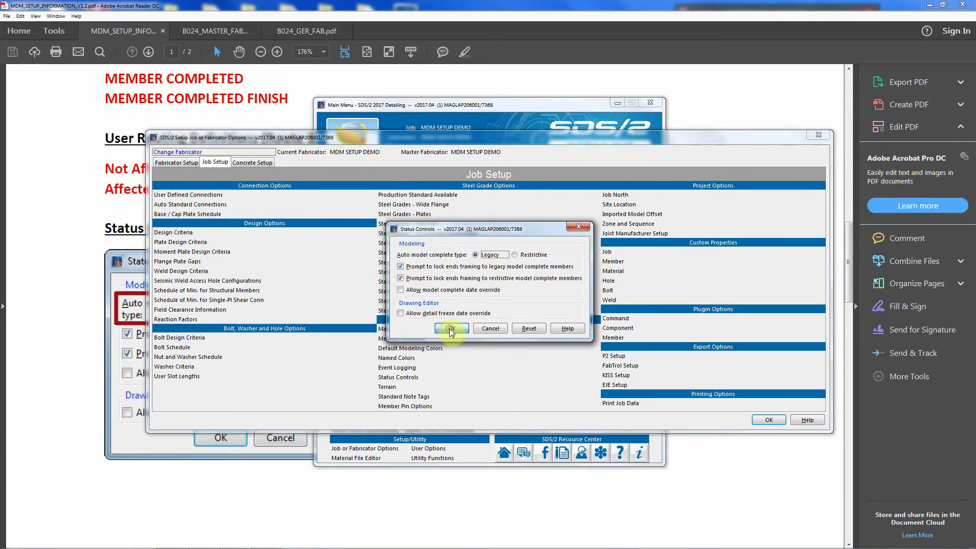
Return to the setup PDF and review the master fabricator's Pen #7 settings and the B024_MASTER_FAB sample drawing
{"action": "left_click", "coordinate": [600, 499]}
{"action": "scroll", "coordinate": [508, 335], "scroll_direction": "down", "scroll_amount": 7}
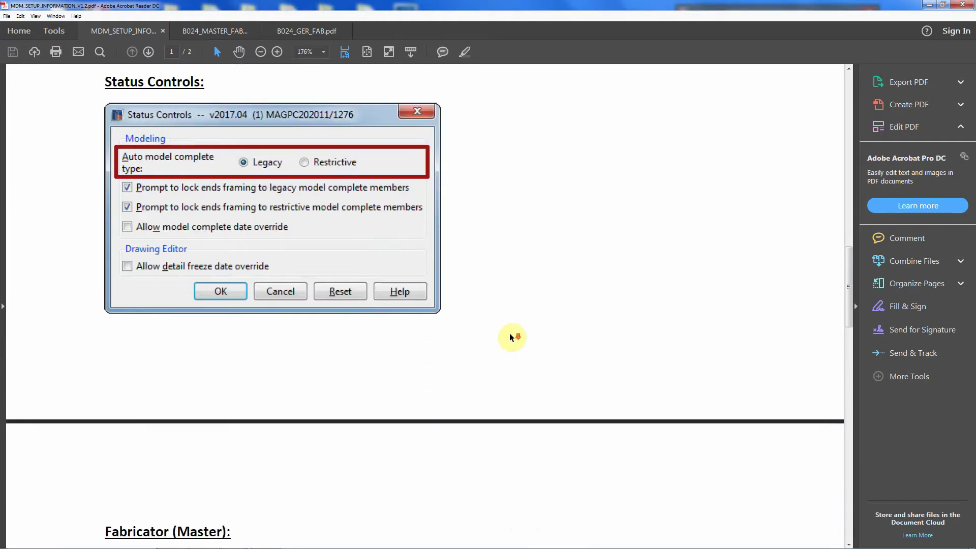
{"action": "scroll", "coordinate": [501, 335], "scroll_direction": "down", "scroll_amount": 10}
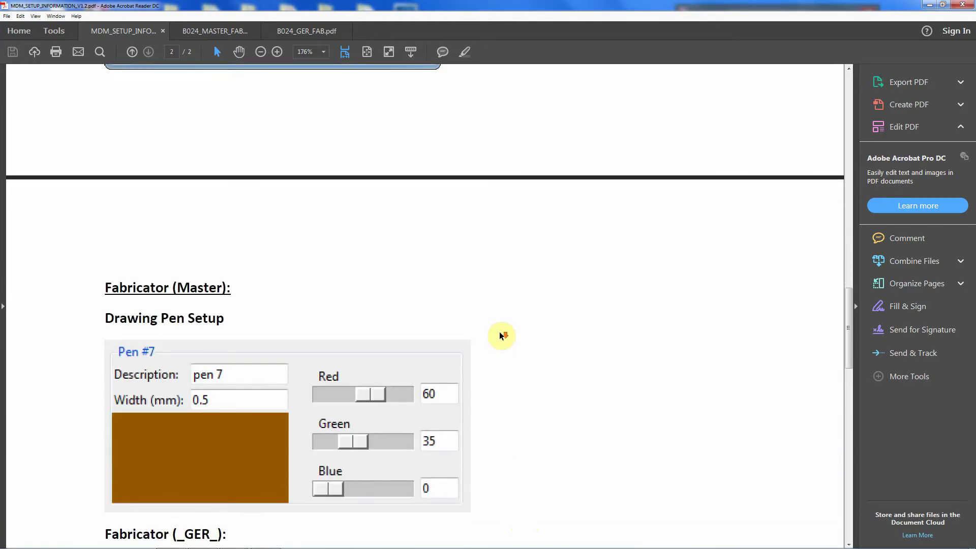
{"action": "scroll", "coordinate": [500, 333], "scroll_direction": "down", "scroll_amount": 3}
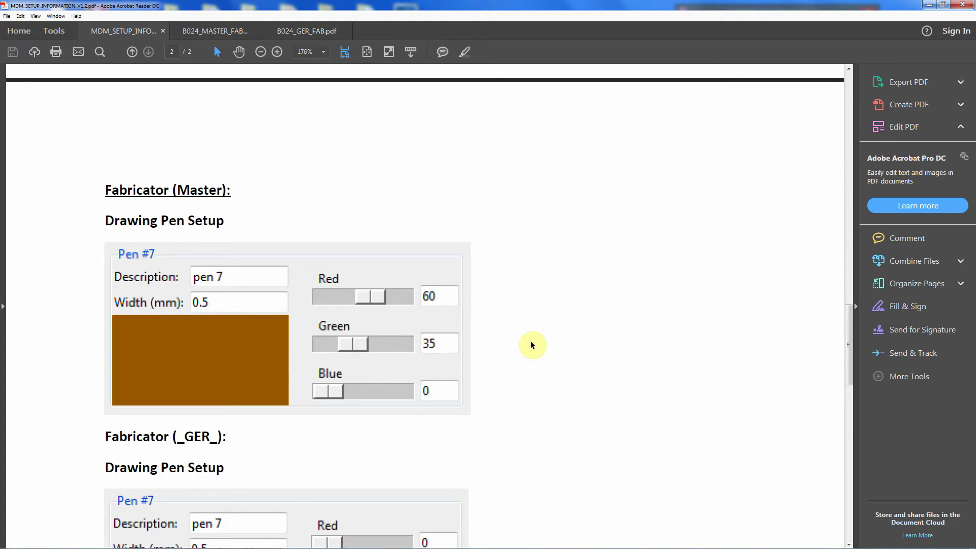
{"action": "left_click", "coordinate": [227, 32]}
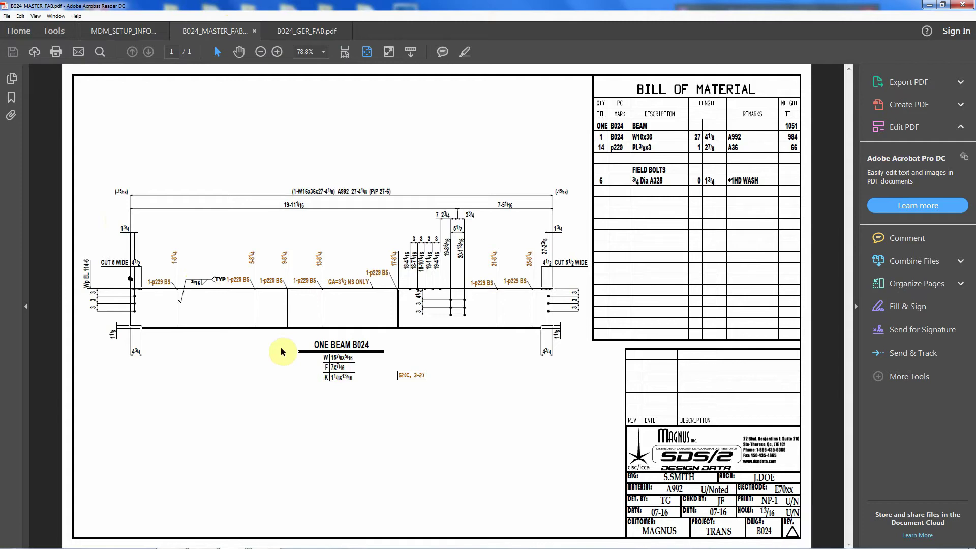
{"action": "left_click", "coordinate": [277, 51]}
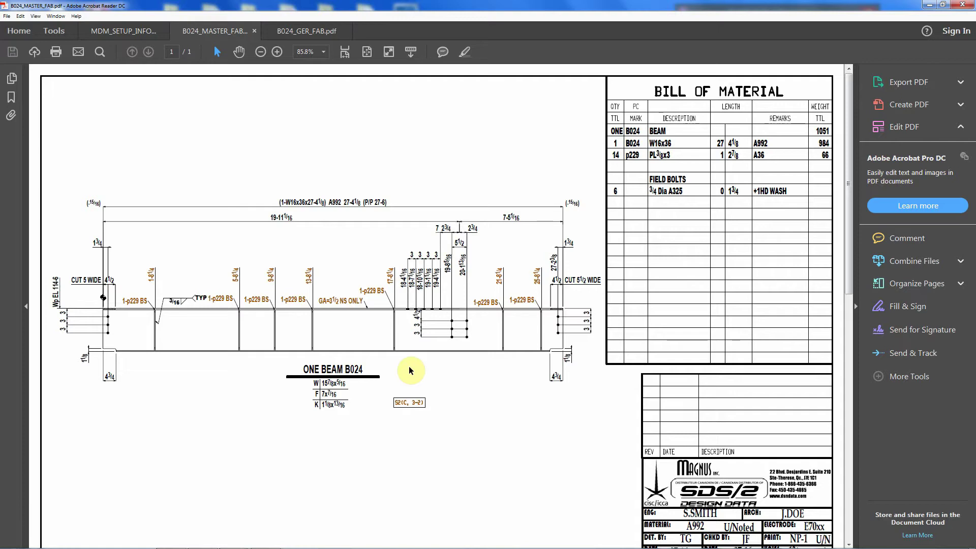
{"action": "left_click", "coordinate": [133, 33]}
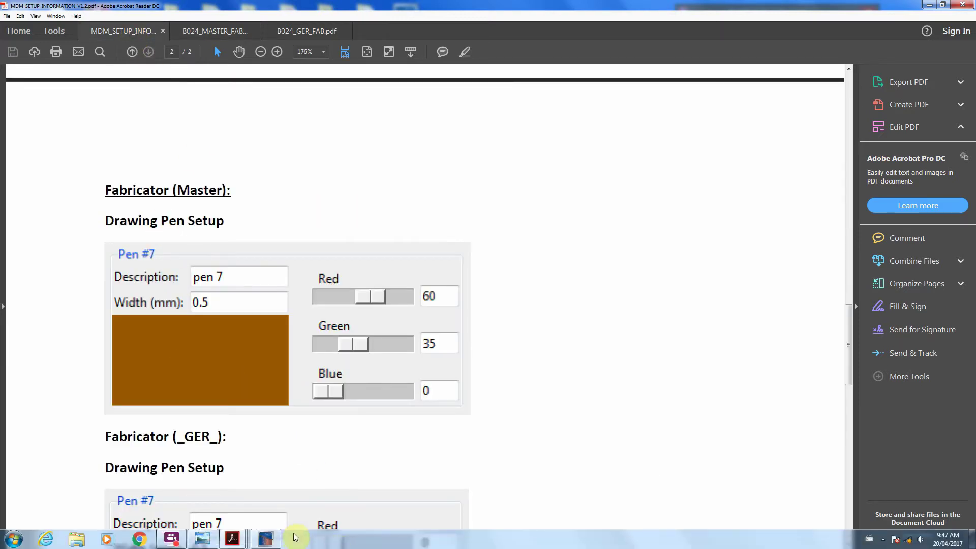
Switch to SDS/2 and, in the fabricator's Drawing Pen Setup, set Pen #7 to red 65 and green 35
{"action": "left_click", "coordinate": [257, 542]}
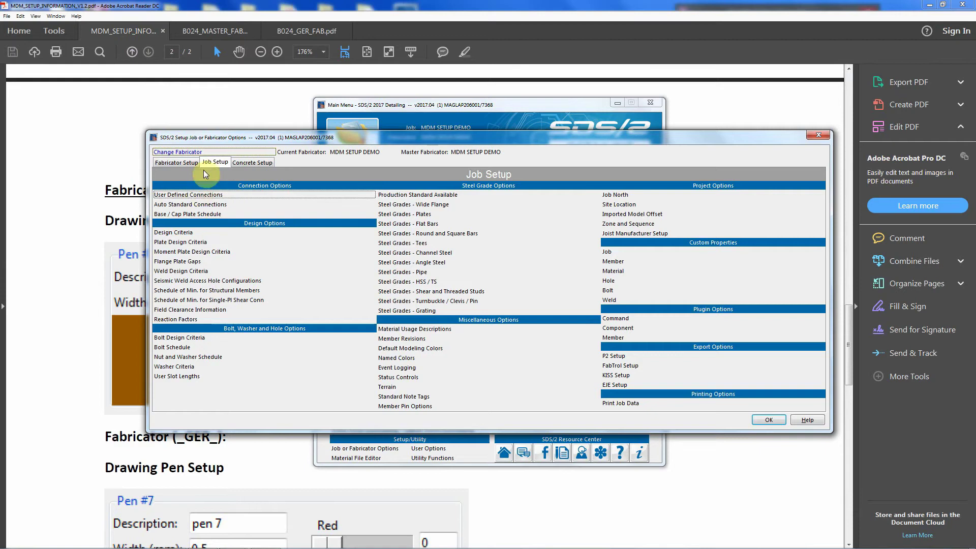
{"action": "left_click", "coordinate": [183, 164]}
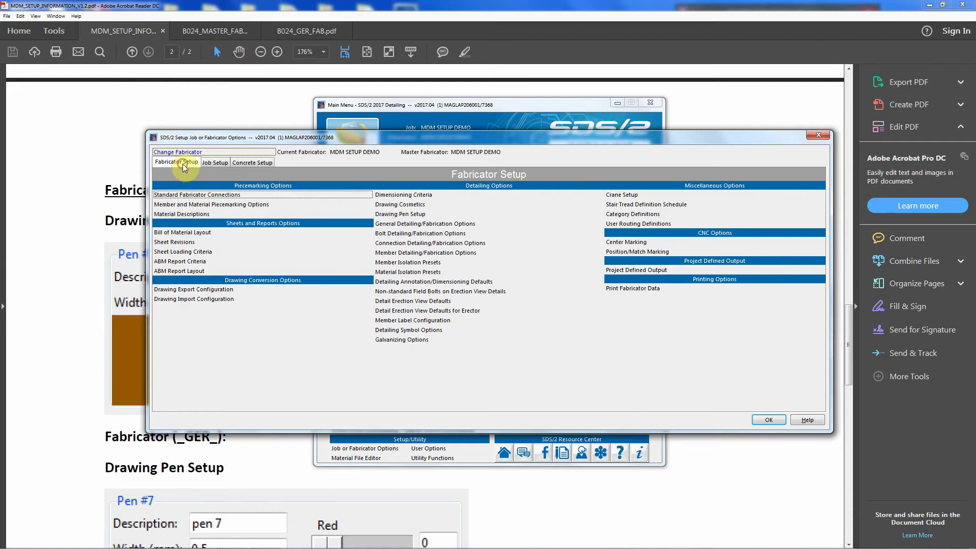
{"action": "left_click", "coordinate": [415, 215]}
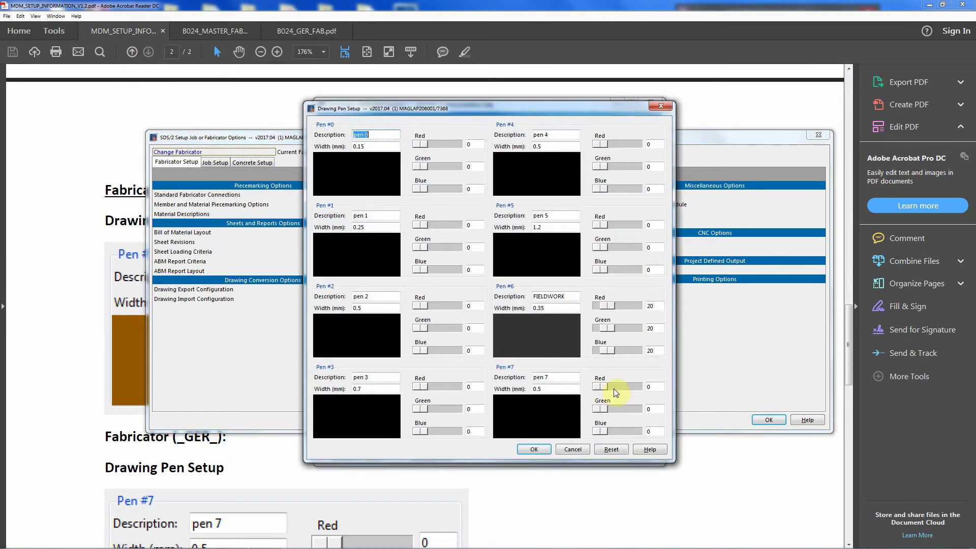
{"action": "double_click", "coordinate": [651, 385]}
{"action": "type", "text": "65"}
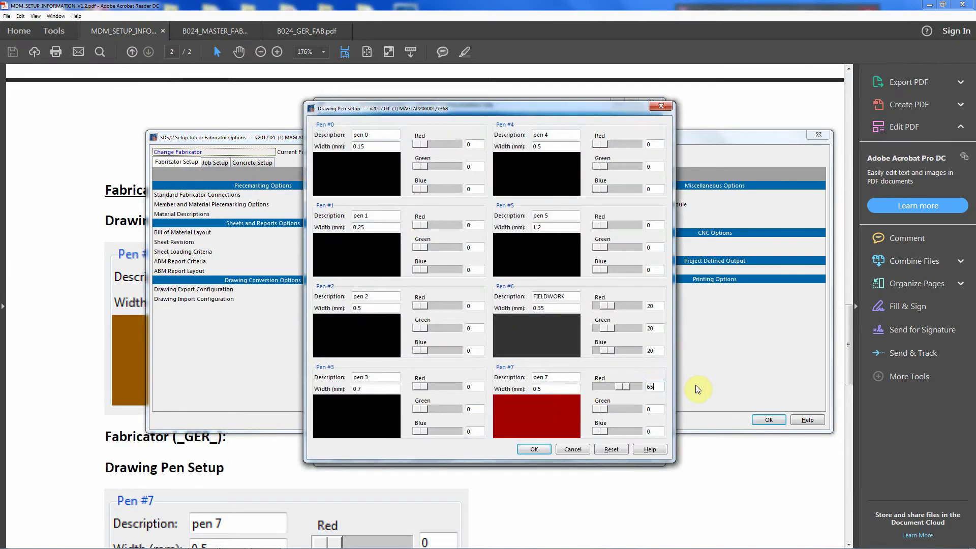
{"action": "key", "text": "Tab"}
{"action": "type", "text": "35"}
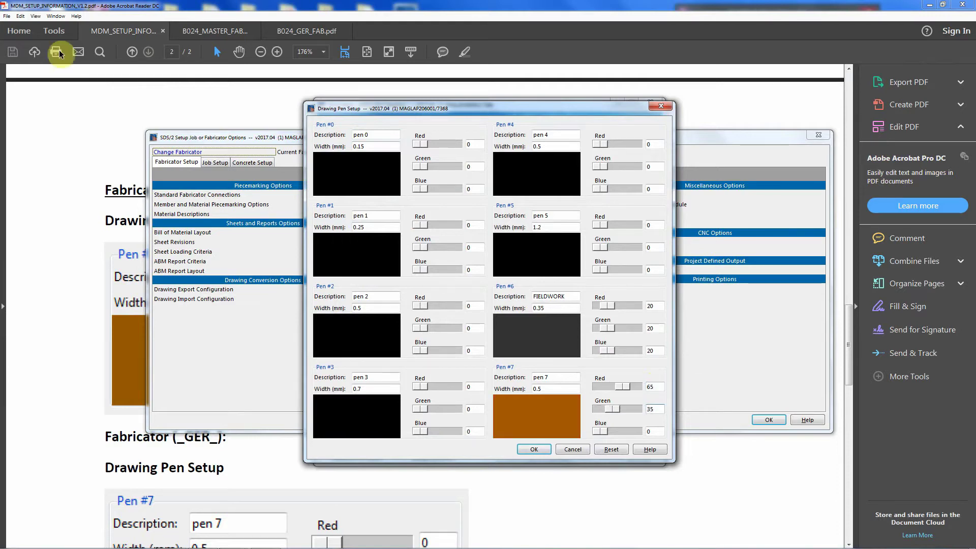
Recheck the Pen #7 values in the setup PDF, correct its red value to 60, and save and close the fabricator options
{"action": "left_click", "coordinate": [56, 166]}
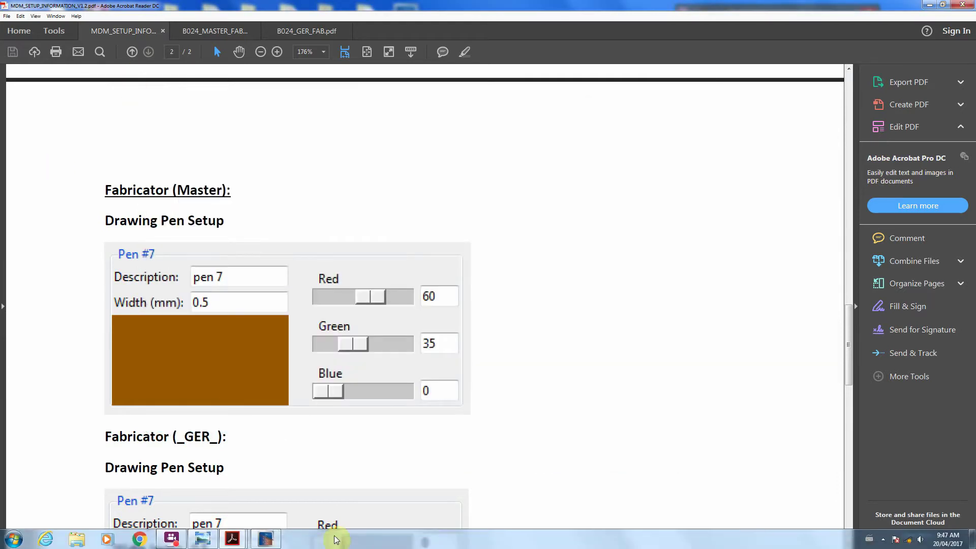
{"action": "left_click", "coordinate": [266, 540]}
{"action": "left_click", "coordinate": [658, 388]}
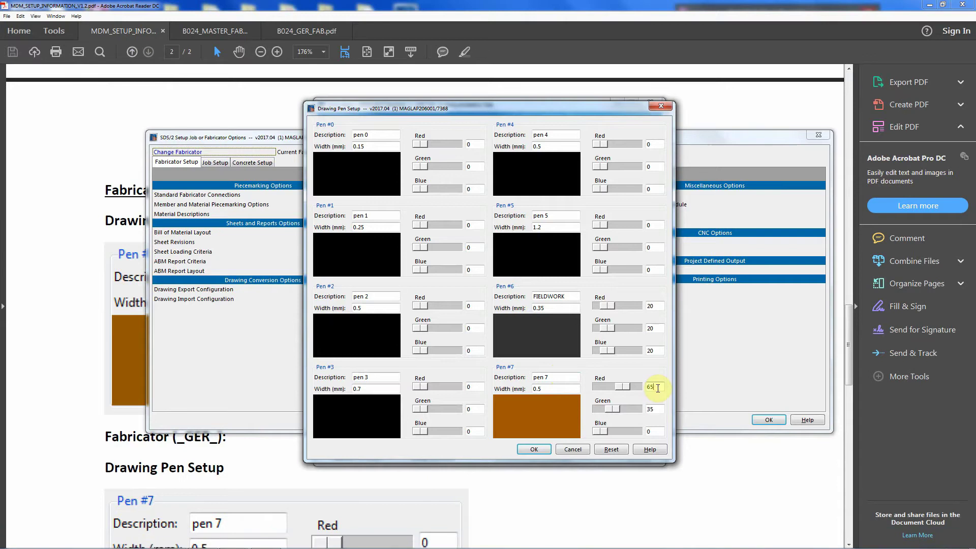
{"action": "key", "text": "BackSpace"}
{"action": "type", "text": "0"}
{"action": "left_click", "coordinate": [534, 450]}
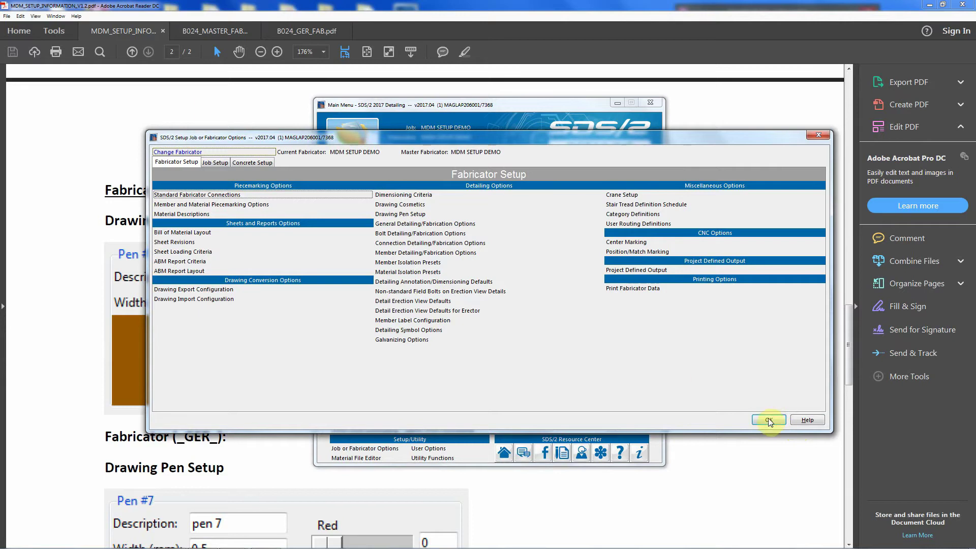
{"action": "left_click", "coordinate": [770, 419]}
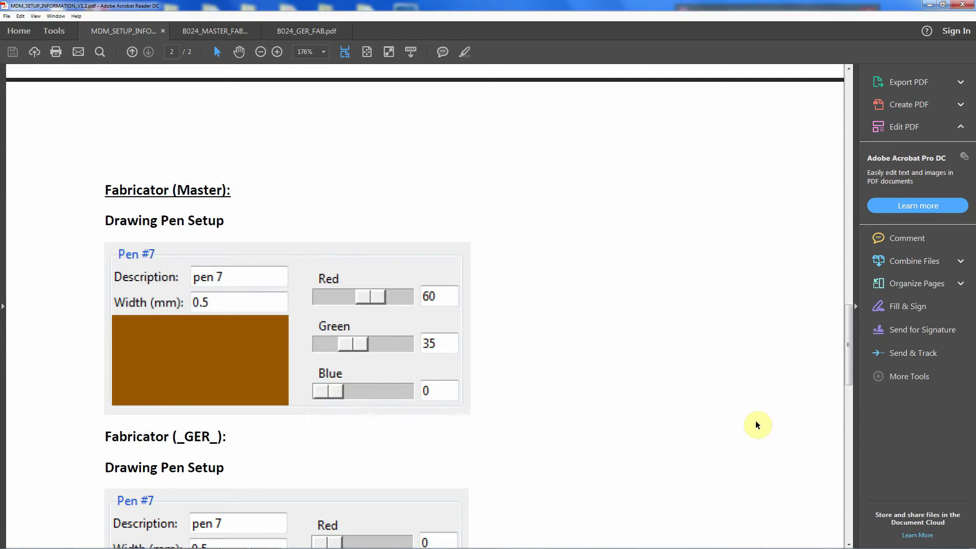
Review the _GER_ fabricator's Pen #7 settings in the setup PDF and compare the B024_MASTER_FAB and B024_GER_FAB drawings
{"action": "scroll", "coordinate": [742, 387], "scroll_direction": "down", "scroll_amount": 4}
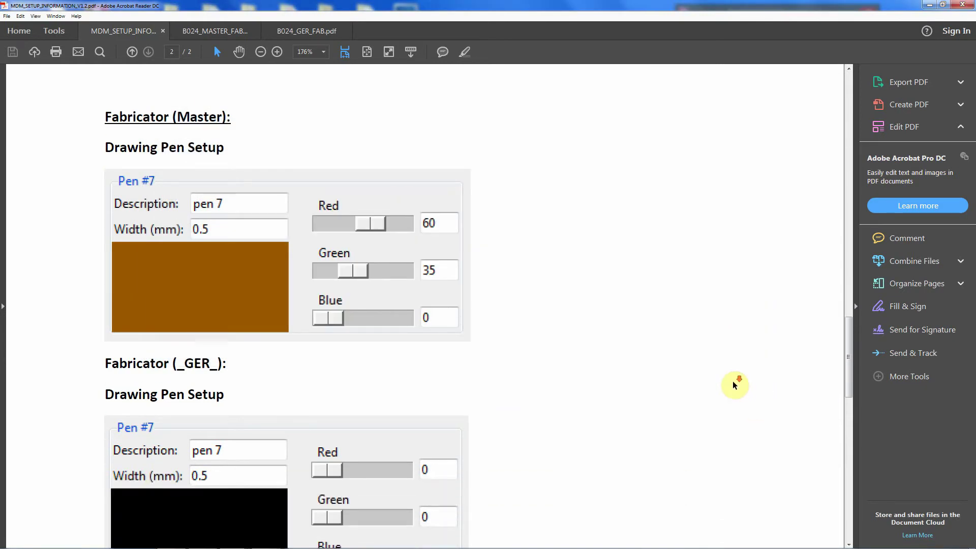
{"action": "scroll", "coordinate": [741, 379], "scroll_direction": "down", "scroll_amount": 1}
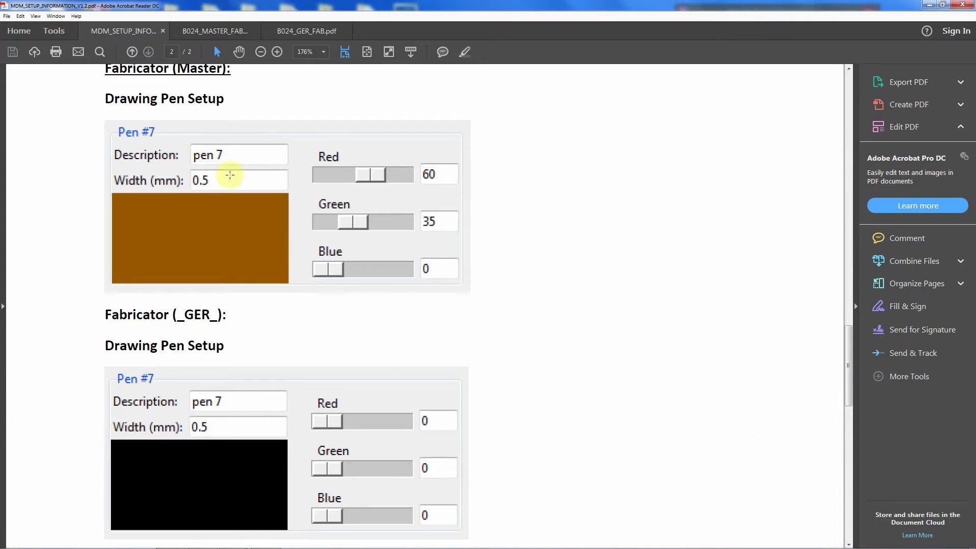
{"action": "left_click", "coordinate": [216, 31]}
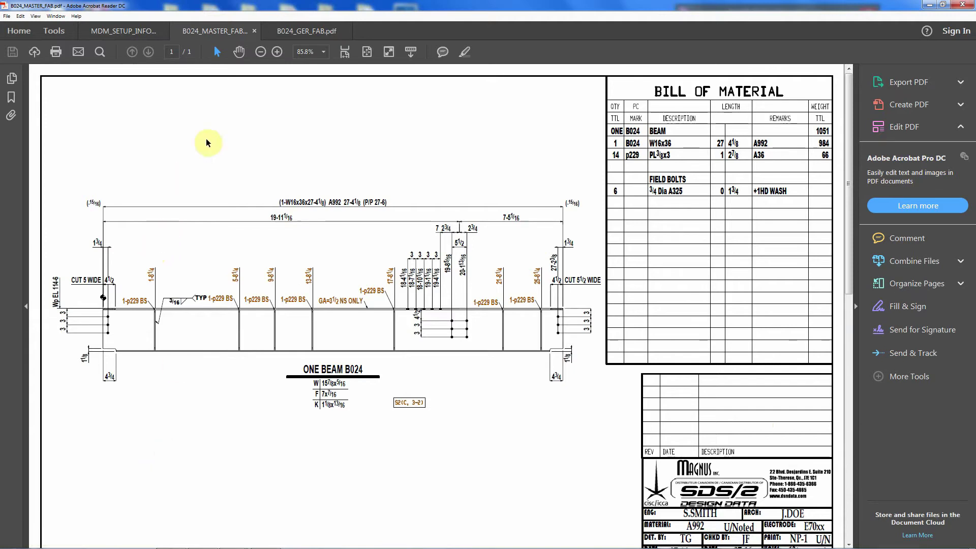
{"action": "left_click", "coordinate": [301, 32]}
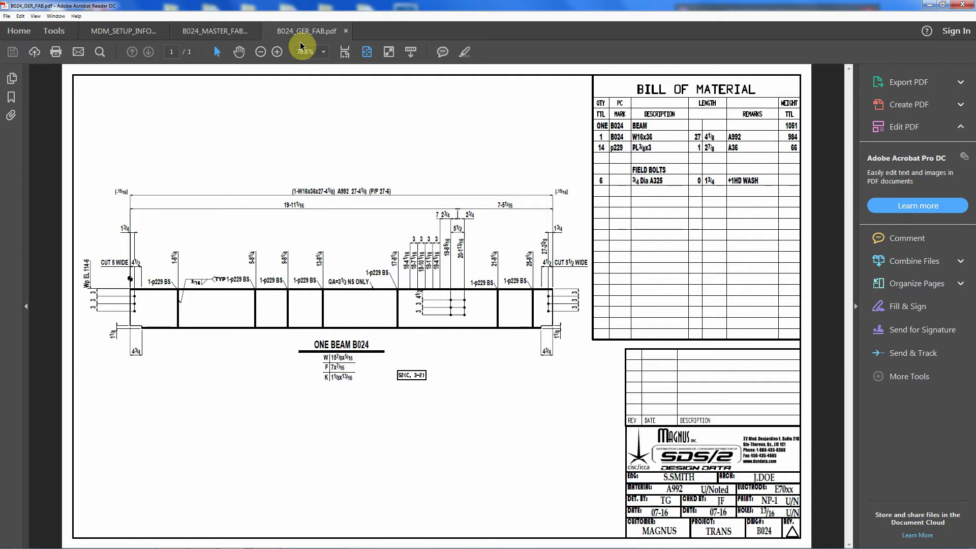
{"action": "left_click", "coordinate": [152, 31]}
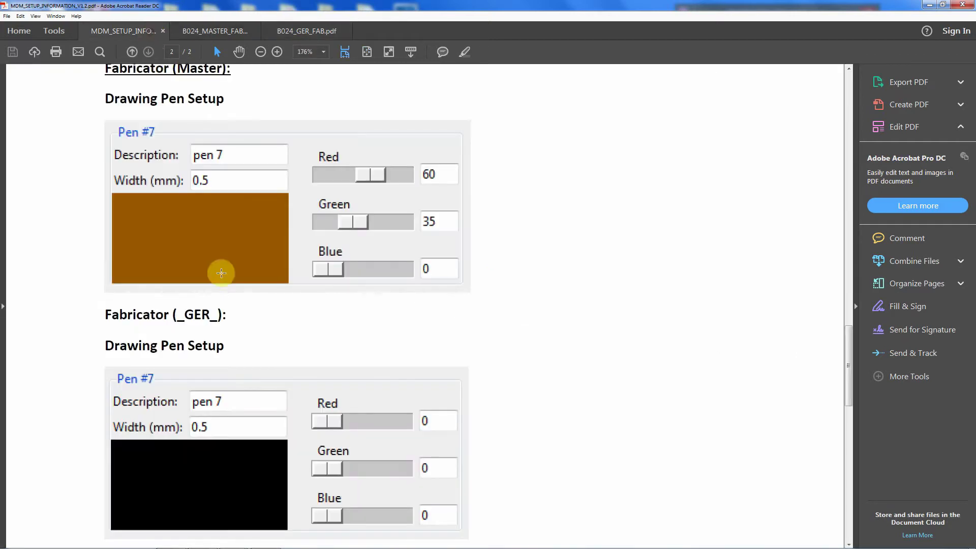
{"action": "scroll", "coordinate": [235, 405], "scroll_direction": "down", "scroll_amount": 2}
{"action": "scroll", "coordinate": [235, 405], "scroll_direction": "down", "scroll_amount": 1}
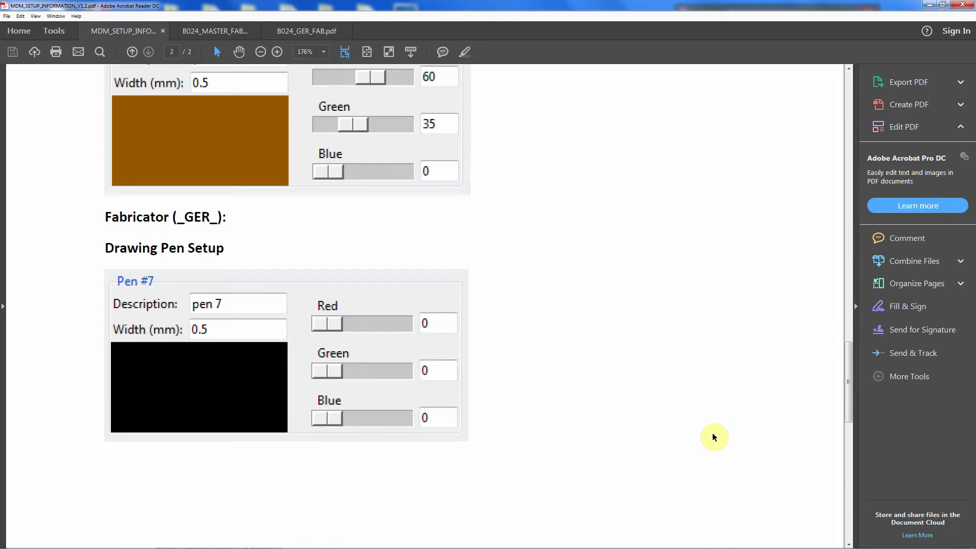
Minimize the PDF reader and start a new fabricator in SDS/2 with Copy From set to Job, opening the source job list
{"action": "left_click", "coordinate": [932, 7]}
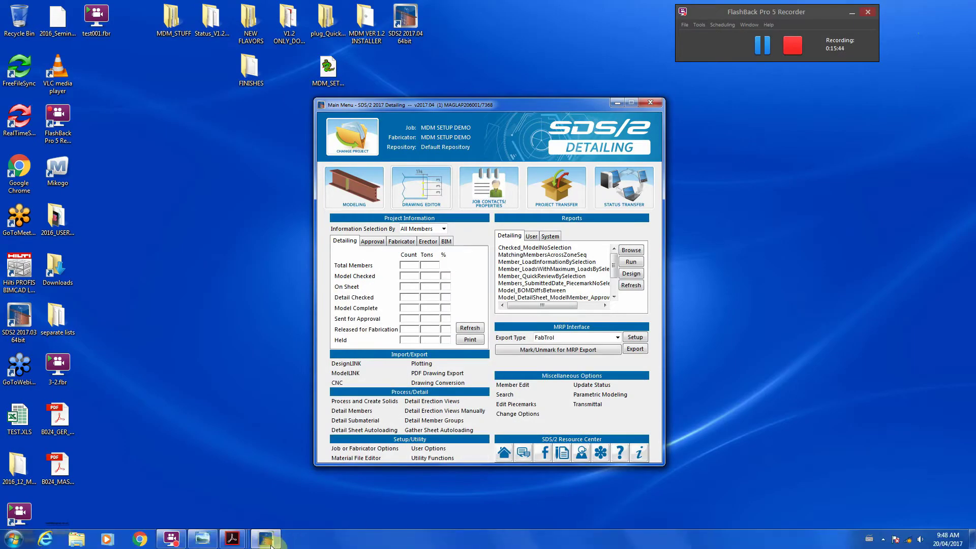
{"action": "left_click", "coordinate": [343, 450]}
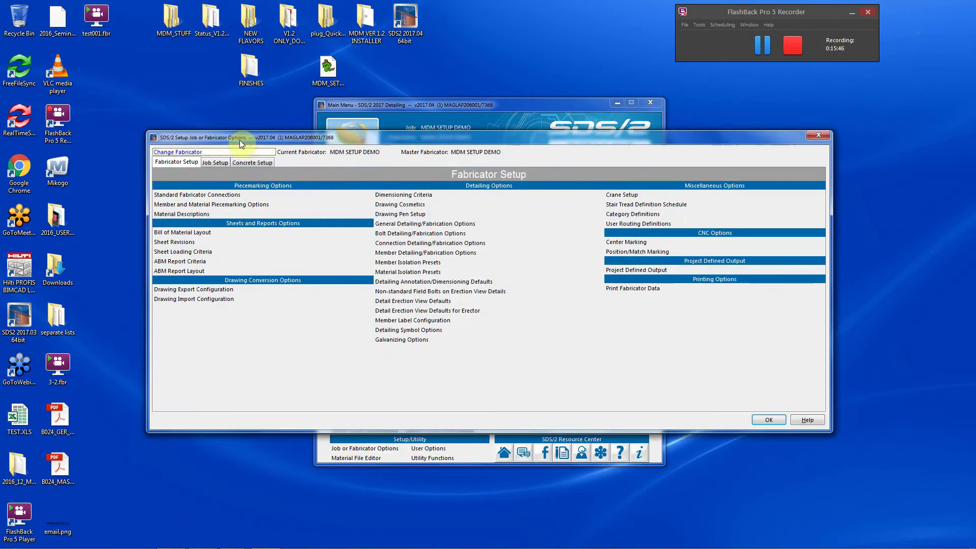
{"action": "left_click", "coordinate": [164, 153]}
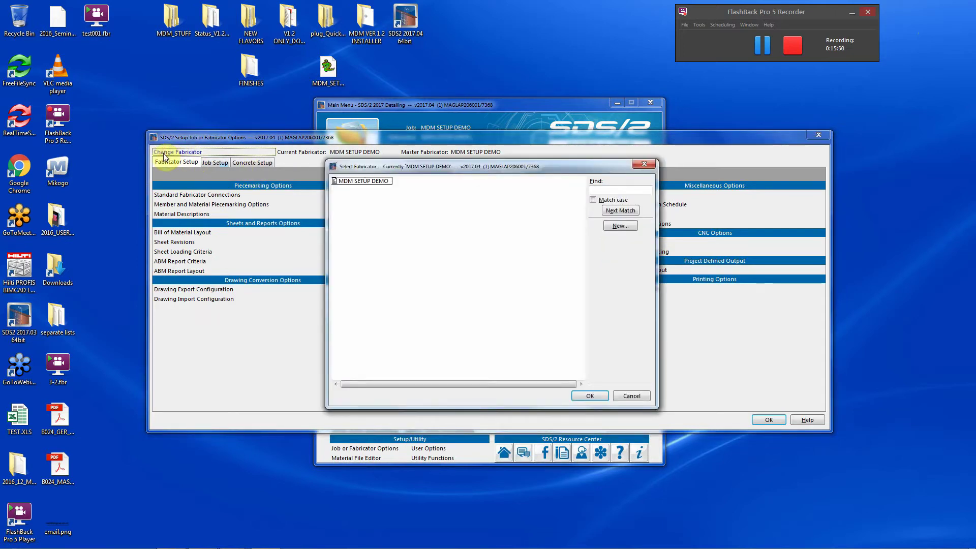
{"action": "left_click", "coordinate": [616, 228]}
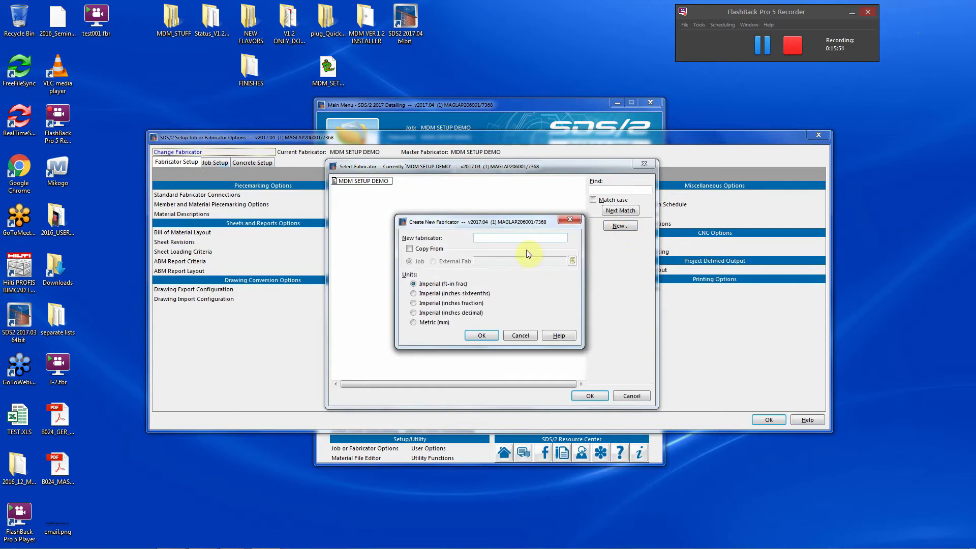
{"action": "left_click", "coordinate": [410, 249]}
{"action": "left_click", "coordinate": [410, 249]}
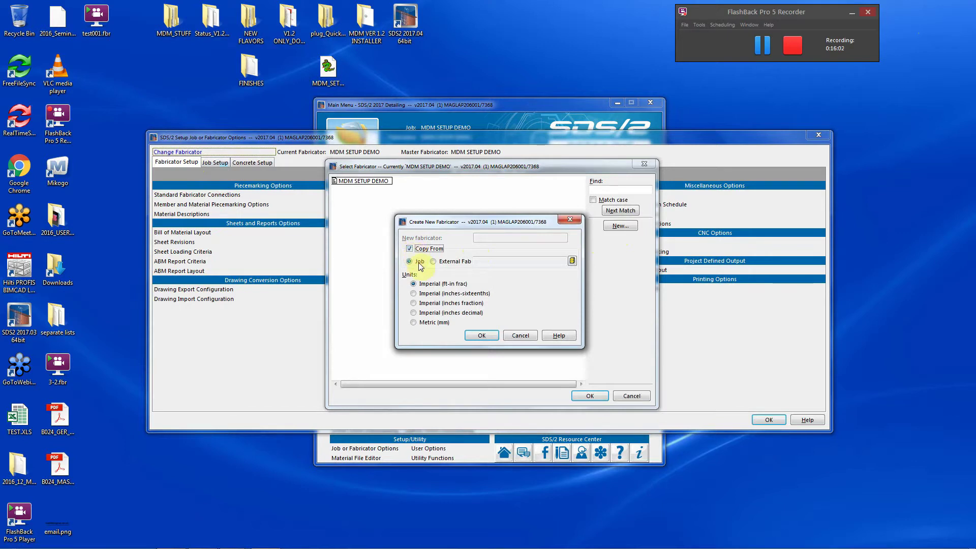
{"action": "left_click", "coordinate": [572, 261]}
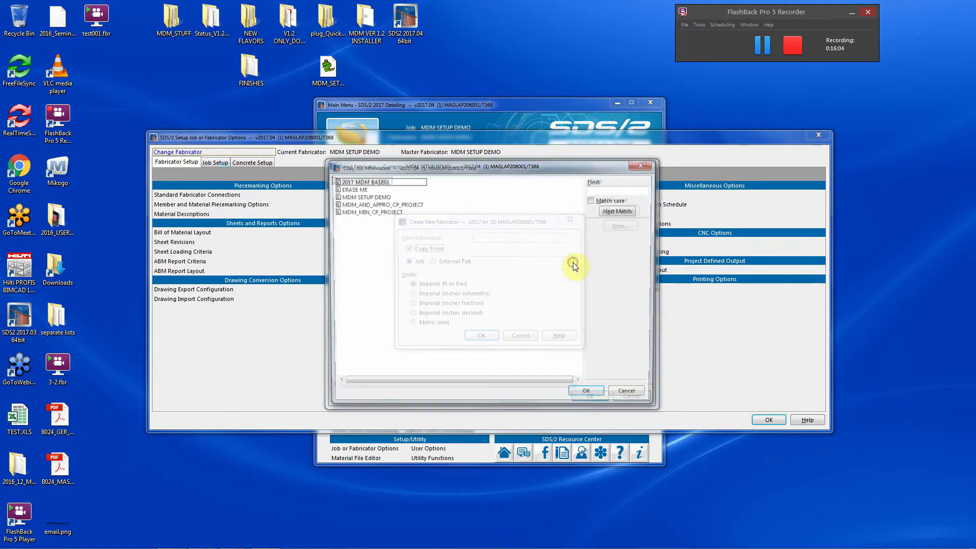
Choose the MDM SETUP DEMO fabricator from the MDM SETUP DEMO job as the copy source for the new fabricator
{"action": "left_click", "coordinate": [379, 198]}
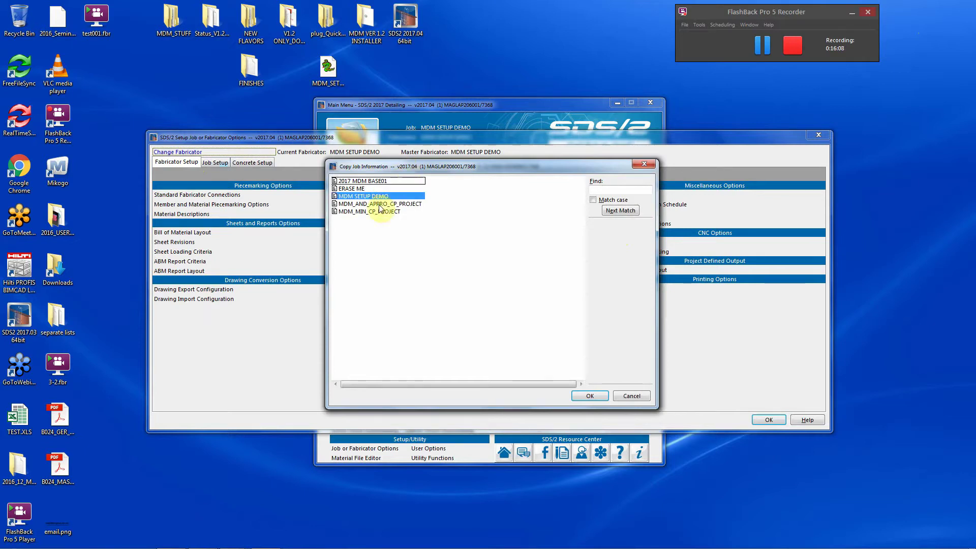
{"action": "left_click", "coordinate": [583, 397]}
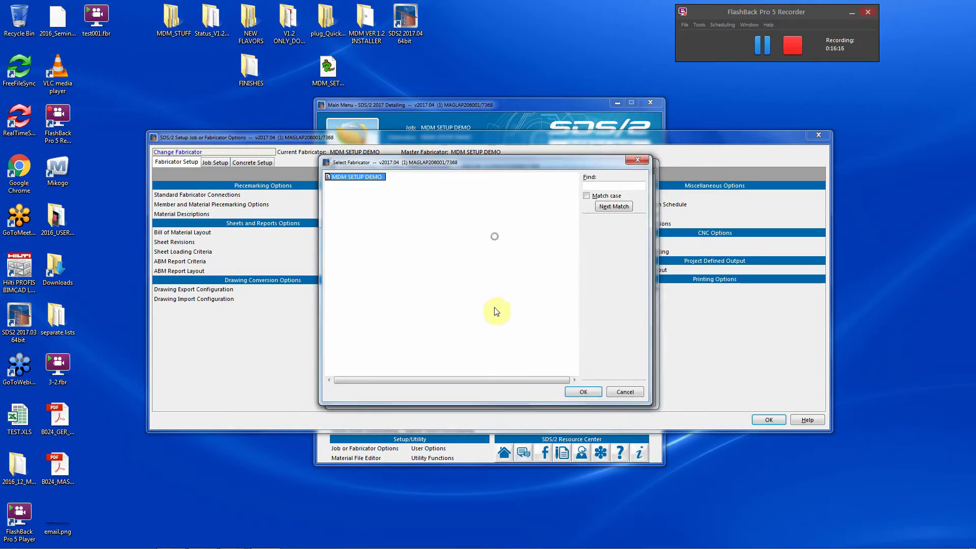
{"action": "left_click", "coordinate": [576, 391]}
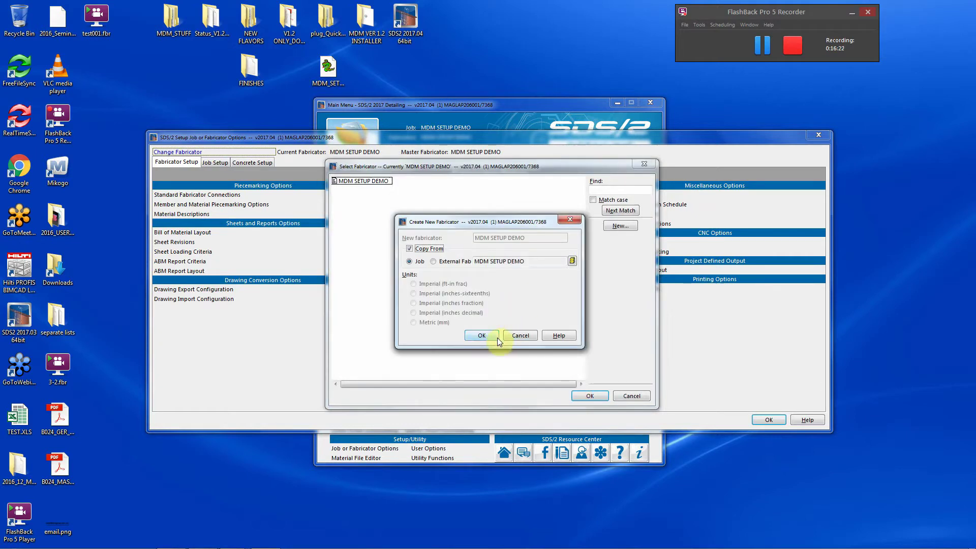
{"action": "left_click", "coordinate": [481, 336]}
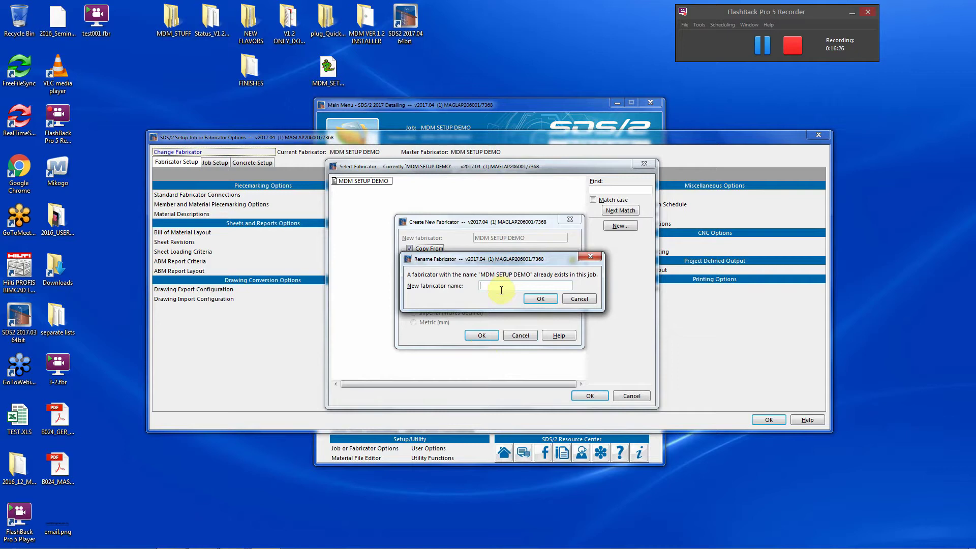
Name the copied fabricator _GER_MDM SETUP DEMO and close the job and fabricator options
{"action": "type", "text": "_"}
{"action": "type", "text": "ger"}
{"action": "type", "text": "GER"}
{"action": "type", "text": "MDM SETUP DEMO"}
{"action": "left_click", "coordinate": [533, 299]}
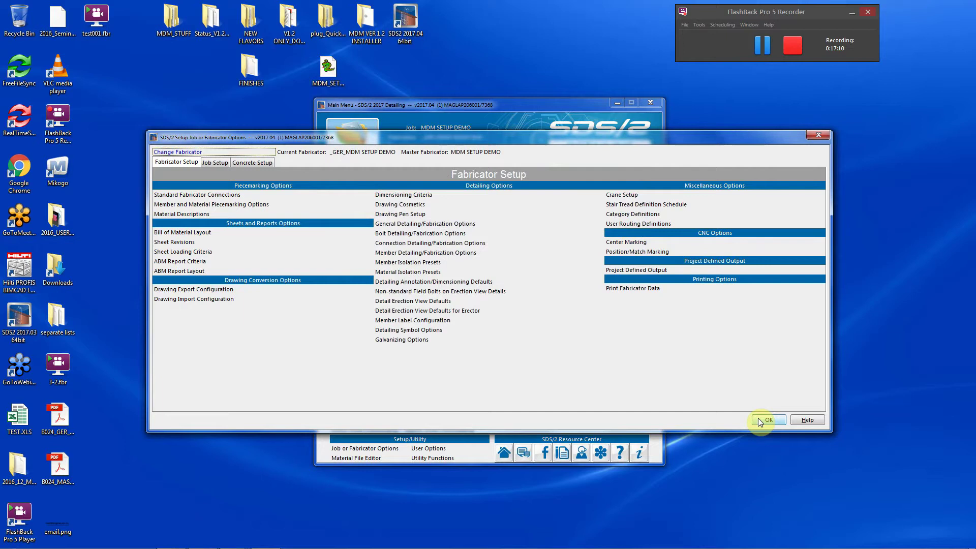
{"action": "left_click", "coordinate": [337, 153]}
{"action": "left_click", "coordinate": [780, 421]}
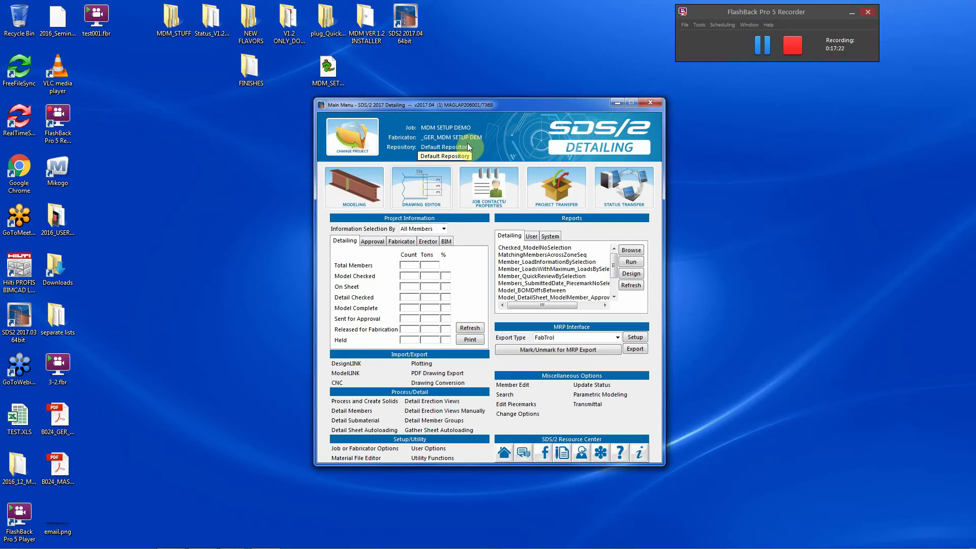
Change the project to MDM_MIN_CP_PROJECT and back to MDM SETUP DEMO
{"action": "left_click", "coordinate": [363, 142]}
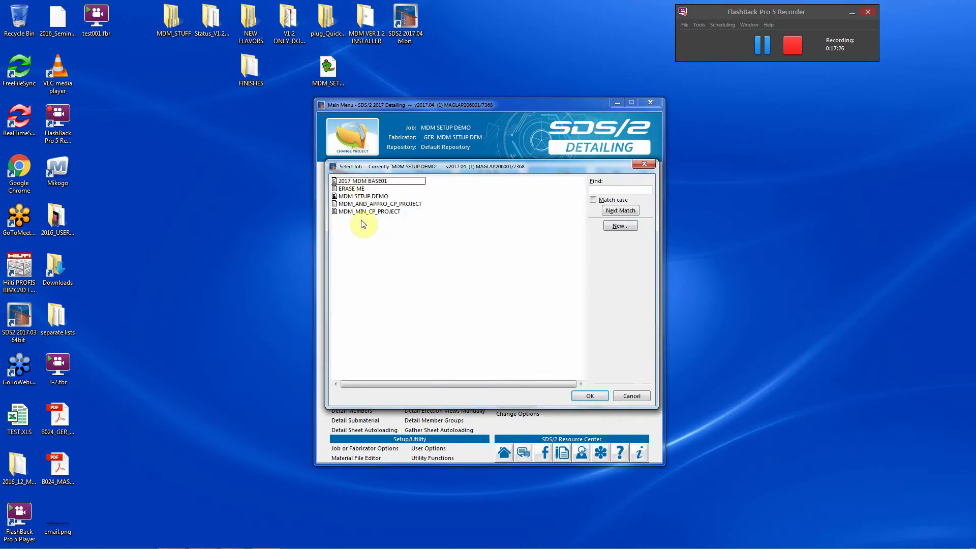
{"action": "left_click", "coordinate": [358, 213]}
{"action": "double_click", "coordinate": [358, 212]}
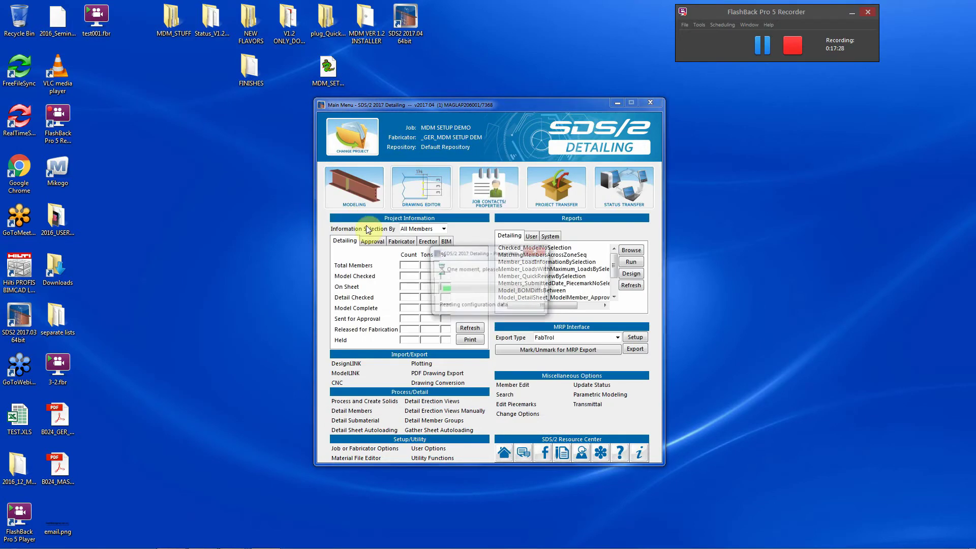
{"action": "left_click", "coordinate": [357, 143]}
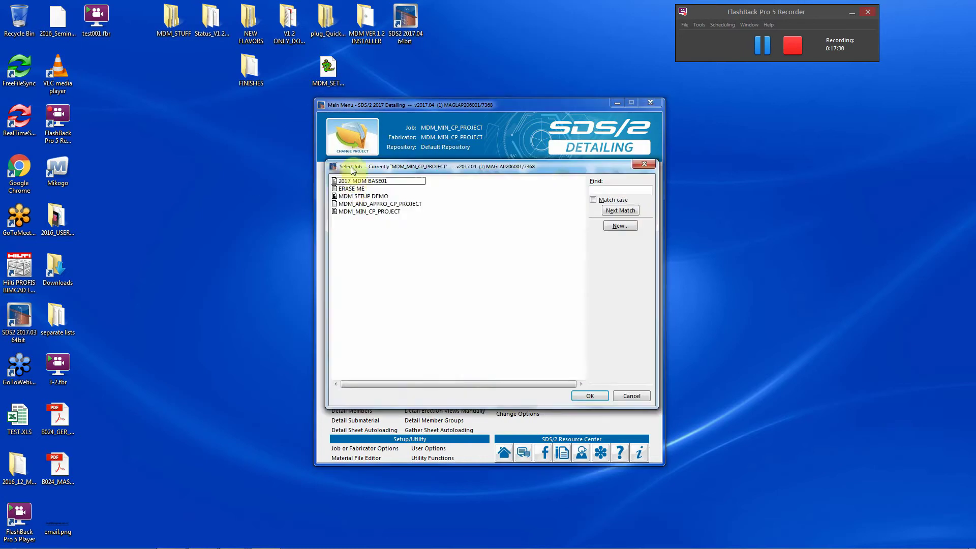
{"action": "double_click", "coordinate": [351, 196]}
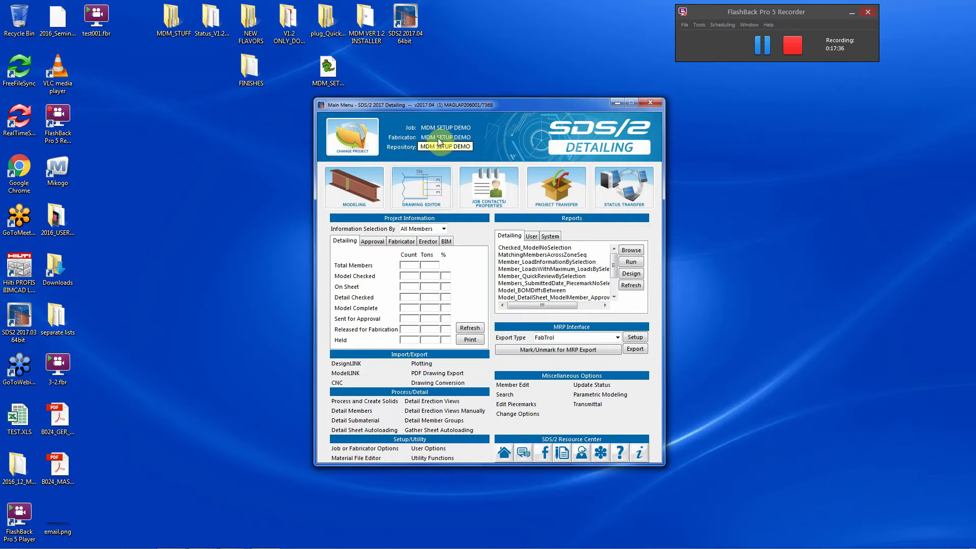
Change the current fabricator to _GER_MDM SETUP DEMO in the job and fabricator options and close them
{"action": "left_click", "coordinate": [365, 448]}
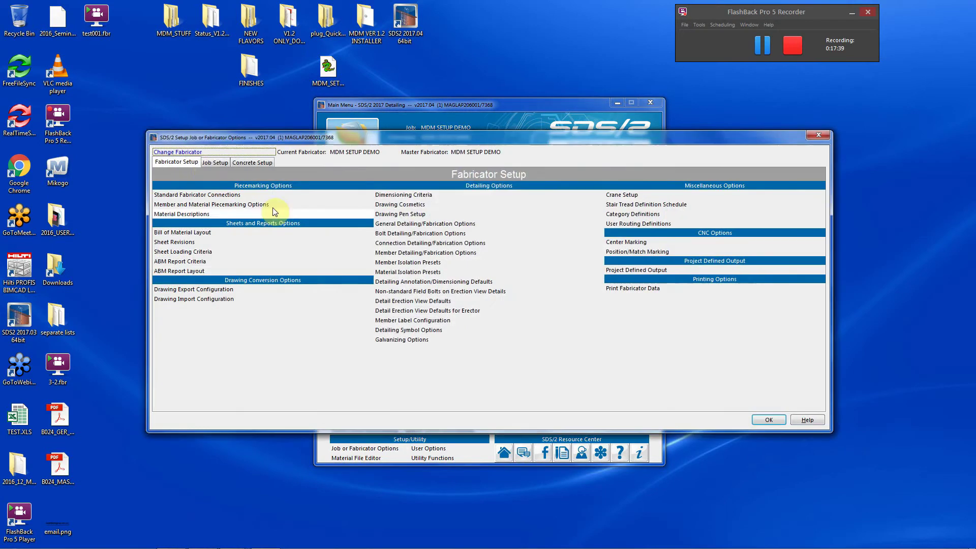
{"action": "left_click", "coordinate": [189, 152]}
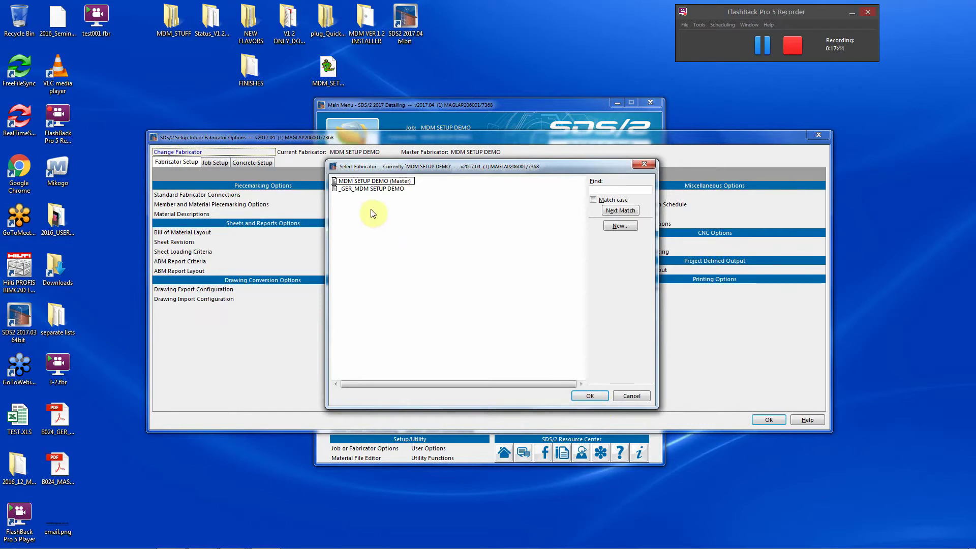
{"action": "left_click", "coordinate": [379, 190]}
{"action": "left_click", "coordinate": [583, 396]}
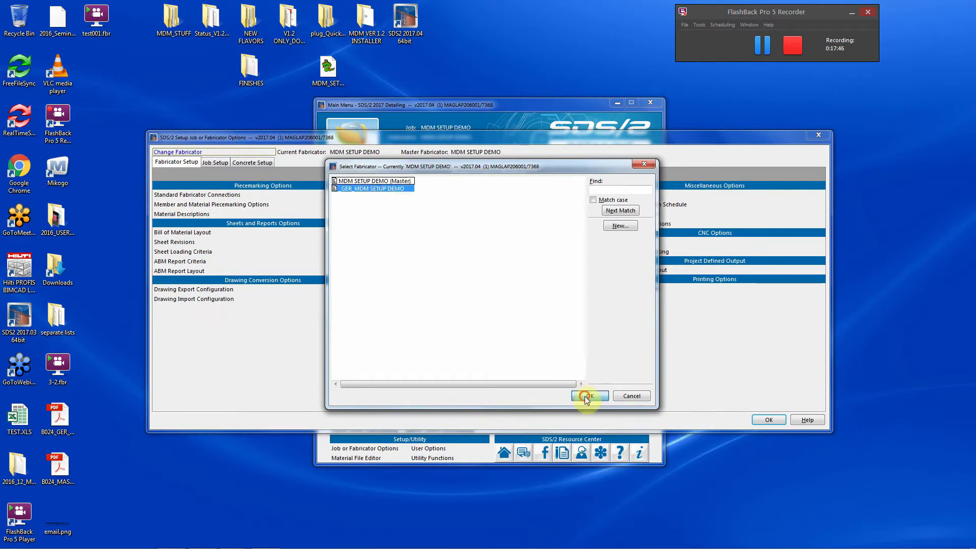
{"action": "left_click", "coordinate": [768, 420]}
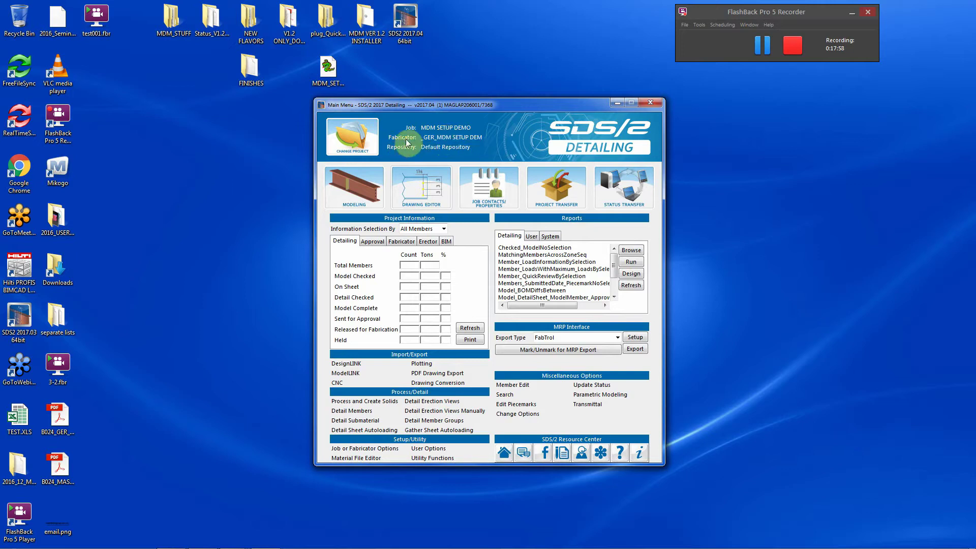
Restart SDS/2 2017.04 and open the --ISO_1-- erection view in Modeling
{"action": "left_click", "coordinate": [646, 102]}
{"action": "double_click", "coordinate": [411, 20]}
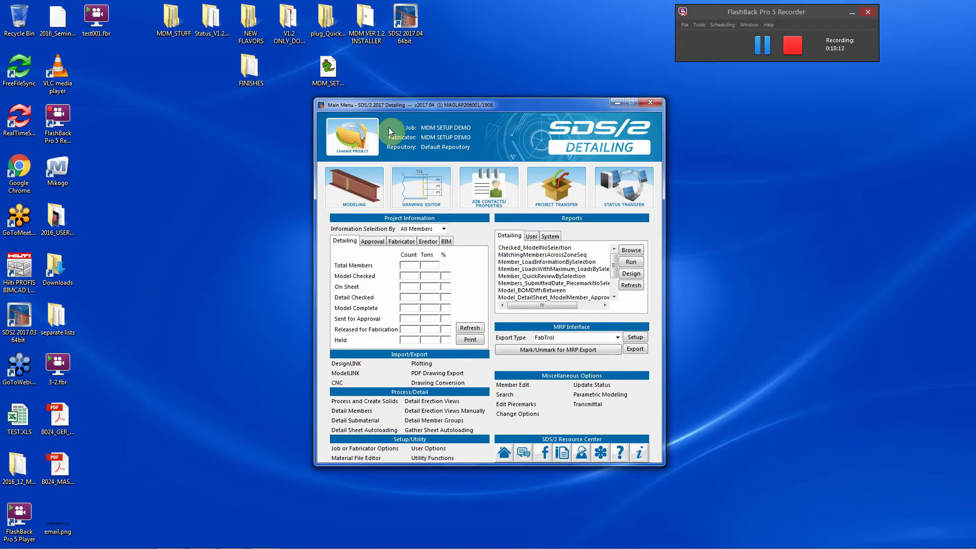
{"action": "left_click", "coordinate": [354, 190]}
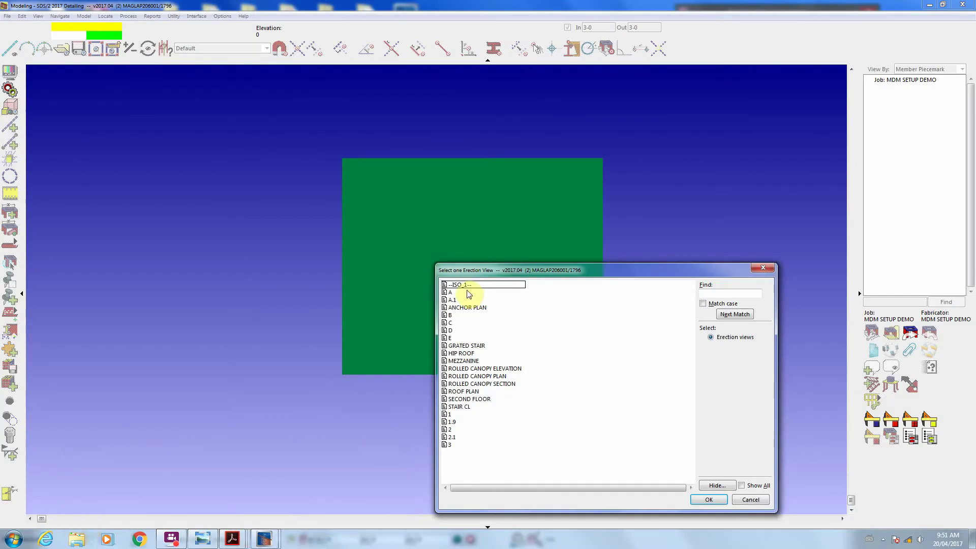
{"action": "left_click", "coordinate": [468, 286]}
{"action": "double_click", "coordinate": [467, 286]}
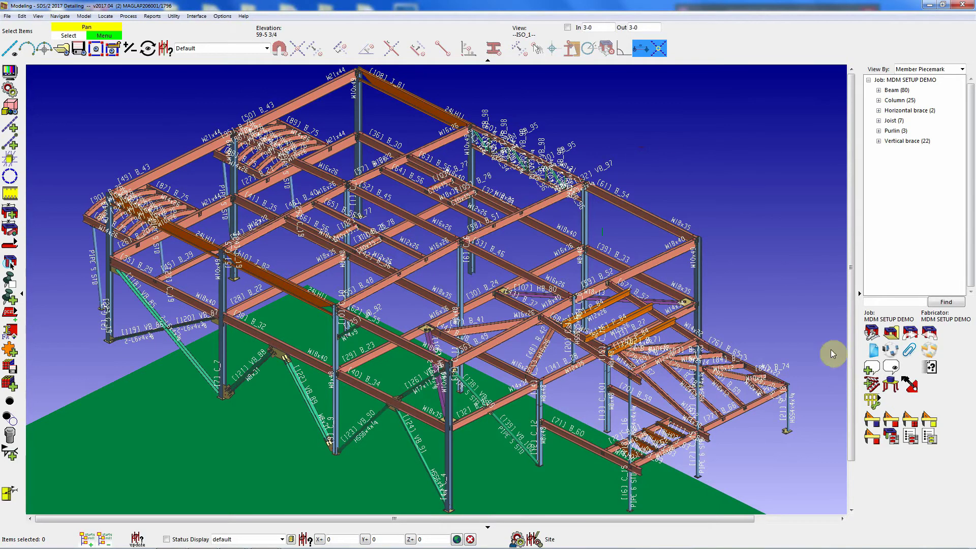
Exit Modeling and set the Detailing Station's modeling configuration file to MODELING-2017-MDM in the user options
{"action": "left_click", "coordinate": [222, 16]}
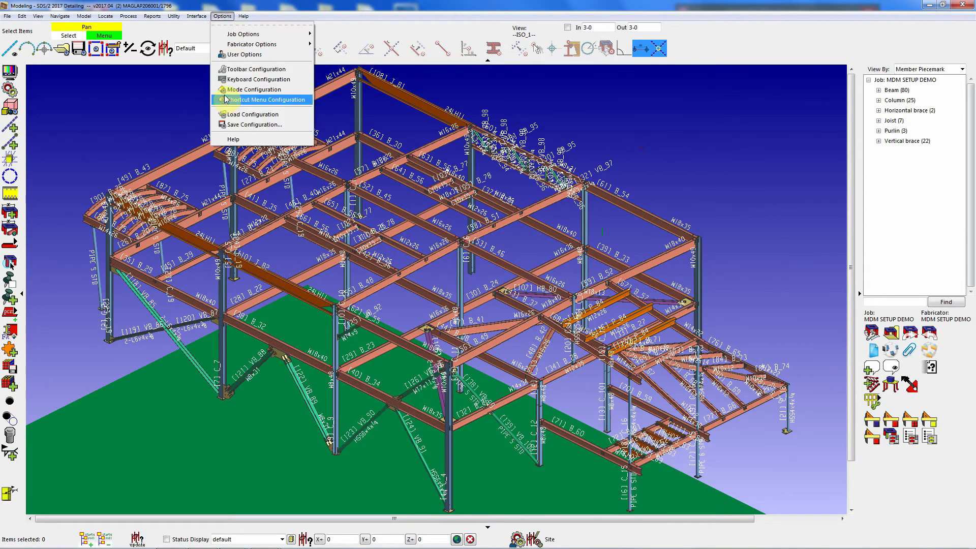
{"action": "left_click", "coordinate": [677, 134]}
{"action": "left_click", "coordinate": [970, 6]}
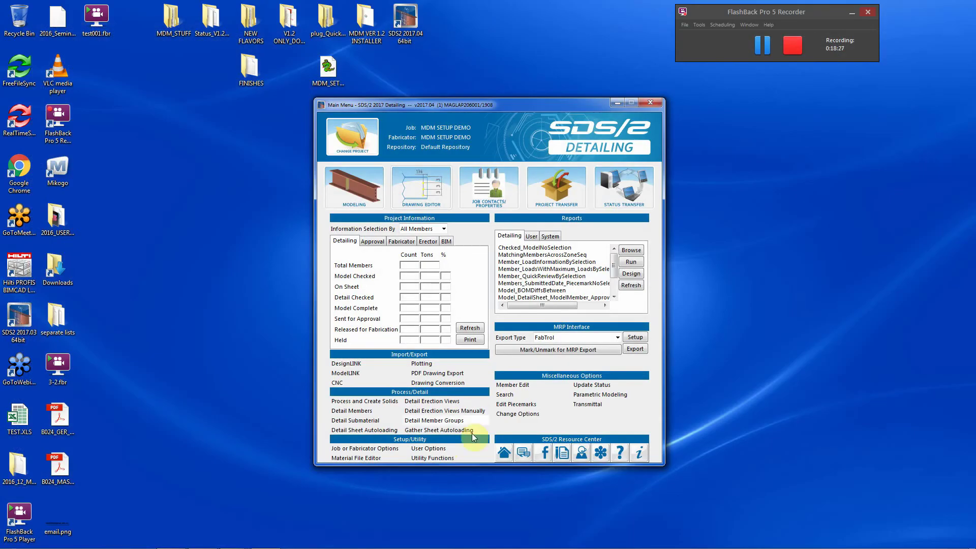
{"action": "left_click", "coordinate": [451, 448]}
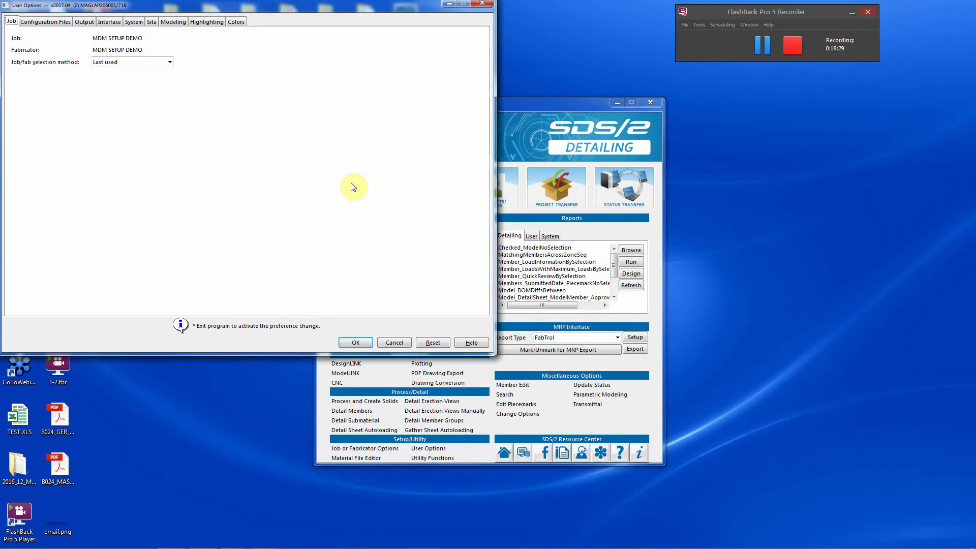
{"action": "left_click", "coordinate": [51, 22]}
{"action": "left_click", "coordinate": [158, 85]}
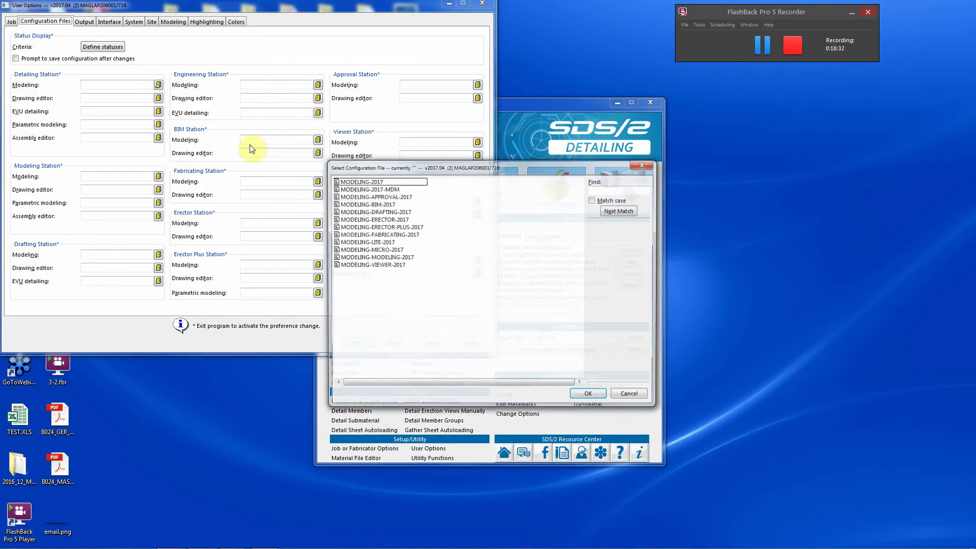
{"action": "double_click", "coordinate": [349, 186]}
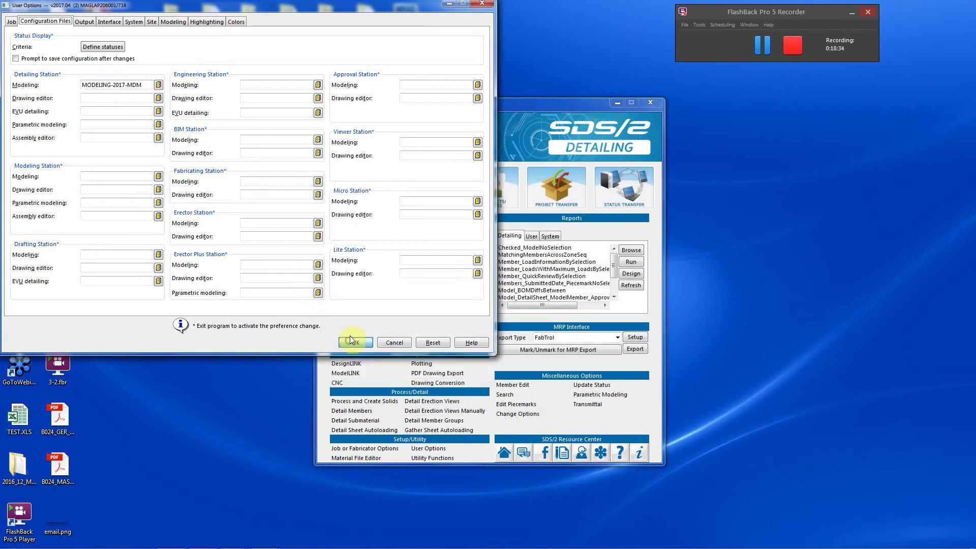
{"action": "left_click", "coordinate": [351, 342]}
Open the --ISO_1-- view in Modeling and try to run the MDM update system tool on beam B_54
{"action": "left_click", "coordinate": [352, 187]}
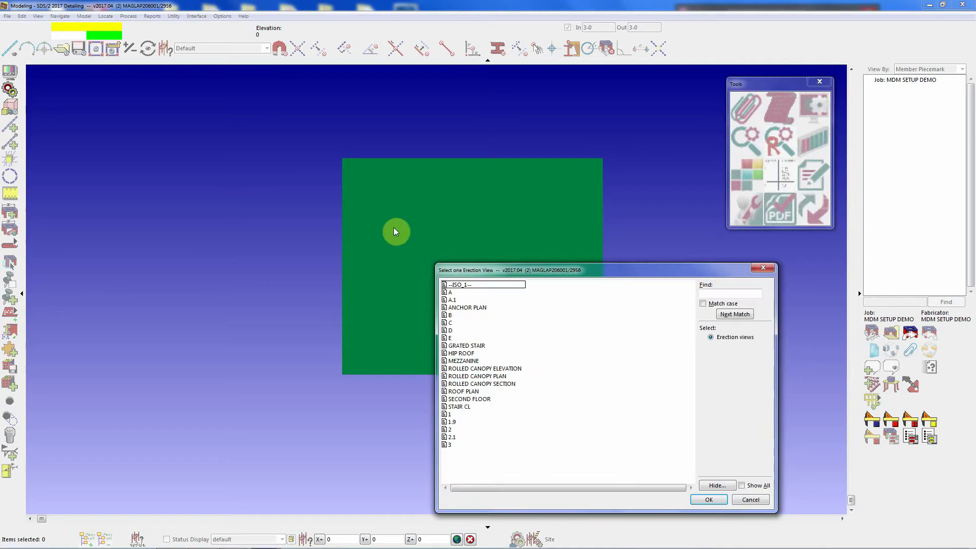
{"action": "double_click", "coordinate": [461, 286]}
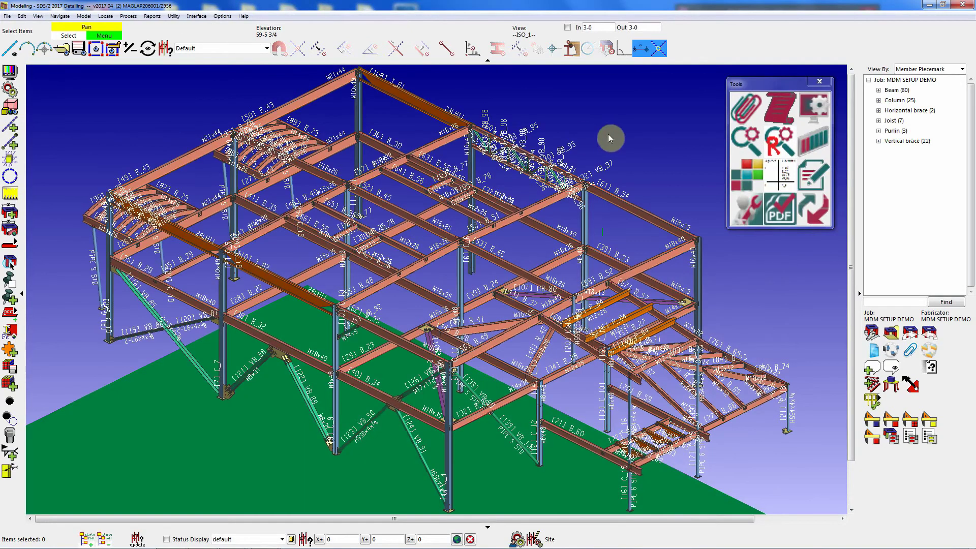
{"action": "left_click", "coordinate": [813, 209]}
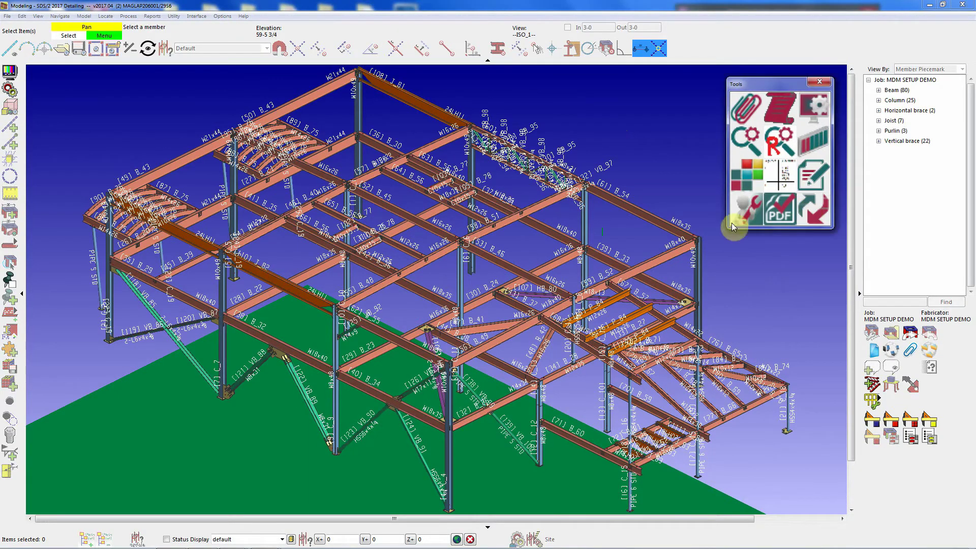
{"action": "left_click", "coordinate": [649, 212]}
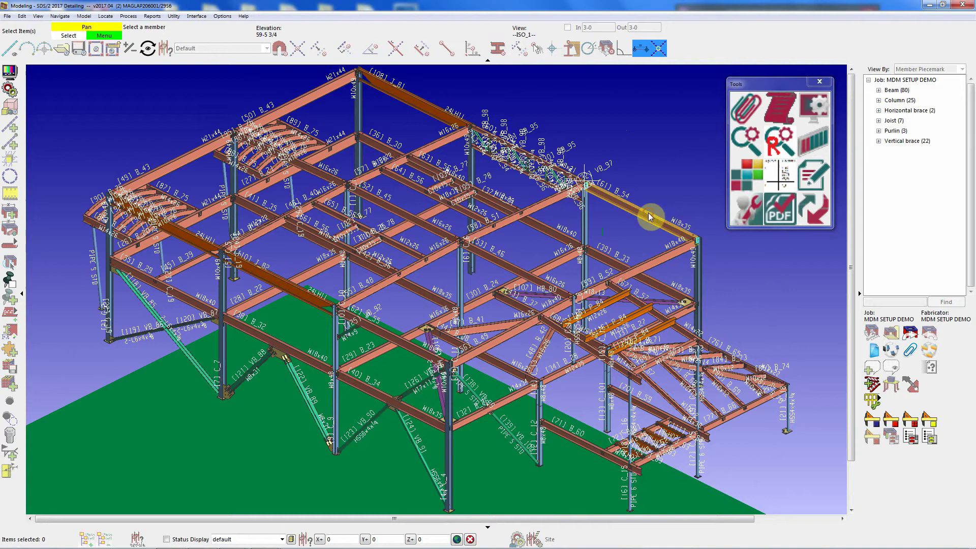
{"action": "right_click", "coordinate": [634, 134]}
{"action": "left_click", "coordinate": [648, 142]}
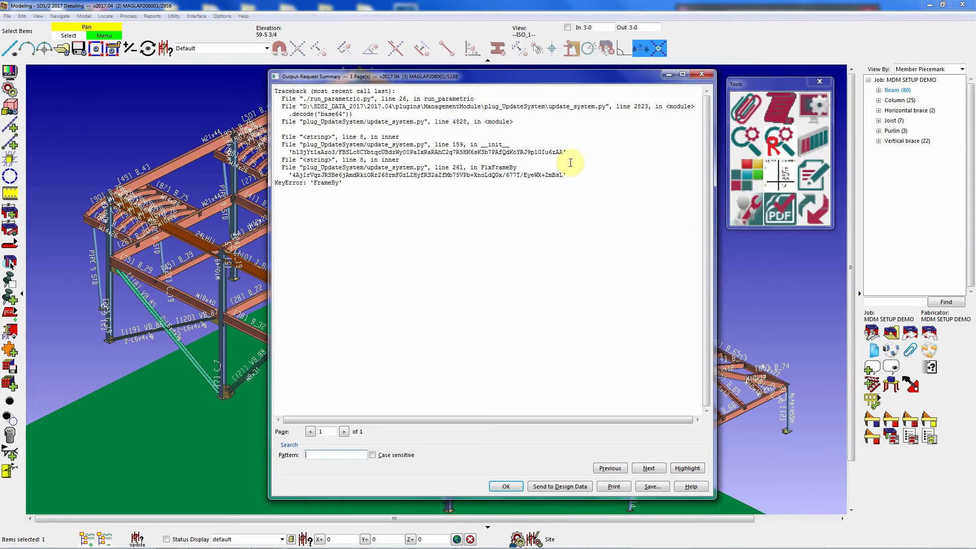
{"action": "left_click", "coordinate": [549, 232]}
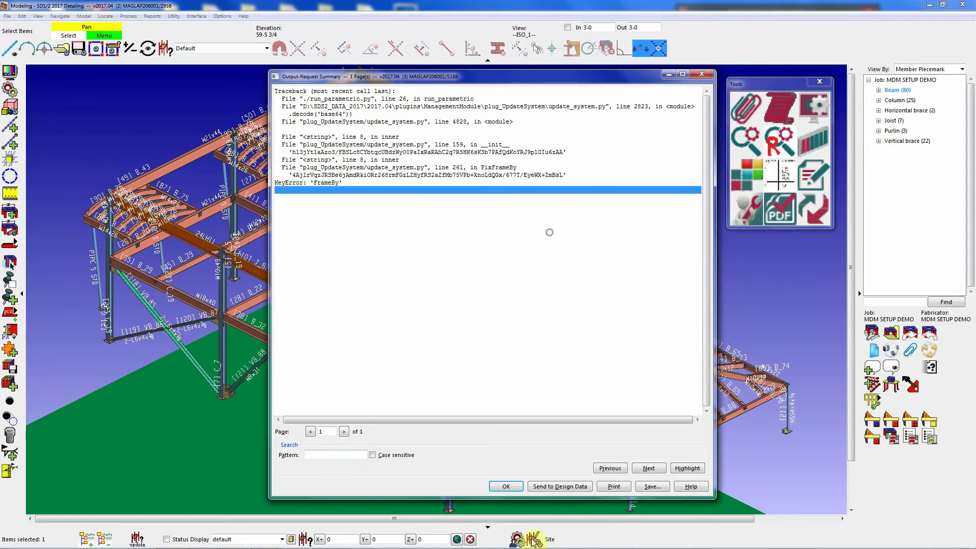
{"action": "left_click", "coordinate": [506, 486]}
{"action": "left_click", "coordinate": [557, 363]}
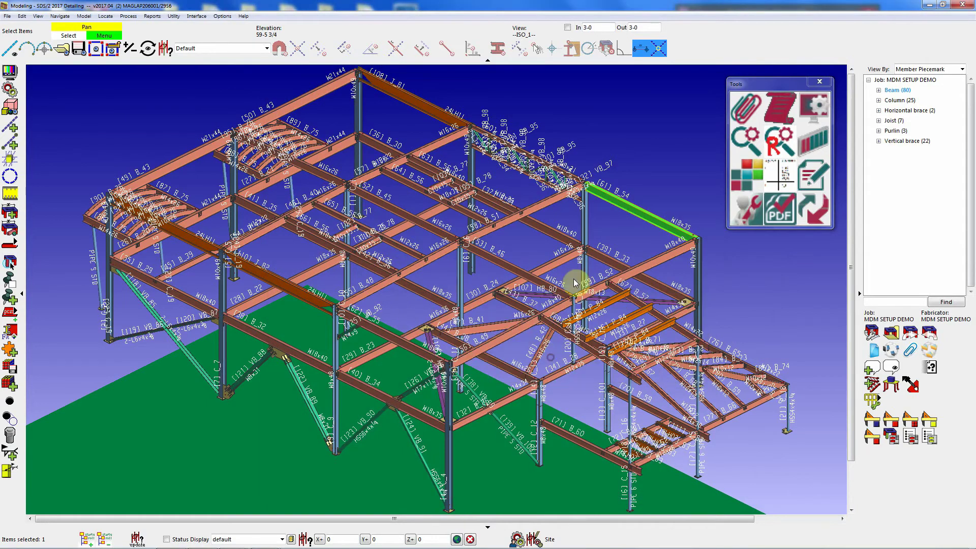
Inspect the member custom properties of beam B_54, leaving the properties and beam edit without changes
{"action": "double_click", "coordinate": [615, 202]}
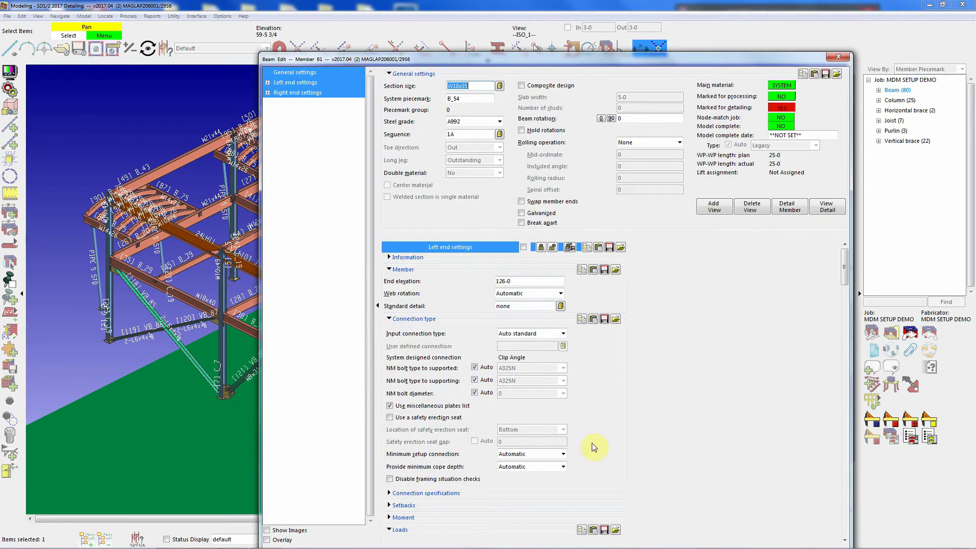
{"action": "left_click_drag", "start_coordinate": [559, 61], "coordinate": [545, 22]}
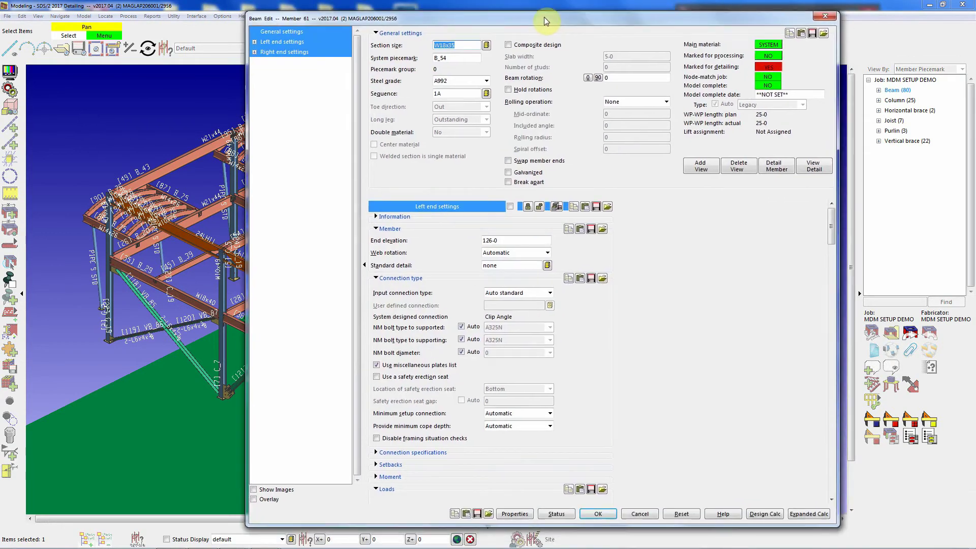
{"action": "left_click", "coordinate": [515, 514]}
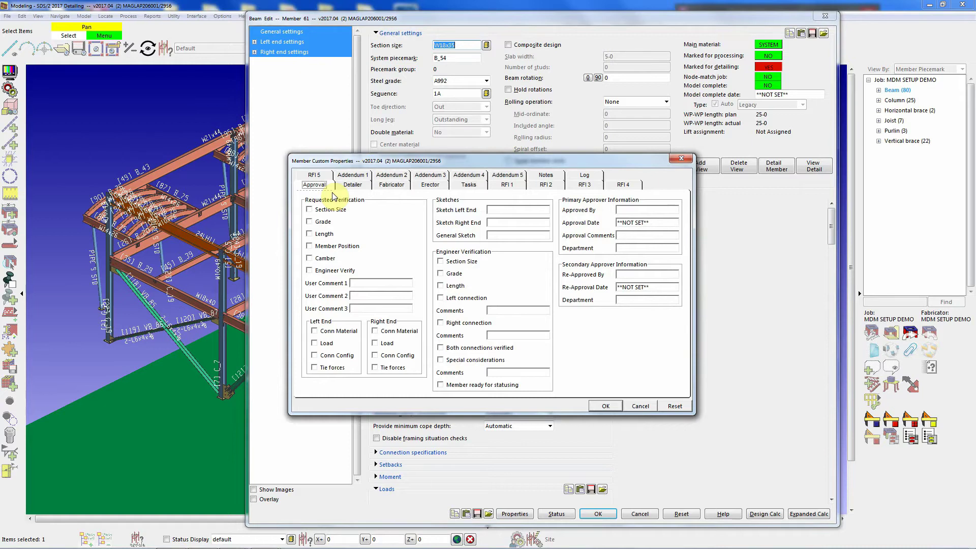
{"action": "left_click", "coordinate": [642, 405]}
{"action": "left_click", "coordinate": [640, 514]}
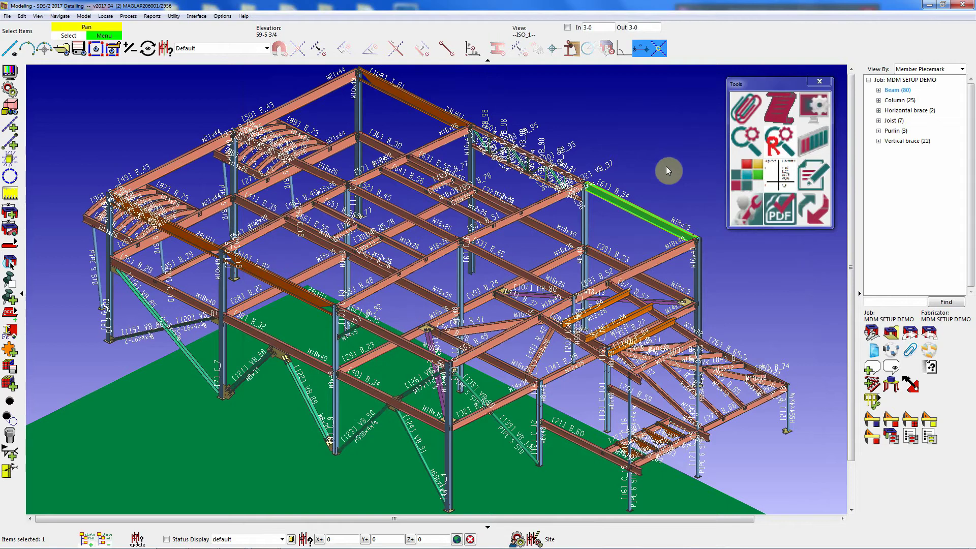
Exit Modeling and SDS/2, and switch to a Windows Explorer window showing the computer's drives
{"action": "left_click", "coordinate": [963, 4]}
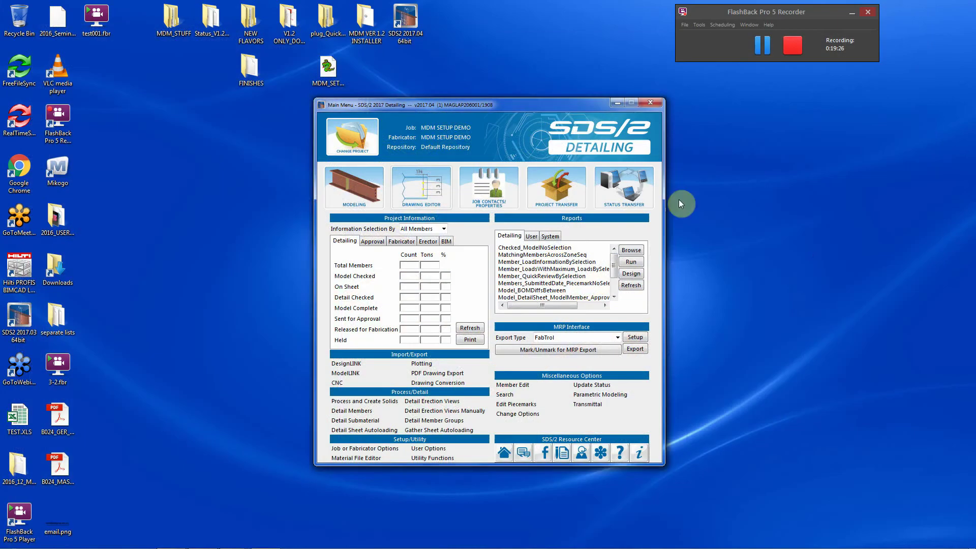
{"action": "left_click", "coordinate": [647, 103]}
{"action": "left_click", "coordinate": [87, 541]}
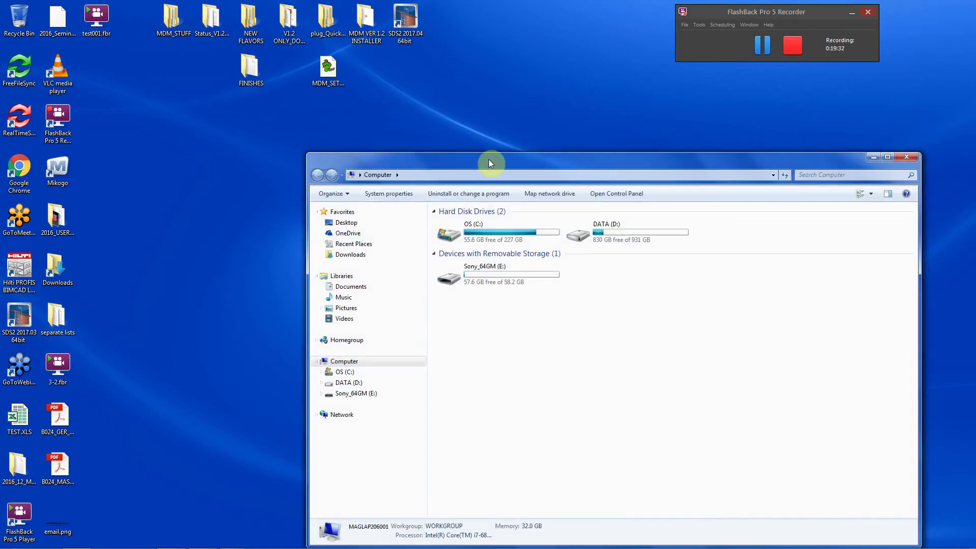
Arrange two Windows Explorer windows side by side on the desktop, both showing the computer's drives
{"action": "left_click_drag", "start_coordinate": [489, 159], "coordinate": [971, 136]}
{"action": "key", "text": "super+e"}
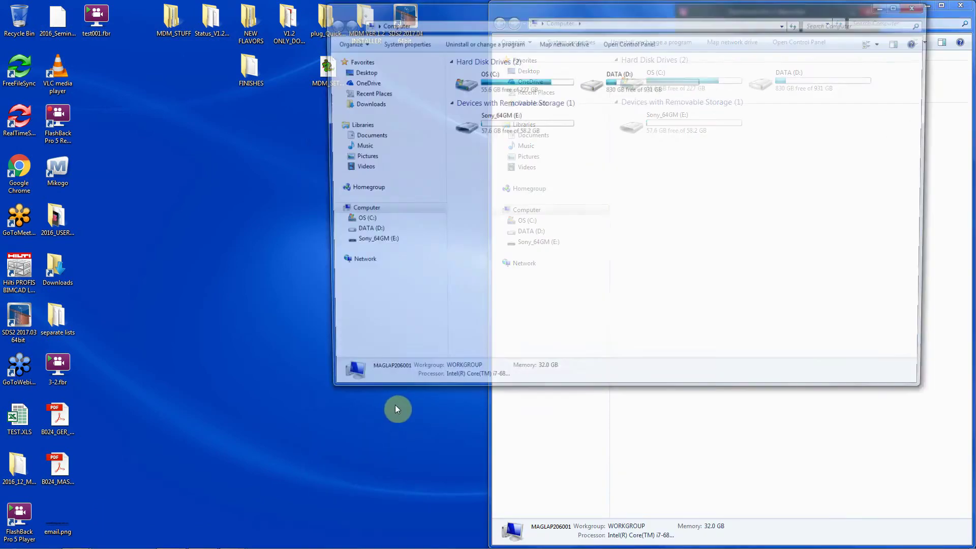
{"action": "key", "text": "super+Left"}
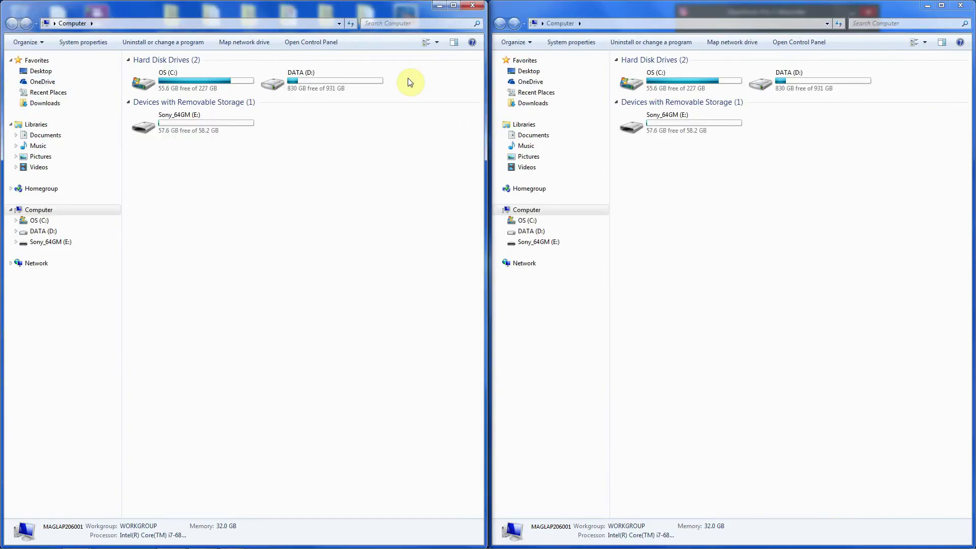
In one Explorer window, open the job folder D:\SDS2_DATA_2017\2017.04\jobs\MDM SETUP DEMO
{"action": "left_click", "coordinate": [785, 283]}
{"action": "left_click", "coordinate": [553, 233]}
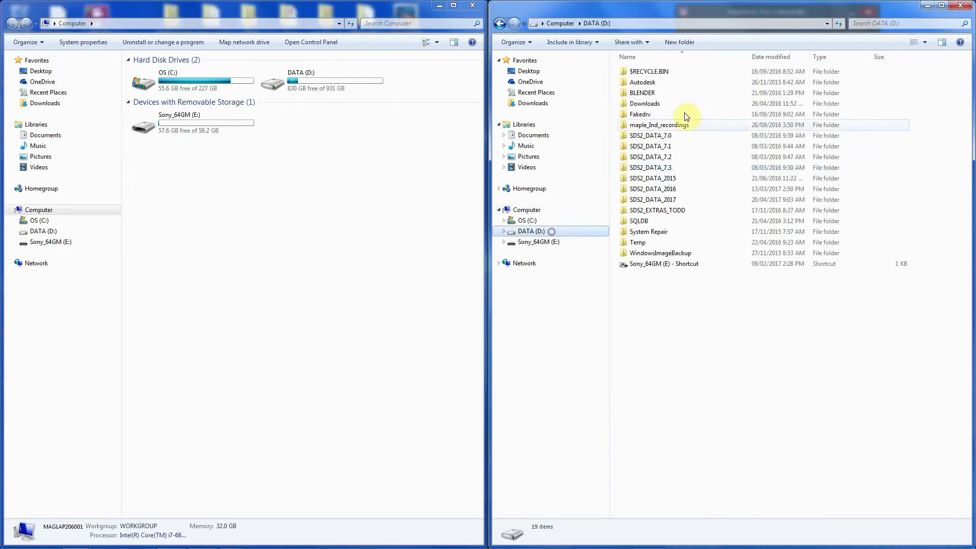
{"action": "double_click", "coordinate": [661, 199]}
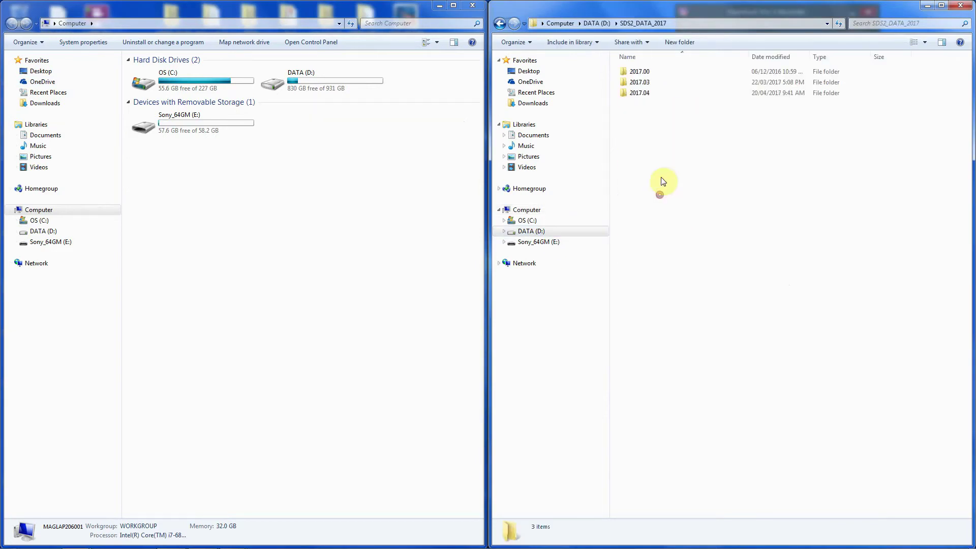
{"action": "double_click", "coordinate": [640, 93]}
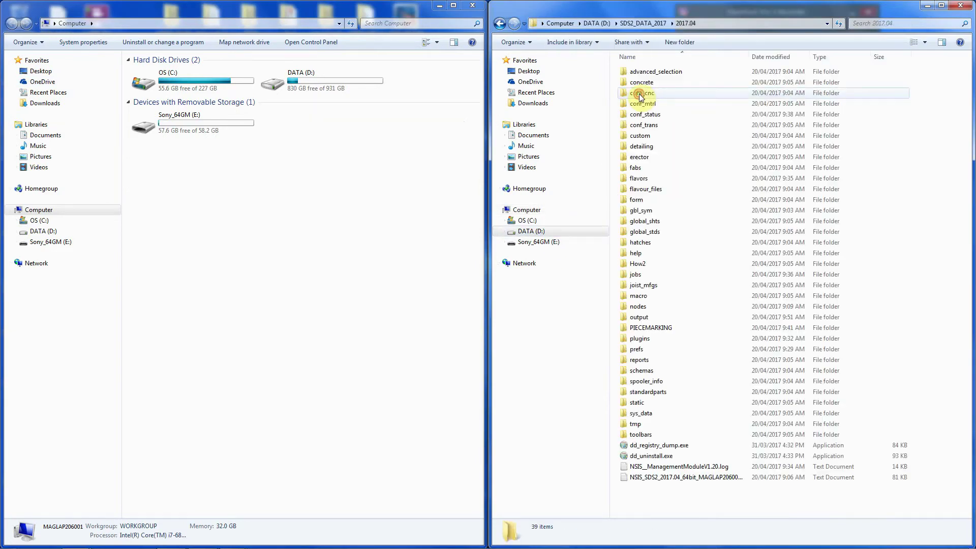
{"action": "double_click", "coordinate": [641, 275]}
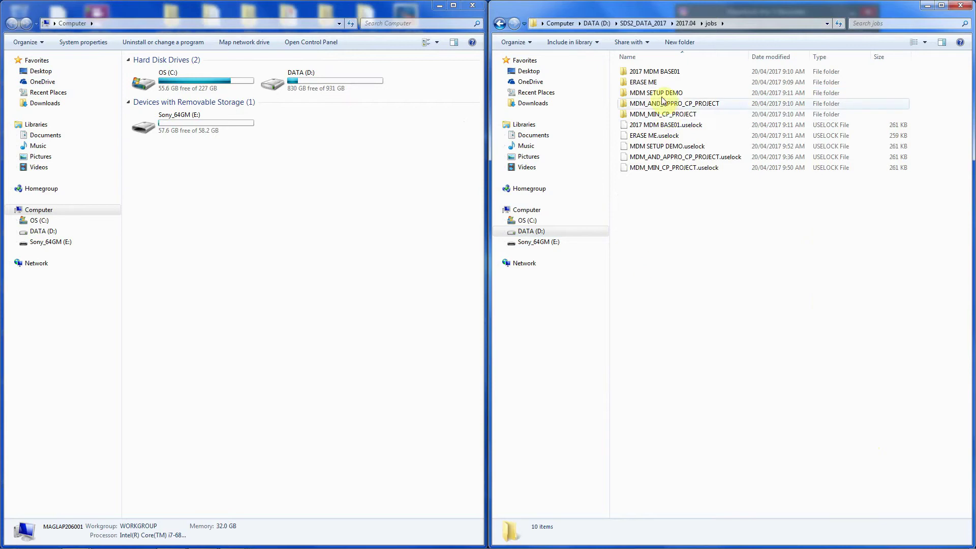
{"action": "double_click", "coordinate": [643, 93]}
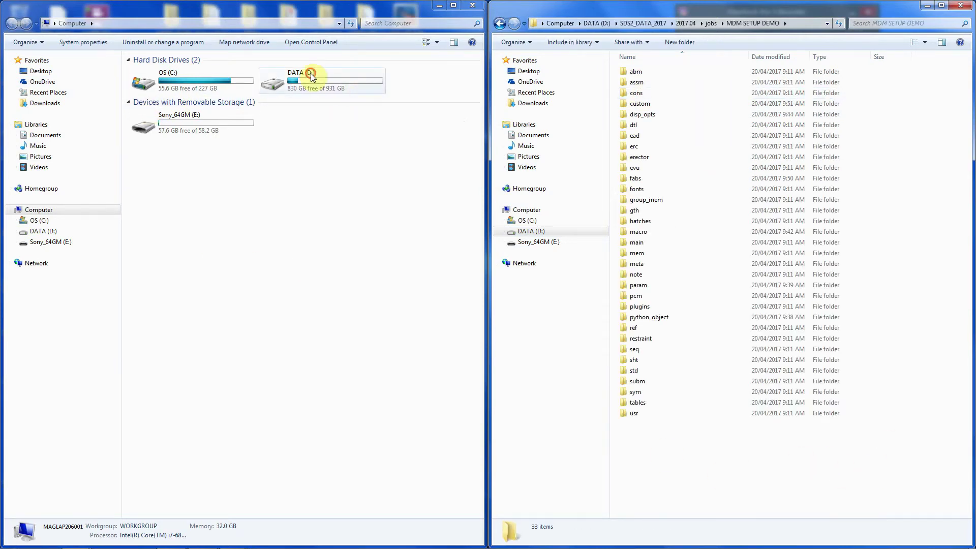
In the other Explorer window, open the flavor folder D:\SDS2_DATA_2017\2017.04\flavors\MDM_AND_APPRO_CP
{"action": "double_click", "coordinate": [300, 83]}
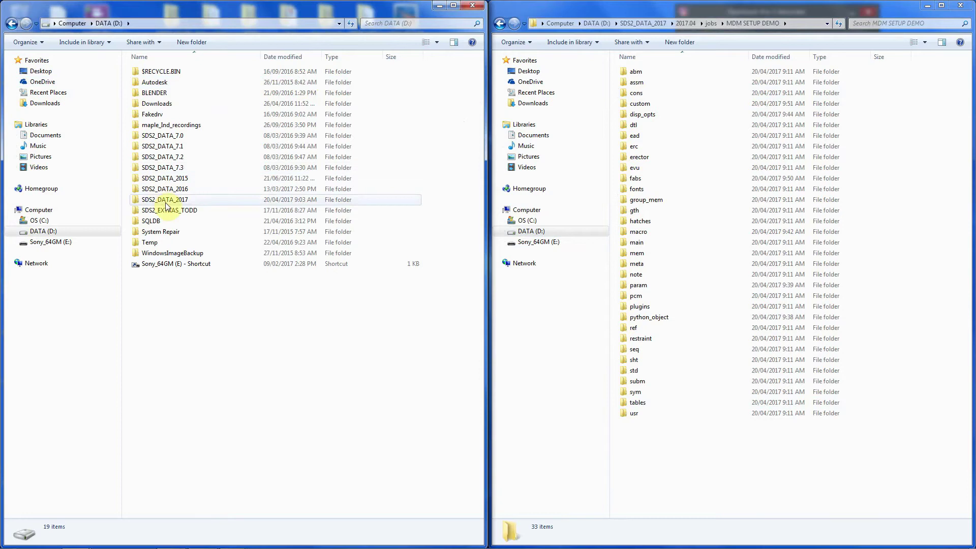
{"action": "double_click", "coordinate": [167, 200]}
{"action": "double_click", "coordinate": [153, 96]}
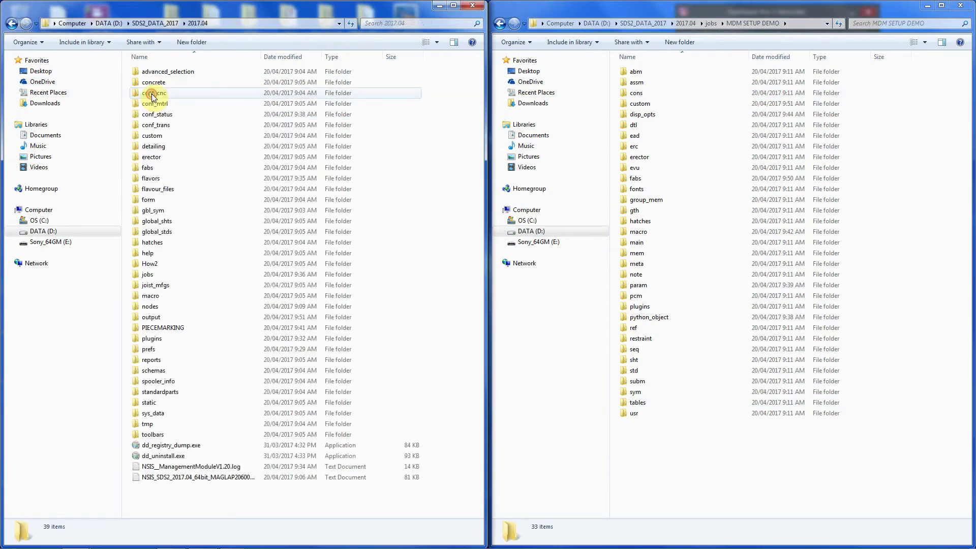
{"action": "double_click", "coordinate": [153, 179]}
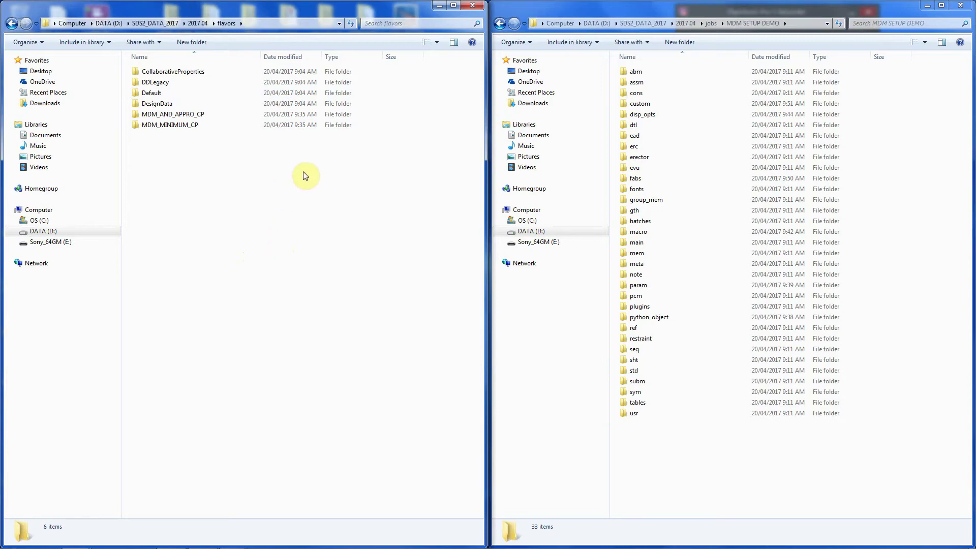
{"action": "left_click", "coordinate": [176, 116]}
{"action": "left_click", "coordinate": [182, 127]}
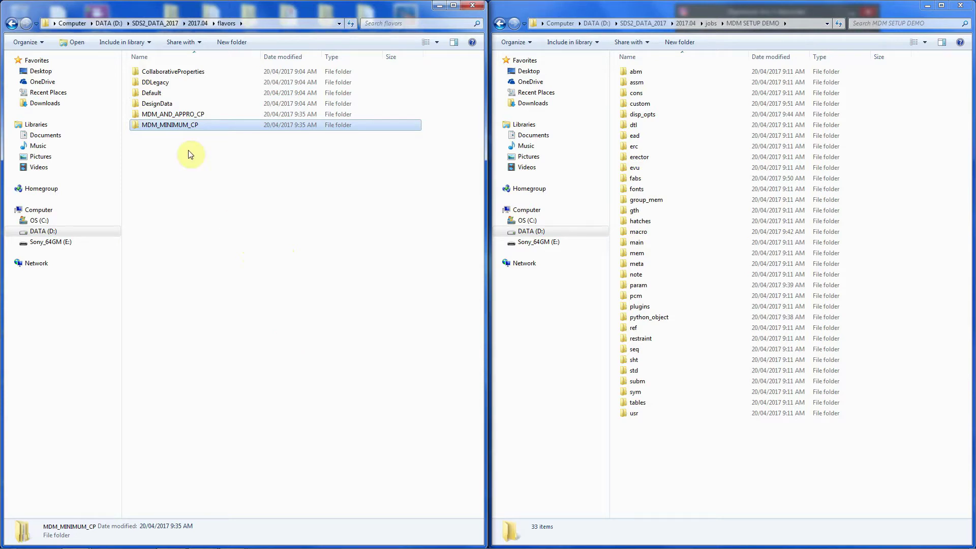
{"action": "left_click", "coordinate": [178, 114]}
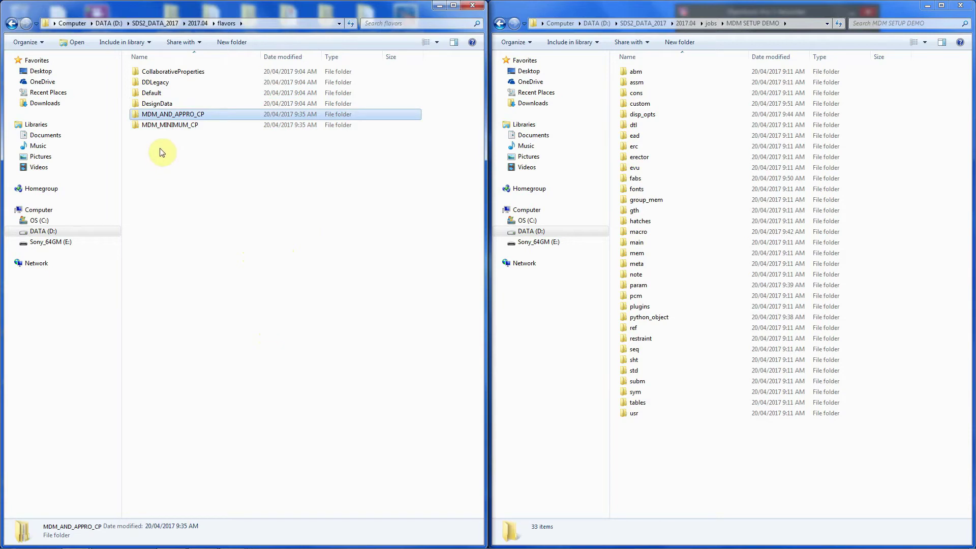
{"action": "double_click", "coordinate": [148, 117]}
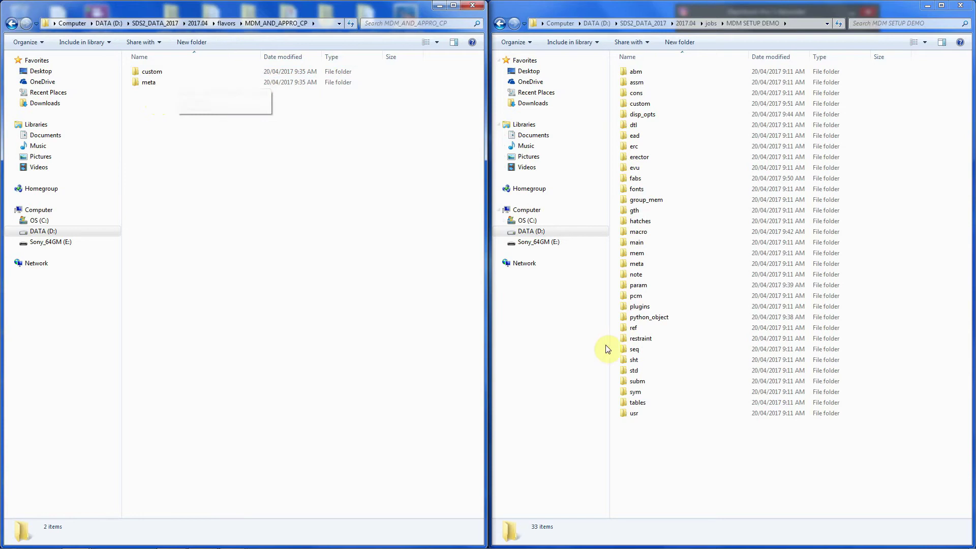
Delete the compiled files __init__.pyc and Member.pyc from the MDM SETUP DEMO job's custom folder
{"action": "left_click", "coordinate": [642, 104]}
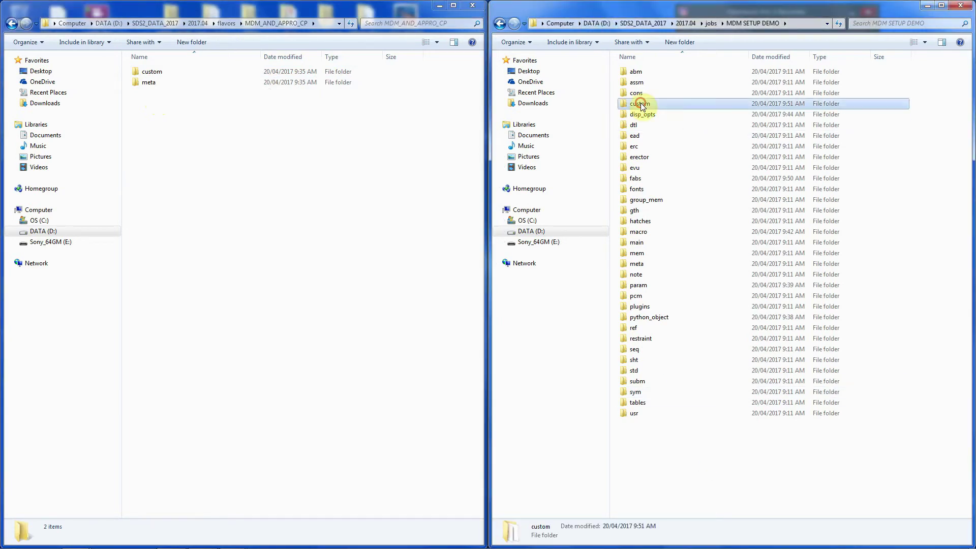
{"action": "left_click", "coordinate": [640, 265]}
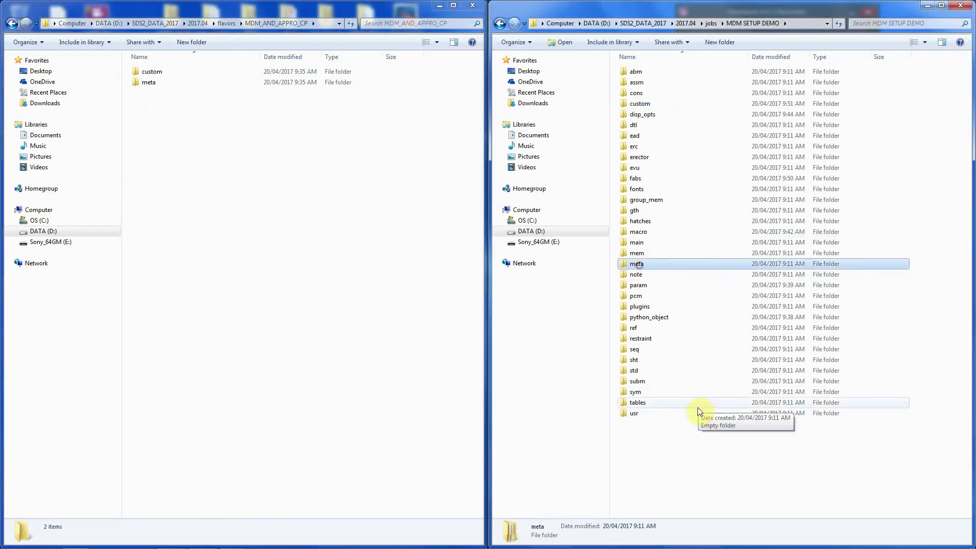
{"action": "double_click", "coordinate": [639, 104]}
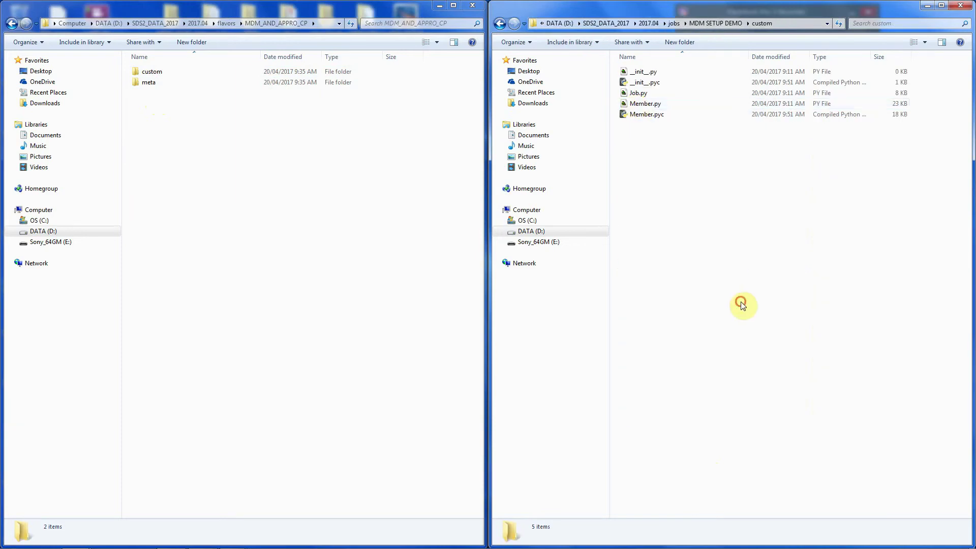
{"action": "left_click", "coordinate": [645, 83]}
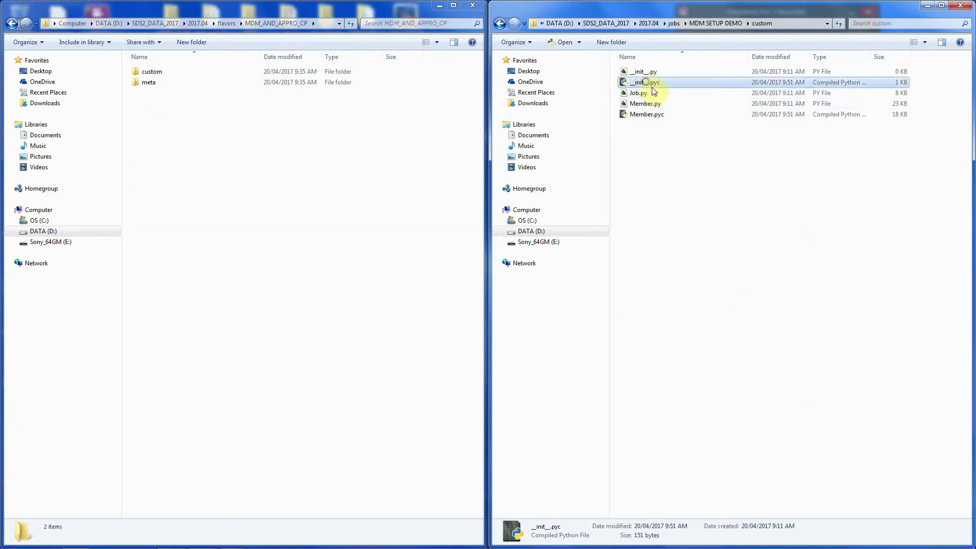
{"action": "left_click", "coordinate": [651, 115], "text": "shift"}
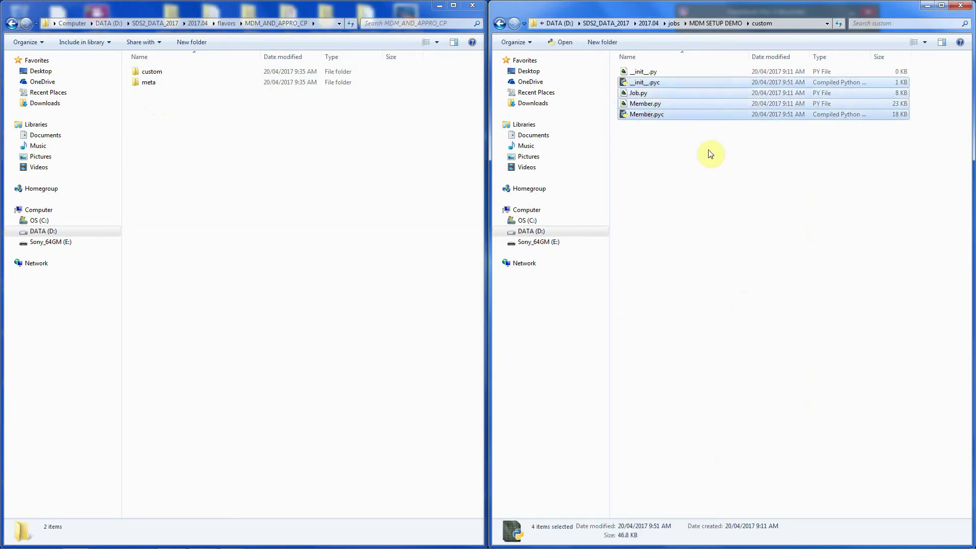
{"action": "left_click", "coordinate": [648, 84]}
{"action": "left_click", "coordinate": [661, 118], "text": "ctrl"}
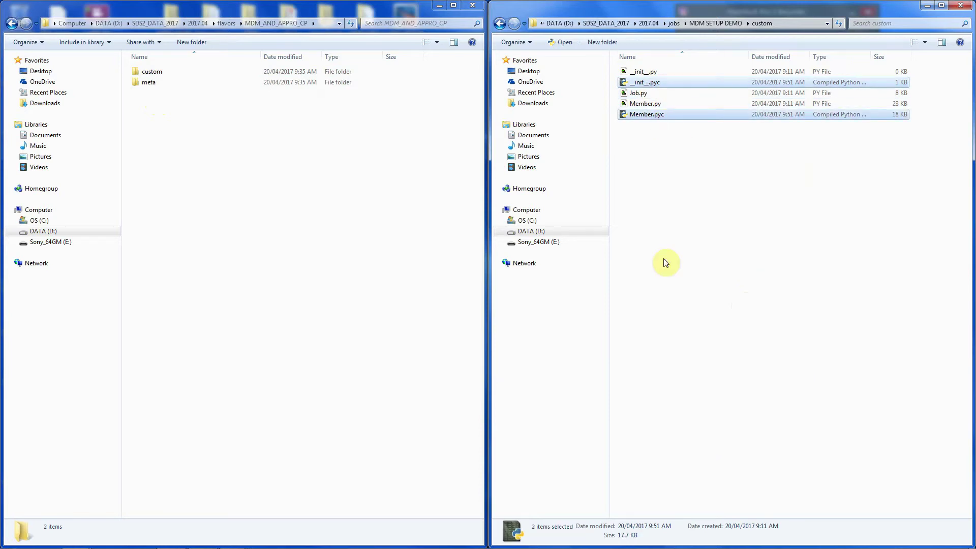
{"action": "key", "text": "Delete"}
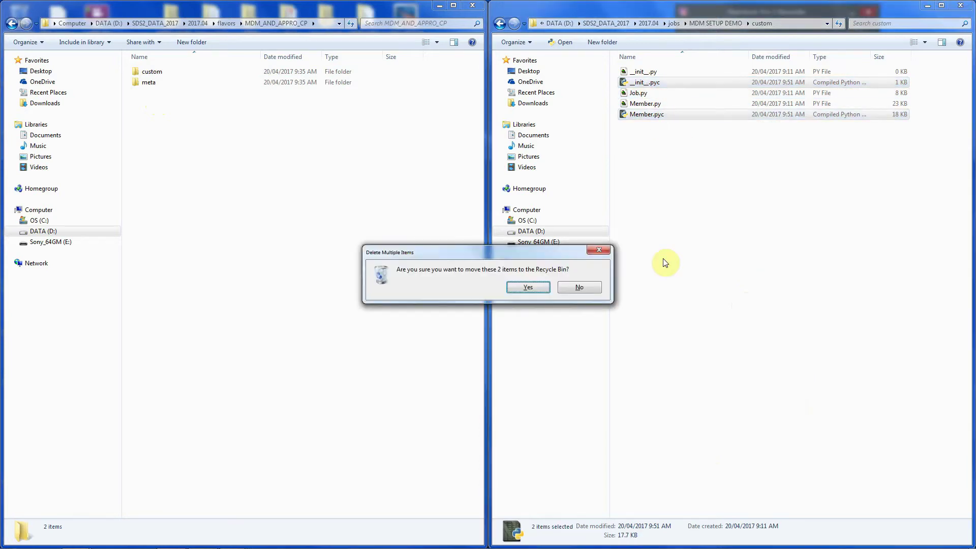
{"action": "left_click", "coordinate": [531, 289]}
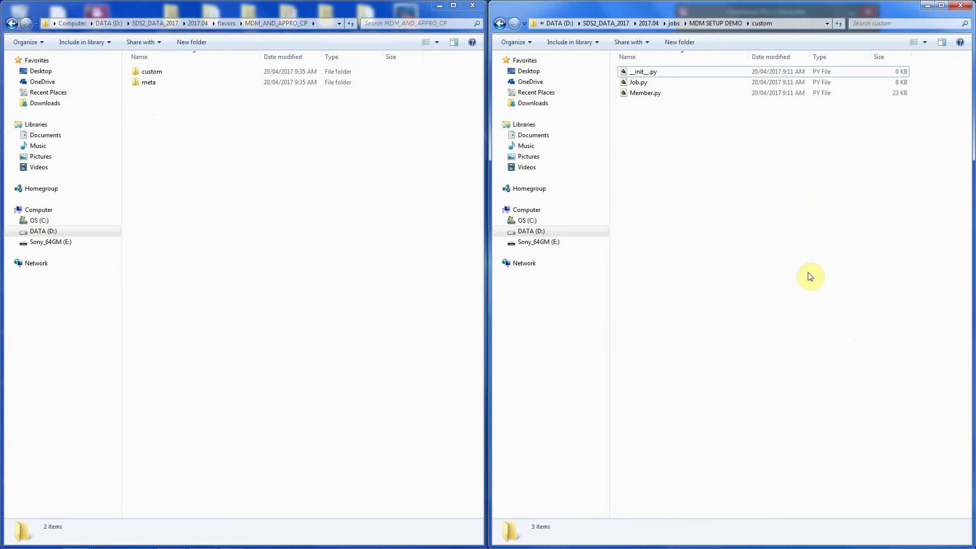
Copy __init__.py, Job.py and Member.py from the MDM_AND_APPRO_CP custom folder into the job's custom folder, replacing the existing files
{"action": "double_click", "coordinate": [150, 71]}
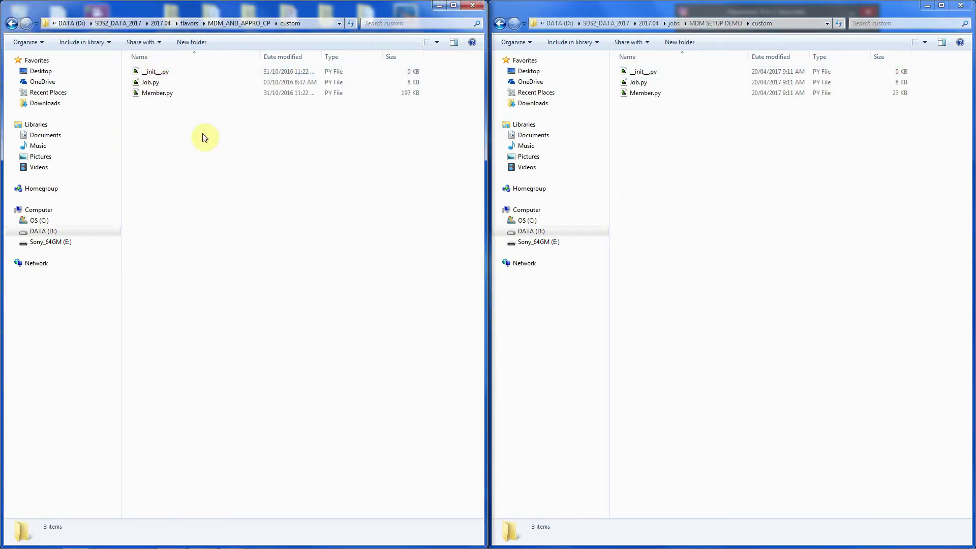
{"action": "left_click_drag", "start_coordinate": [314, 172], "coordinate": [173, 84]}
{"action": "right_click_drag", "start_coordinate": [172, 84], "coordinate": [726, 194]}
{"action": "left_click", "coordinate": [748, 224]}
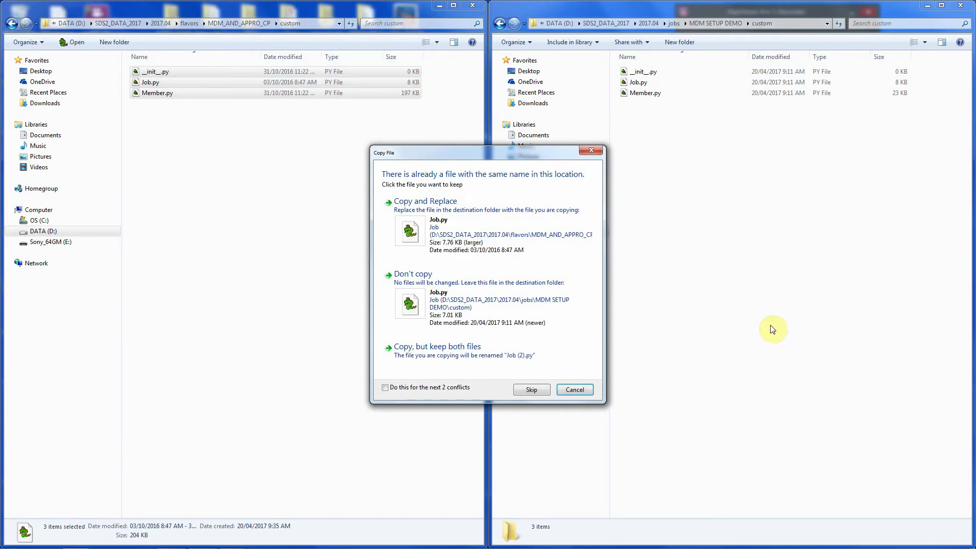
{"action": "left_click", "coordinate": [421, 230]}
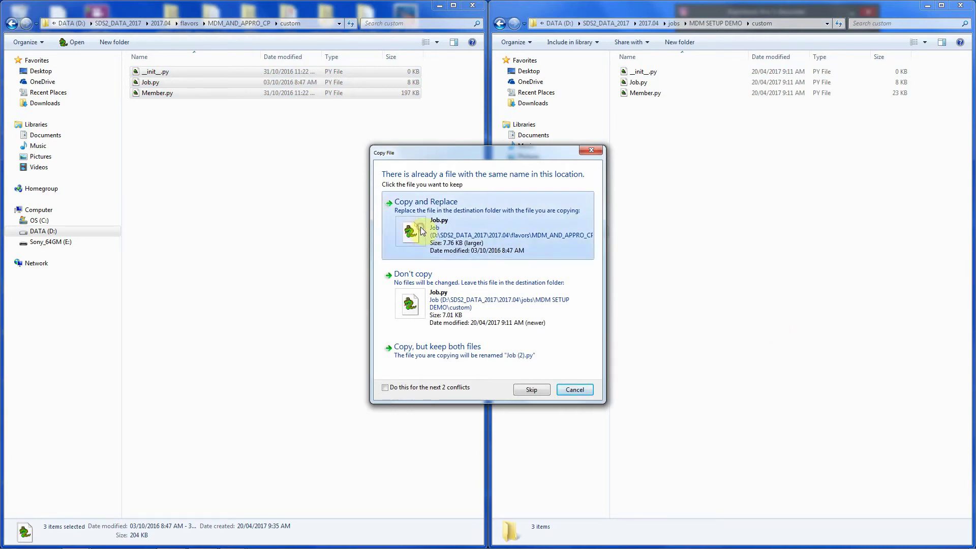
{"action": "left_click", "coordinate": [425, 229]}
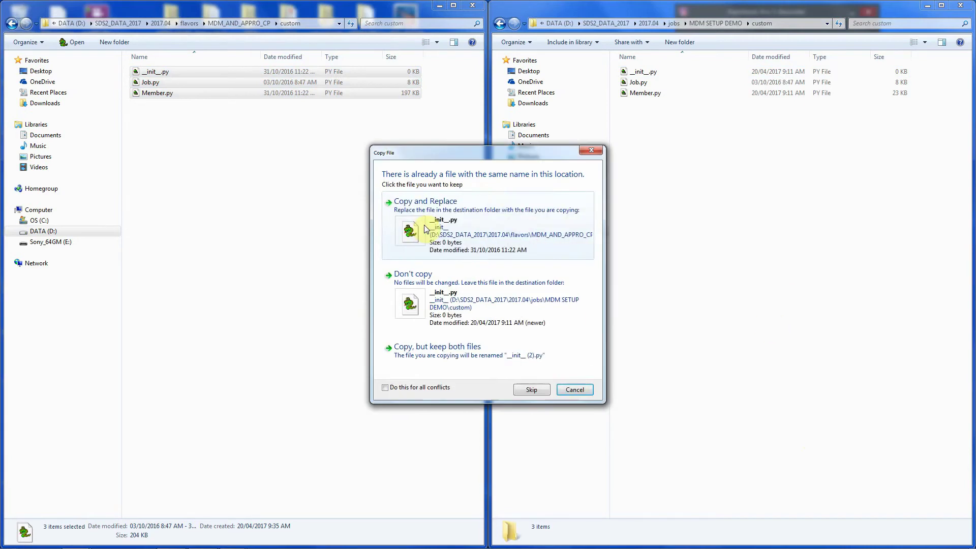
{"action": "left_click", "coordinate": [423, 225]}
{"action": "left_click", "coordinate": [307, 230]}
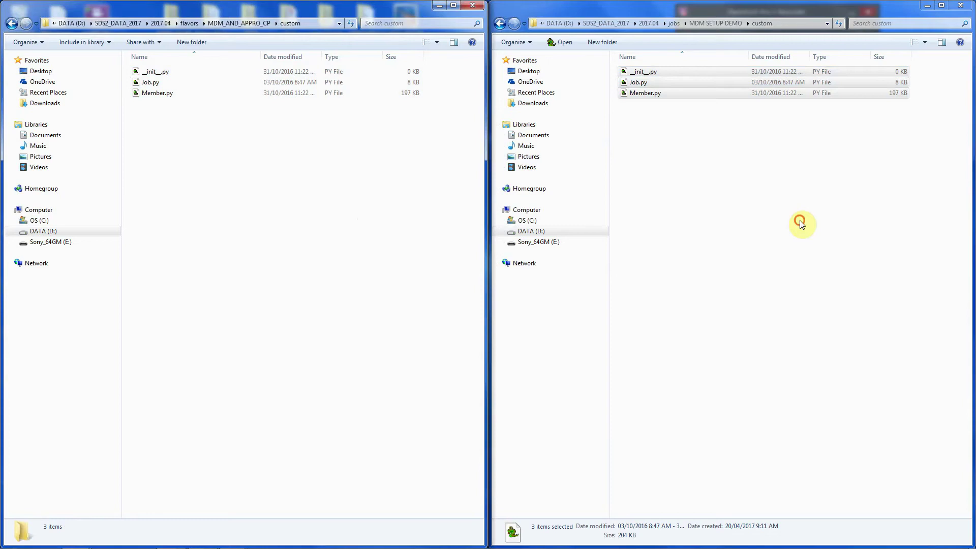
{"action": "left_click", "coordinate": [802, 221]}
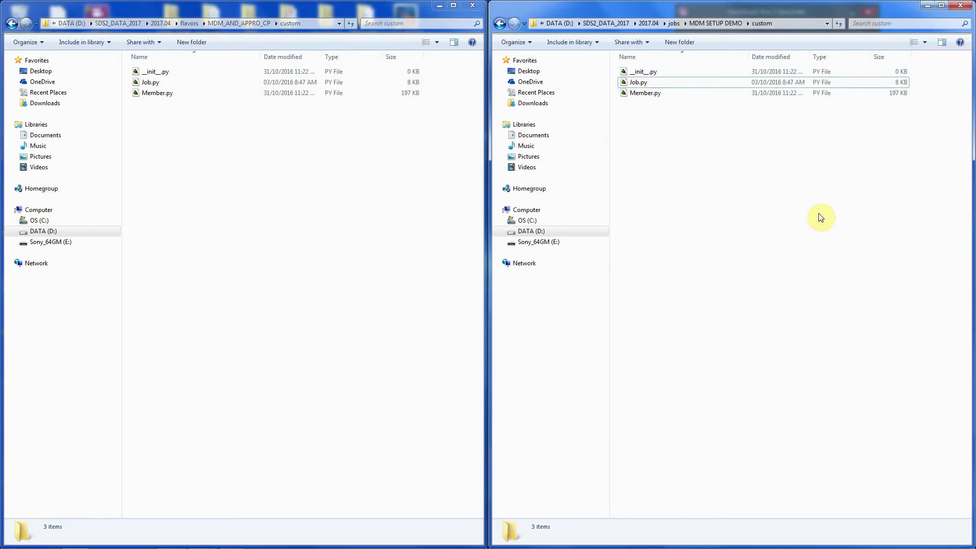
Open the meta\schemas folders of both the MDM_AND_APPRO_CP flavor and the MDM SETUP DEMO job
{"action": "left_click", "coordinate": [500, 23]}
{"action": "left_click", "coordinate": [11, 24]}
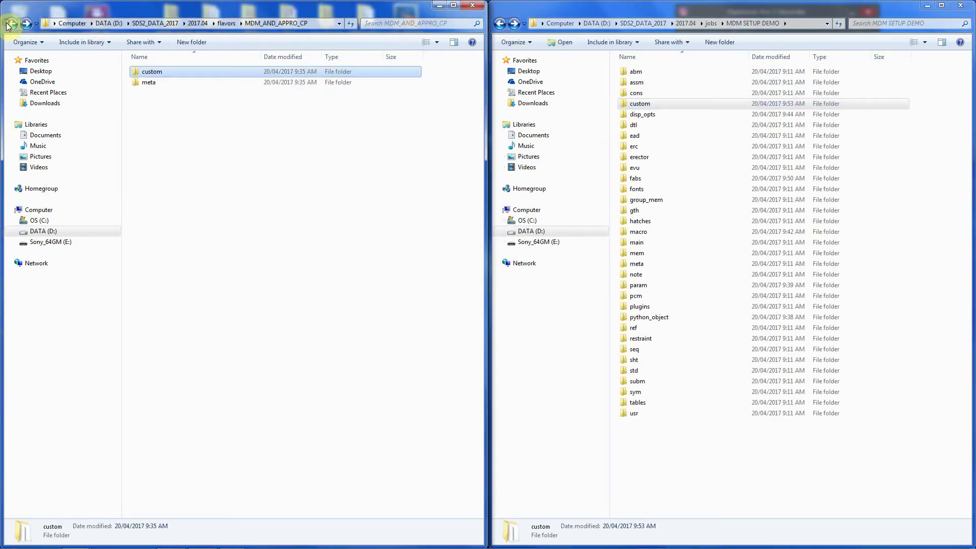
{"action": "left_click", "coordinate": [148, 83]}
{"action": "double_click", "coordinate": [149, 83]}
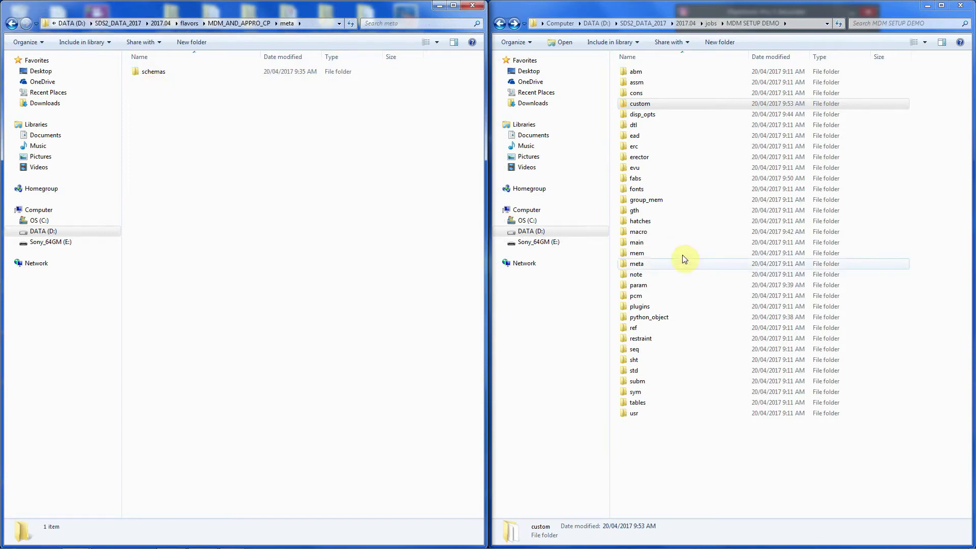
{"action": "double_click", "coordinate": [637, 263]}
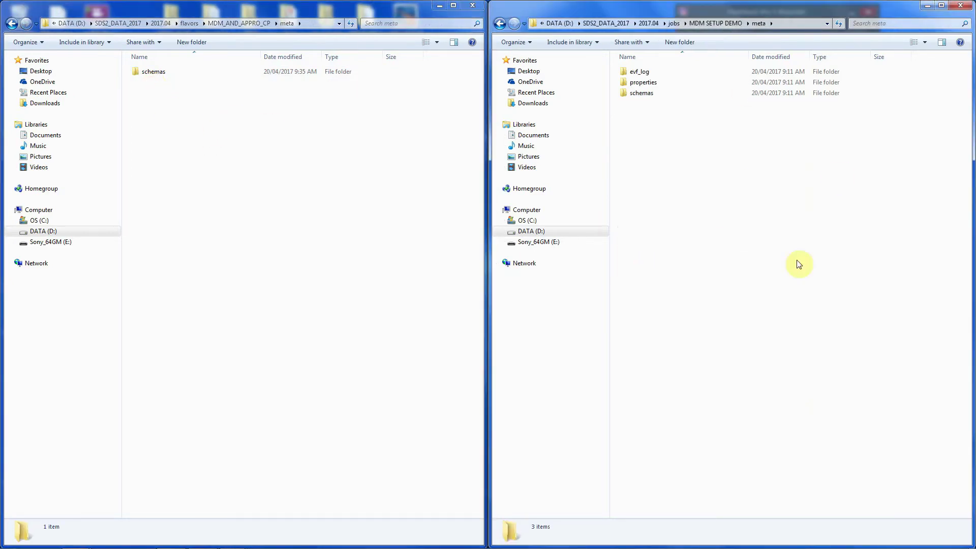
{"action": "double_click", "coordinate": [159, 77]}
{"action": "left_click", "coordinate": [645, 95]}
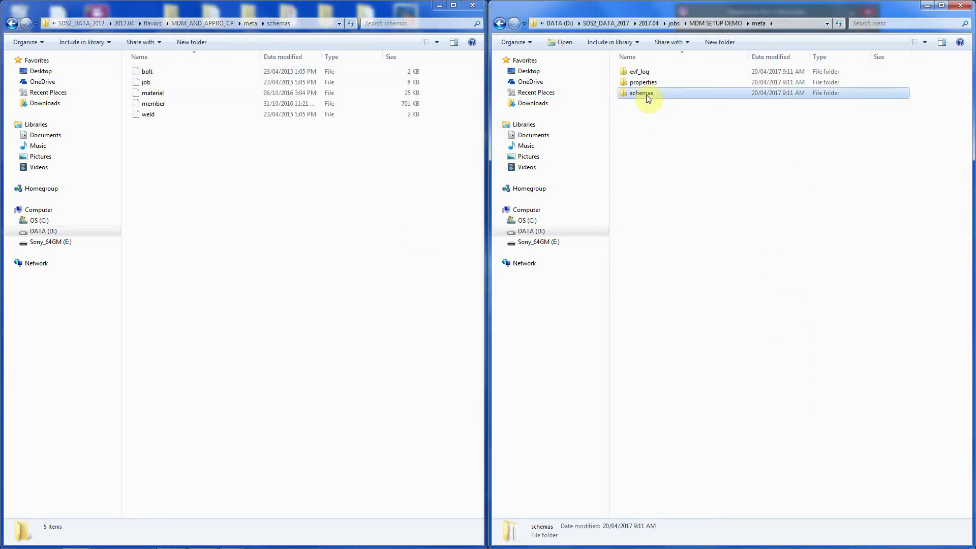
{"action": "double_click", "coordinate": [646, 94]}
Copy the bolt, job, material, member and weld schema files from MDM_AND_APPRO_CP into the job's schemas folder, replacing the existing files
{"action": "left_click_drag", "start_coordinate": [295, 181], "coordinate": [145, 81]}
{"action": "left_click_drag", "start_coordinate": [146, 82], "coordinate": [757, 219]}
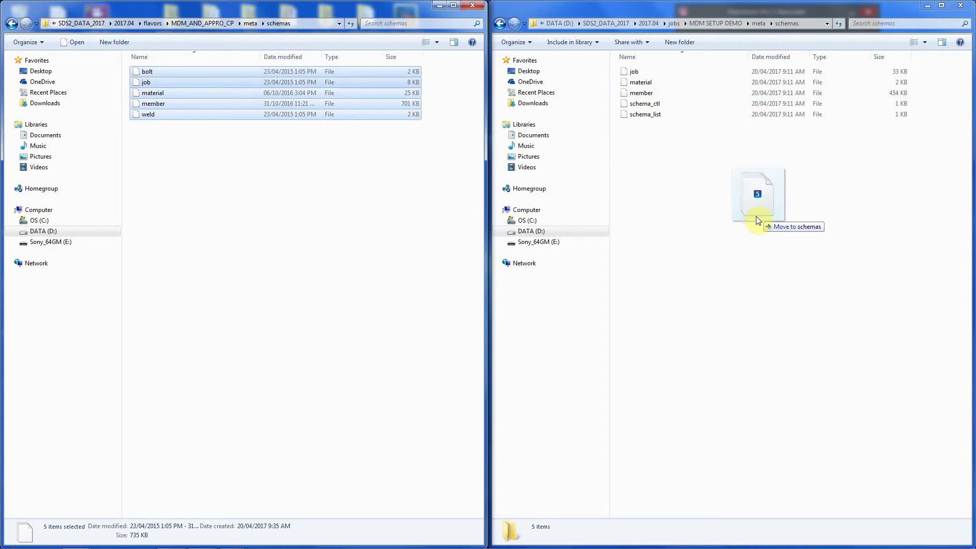
{"action": "right_click_drag", "start_coordinate": [758, 220], "coordinate": [741, 218]}
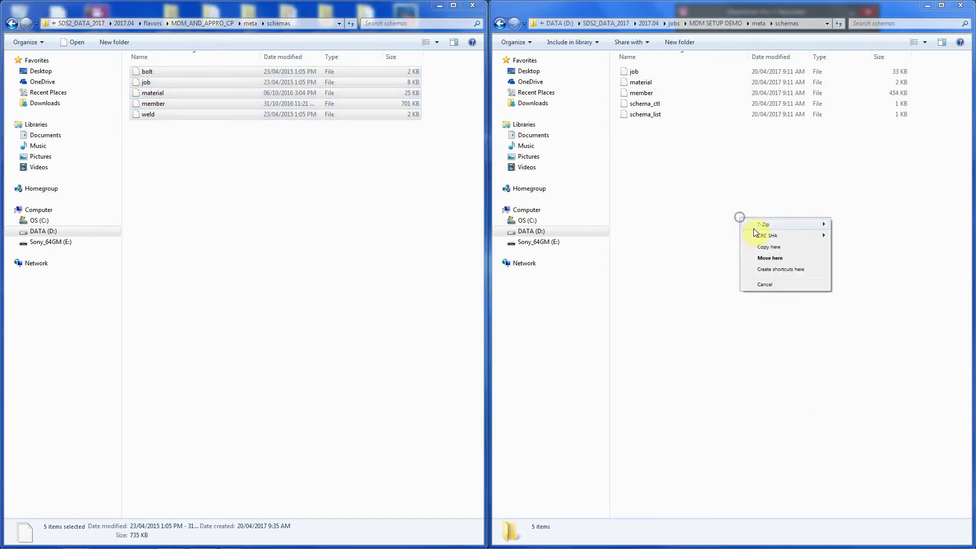
{"action": "left_click", "coordinate": [770, 249]}
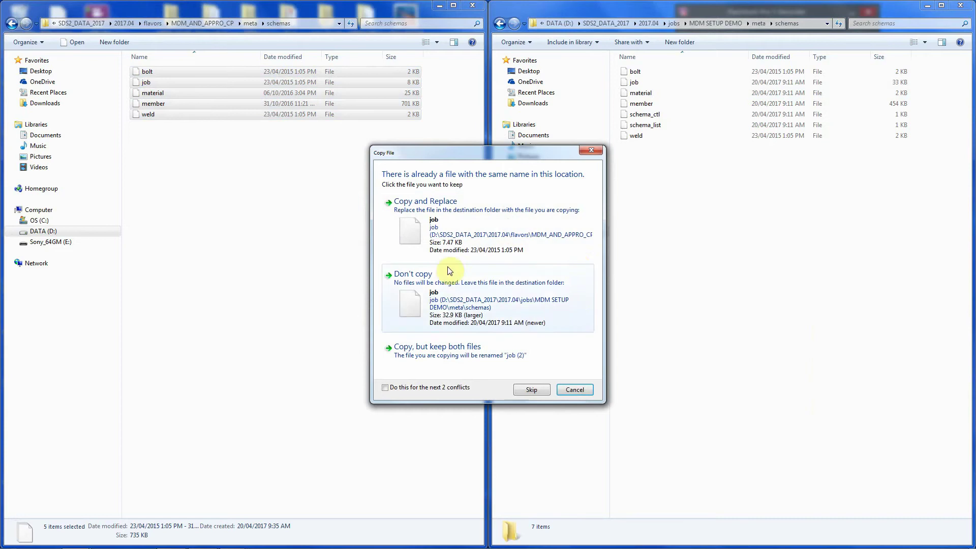
{"action": "left_click", "coordinate": [425, 233]}
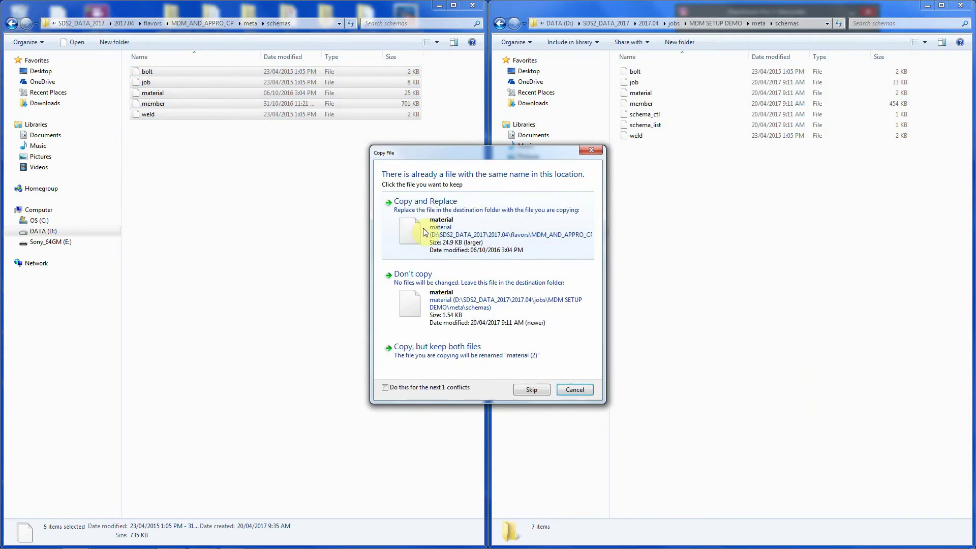
{"action": "left_click", "coordinate": [425, 233]}
{"action": "left_click", "coordinate": [424, 233]}
{"action": "left_click", "coordinate": [762, 262]}
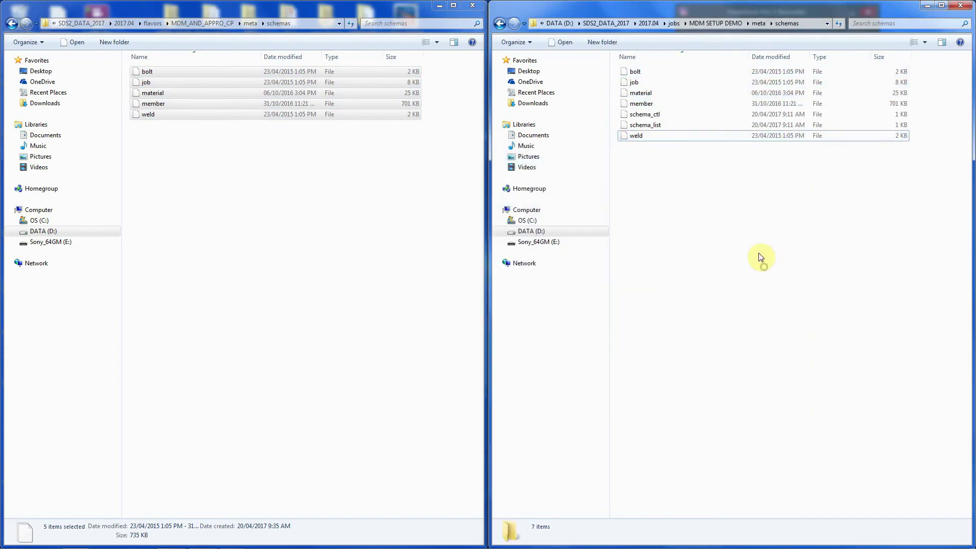
{"action": "left_click", "coordinate": [650, 115]}
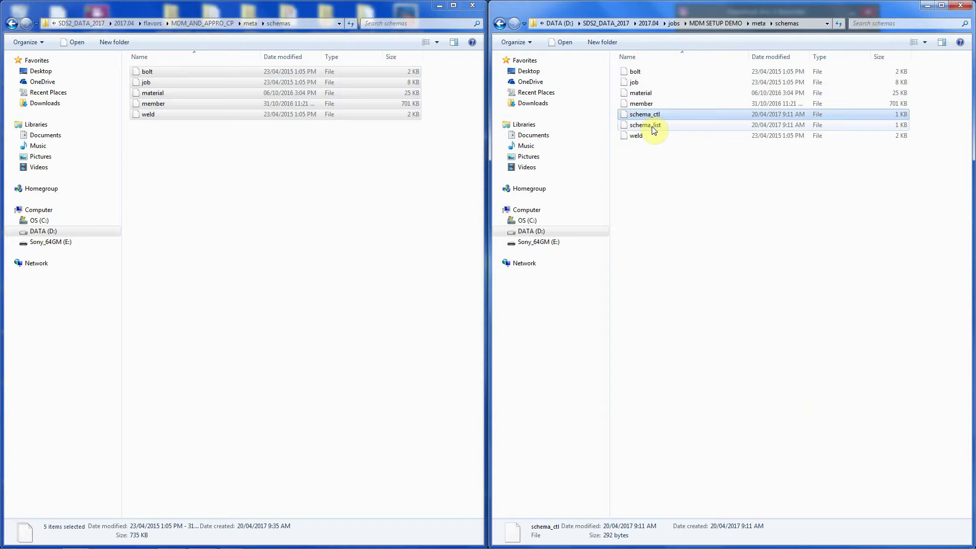
{"action": "left_click", "coordinate": [766, 332]}
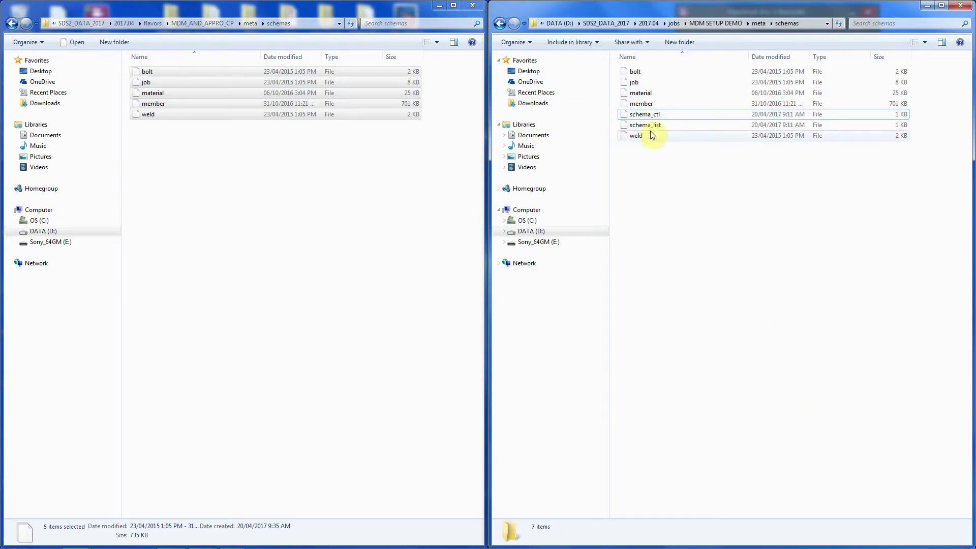
Minimise both Explorer windows, then launch SDS/2 2017.04 and open the MDM SETUP DEMO model in the --ISO_1-- erection view
{"action": "left_click", "coordinate": [928, 5]}
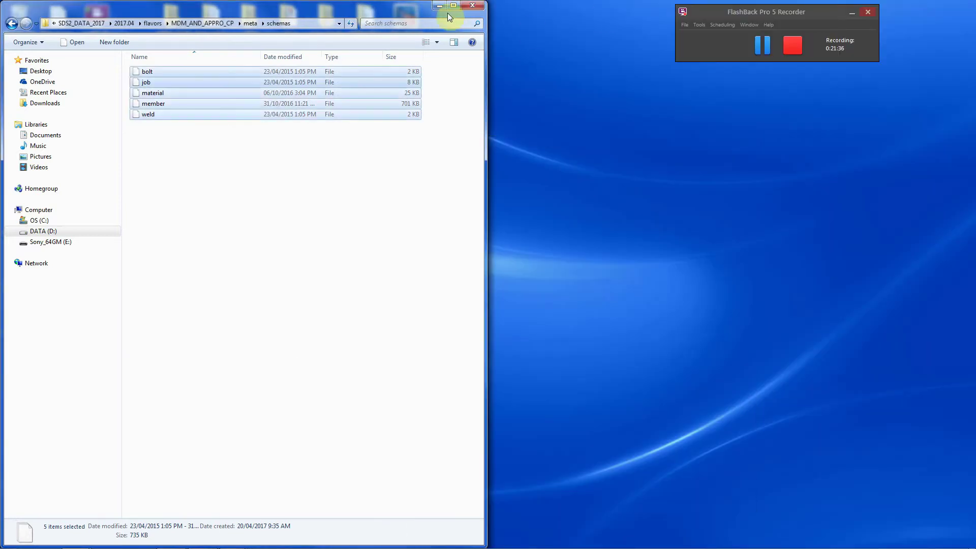
{"action": "left_click", "coordinate": [441, 6]}
{"action": "double_click", "coordinate": [407, 17]}
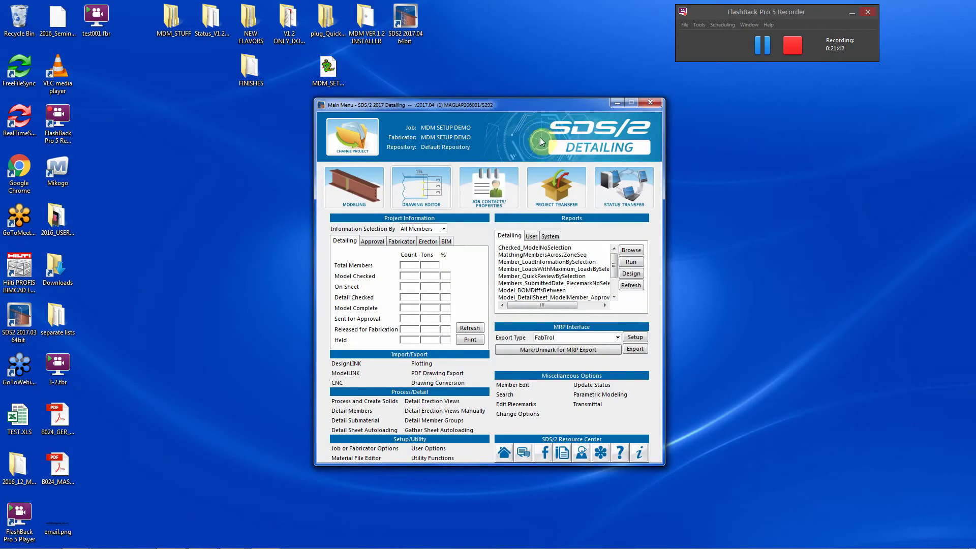
{"action": "left_click", "coordinate": [436, 176]}
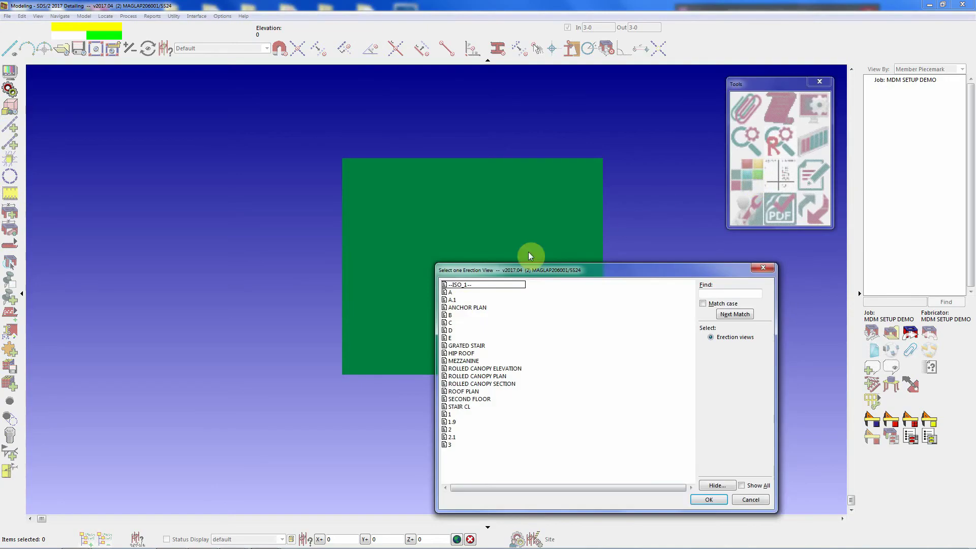
{"action": "double_click", "coordinate": [460, 285]}
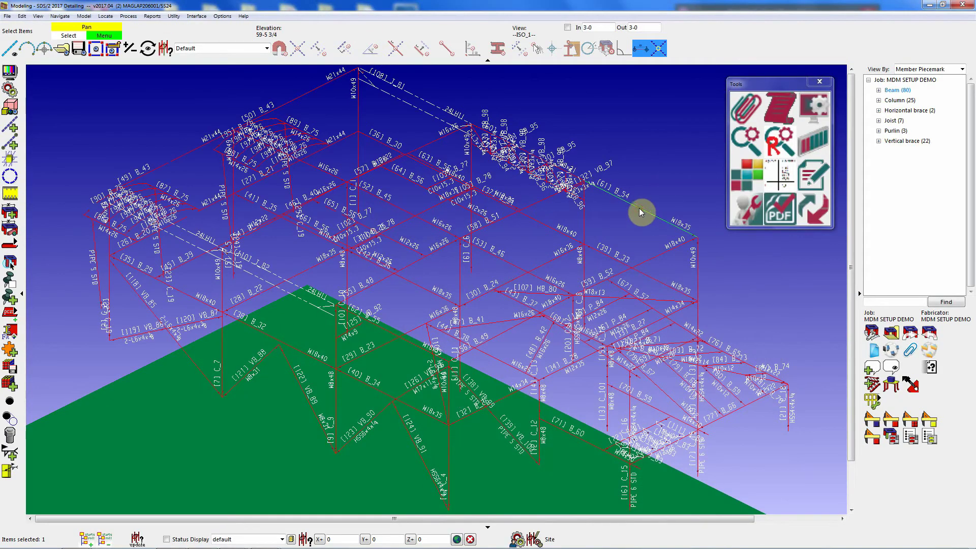
Open beam B_54 for editing and bring up its member custom properties
{"action": "right_click", "coordinate": [644, 118]}
{"action": "left_click", "coordinate": [656, 124]}
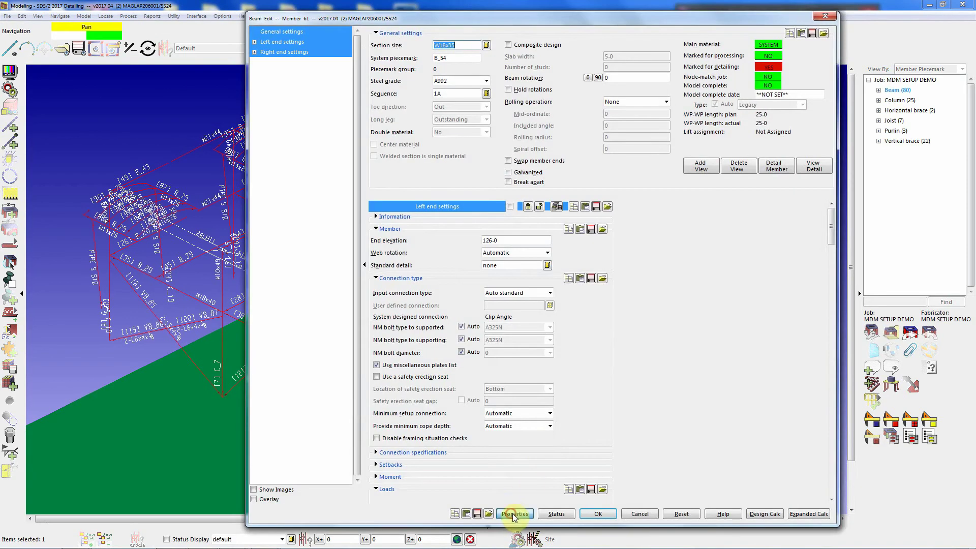
{"action": "left_click", "coordinate": [514, 515]}
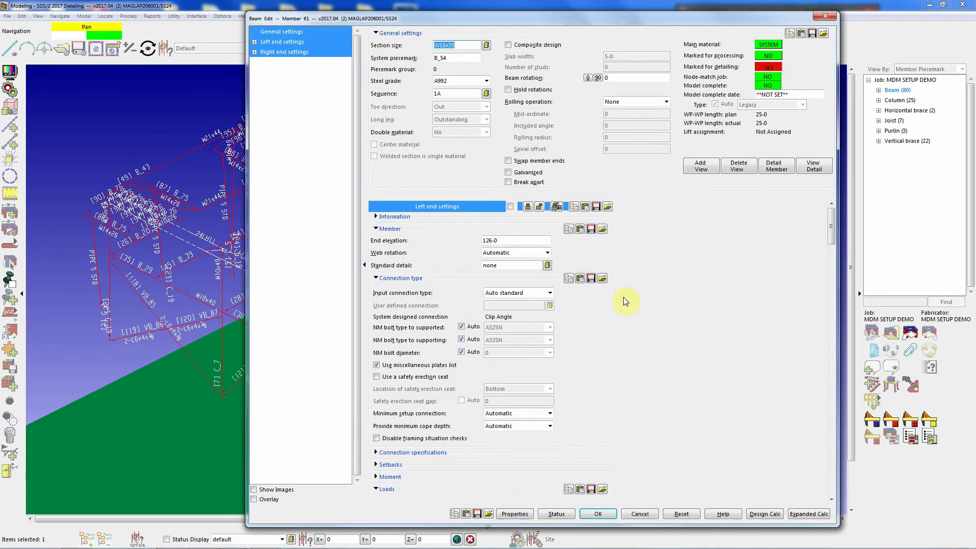
Review beam B_54's General Custom Properties pages, from Approval through Detailing, Erector, Tasks, RFI and Sketch to Addendum
{"action": "left_click", "coordinate": [238, 128]}
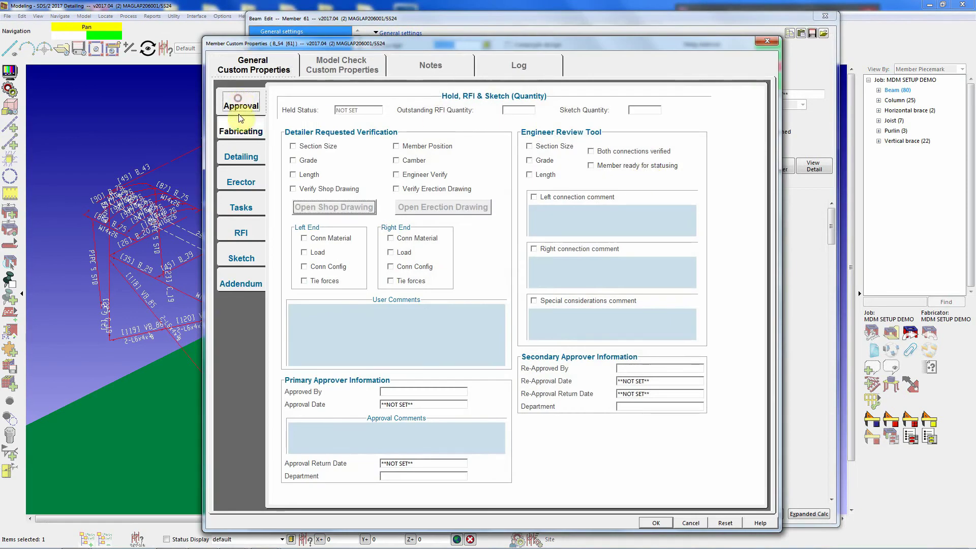
{"action": "left_click", "coordinate": [236, 155]}
{"action": "left_click", "coordinate": [247, 188]}
{"action": "left_click", "coordinate": [241, 208]}
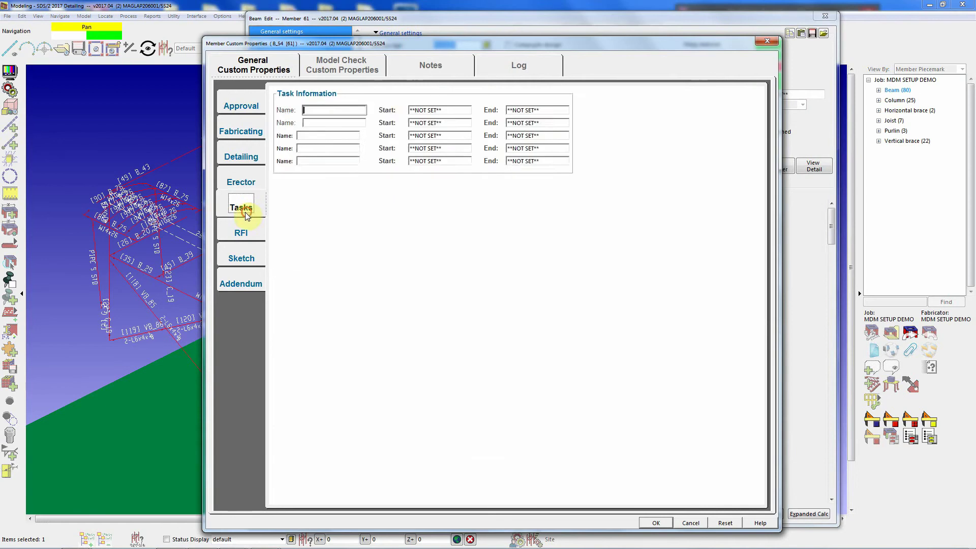
{"action": "left_click", "coordinate": [241, 233]}
{"action": "left_click", "coordinate": [241, 259]}
{"action": "left_click", "coordinate": [243, 279]}
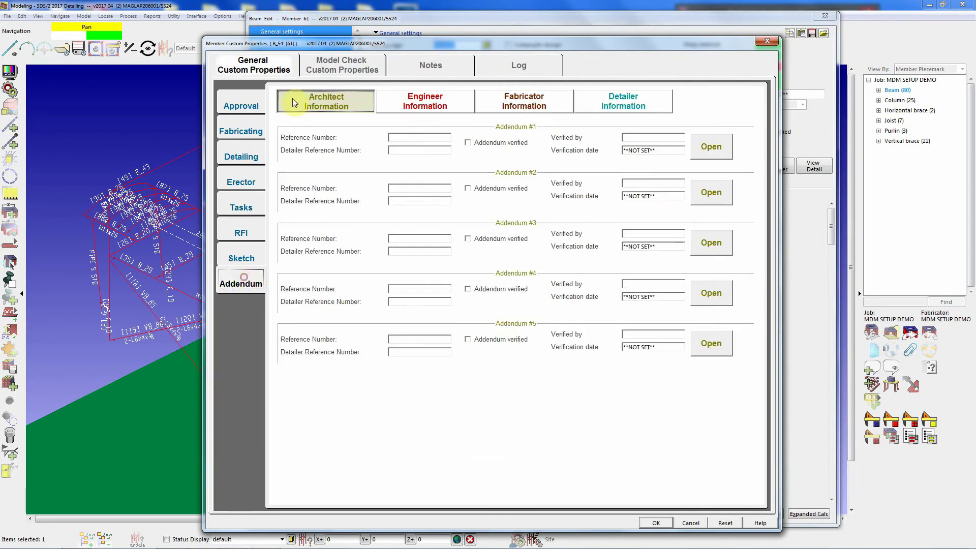
Review the beam's Model Check Custom Properties, then close the beam's dialogs and the Modeling window
{"action": "left_click", "coordinate": [326, 70]}
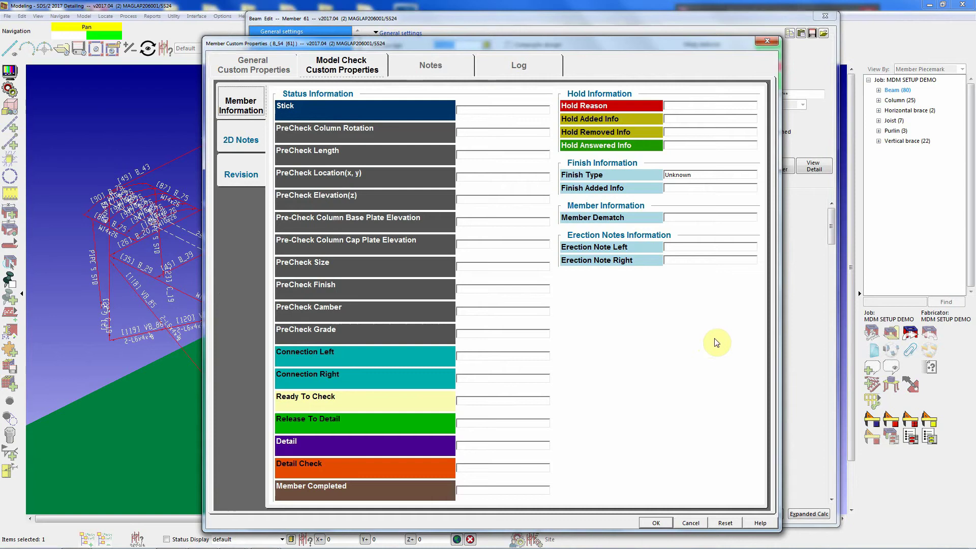
{"action": "left_click", "coordinate": [767, 41]}
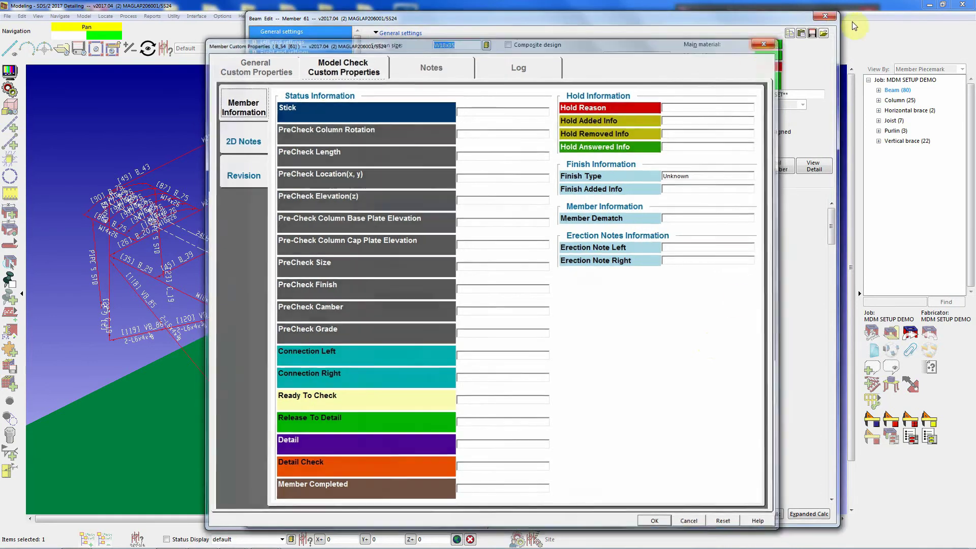
{"action": "left_click", "coordinate": [826, 18]}
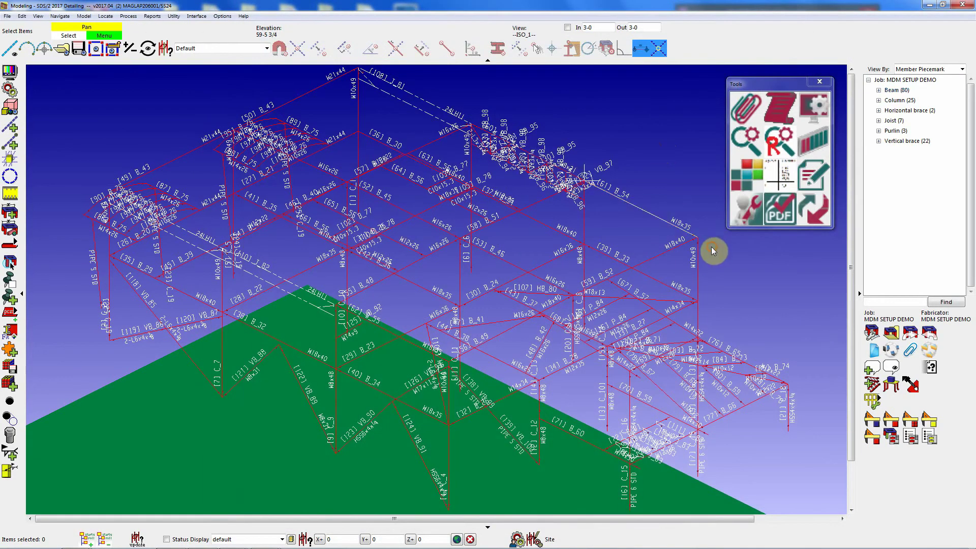
{"action": "scroll", "coordinate": [718, 251], "scroll_direction": "up", "scroll_amount": 2}
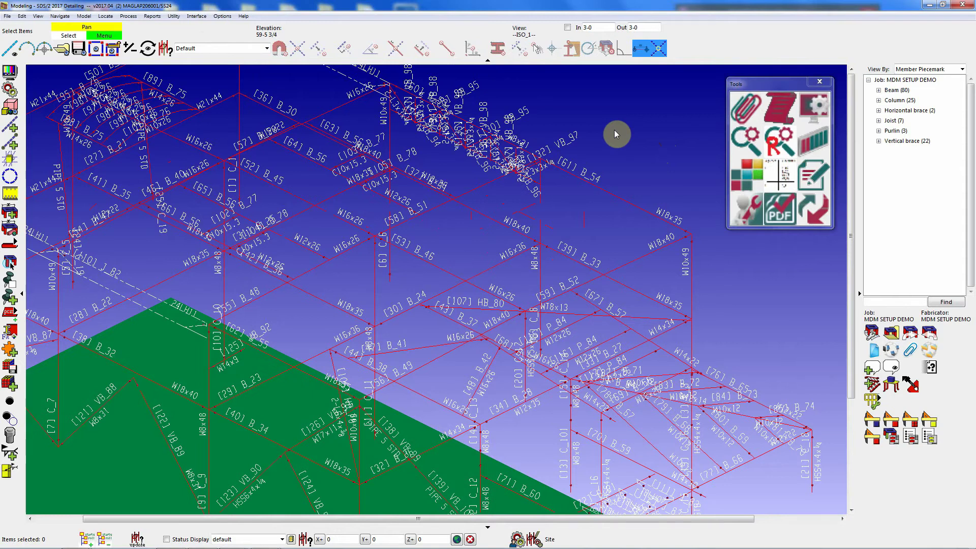
{"action": "left_click", "coordinate": [962, 3]}
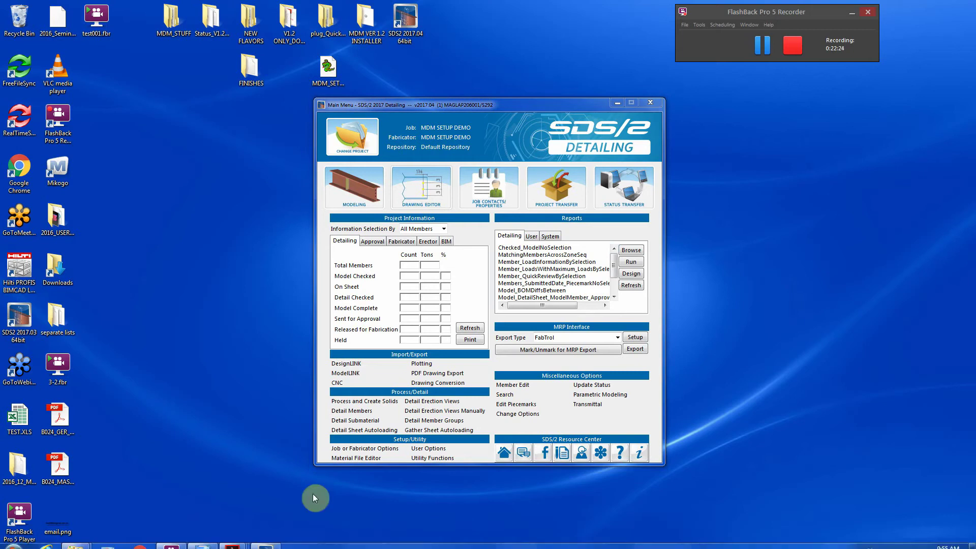
Bring back both Explorer windows and go from the job's schemas folder to the MDM SETUP DEMO custom folder
{"action": "mouse_move", "coordinate": [76, 539]}
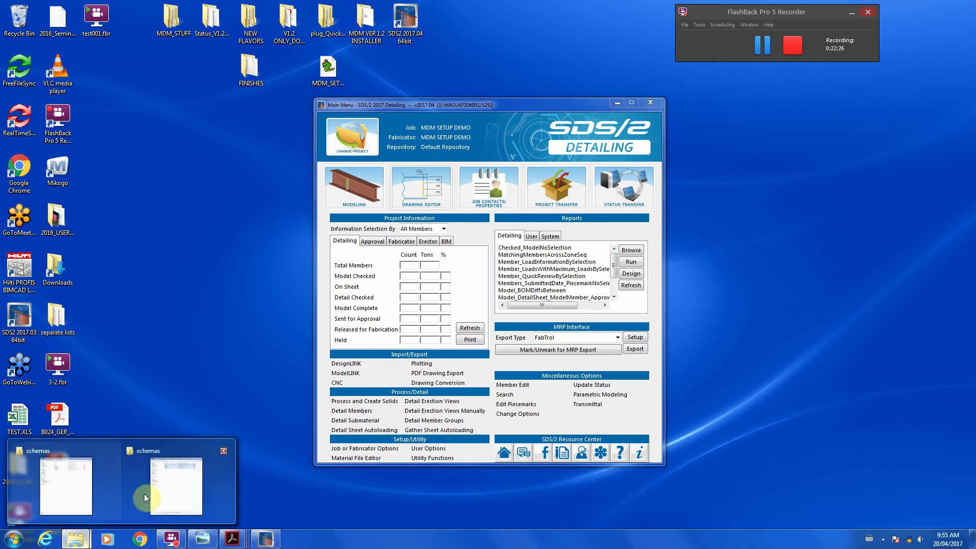
{"action": "left_click", "coordinate": [180, 493]}
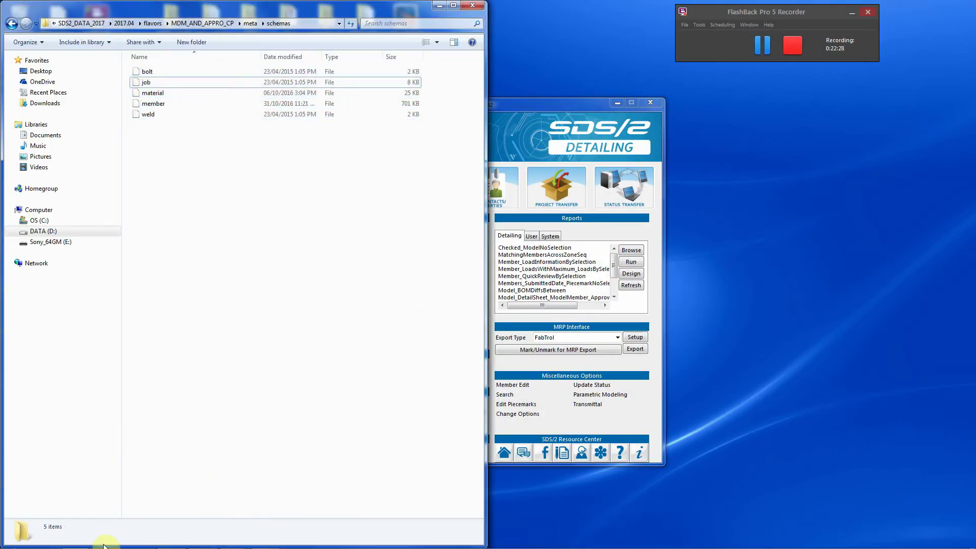
{"action": "mouse_move", "coordinate": [76, 539]}
{"action": "left_click", "coordinate": [87, 492]}
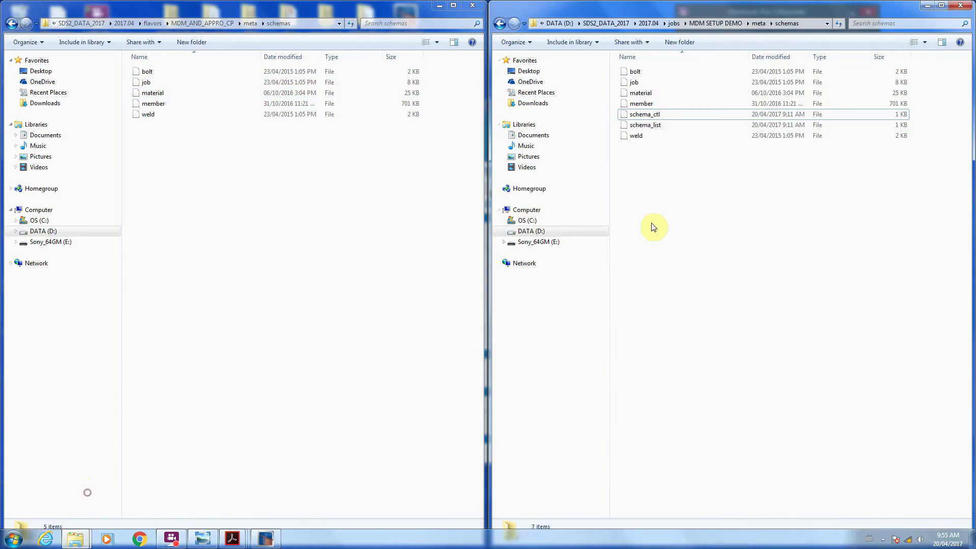
{"action": "left_click", "coordinate": [755, 232]}
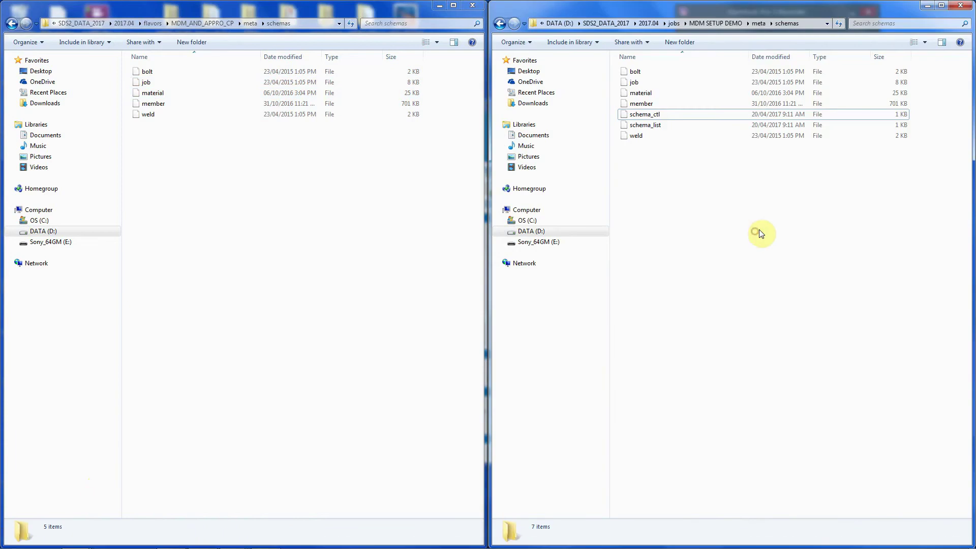
{"action": "left_click", "coordinate": [728, 23]}
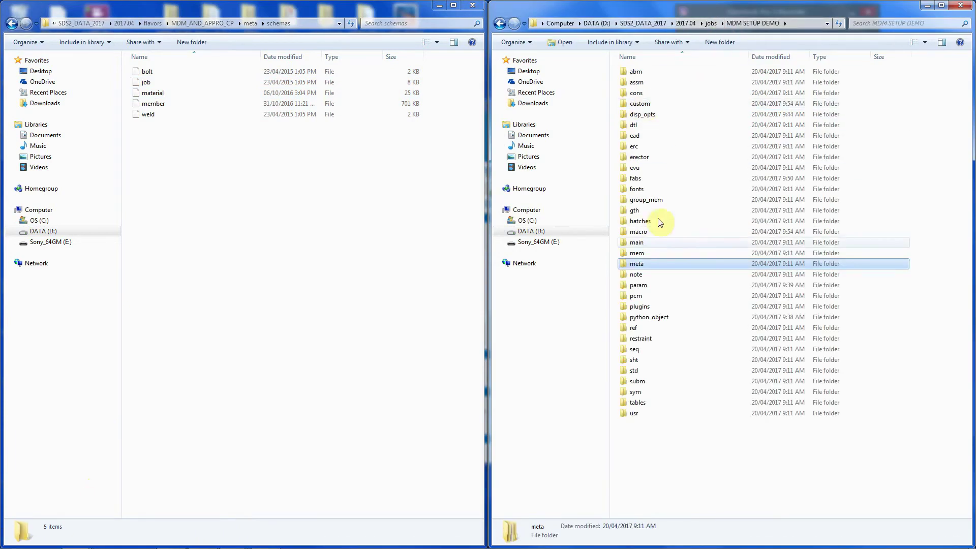
{"action": "double_click", "coordinate": [644, 103]}
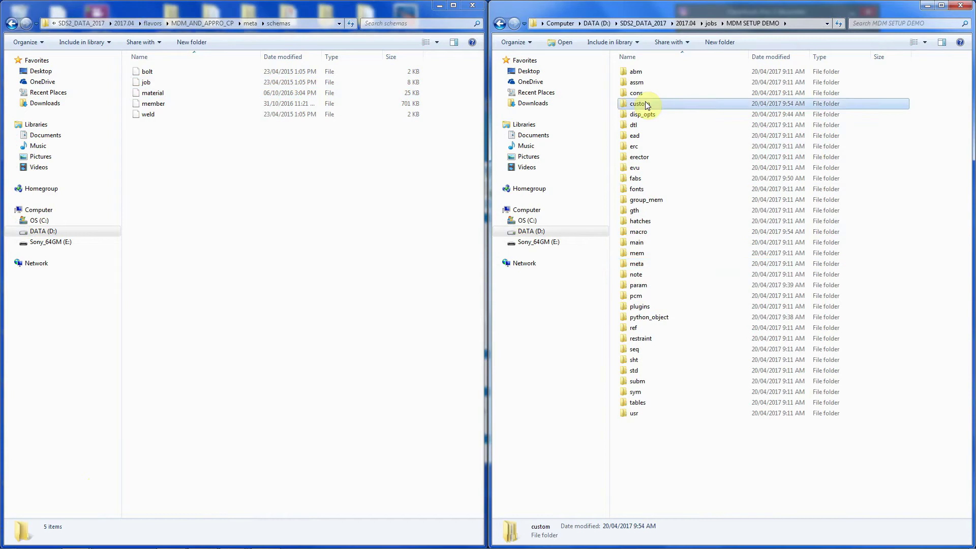
Open the job's Member.py in PythonWin and maximise its code window
{"action": "left_click", "coordinate": [659, 104]}
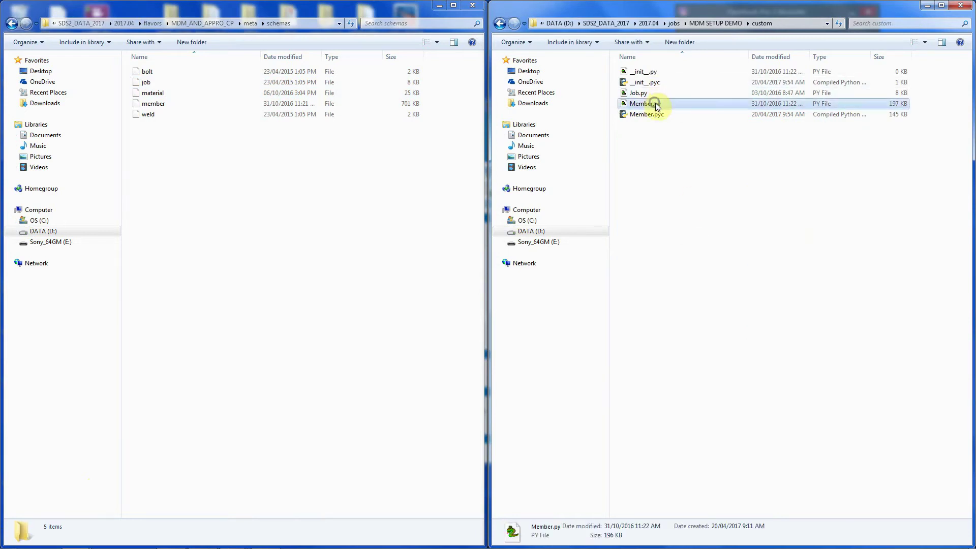
{"action": "right_click", "coordinate": [662, 105]}
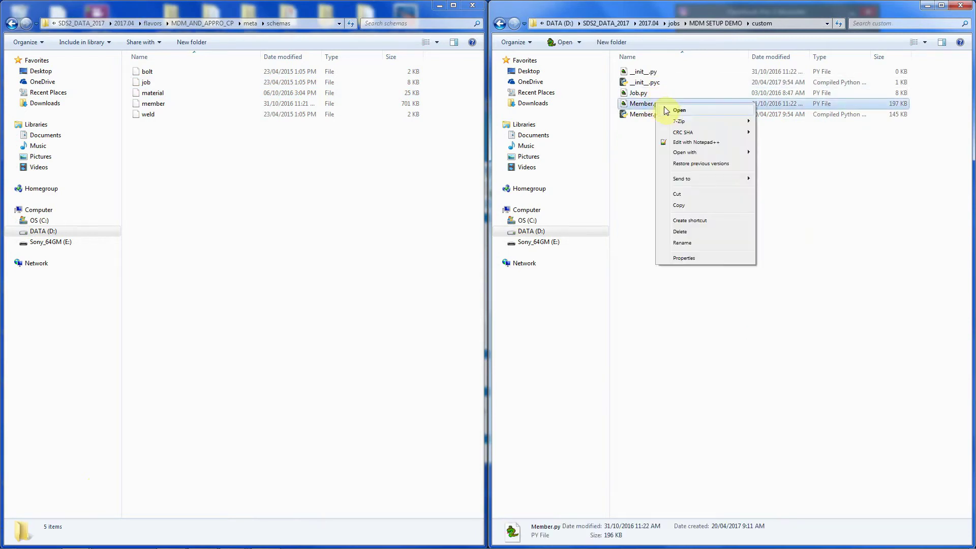
{"action": "left_click", "coordinate": [671, 111]}
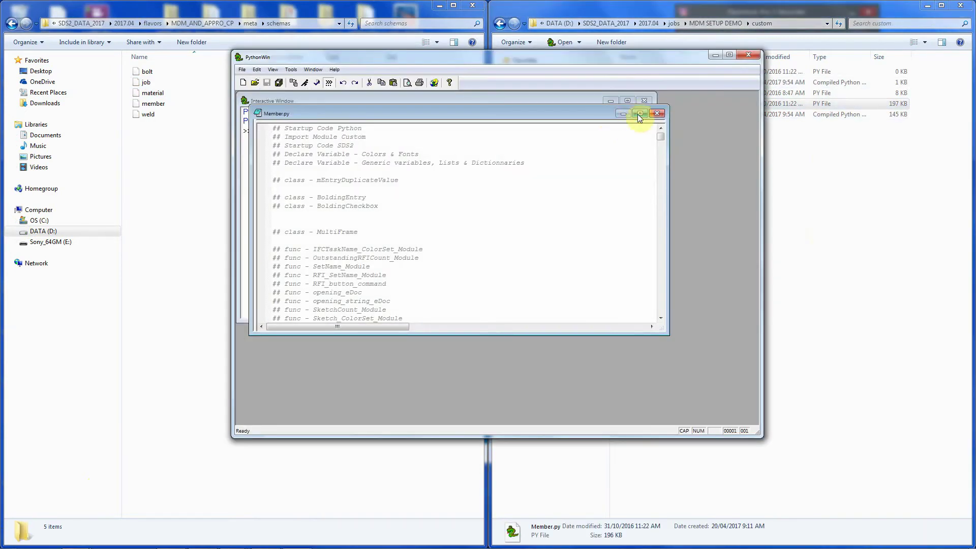
{"action": "double_click", "coordinate": [639, 114]}
{"action": "left_click", "coordinate": [730, 55]}
Examine the custom property code in Member.py through to the end of the file, then close PythonWin
{"action": "scroll", "coordinate": [684, 168], "scroll_direction": "down", "scroll_amount": 11}
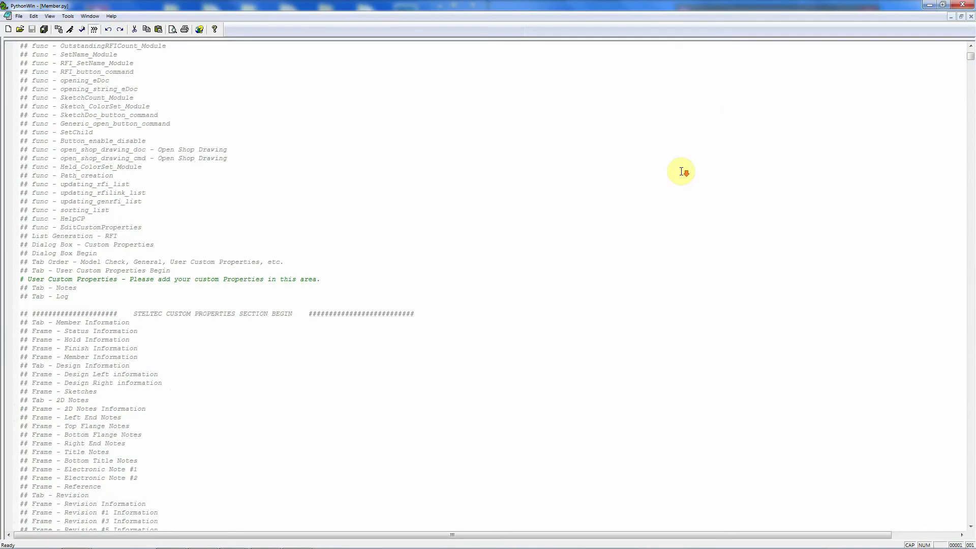
{"action": "left_click_drag", "start_coordinate": [968, 62], "coordinate": [971, 392]}
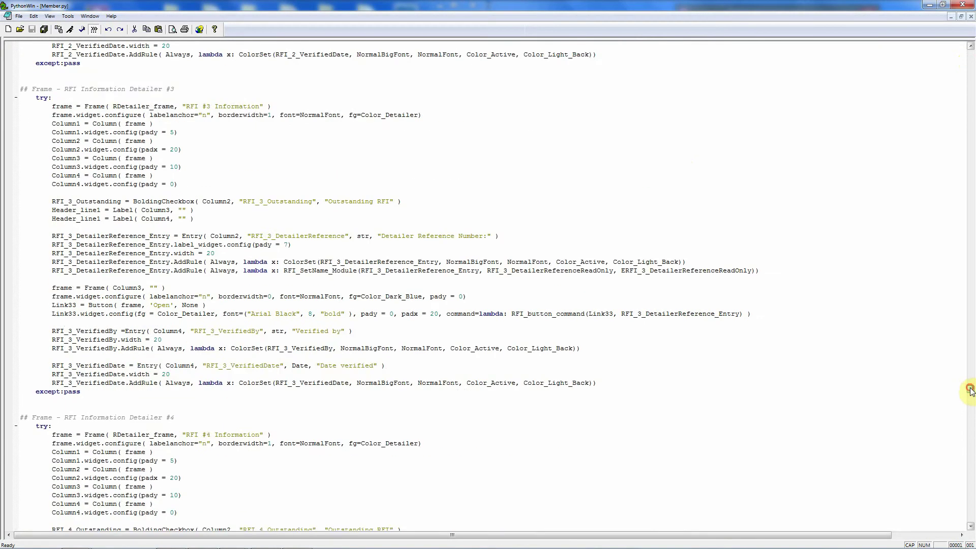
{"action": "scroll", "coordinate": [855, 384], "scroll_direction": "up", "scroll_amount": 3}
{"action": "scroll", "coordinate": [725, 377], "scroll_direction": "down", "scroll_amount": 7}
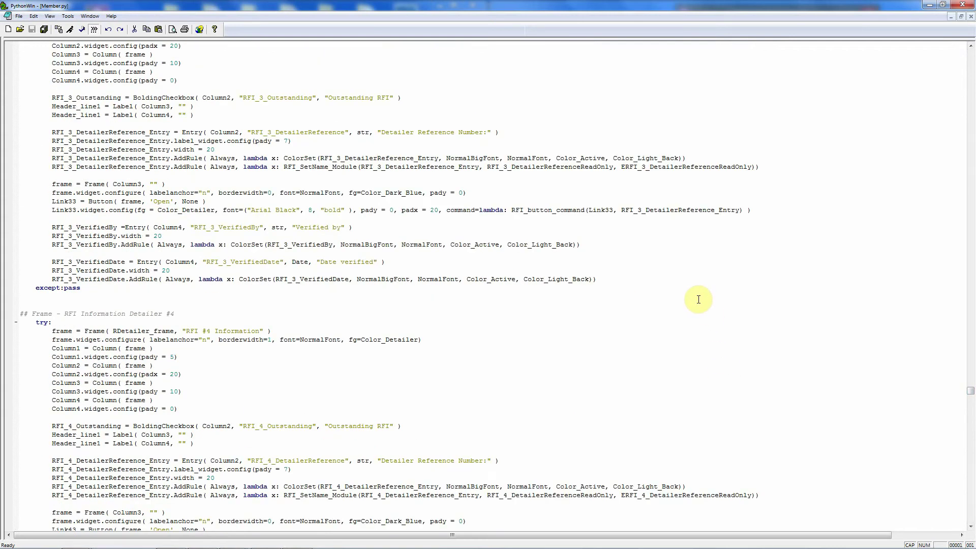
{"action": "left_click_drag", "start_coordinate": [970, 391], "coordinate": [971, 518]}
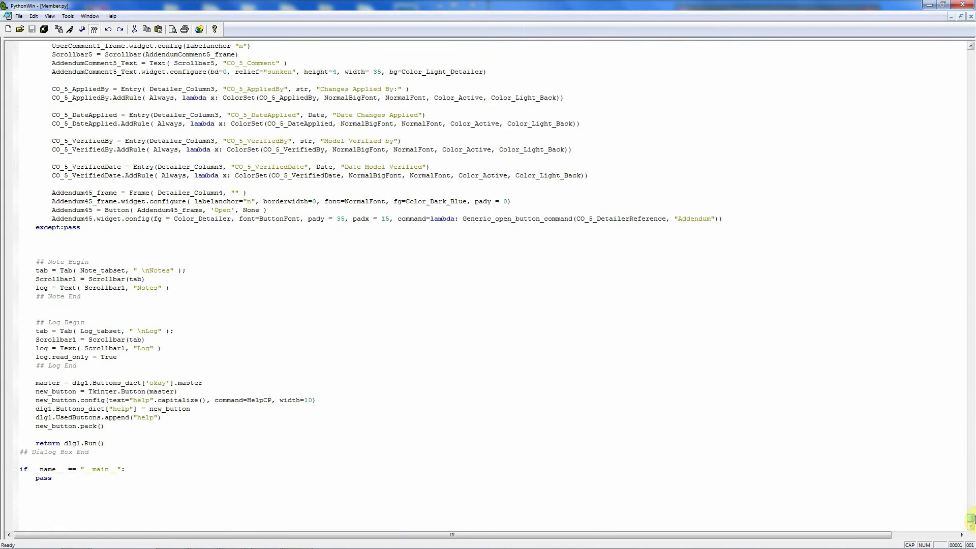
{"action": "left_click", "coordinate": [793, 475]}
{"action": "left_click", "coordinate": [963, 4]}
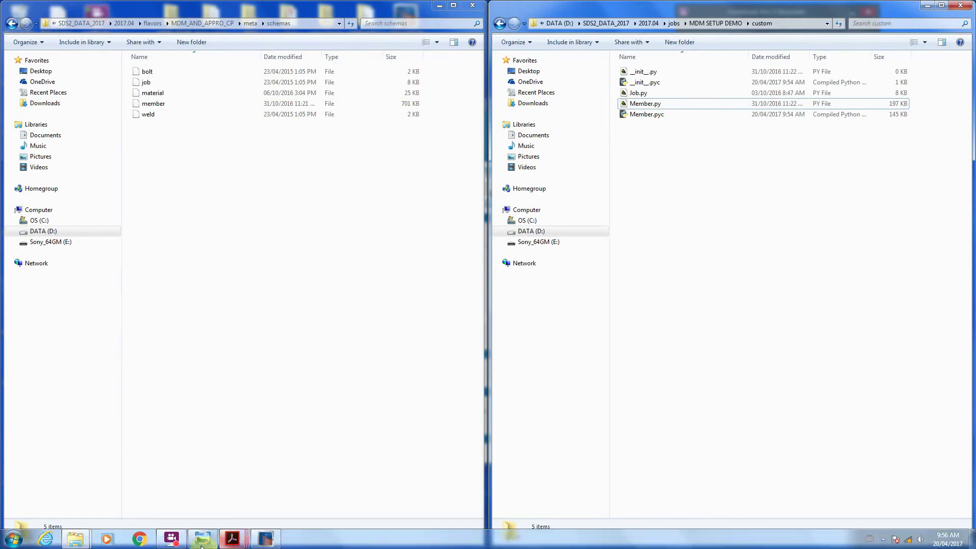
{"action": "left_click", "coordinate": [201, 536]}
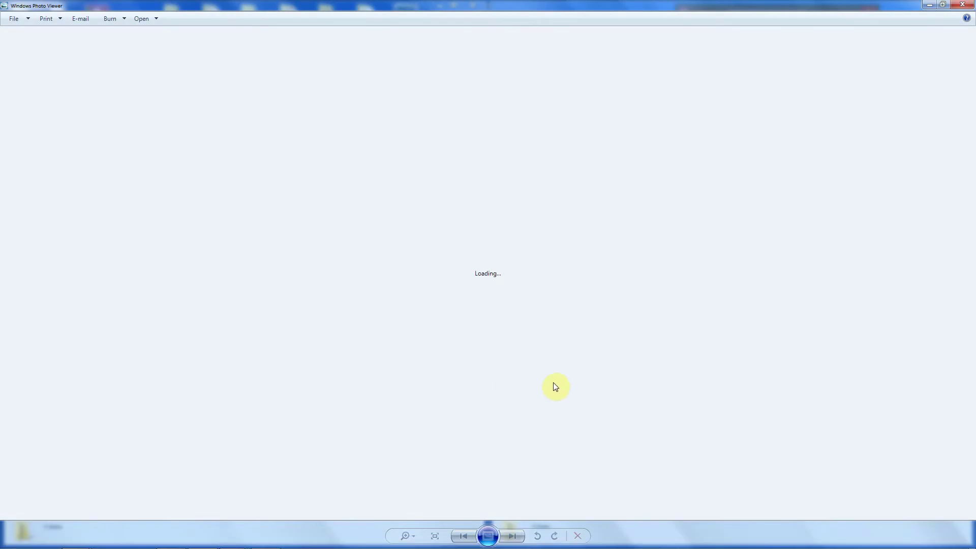
{"action": "left_click", "coordinate": [963, 4]}
{"action": "left_click", "coordinate": [440, 6]}
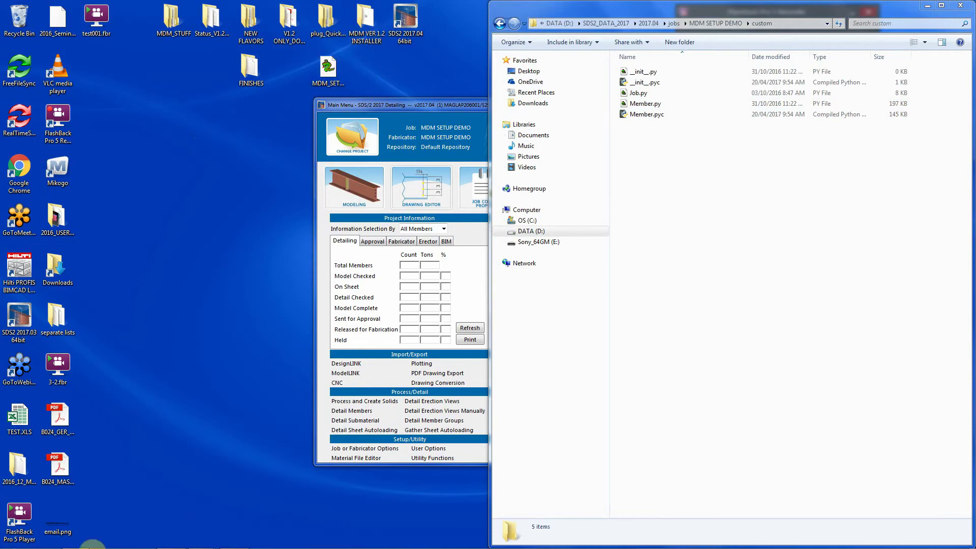
{"action": "mouse_move", "coordinate": [75, 539]}
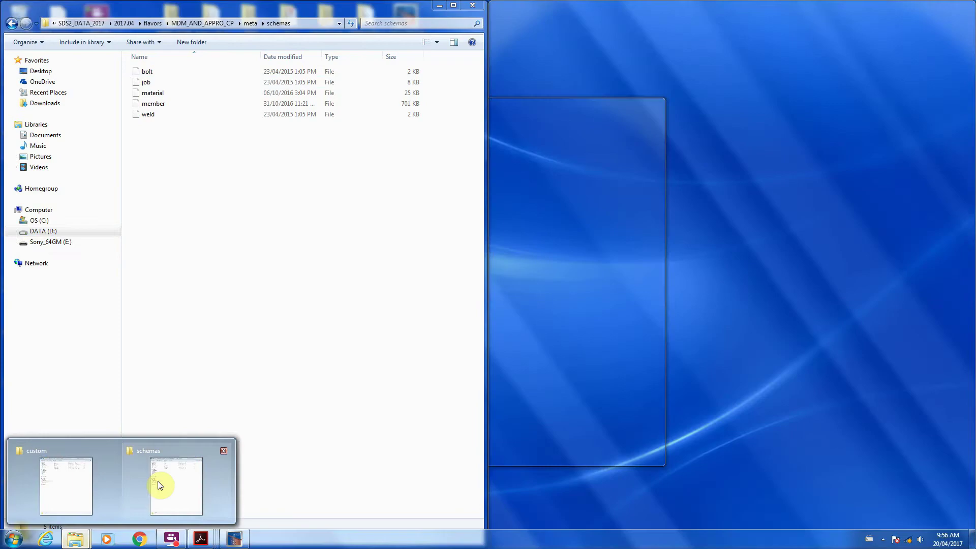
{"action": "left_click", "coordinate": [158, 481]}
Preview email.png from the MDM_STUFF folder on the Sony_64GM drive, then close the image viewer
{"action": "left_click", "coordinate": [55, 242]}
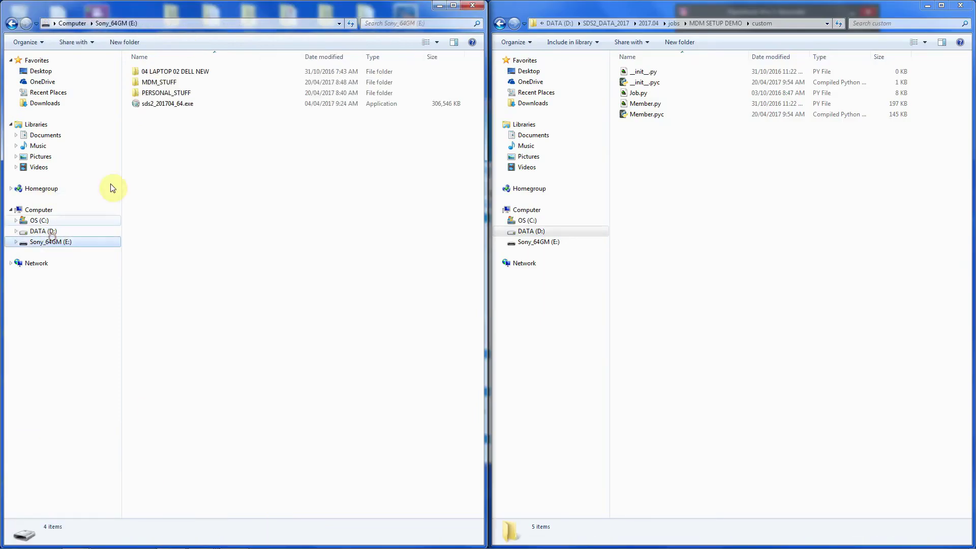
{"action": "left_click", "coordinate": [158, 93]}
{"action": "left_click", "coordinate": [159, 84]}
{"action": "double_click", "coordinate": [159, 84]}
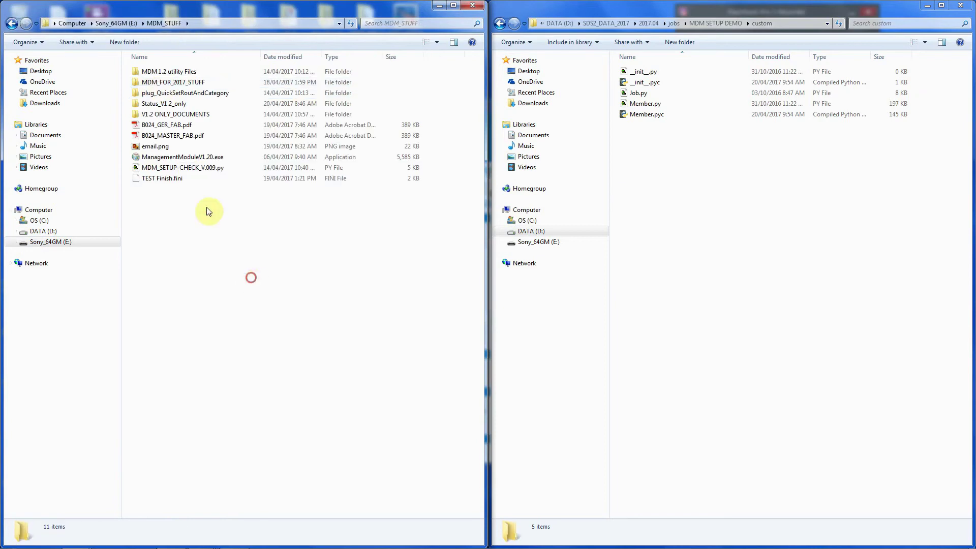
{"action": "right_click", "coordinate": [157, 144]}
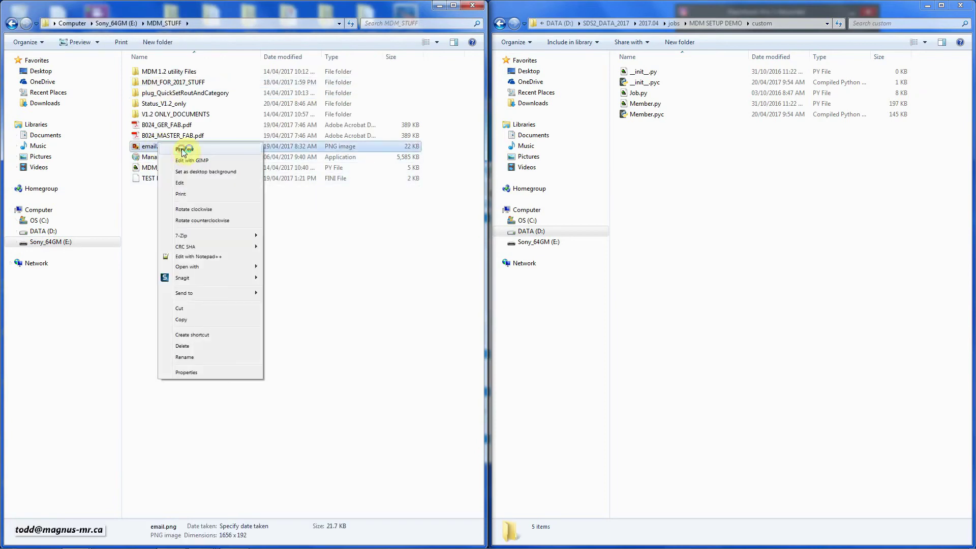
{"action": "left_click", "coordinate": [182, 150]}
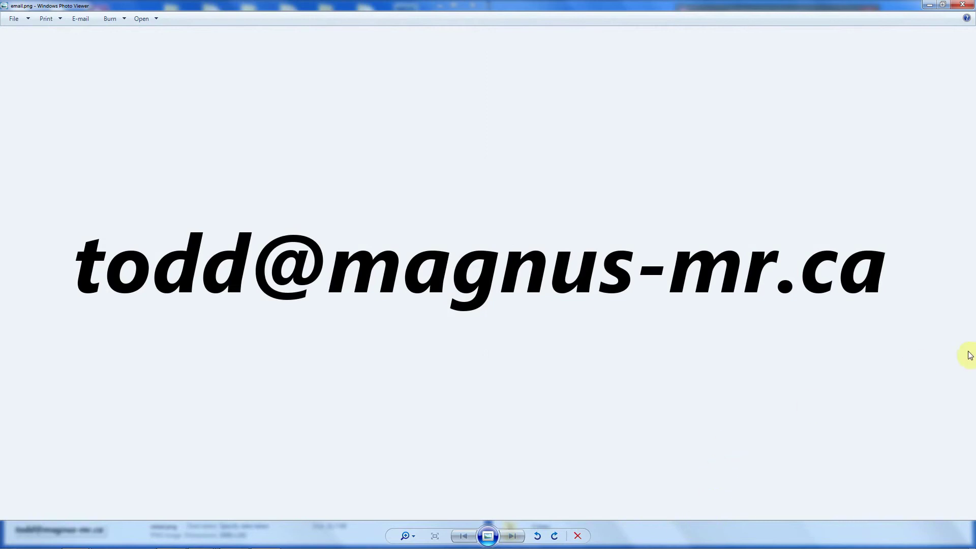
{"action": "left_click", "coordinate": [966, 5]}
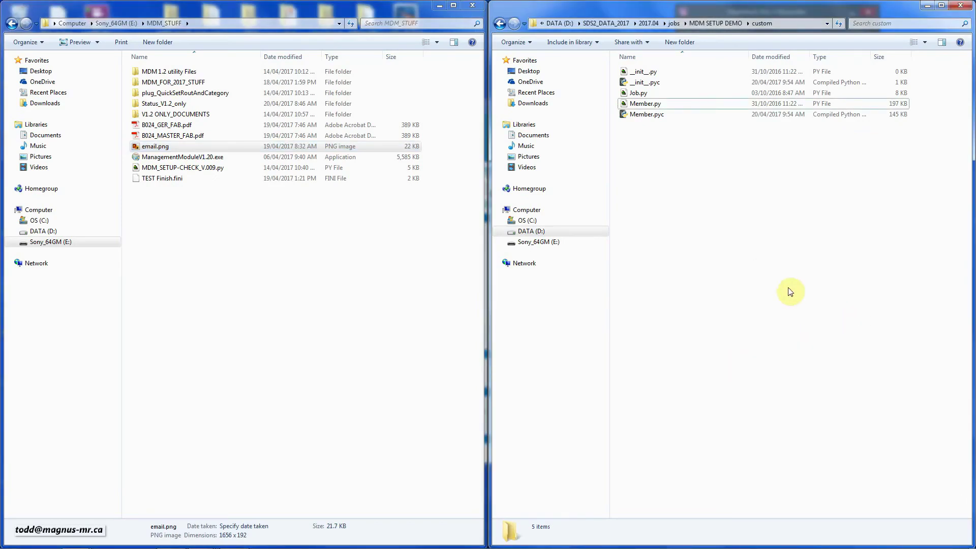
View the 2017.04 flavors folder, then close both Explorer windows to clear the space around the SDS/2 Main Menu
{"action": "left_click", "coordinate": [649, 23]}
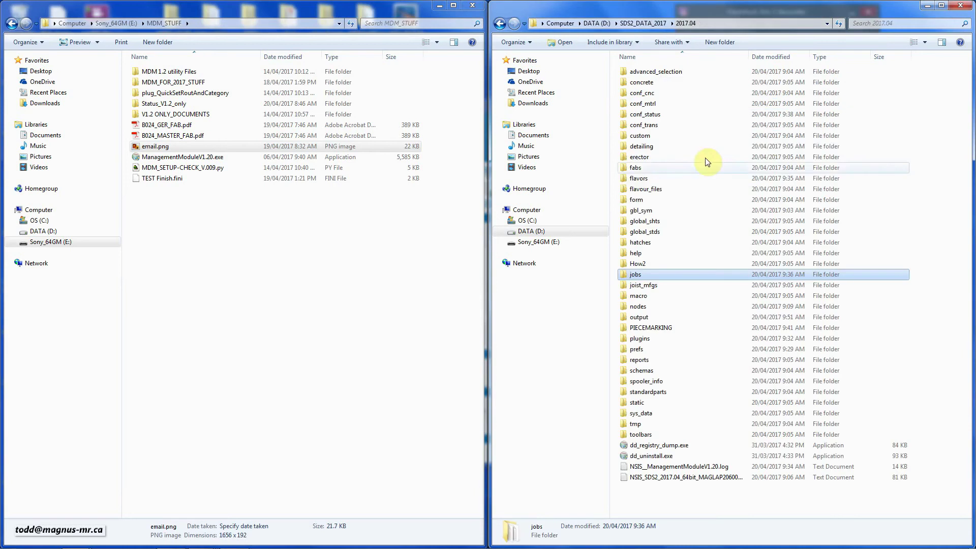
{"action": "double_click", "coordinate": [634, 178]}
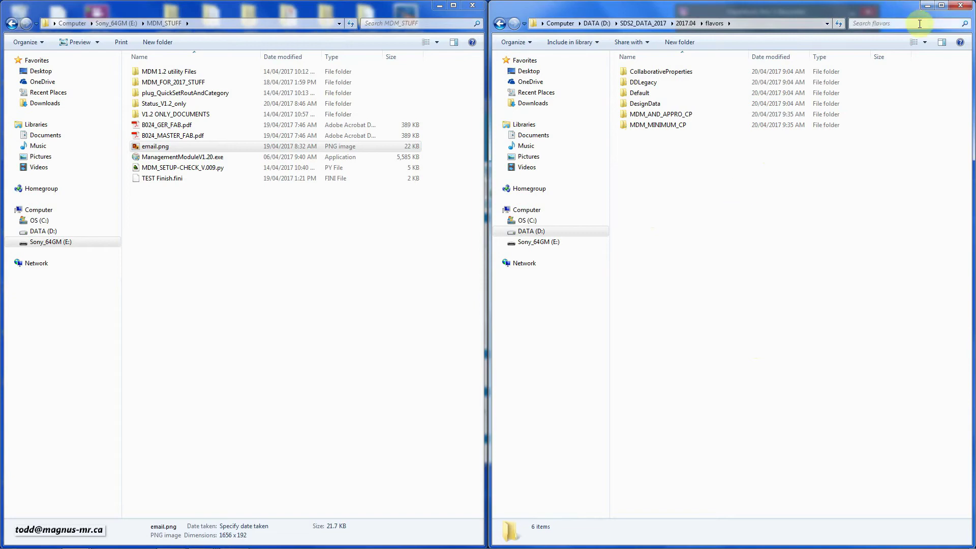
{"action": "left_click", "coordinate": [959, 8]}
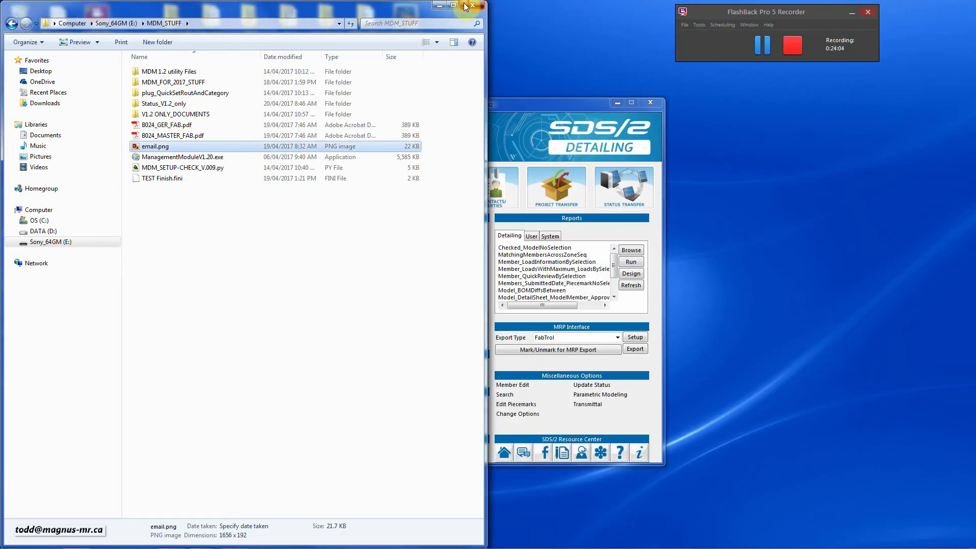
{"action": "left_click", "coordinate": [473, 5]}
{"action": "left_click_drag", "start_coordinate": [507, 106], "coordinate": [539, 114]}
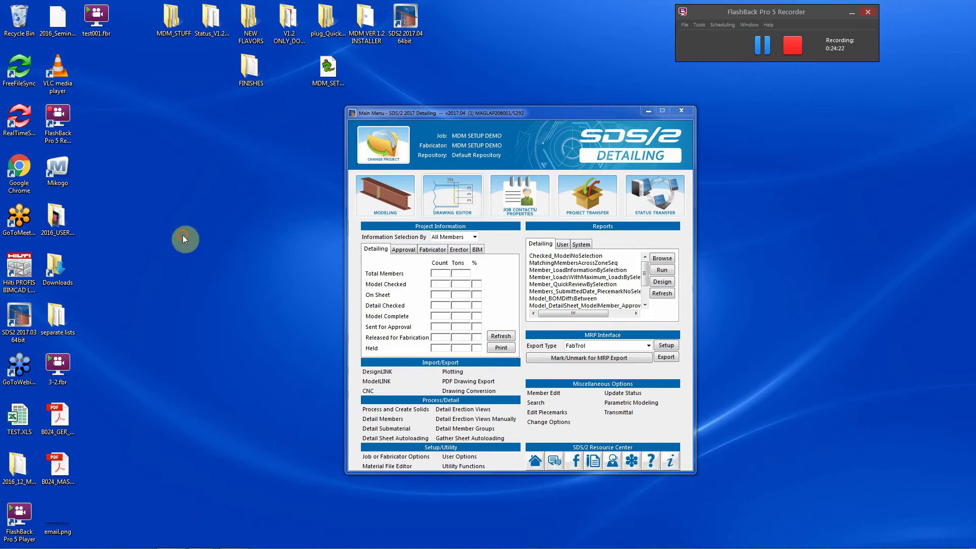
Copy the "Hold, pending and affected" file from the desktop's Status_V1.2_only folder
{"action": "double_click", "coordinate": [210, 21]}
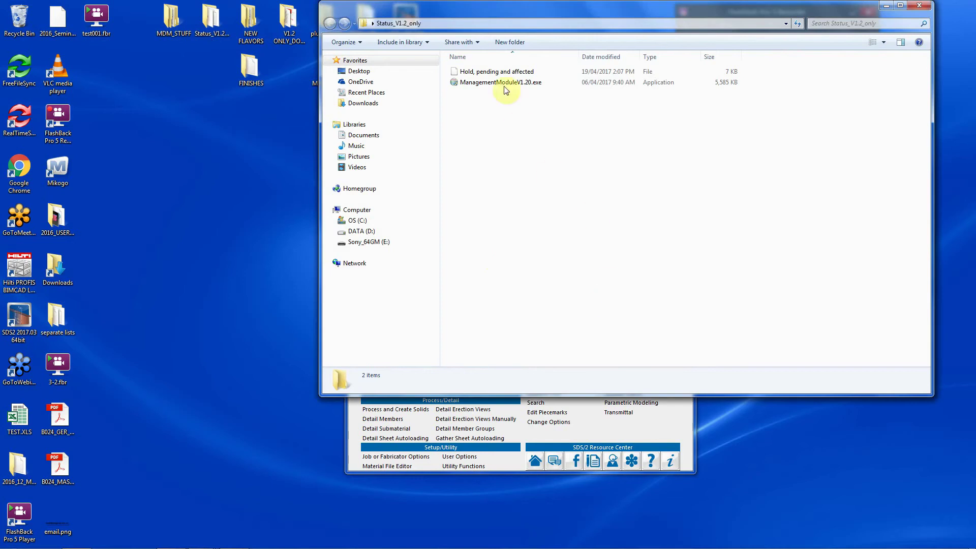
{"action": "left_click", "coordinate": [500, 72]}
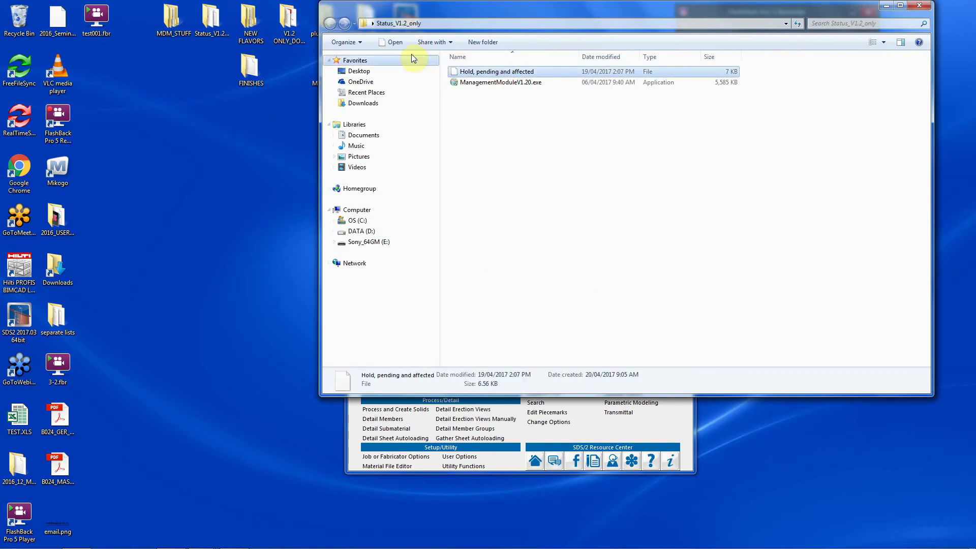
{"action": "double_click", "coordinate": [470, 75]}
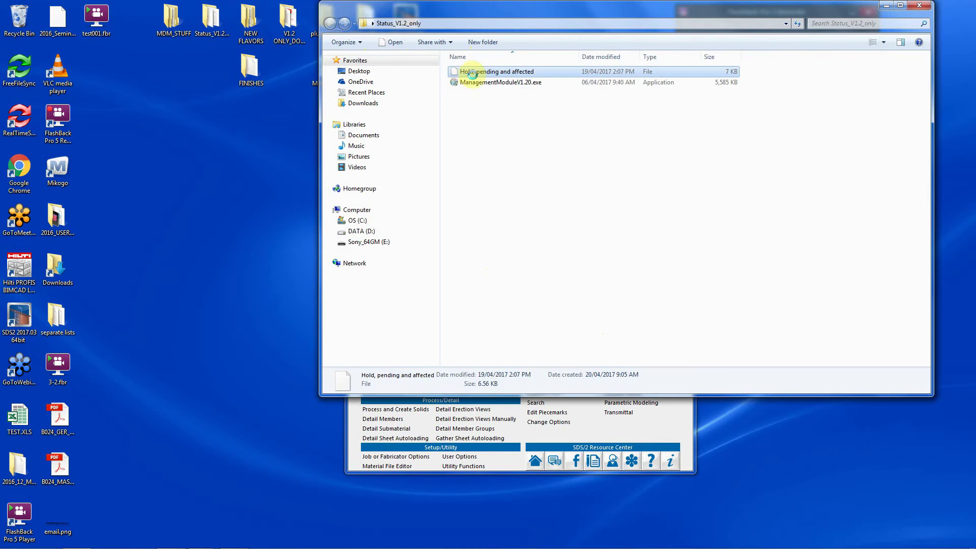
{"action": "right_click", "coordinate": [469, 73]}
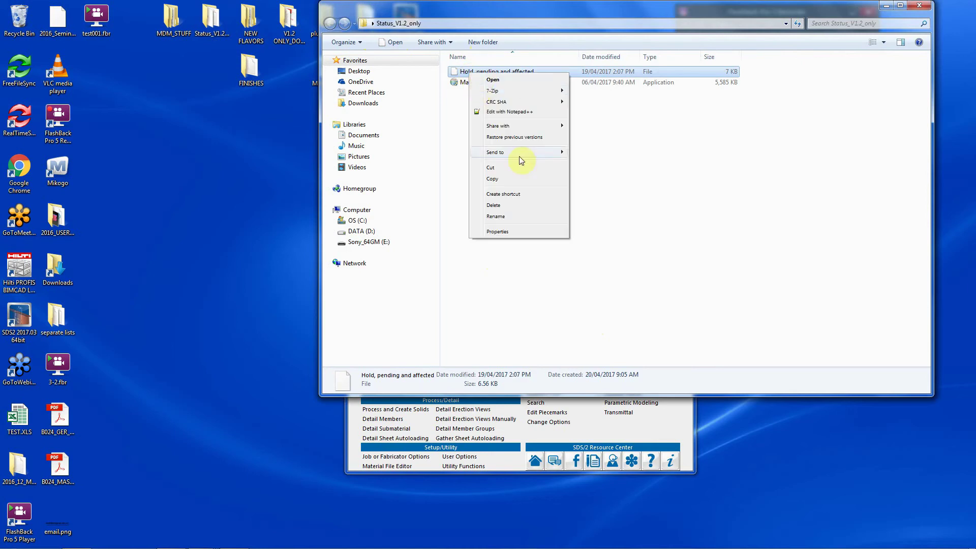
{"action": "left_click", "coordinate": [503, 178]}
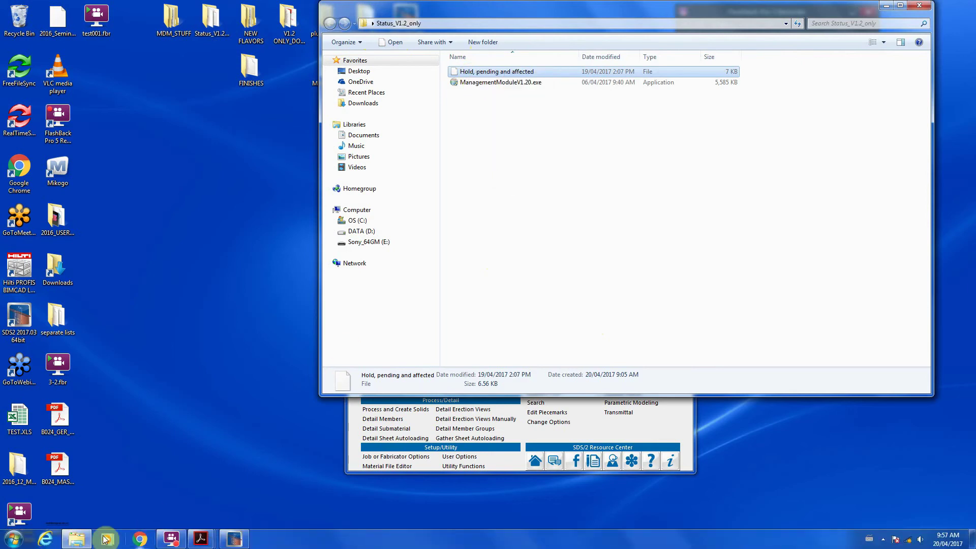
Paste the copied status file into the Management Module folder under D:\SDS2_DATA_2017\2017.04\conf_status
{"action": "left_click", "coordinate": [375, 231]}
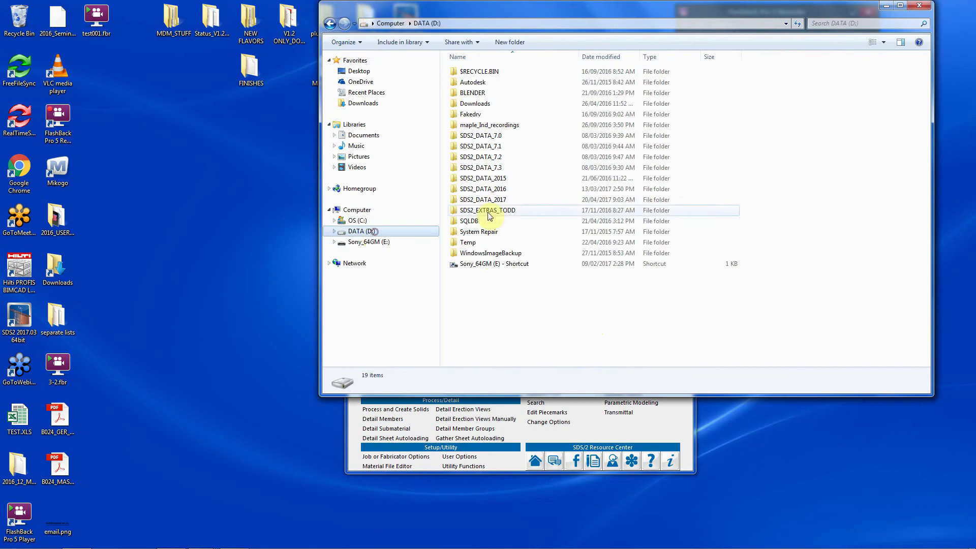
{"action": "double_click", "coordinate": [488, 204]}
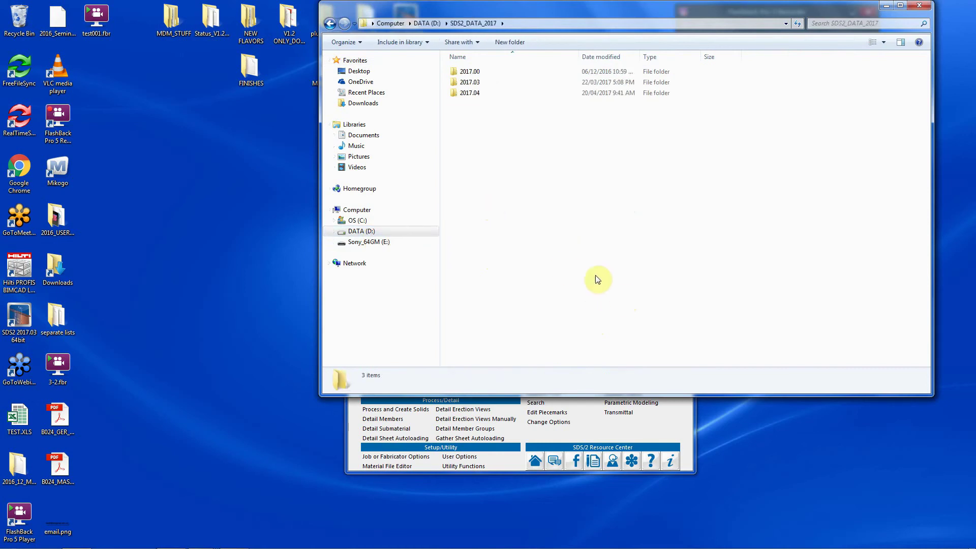
{"action": "left_click", "coordinate": [468, 97]}
{"action": "double_click", "coordinate": [467, 99]}
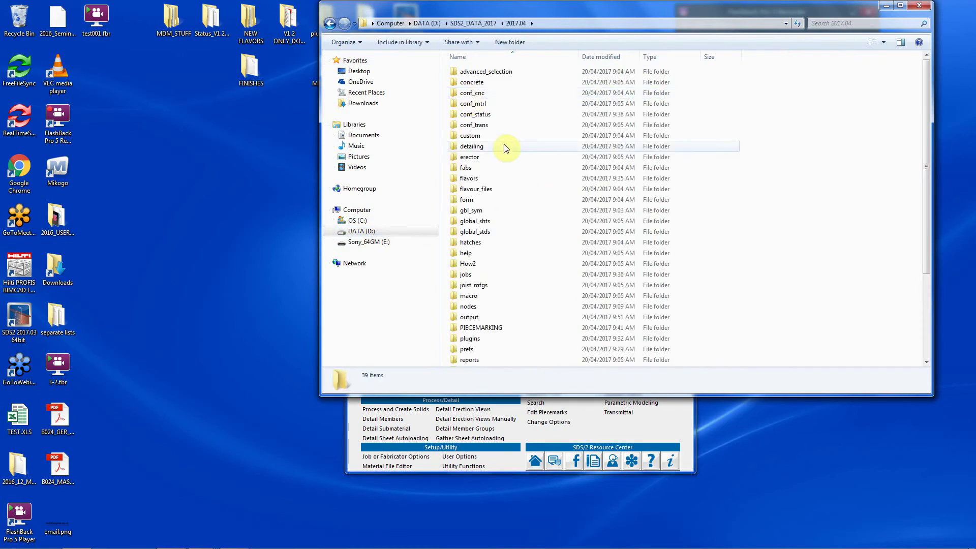
{"action": "double_click", "coordinate": [470, 116]}
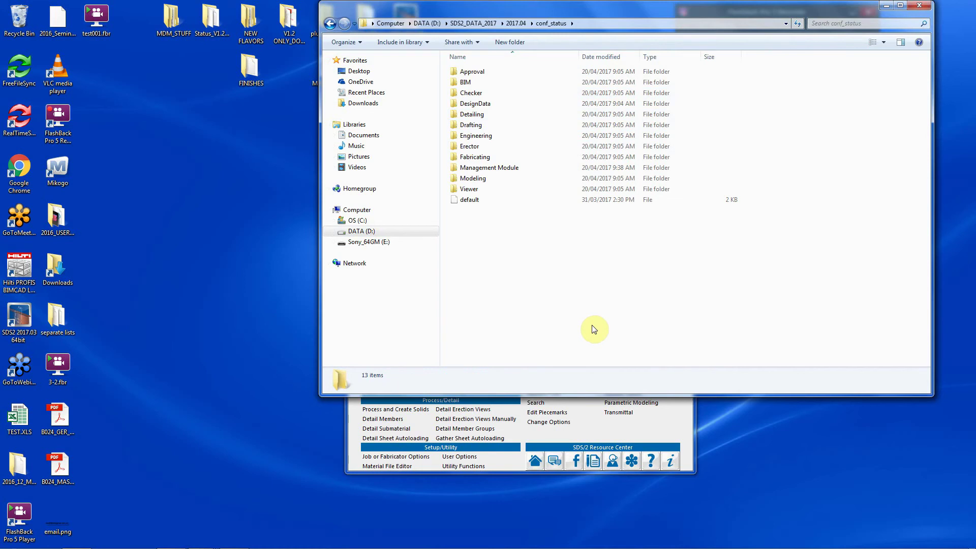
{"action": "left_click", "coordinate": [474, 171]}
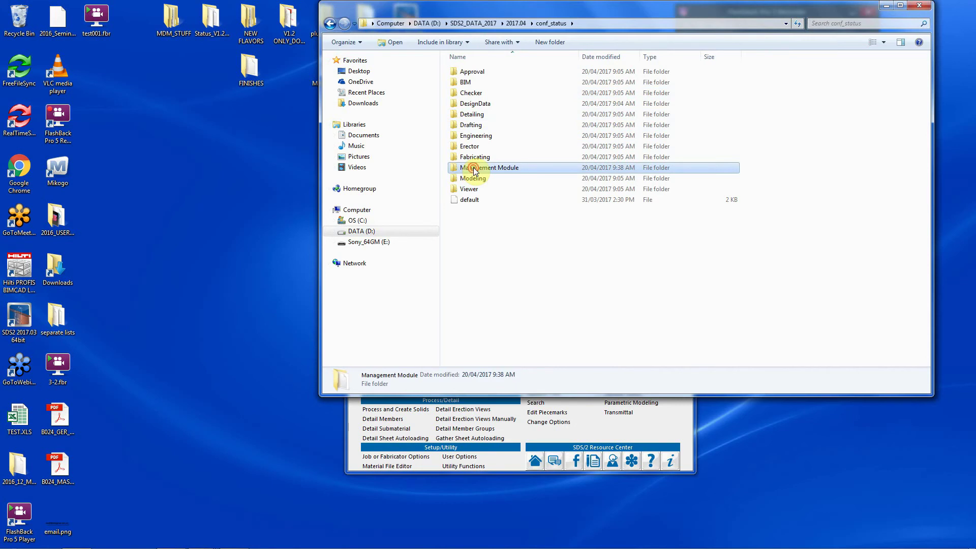
{"action": "double_click", "coordinate": [475, 171]}
{"action": "right_click", "coordinate": [489, 127]}
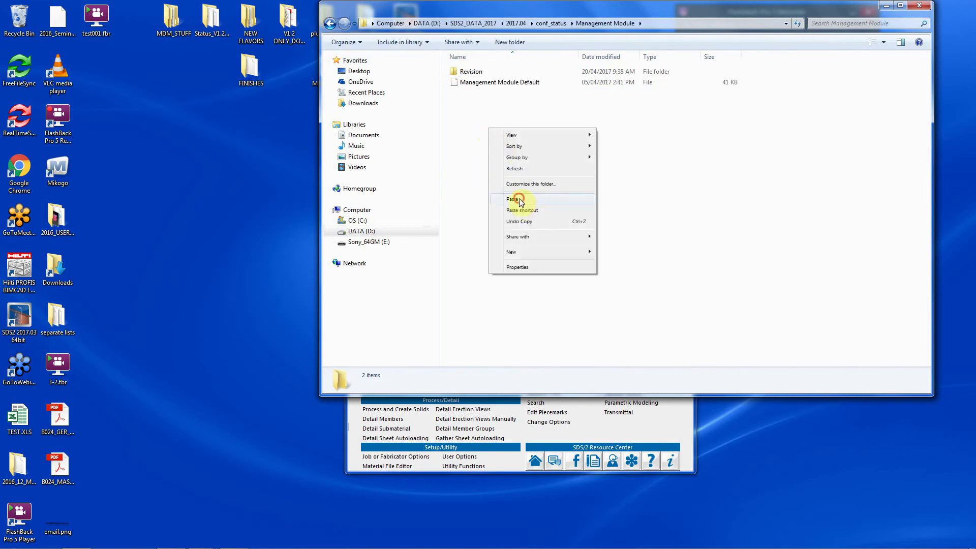
{"action": "left_click", "coordinate": [524, 199]}
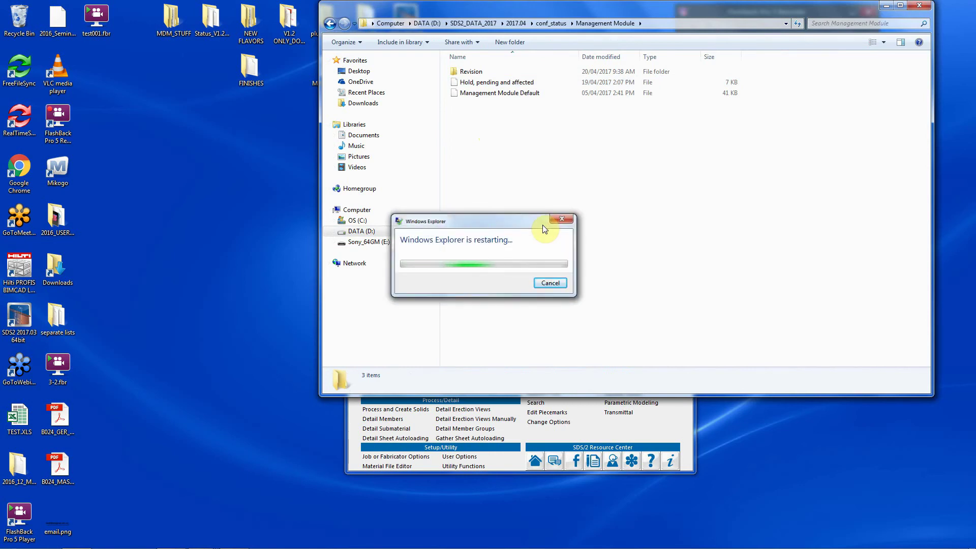
{"action": "left_click", "coordinate": [550, 283]}
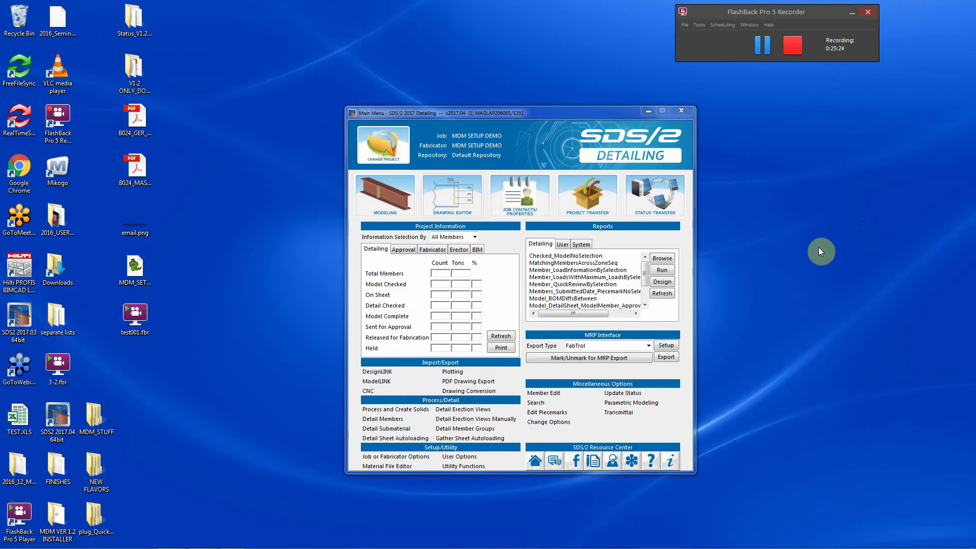
{"action": "left_click", "coordinate": [378, 203]}
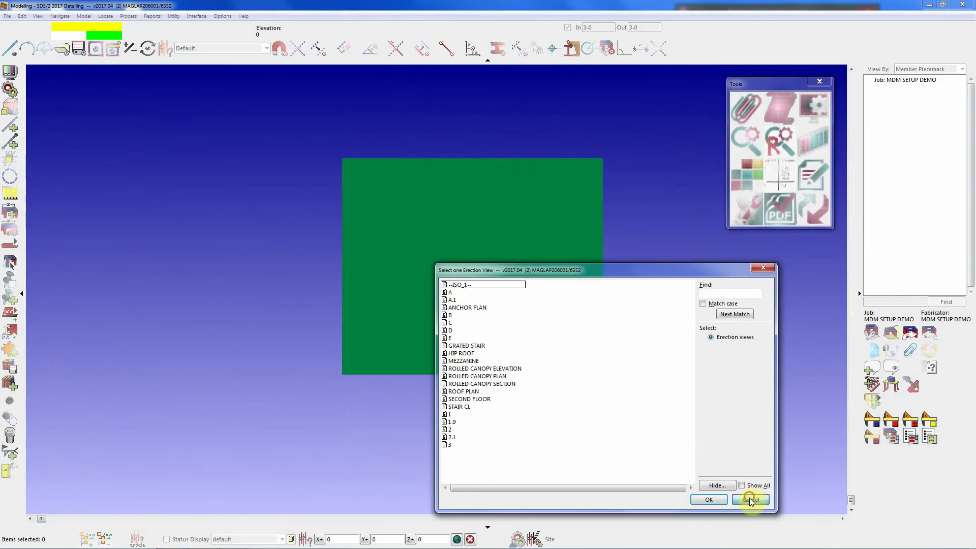
{"action": "left_click", "coordinate": [750, 499]}
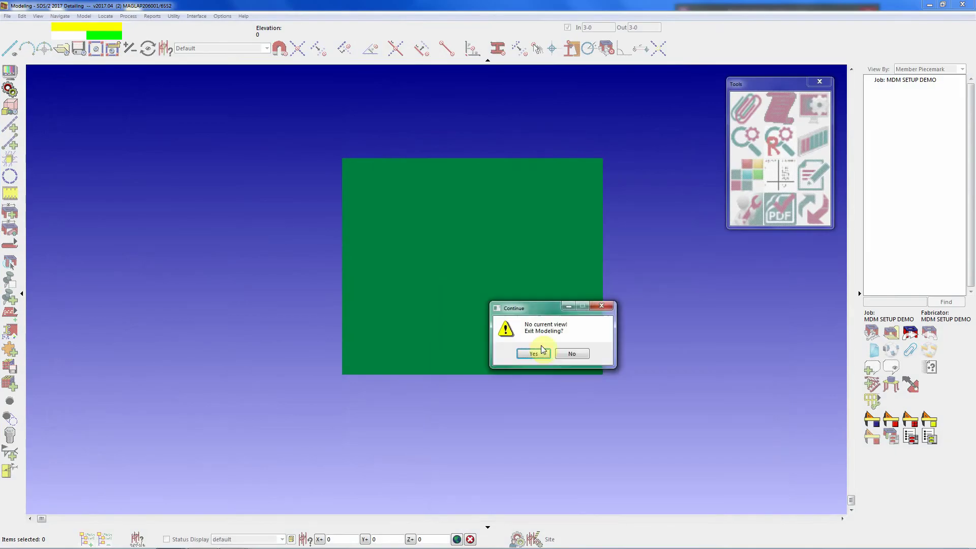
{"action": "left_click", "coordinate": [540, 355]}
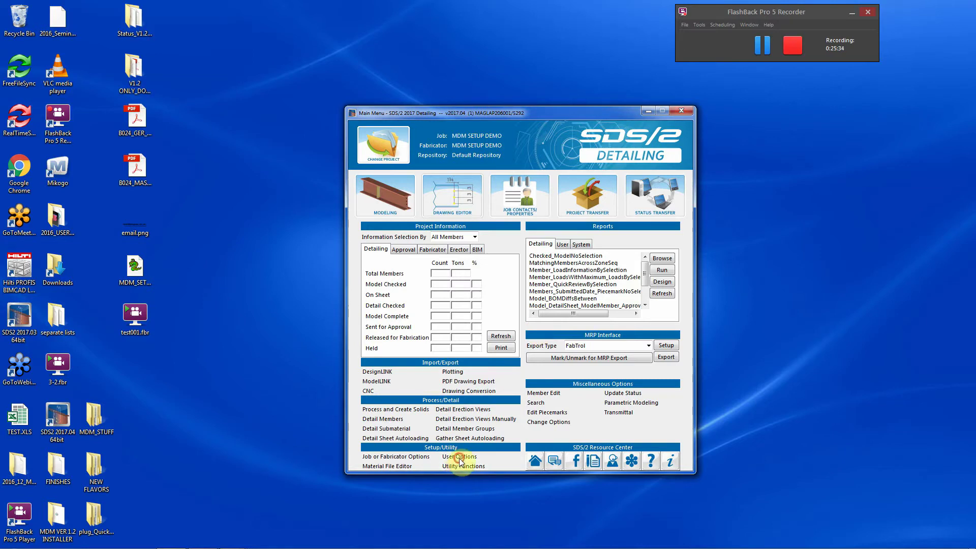
Open the status definitions from the Configuration Files section of the SDS/2 User Options
{"action": "left_click", "coordinate": [460, 457]}
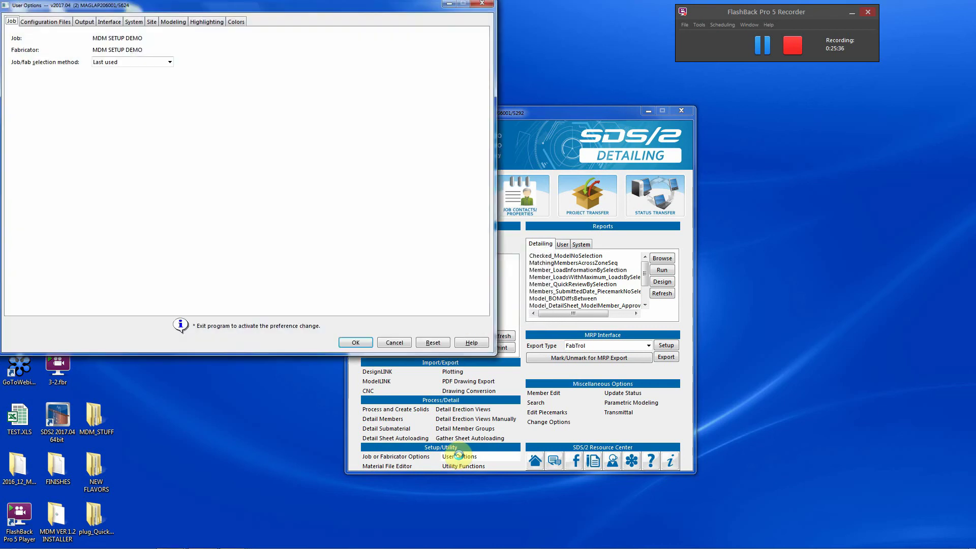
{"action": "left_click_drag", "start_coordinate": [123, 9], "coordinate": [378, 158]}
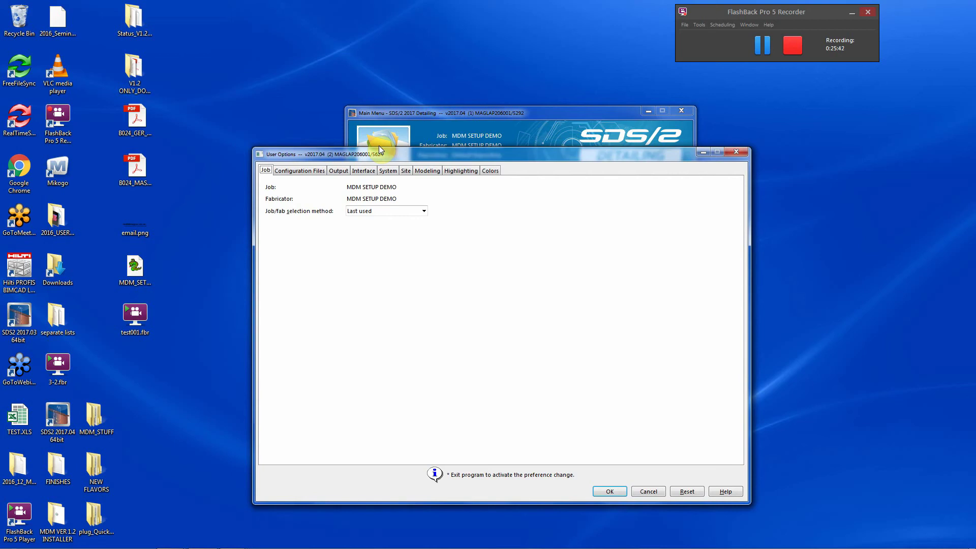
{"action": "left_click", "coordinate": [300, 172]}
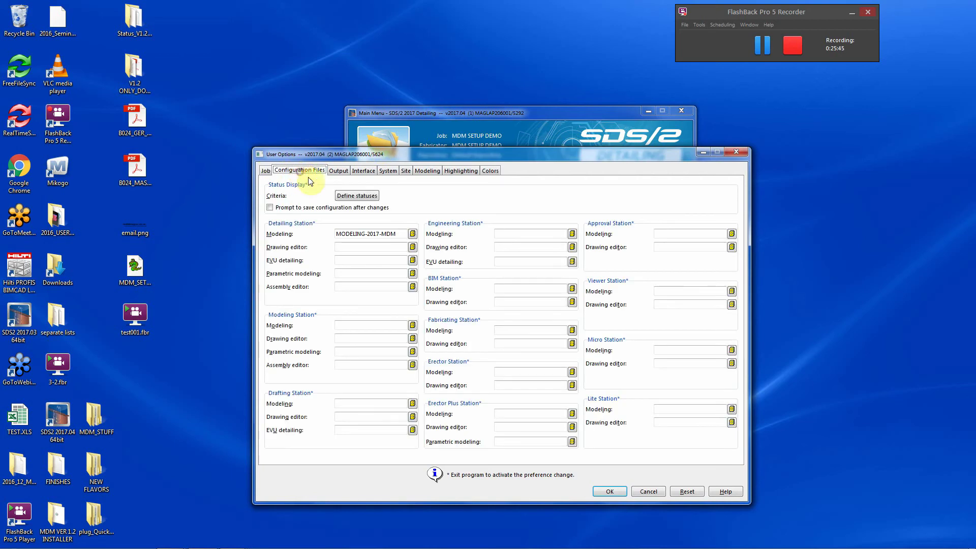
{"action": "left_click", "coordinate": [356, 196]}
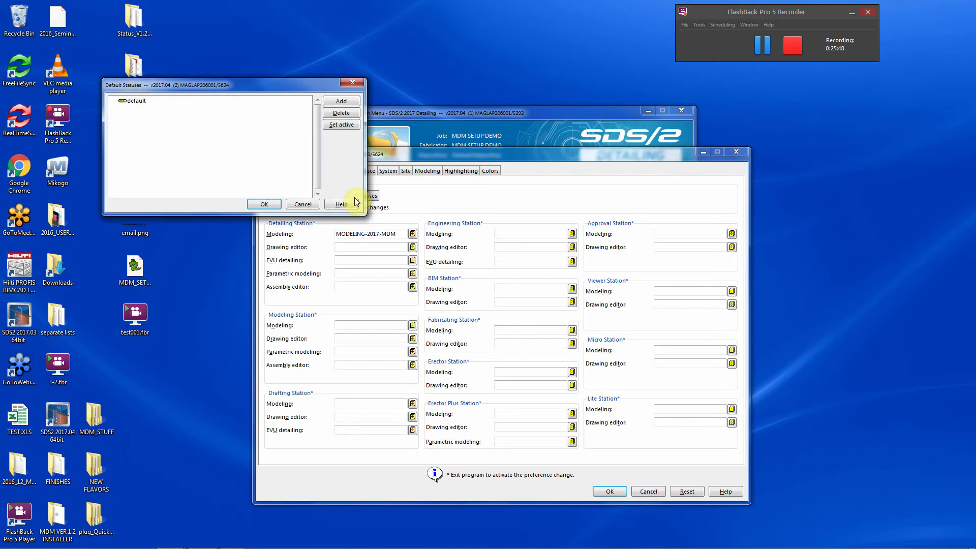
Add the "Hold, pending and affected" and "Management Module Default" files from the Management Module folder to the default statuses
{"action": "left_click", "coordinate": [333, 102]}
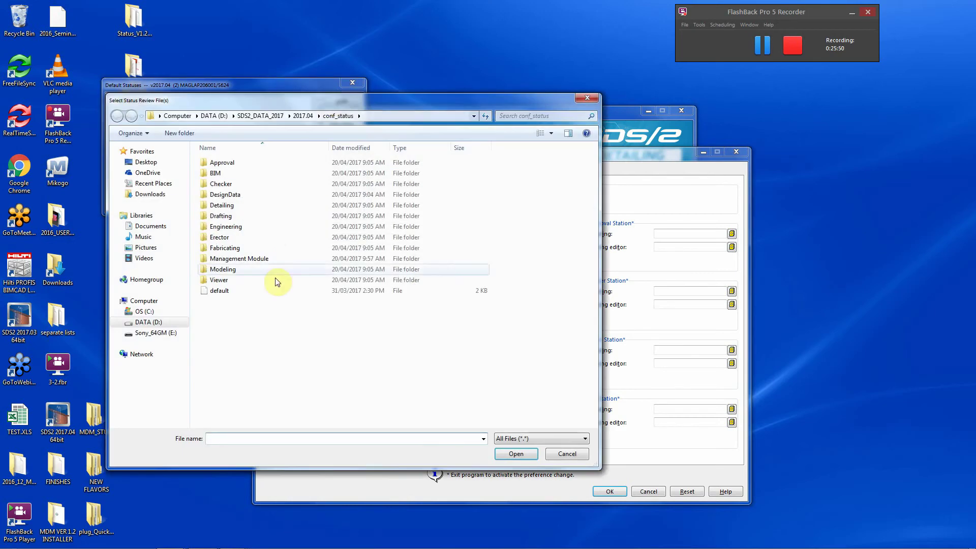
{"action": "double_click", "coordinate": [261, 259]}
{"action": "left_click", "coordinate": [236, 174]}
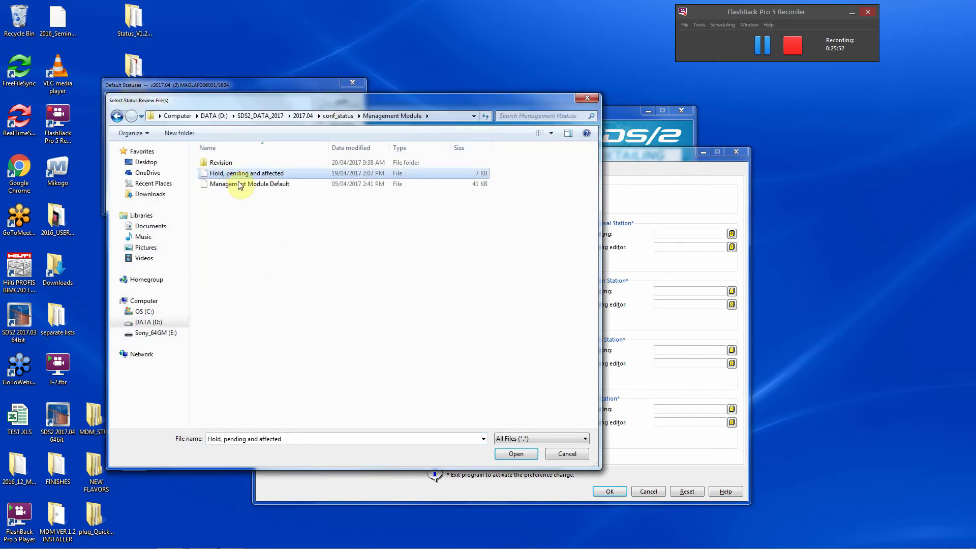
{"action": "left_click", "coordinate": [242, 184], "text": "ctrl"}
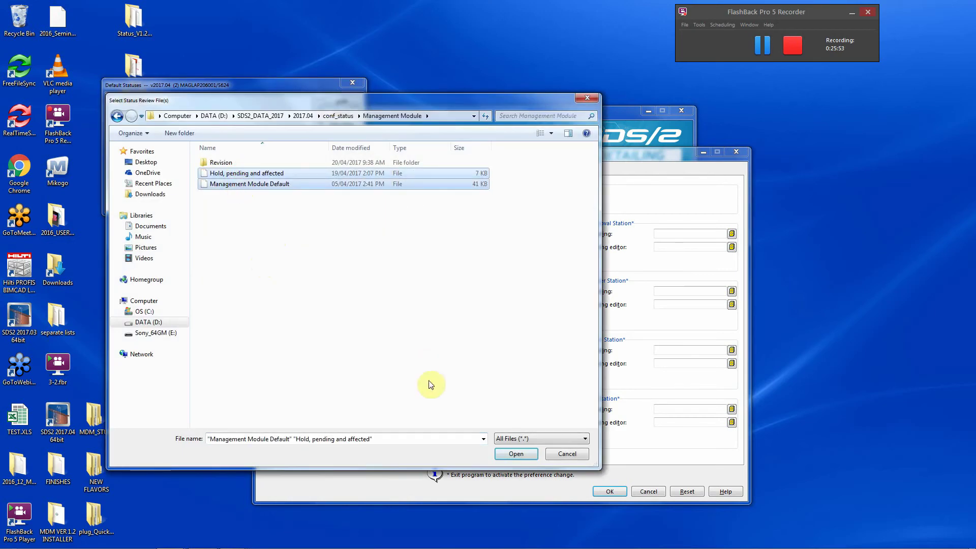
{"action": "left_click", "coordinate": [516, 454]}
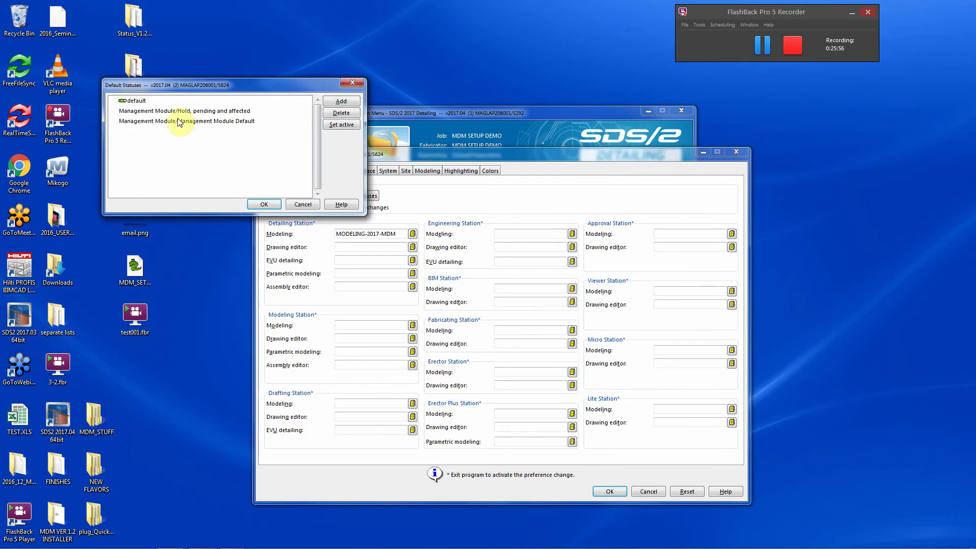
Make Management Module Default the active status and accept the default statuses and User Options
{"action": "left_click", "coordinate": [155, 122]}
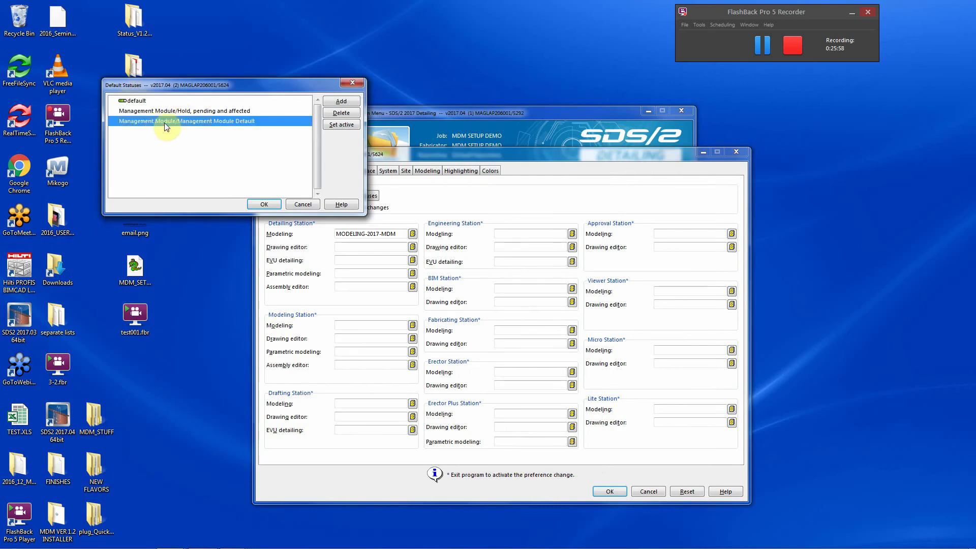
{"action": "left_click", "coordinate": [342, 124]}
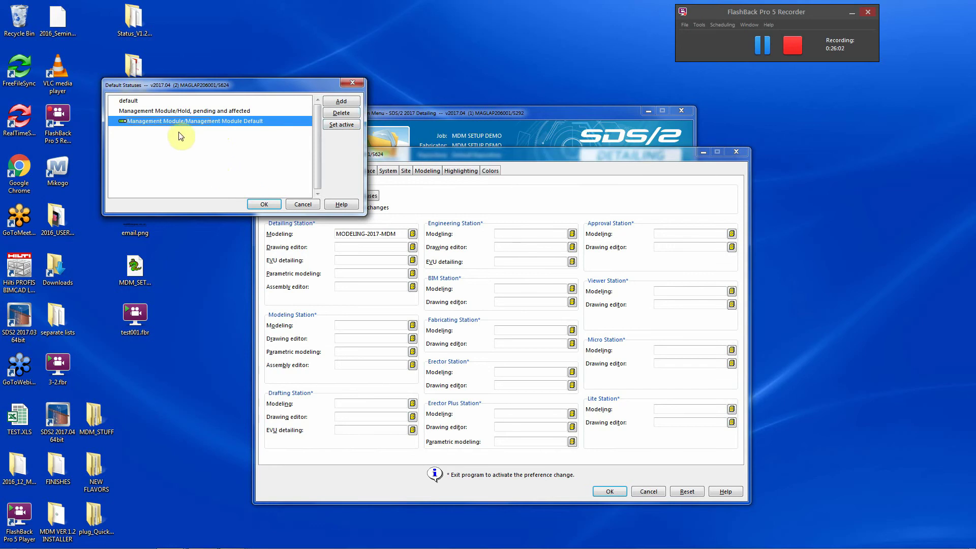
{"action": "left_click", "coordinate": [262, 203]}
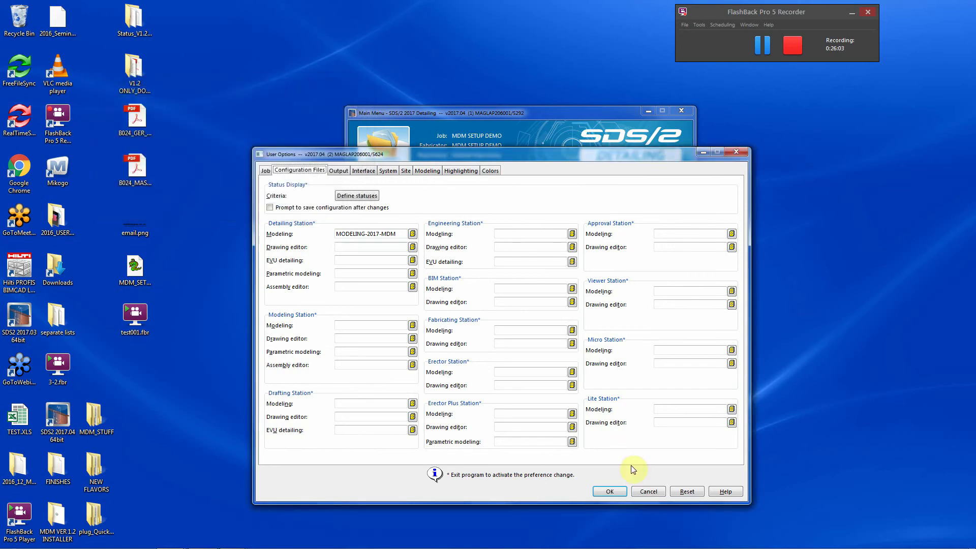
{"action": "left_click", "coordinate": [620, 490]}
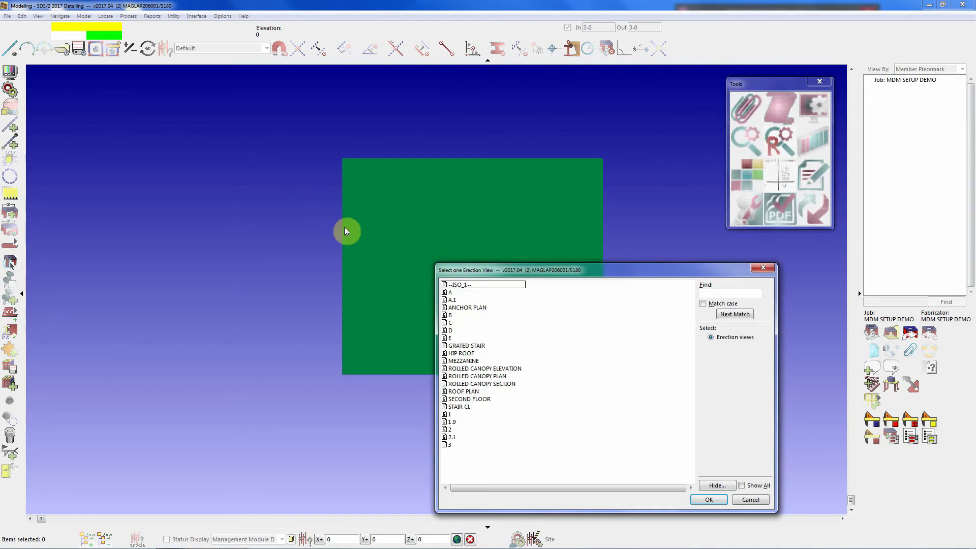
Open the --ISO_1-- erection view in Modeling and turn on its status display
{"action": "double_click", "coordinate": [460, 284]}
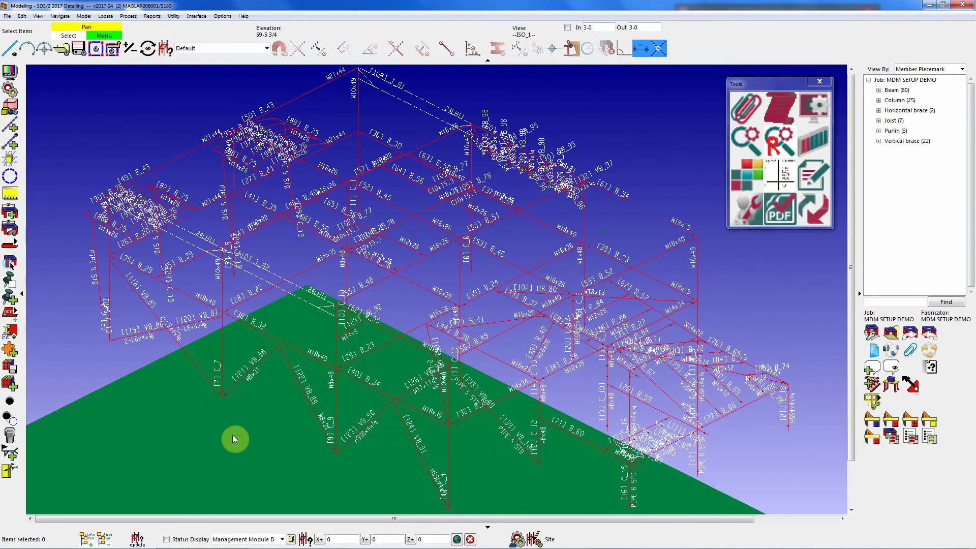
{"action": "left_click", "coordinate": [166, 539]}
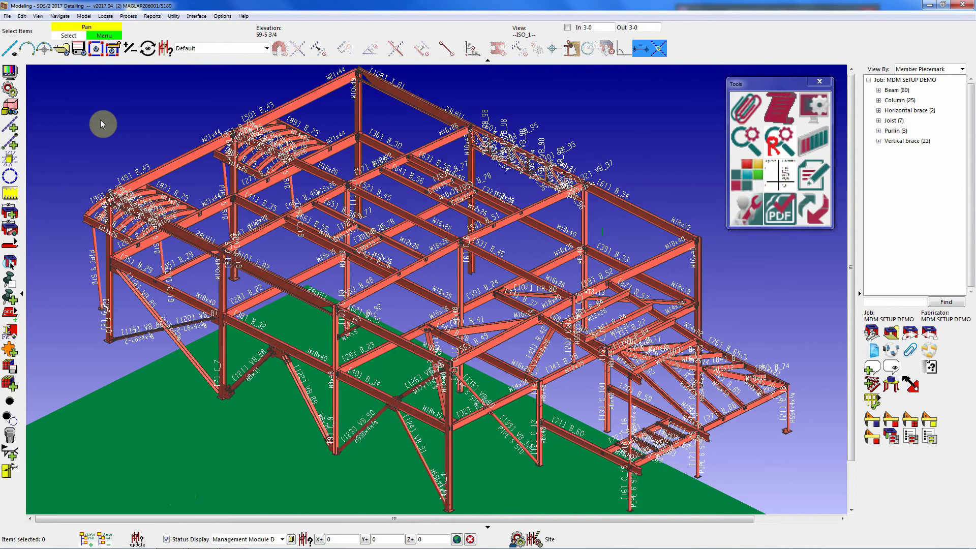
Hide the terrain, member piecemarks and member numbers through the Display Options
{"action": "left_click", "coordinate": [11, 72]}
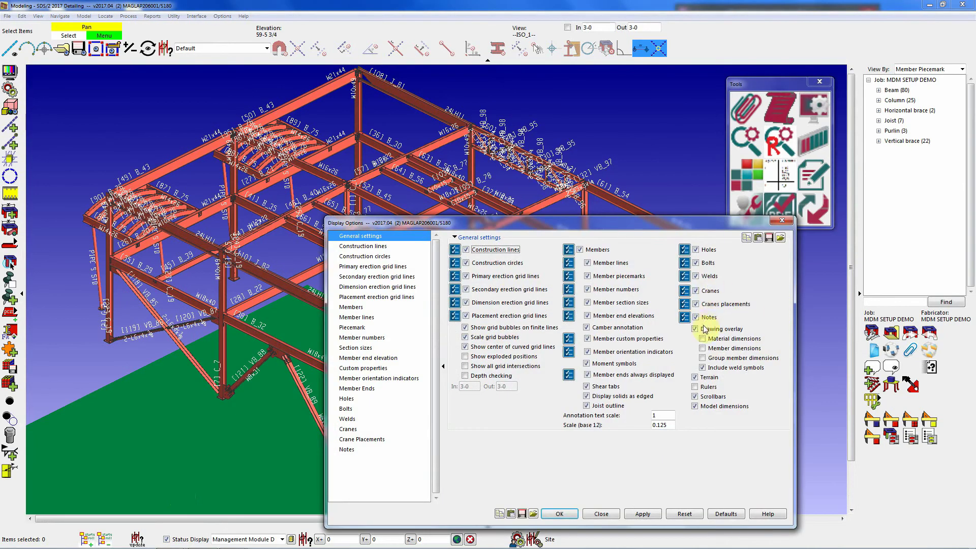
{"action": "left_click", "coordinate": [709, 378]}
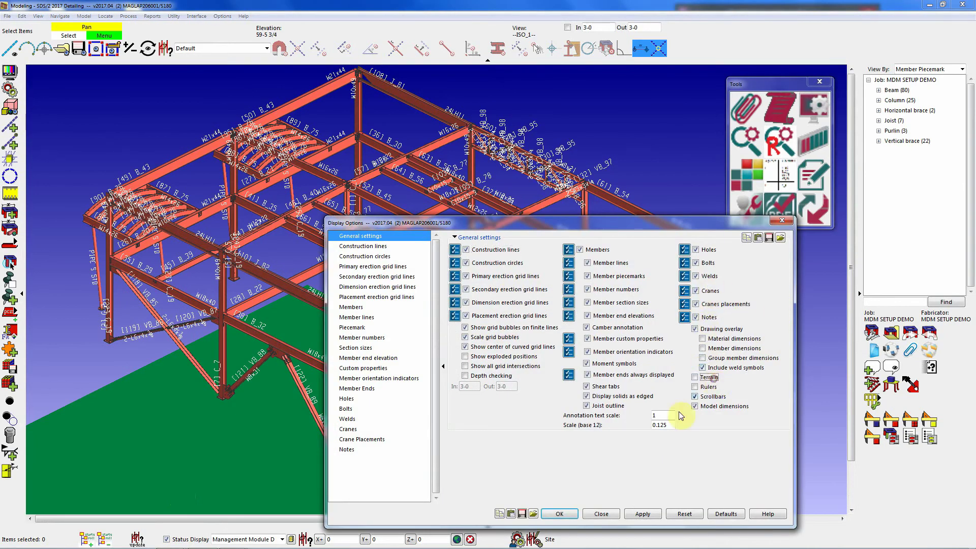
{"action": "left_click", "coordinate": [571, 518]}
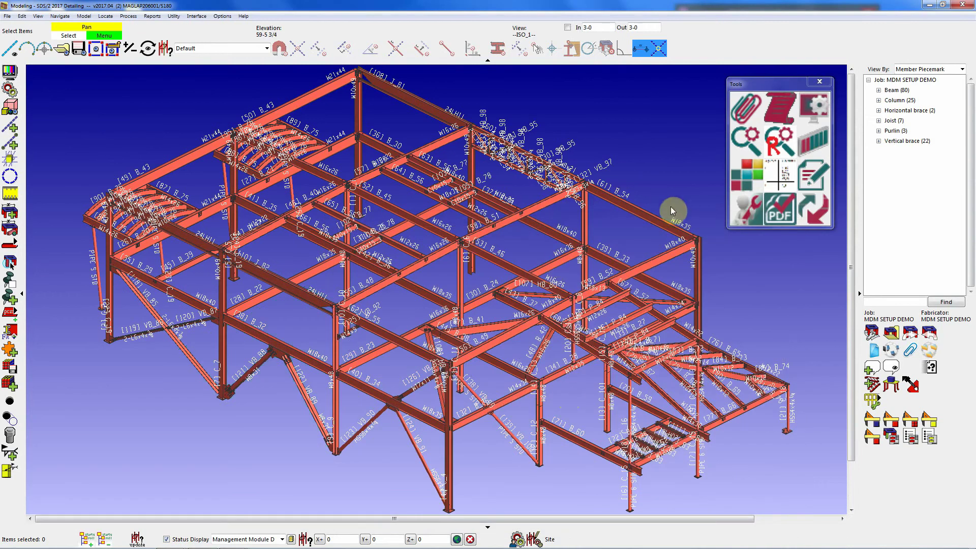
{"action": "left_click", "coordinate": [11, 72]}
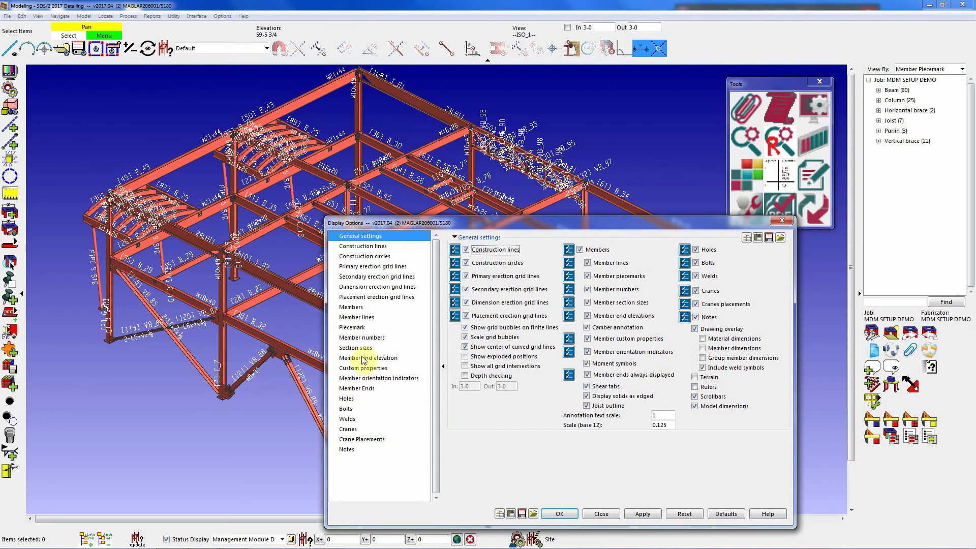
{"action": "left_click", "coordinate": [354, 307]}
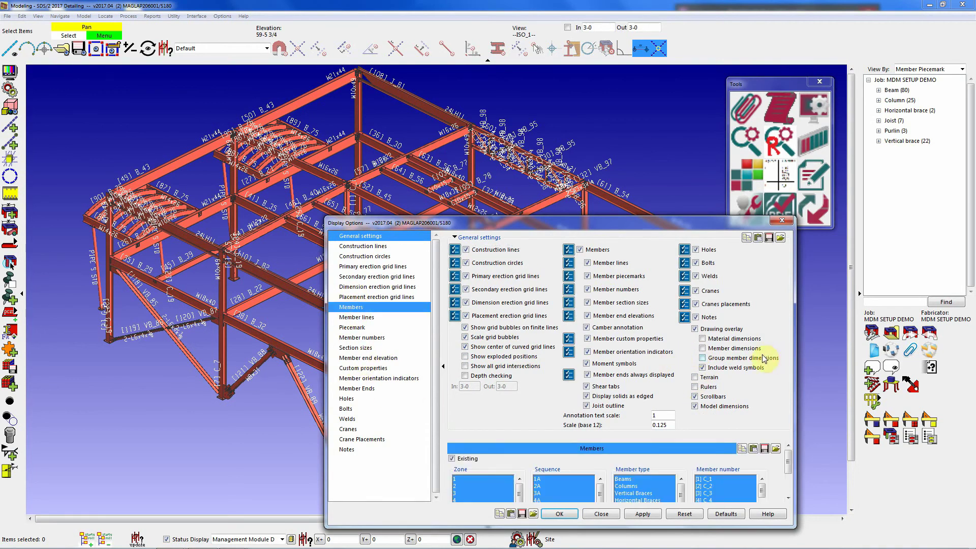
{"action": "left_click", "coordinate": [625, 293]}
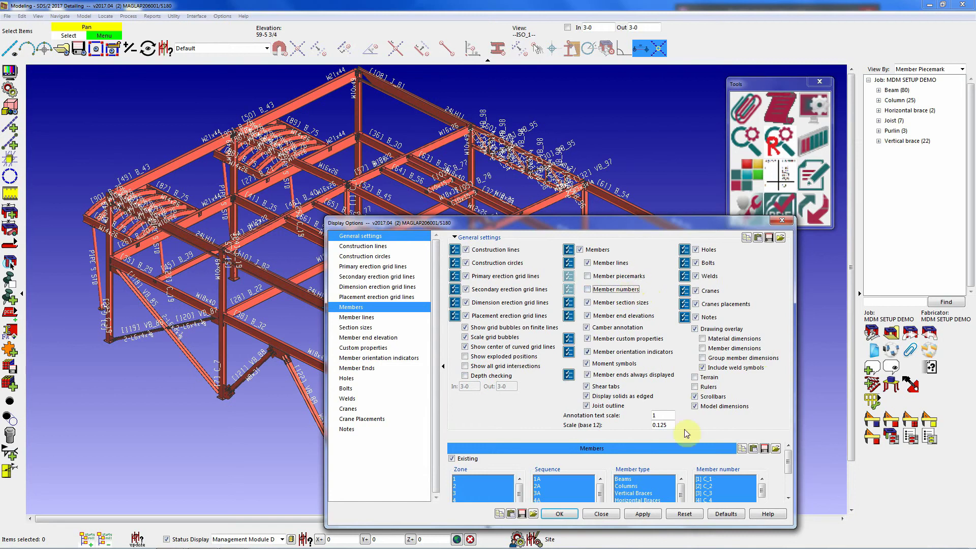
{"action": "left_click", "coordinate": [559, 514]}
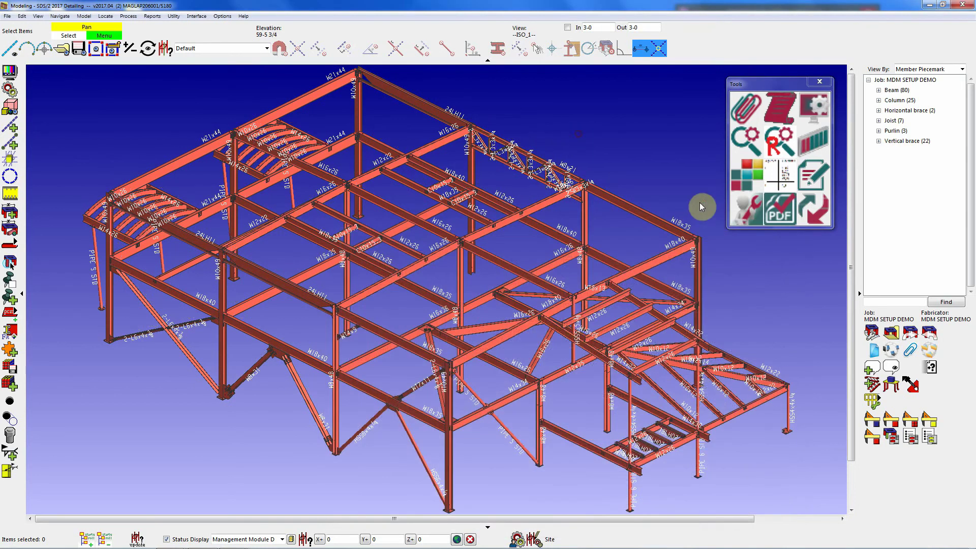
Put the W12x22 beam framing into the W18x40 beam on Hold Section Size using the MDM Update System
{"action": "scroll", "coordinate": [701, 211], "scroll_direction": "up", "scroll_amount": 3}
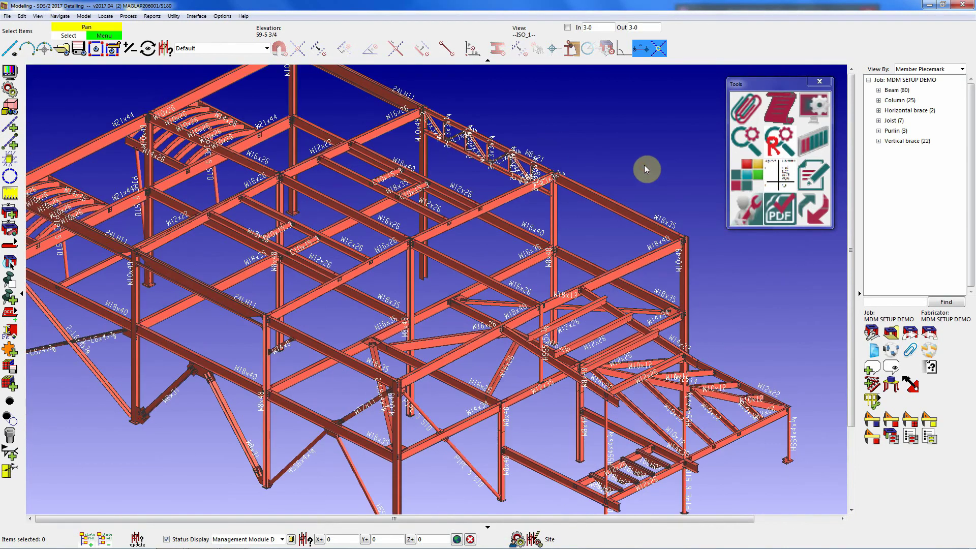
{"action": "scroll", "coordinate": [645, 165], "scroll_direction": "down", "scroll_amount": 2}
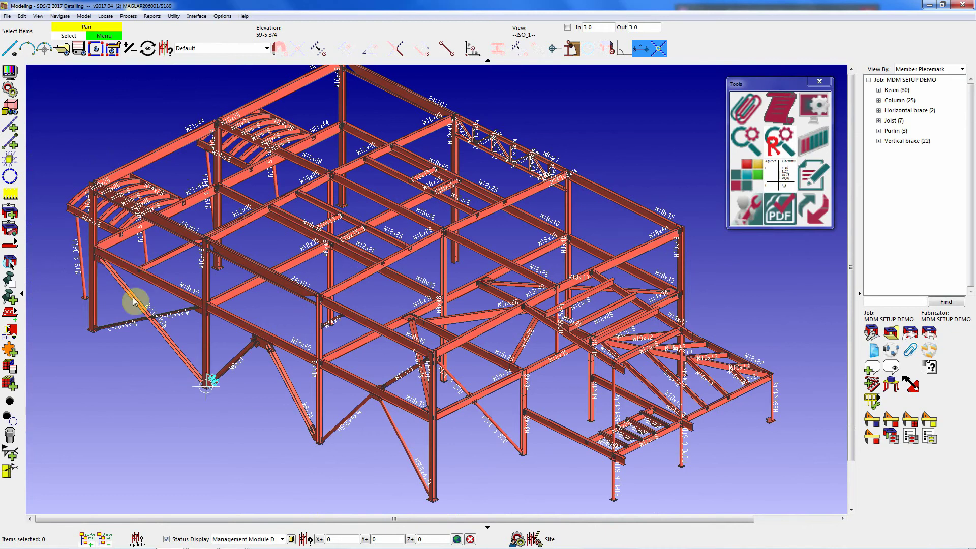
{"action": "scroll", "coordinate": [133, 300], "scroll_direction": "up", "scroll_amount": 5}
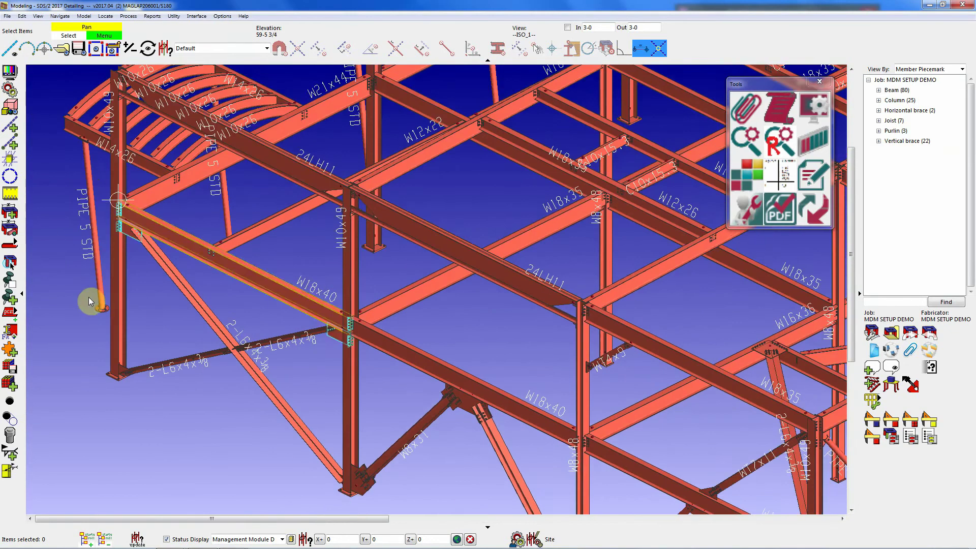
{"action": "scroll", "coordinate": [90, 302], "scroll_direction": "up", "scroll_amount": 2}
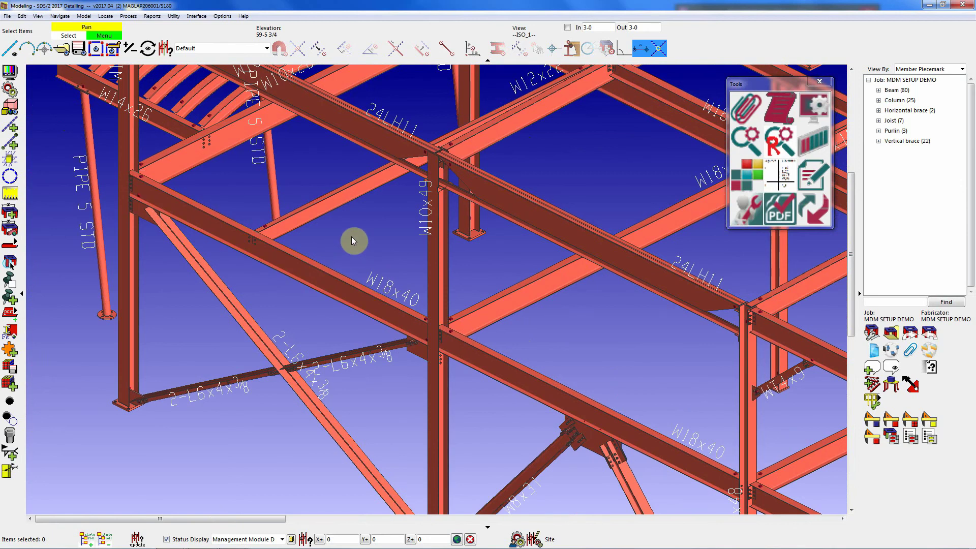
{"action": "left_click", "coordinate": [311, 219]}
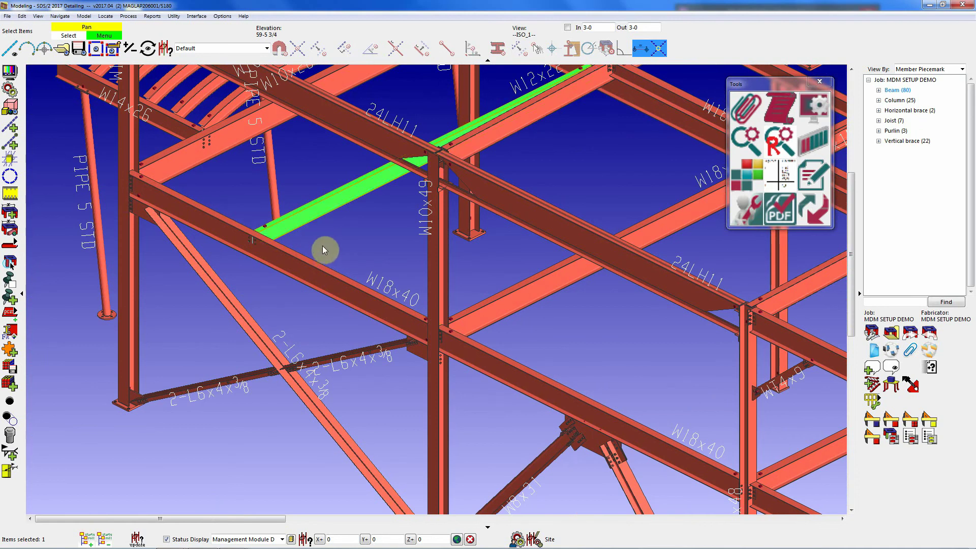
{"action": "middle_click_drag", "start_coordinate": [322, 246], "coordinate": [360, 215]}
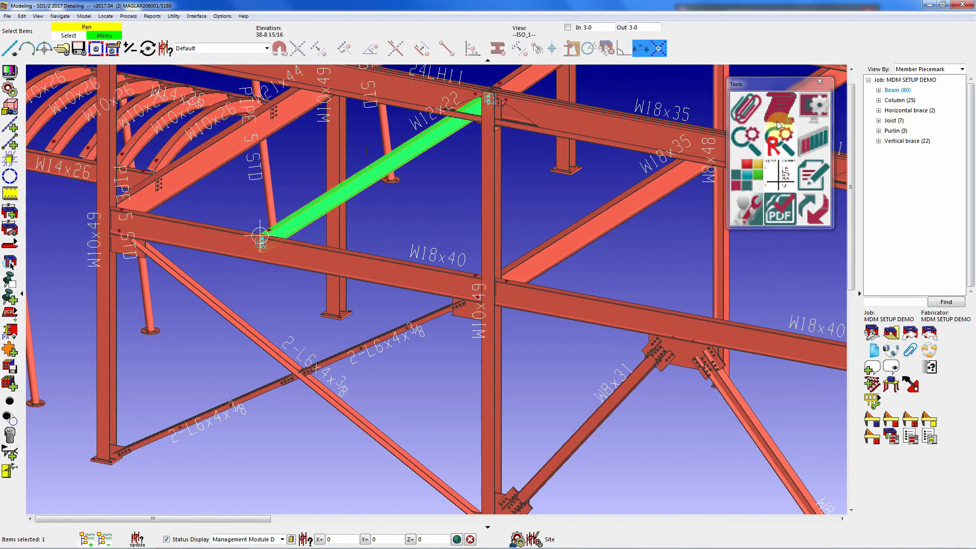
{"action": "left_click", "coordinate": [816, 205]}
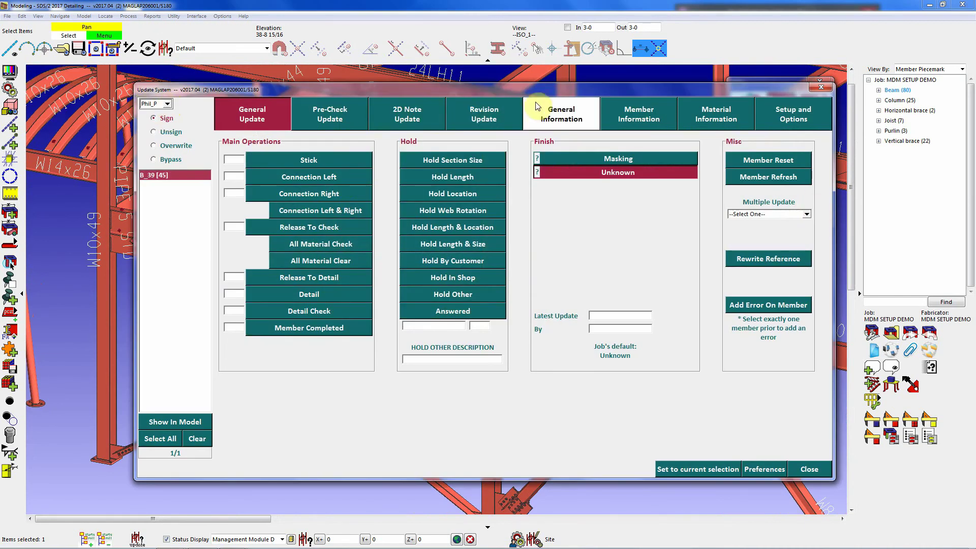
{"action": "left_click", "coordinate": [339, 126]}
{"action": "left_click", "coordinate": [252, 115]}
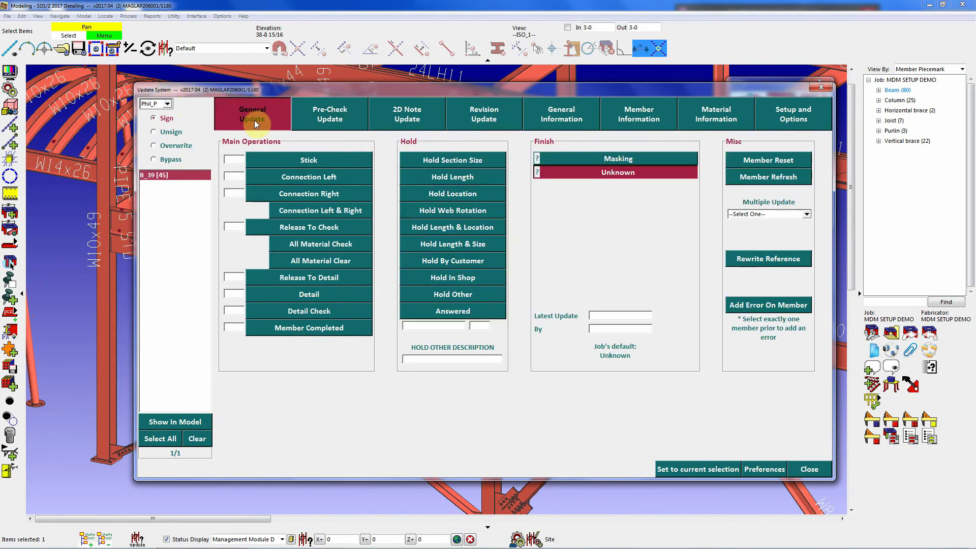
{"action": "left_click", "coordinate": [441, 159]}
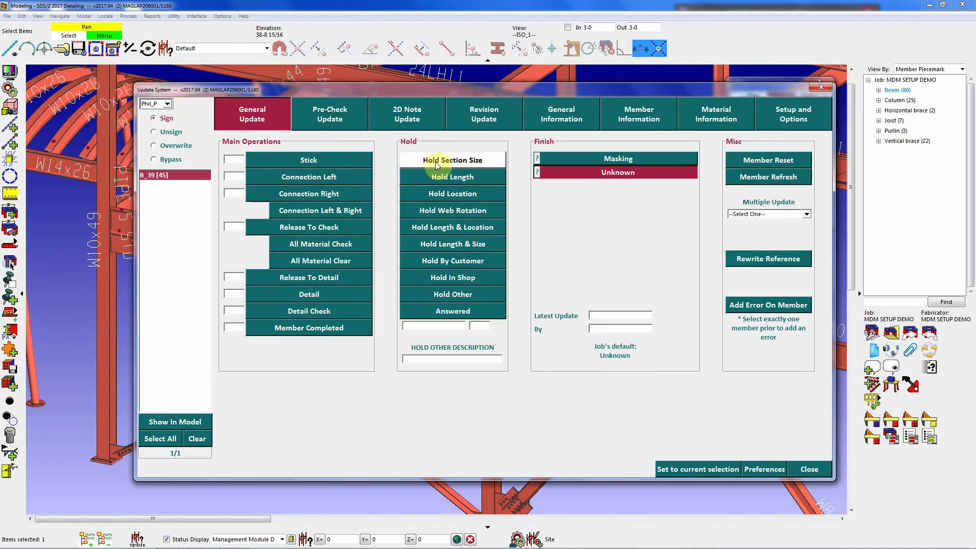
{"action": "left_click", "coordinate": [466, 163]}
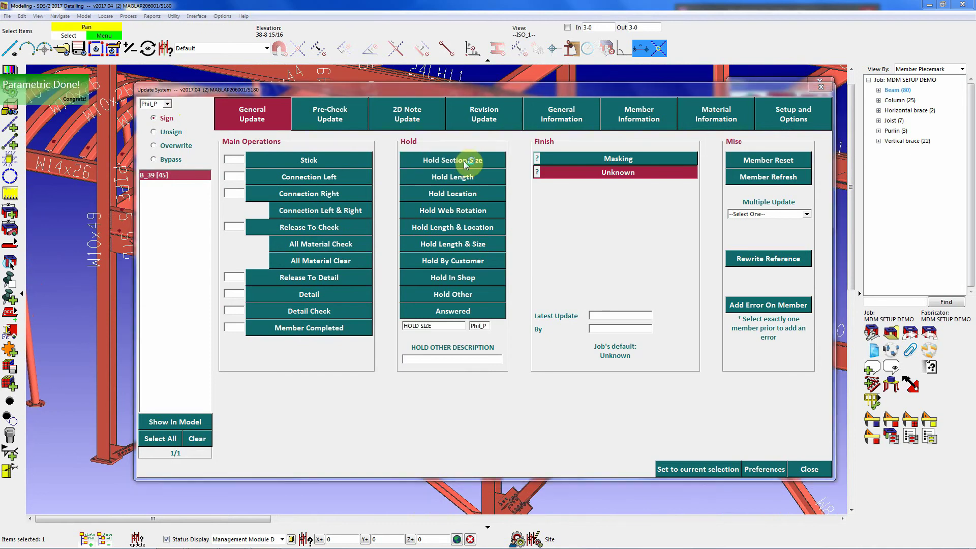
{"action": "left_click", "coordinate": [809, 469]}
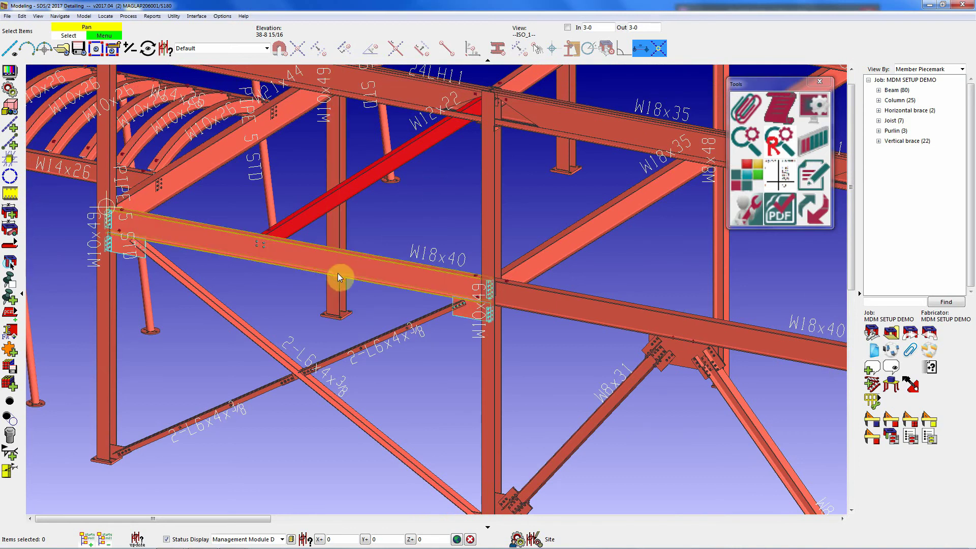
Switch the status display to "Hold, pending and affected" and examine the held beam and its neighbouring members
{"action": "scroll", "coordinate": [324, 307], "scroll_direction": "down", "scroll_amount": 1}
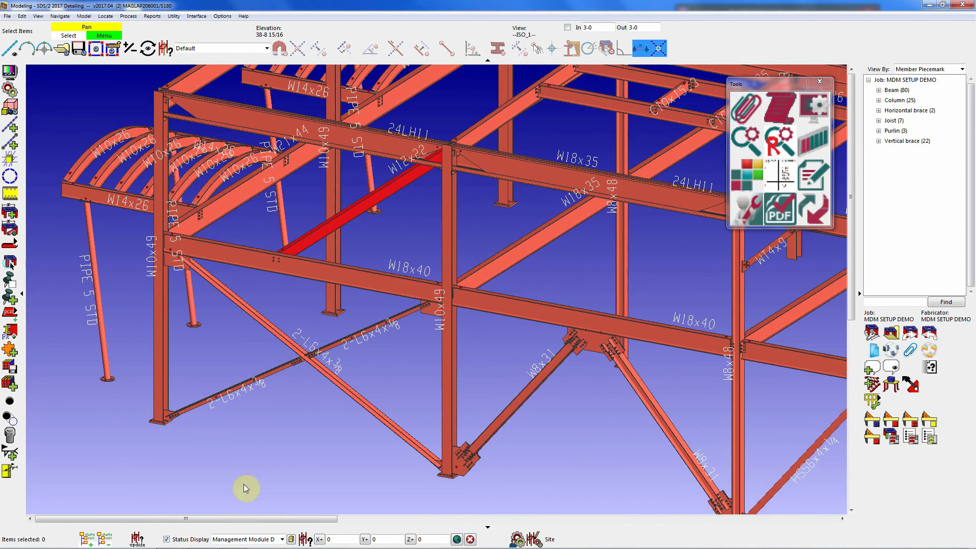
{"action": "left_click", "coordinate": [237, 539]}
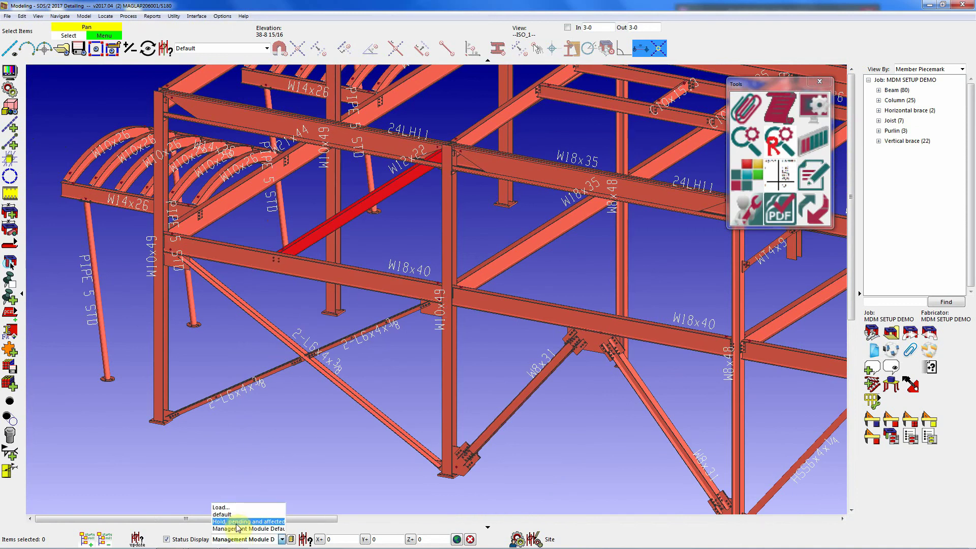
{"action": "left_click", "coordinate": [237, 524]}
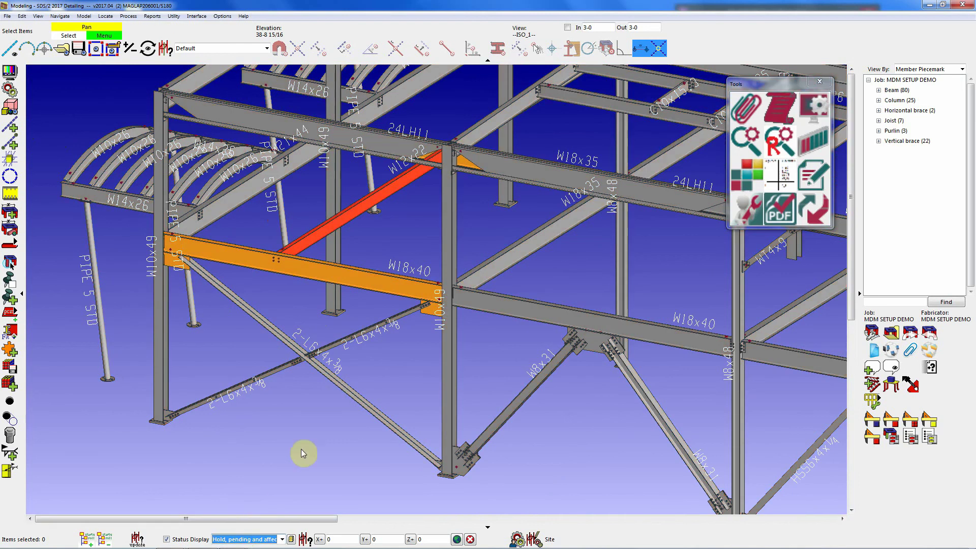
{"action": "middle_click_drag", "start_coordinate": [321, 262], "coordinate": [334, 280]}
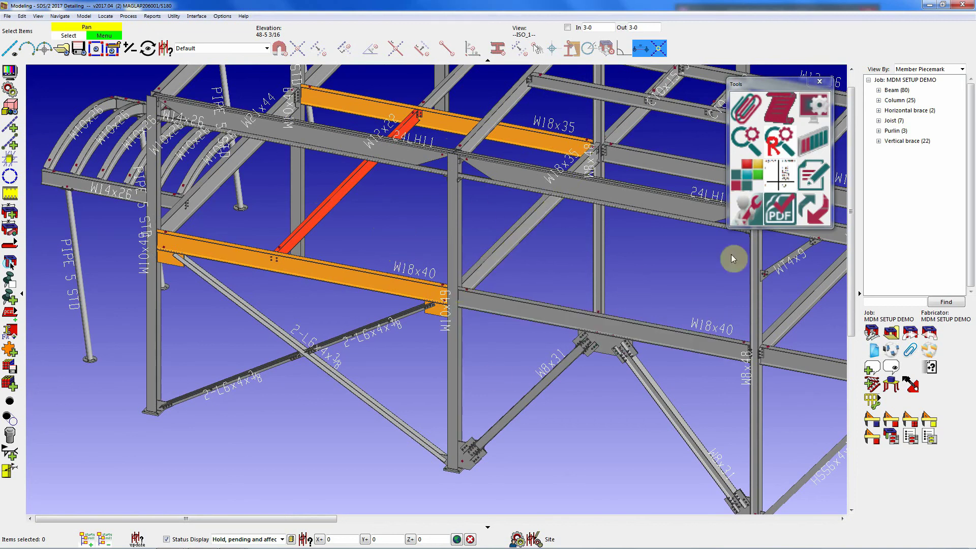
Open the Update System for the W18x40 beam B_32 and show its Setup and Options page
{"action": "left_click", "coordinate": [814, 207]}
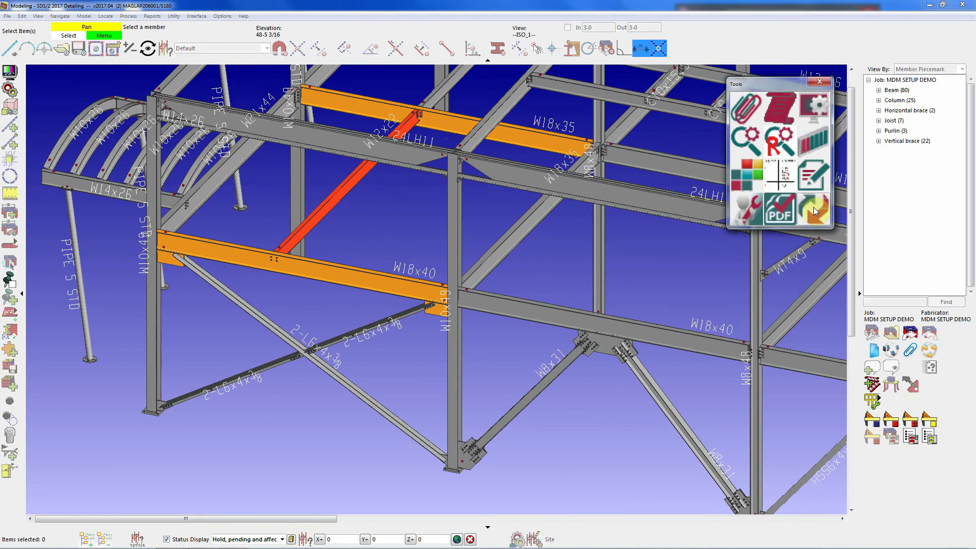
{"action": "left_click", "coordinate": [528, 314]}
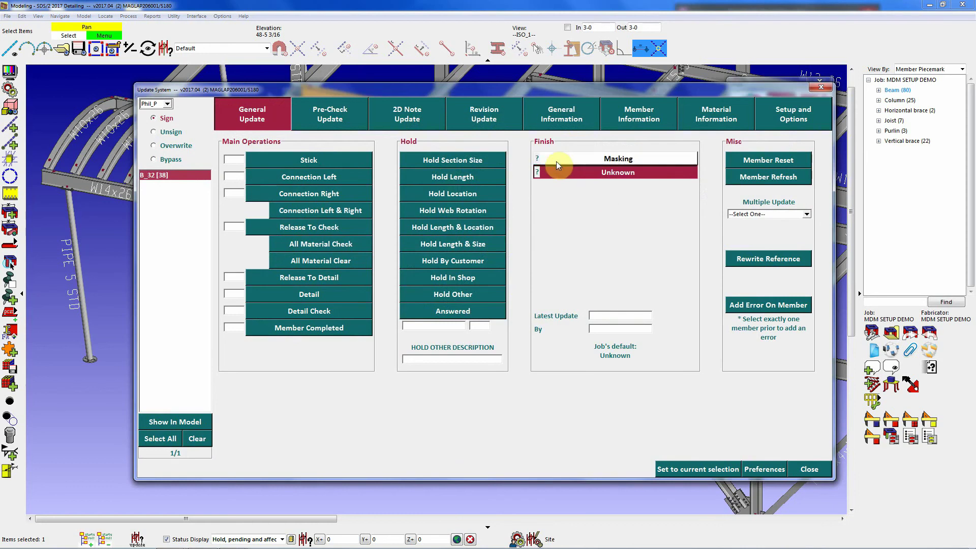
{"action": "left_click", "coordinate": [670, 164]}
{"action": "left_click", "coordinate": [779, 124]}
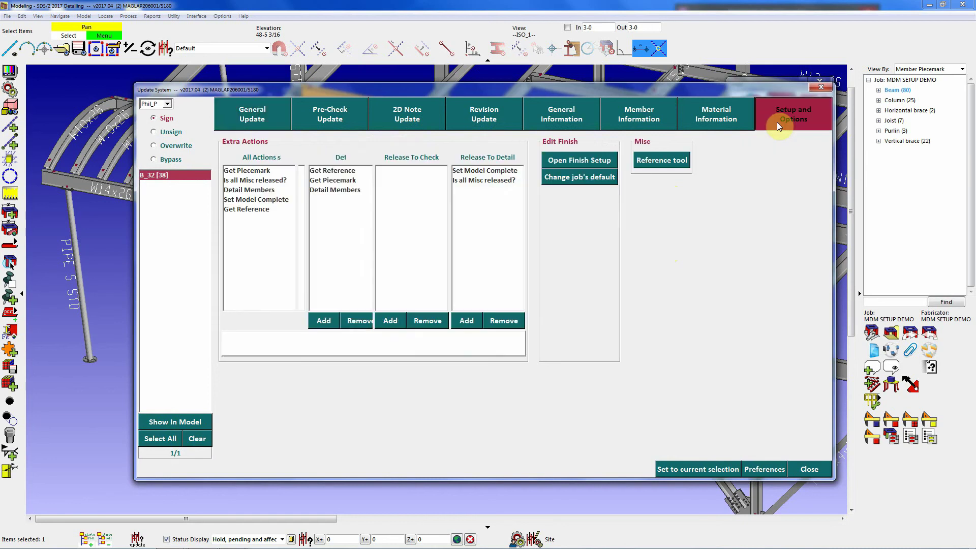
Open the finish setup and add a new finish named NP-1
{"action": "left_click", "coordinate": [588, 161]}
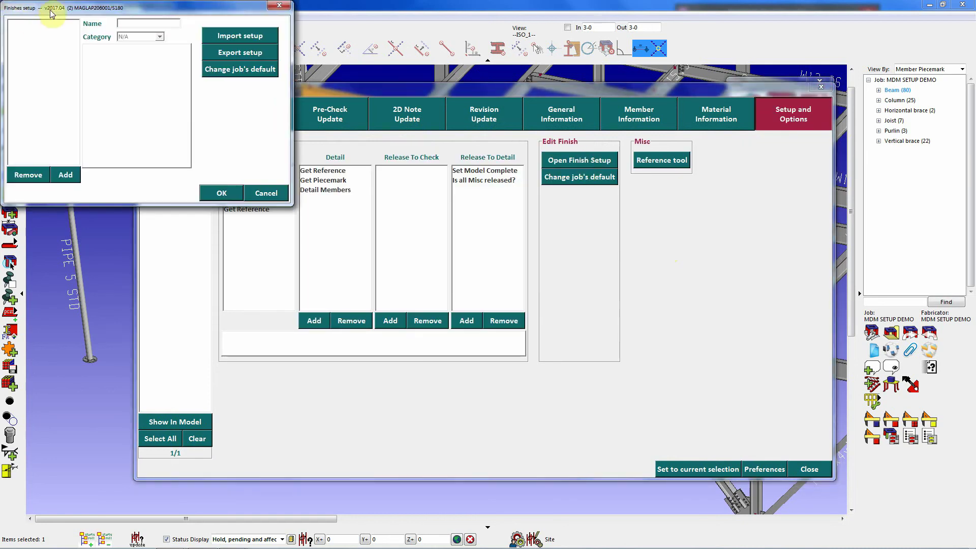
{"action": "left_click_drag", "start_coordinate": [51, 14], "coordinate": [457, 204]}
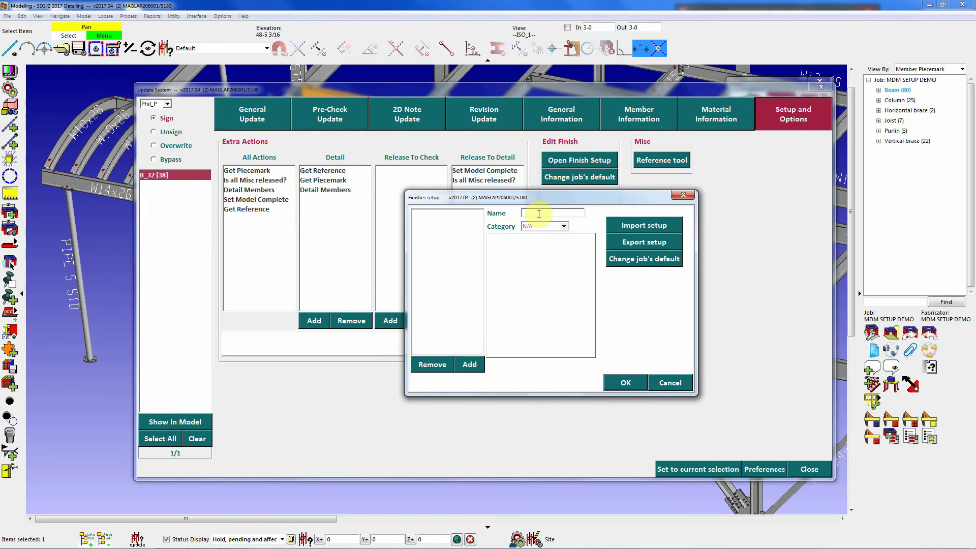
{"action": "left_click", "coordinate": [467, 372]}
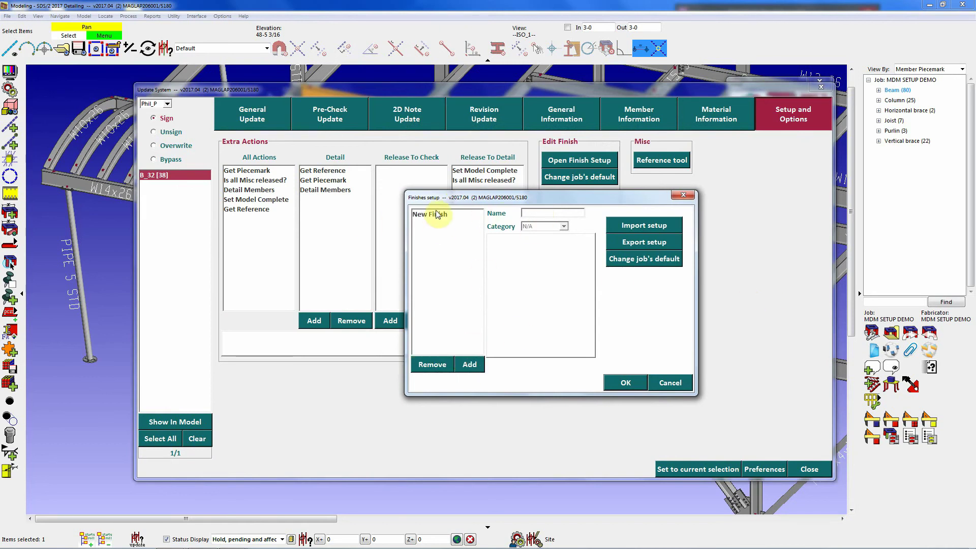
{"action": "left_click", "coordinate": [443, 214]}
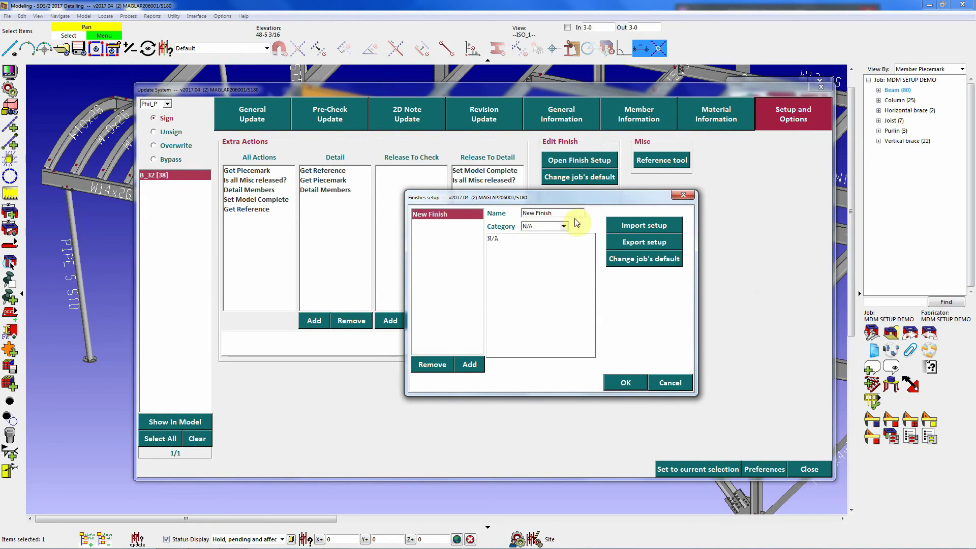
{"action": "left_click", "coordinate": [571, 214]}
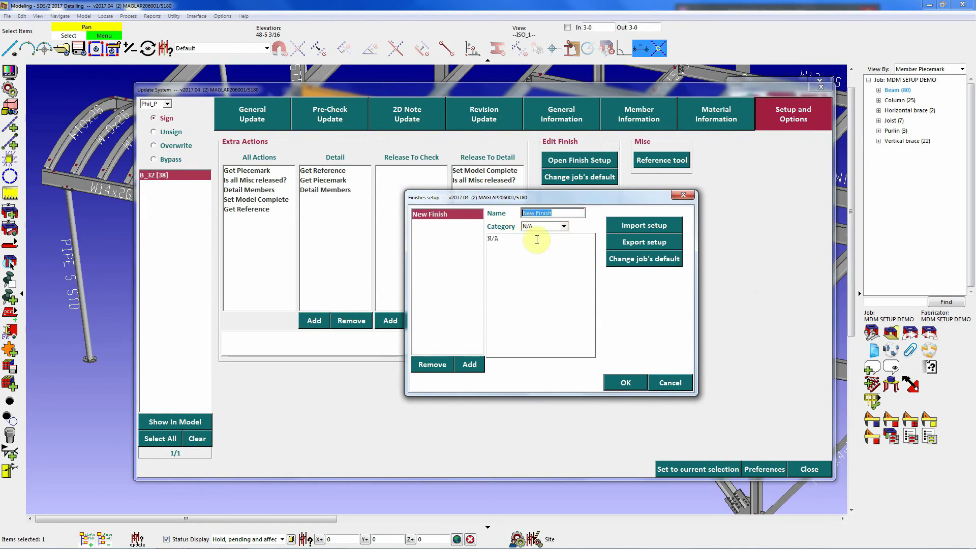
{"action": "type", "text": "NP-1"}
Replace the NP-1 finish's description text with "CLEAN BUT PAINT", save the setup and check the finish's details under General Update
{"action": "left_click", "coordinate": [563, 226]}
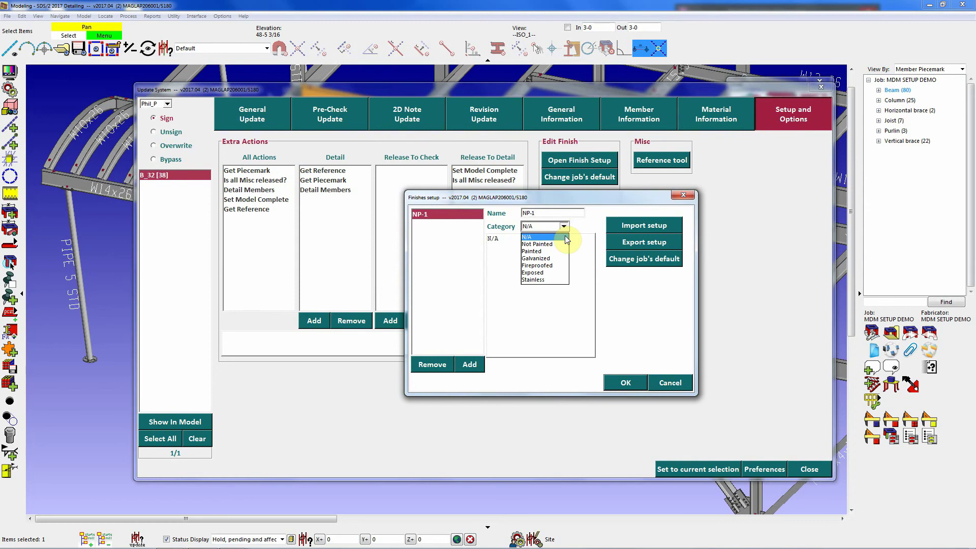
{"action": "left_click", "coordinate": [511, 242]}
{"action": "triple_click", "coordinate": [511, 242]}
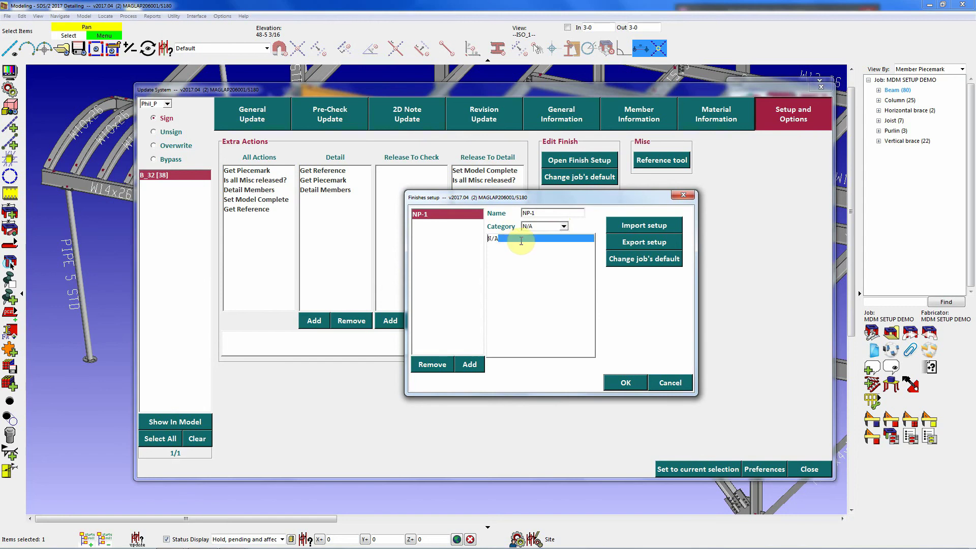
{"action": "left_click_drag", "start_coordinate": [522, 237], "coordinate": [473, 246]}
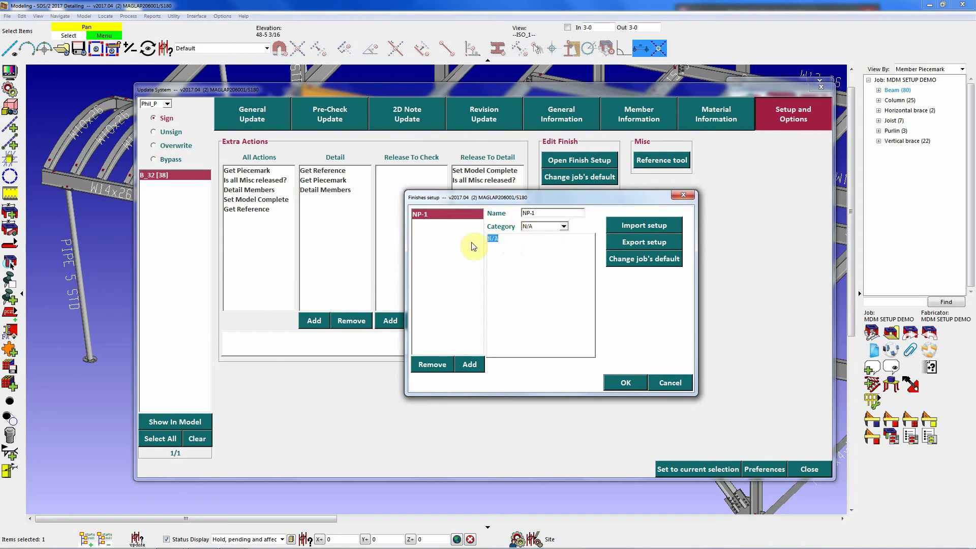
{"action": "type", "text": "d"}
{"action": "left_click", "coordinate": [616, 384]}
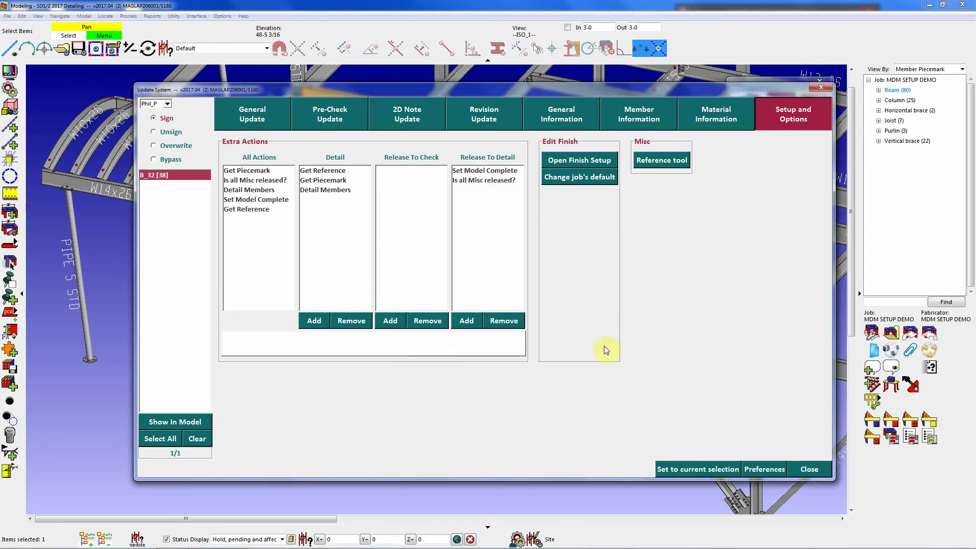
{"action": "left_click", "coordinate": [260, 114]}
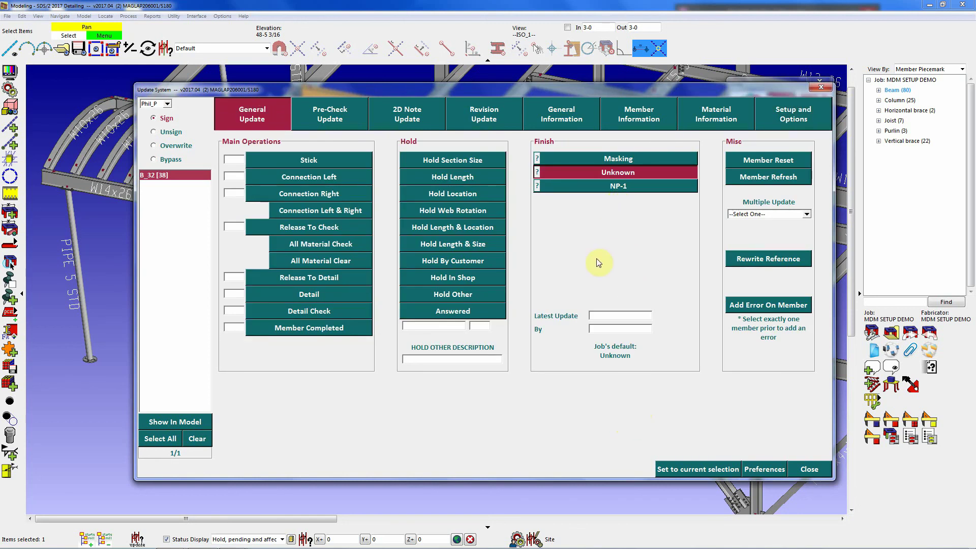
{"action": "mouse_move", "coordinate": [536, 190]}
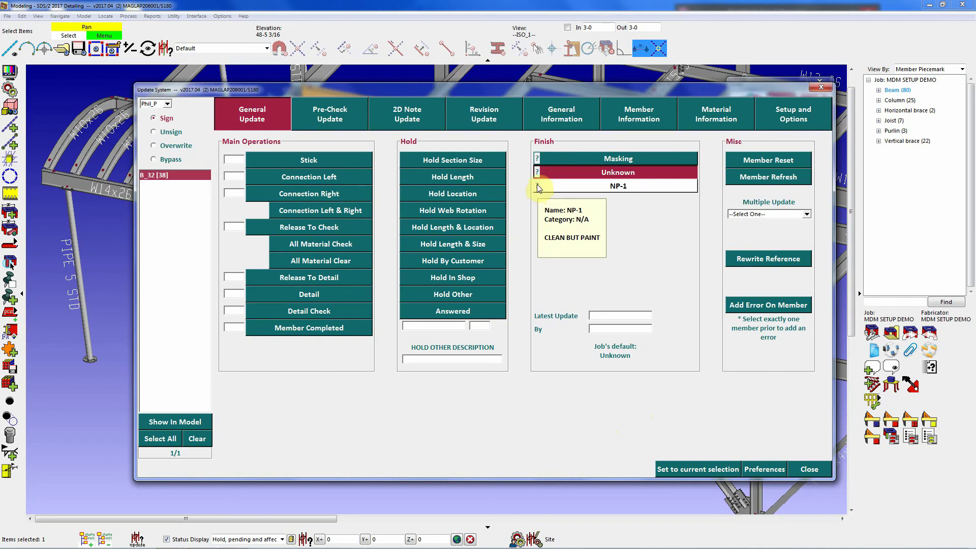
Import FINISH_EXAMPLES.fini from the FINISHES folder on the Desktop into the finish setup and save it
{"action": "left_click", "coordinate": [806, 125]}
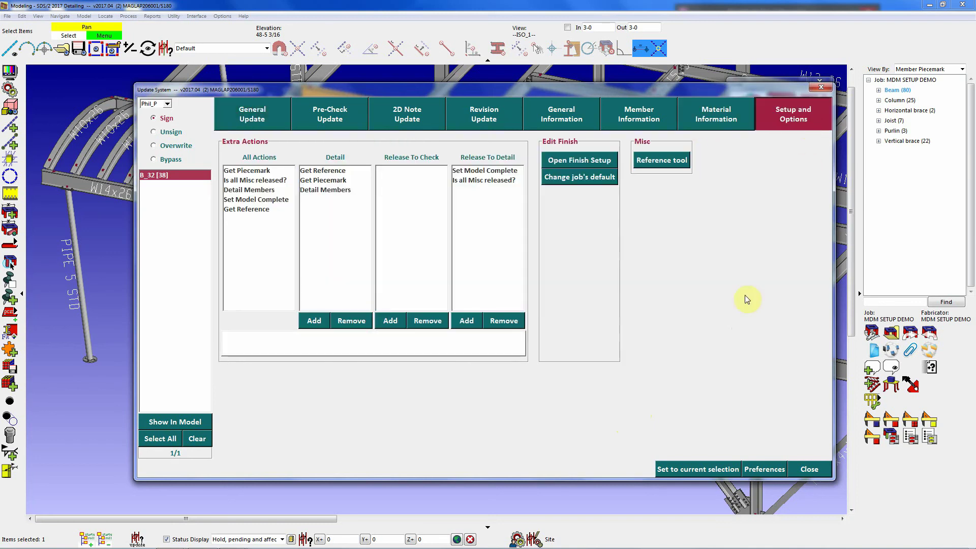
{"action": "left_click", "coordinate": [594, 162]}
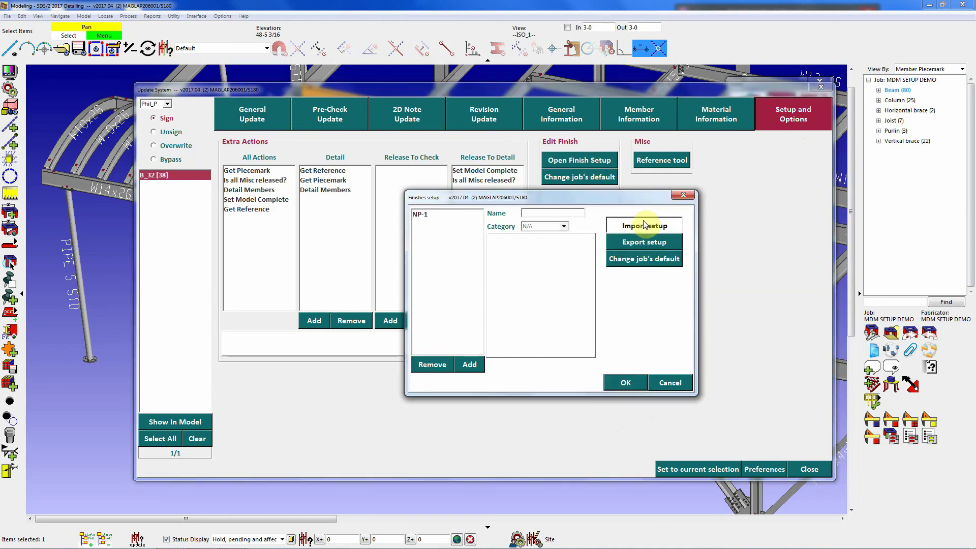
{"action": "left_click", "coordinate": [644, 226]}
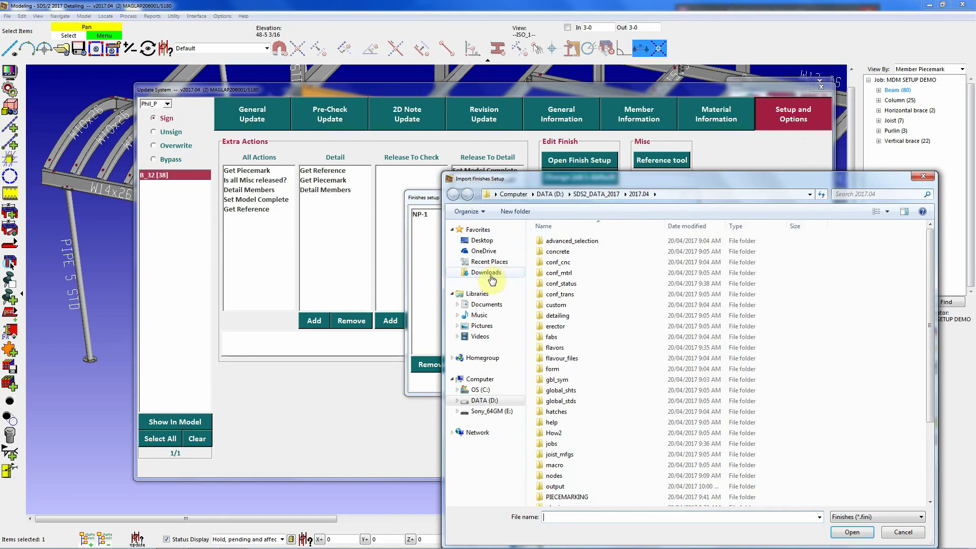
{"action": "left_click", "coordinate": [482, 240]}
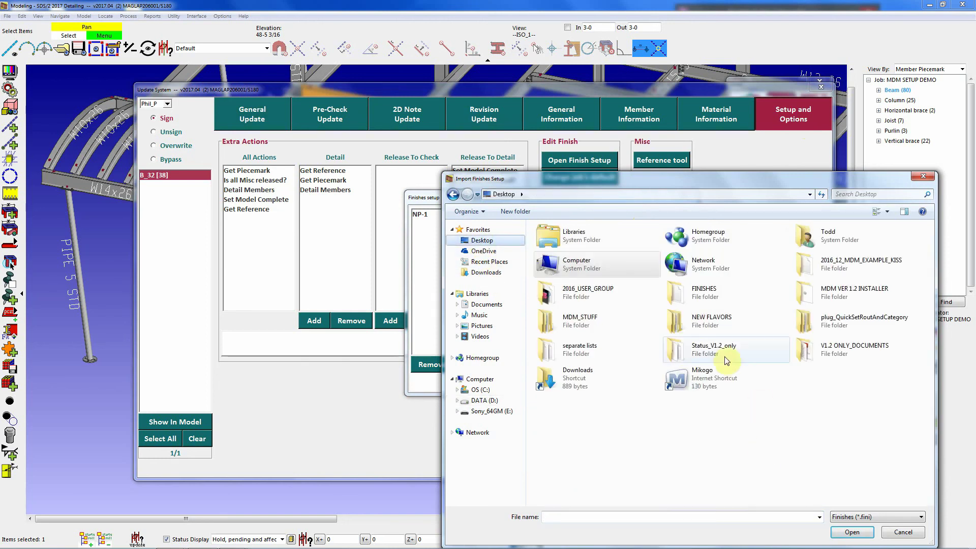
{"action": "double_click", "coordinate": [710, 292]}
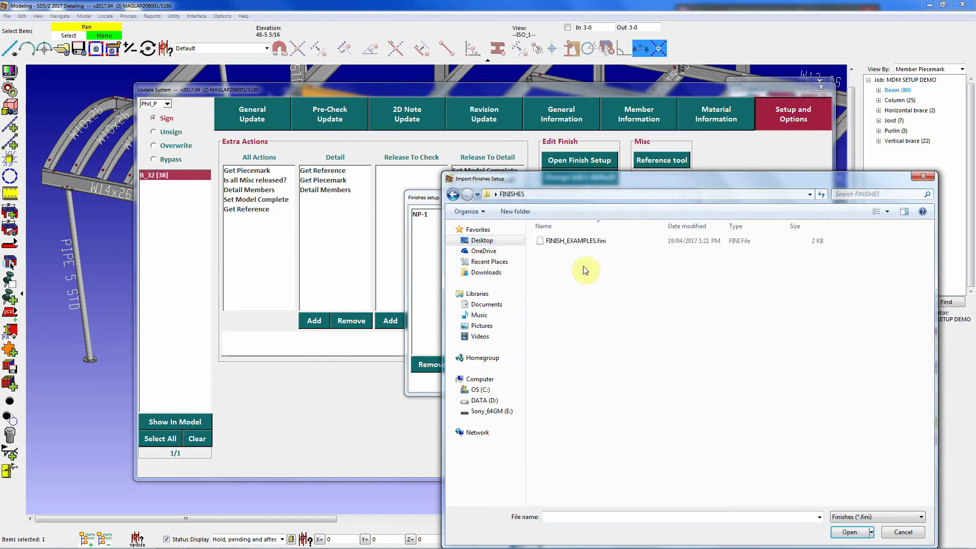
{"action": "left_click", "coordinate": [565, 241]}
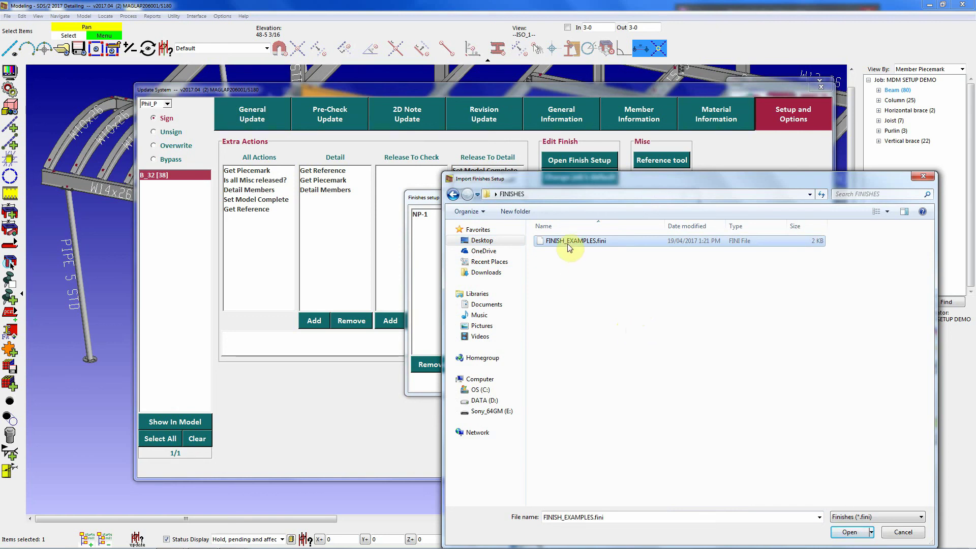
{"action": "left_click", "coordinate": [849, 532]}
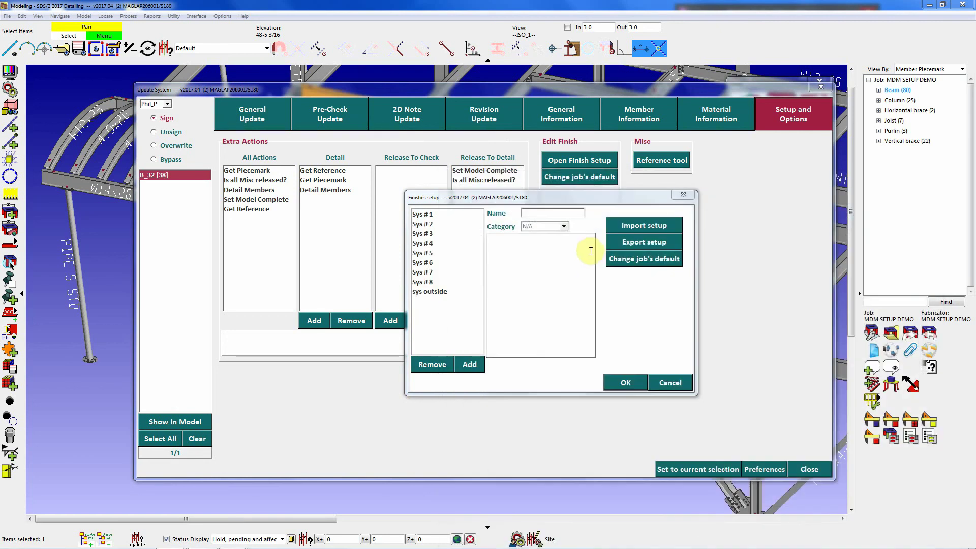
{"action": "left_click", "coordinate": [626, 383]}
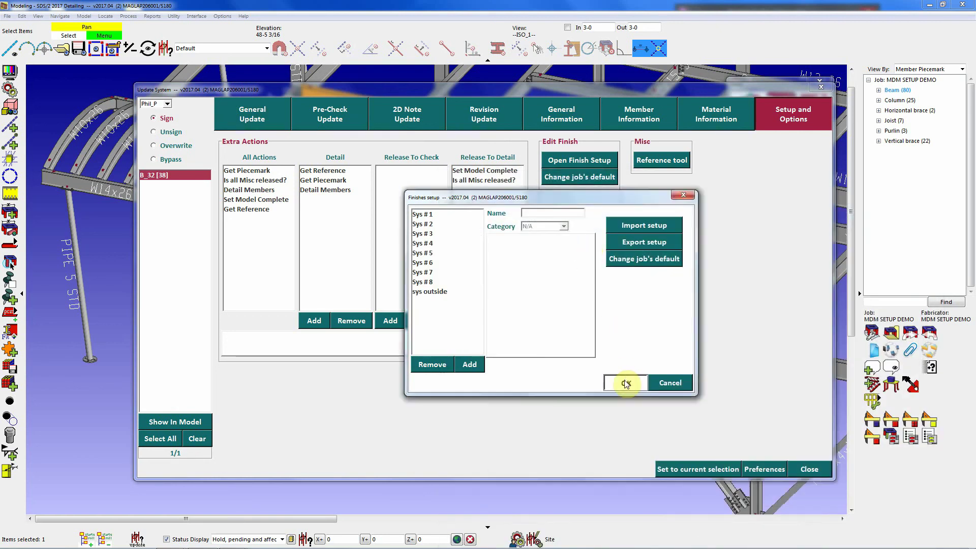
Check the details of the imported finishes under General Update and assign Sys # 5 to beam B_32
{"action": "left_click", "coordinate": [252, 114]}
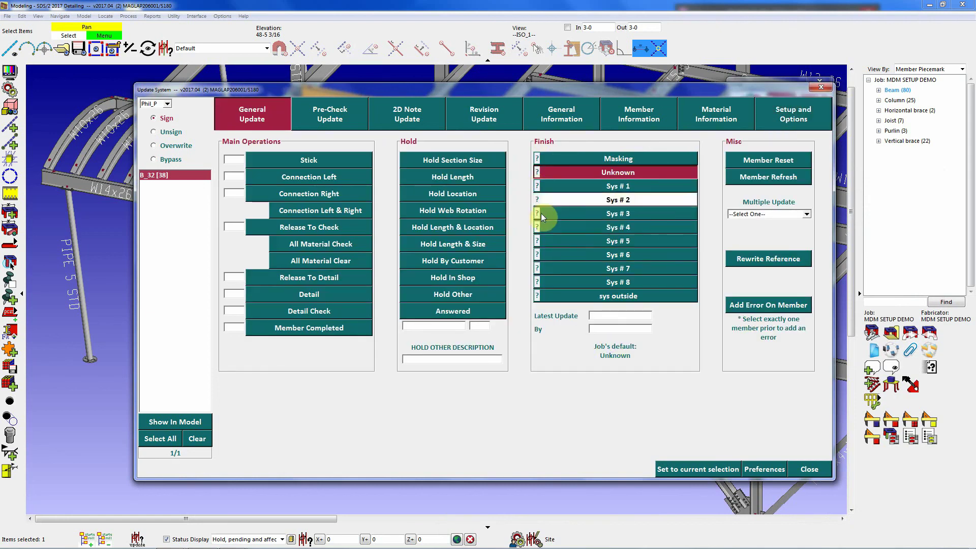
{"action": "mouse_move", "coordinate": [539, 231]}
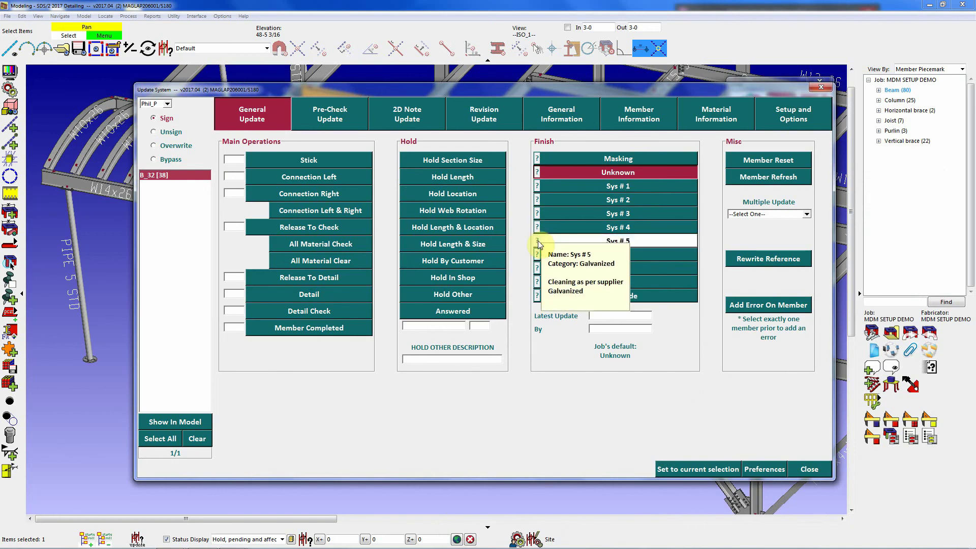
{"action": "left_click", "coordinate": [595, 242]}
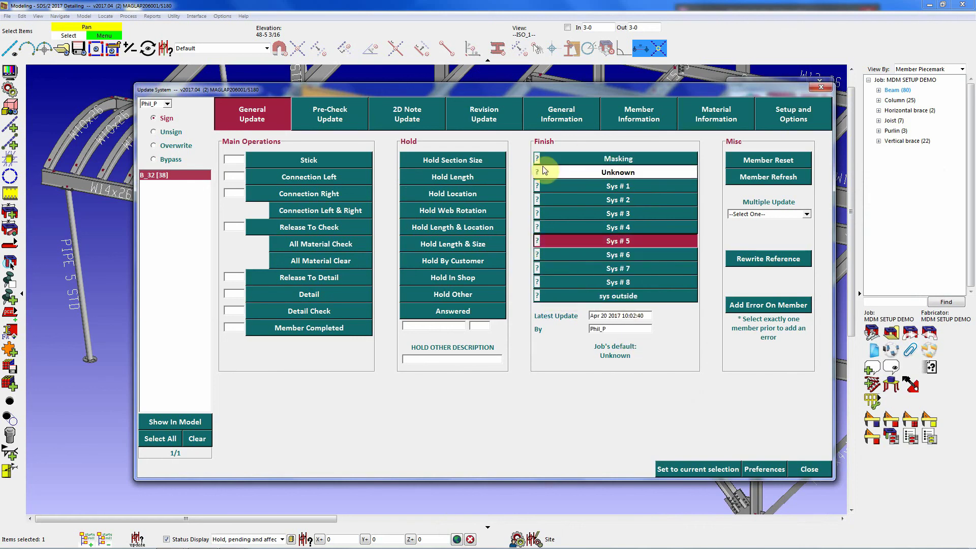
View the finishes available as the job's default without choosing one, and close the Update System
{"action": "left_click", "coordinate": [717, 113]}
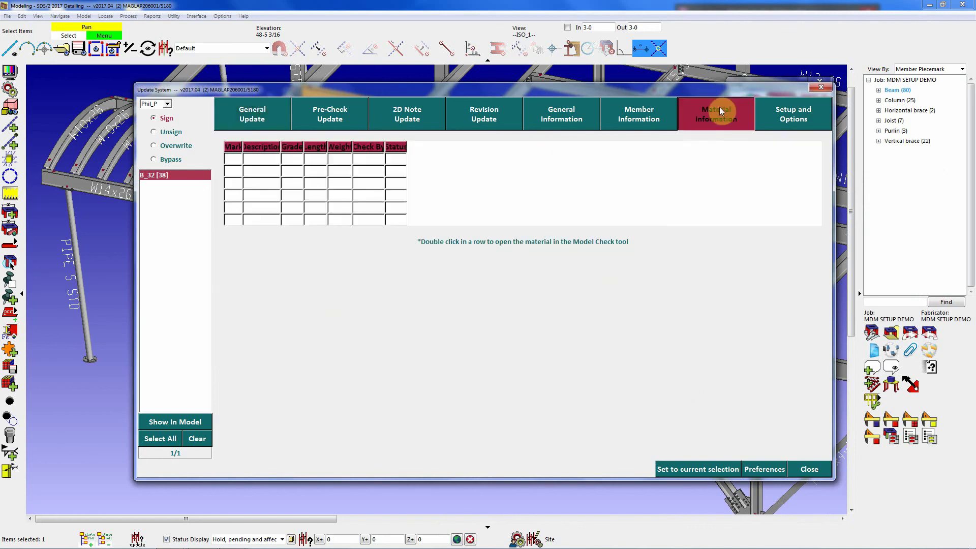
{"action": "left_click", "coordinate": [778, 114]}
{"action": "left_click", "coordinate": [577, 179]}
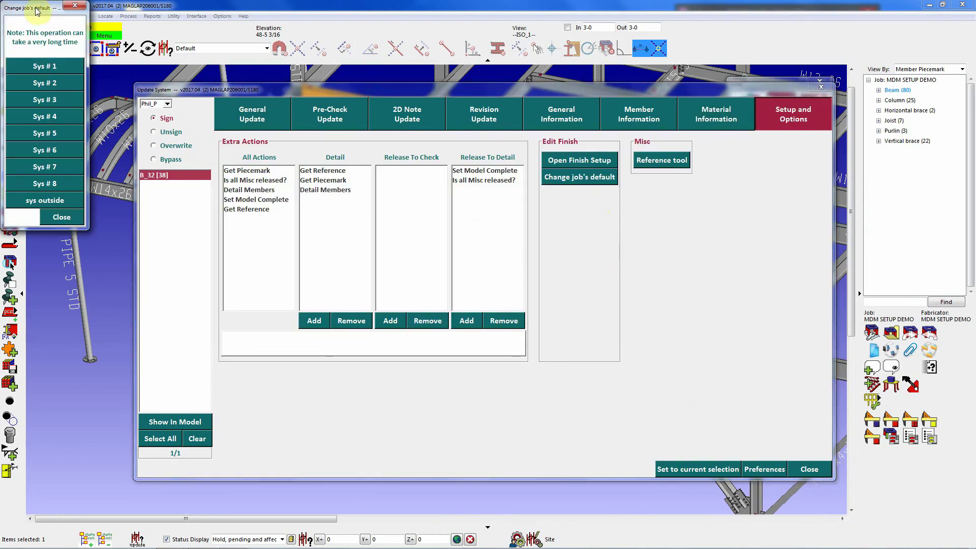
{"action": "left_click_drag", "start_coordinate": [37, 11], "coordinate": [601, 95]}
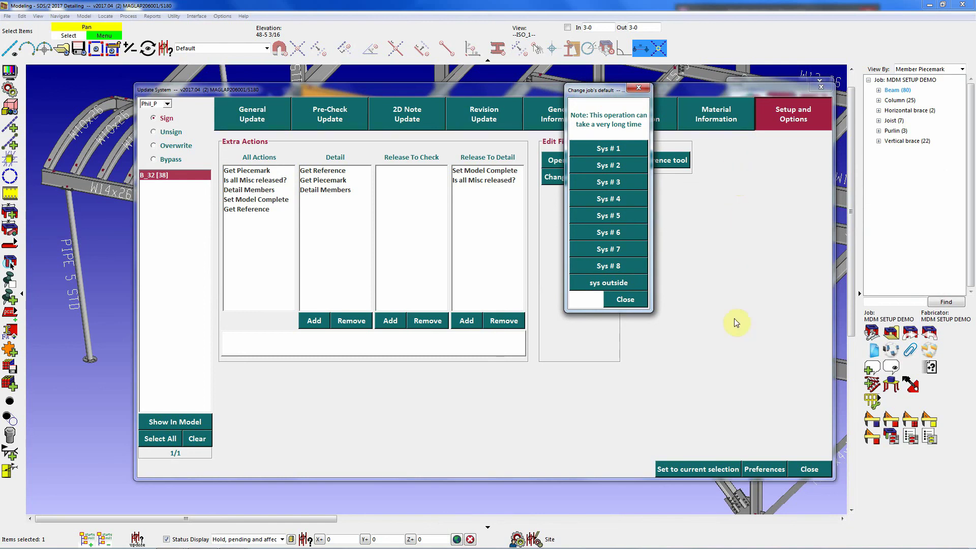
{"action": "left_click", "coordinate": [631, 300]}
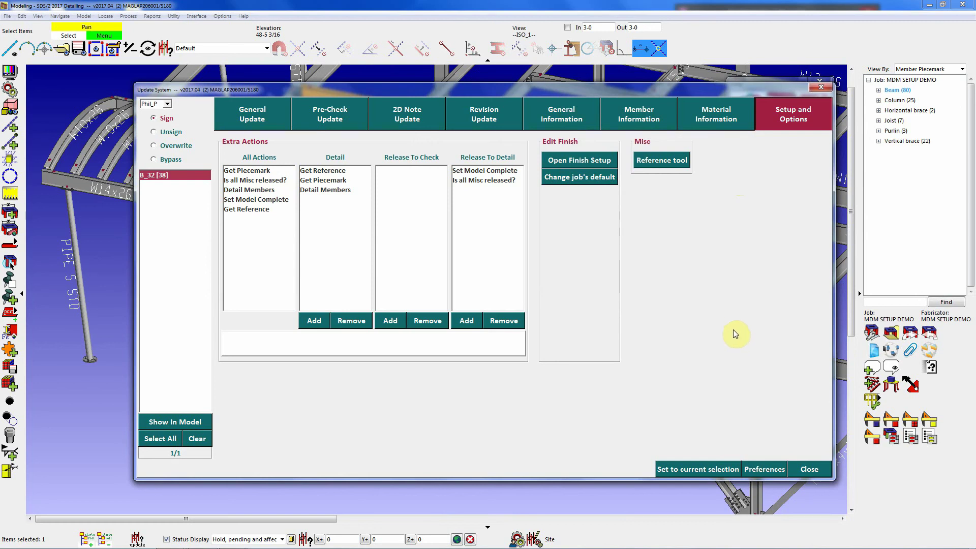
{"action": "left_click", "coordinate": [808, 469]}
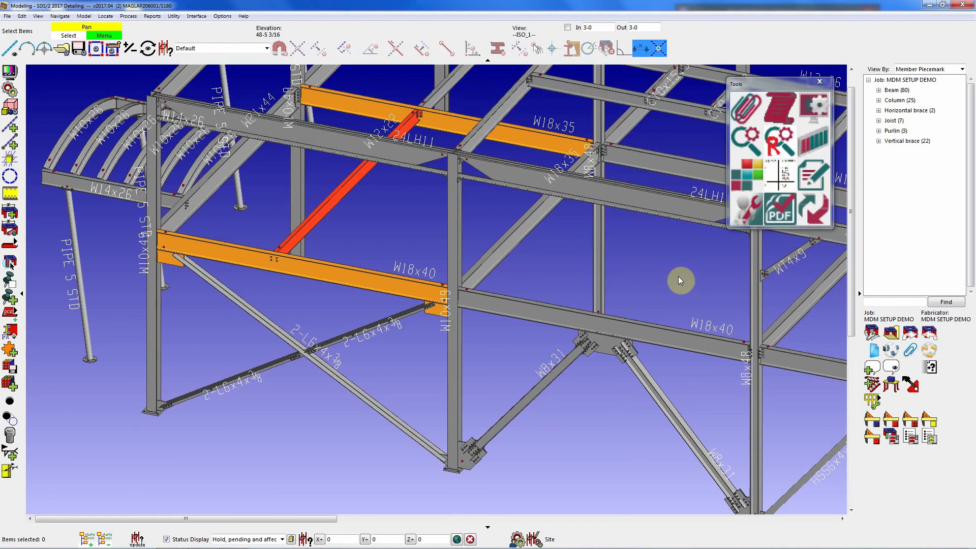
Open the Drawing Log, examine its Approval Return page with the Status Transfer option, and close the log
{"action": "left_click", "coordinate": [803, 115]}
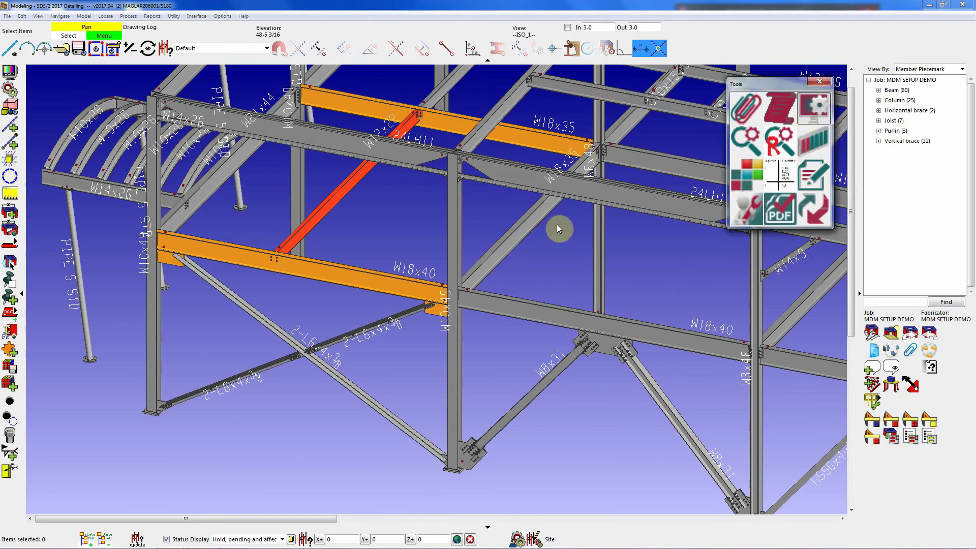
{"action": "left_click", "coordinate": [445, 58]}
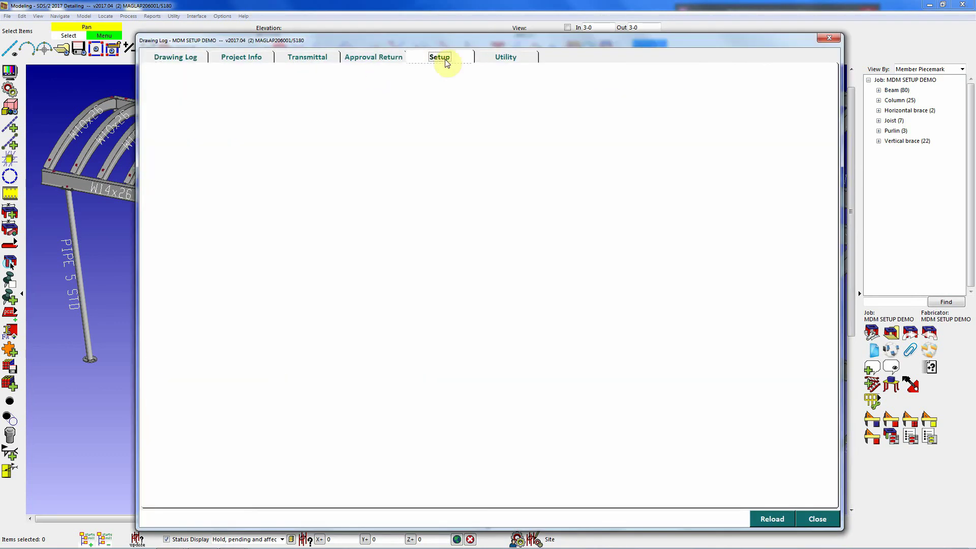
{"action": "left_click", "coordinate": [375, 59]}
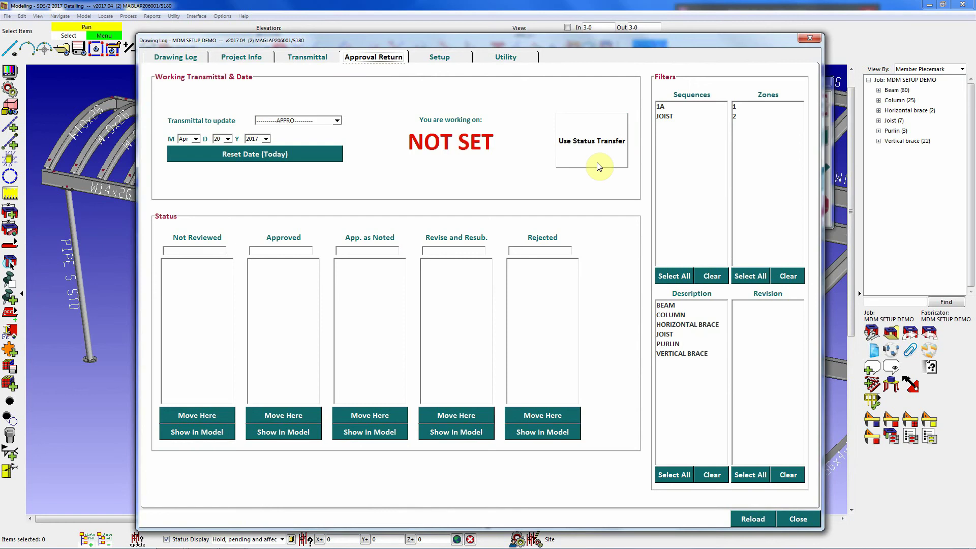
{"action": "mouse_move", "coordinate": [195, 534]}
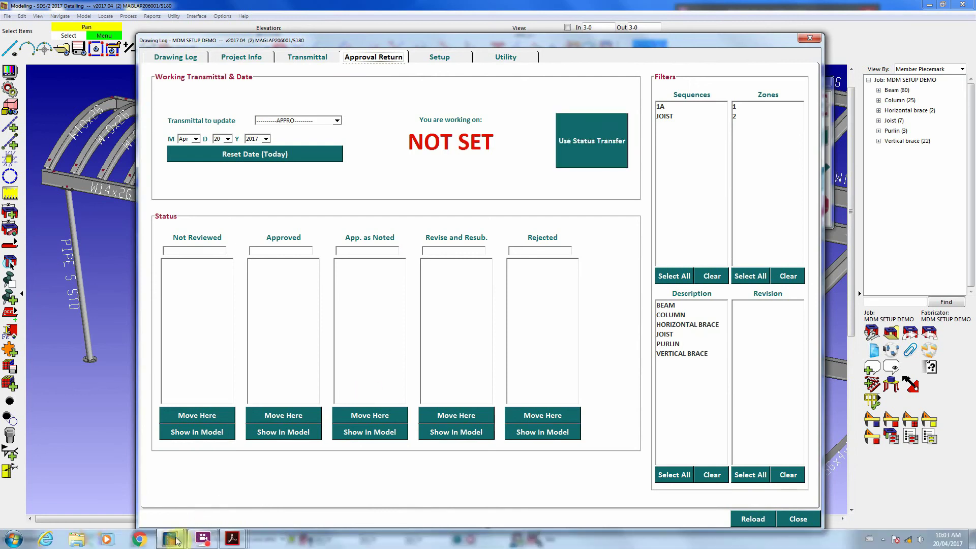
{"action": "left_click", "coordinate": [799, 519]}
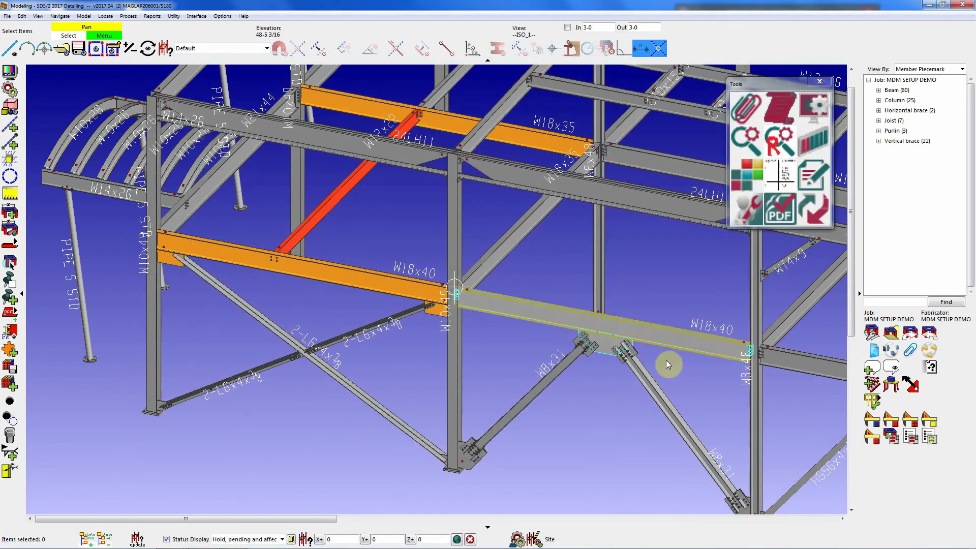